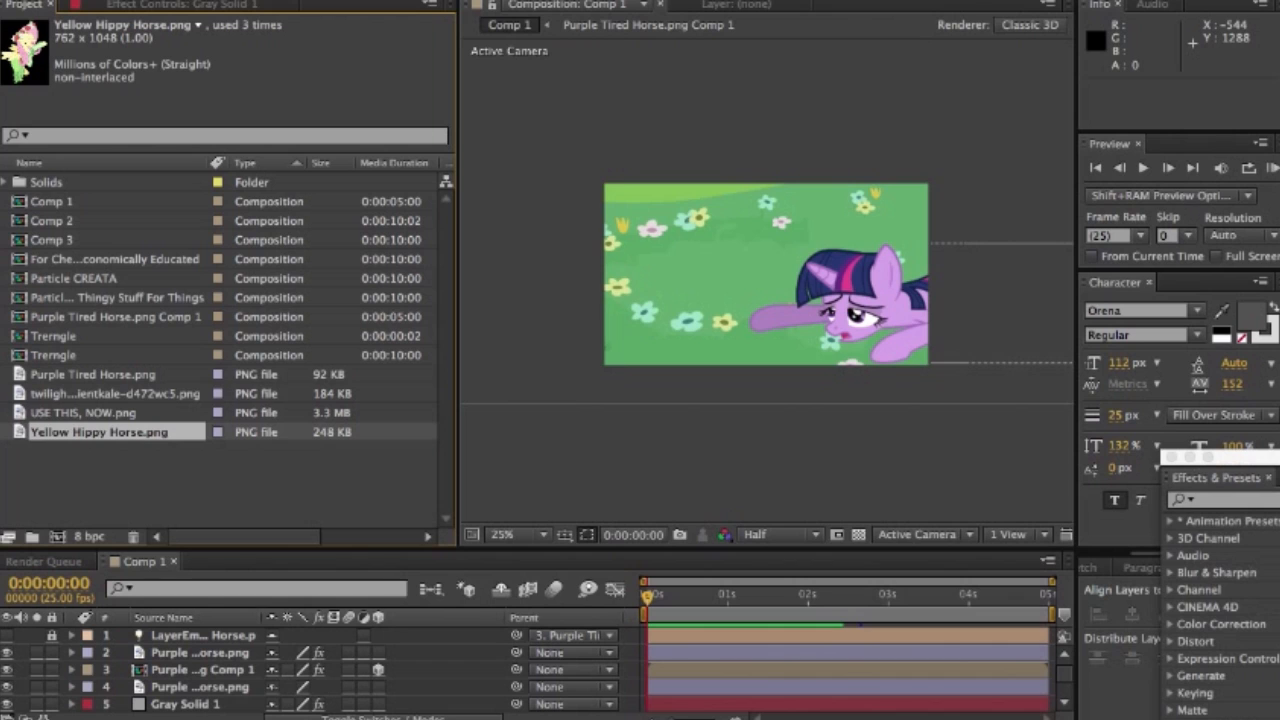
- Preview the existing animation in Comp 1, stopping at 0:00:01:14
key(space)
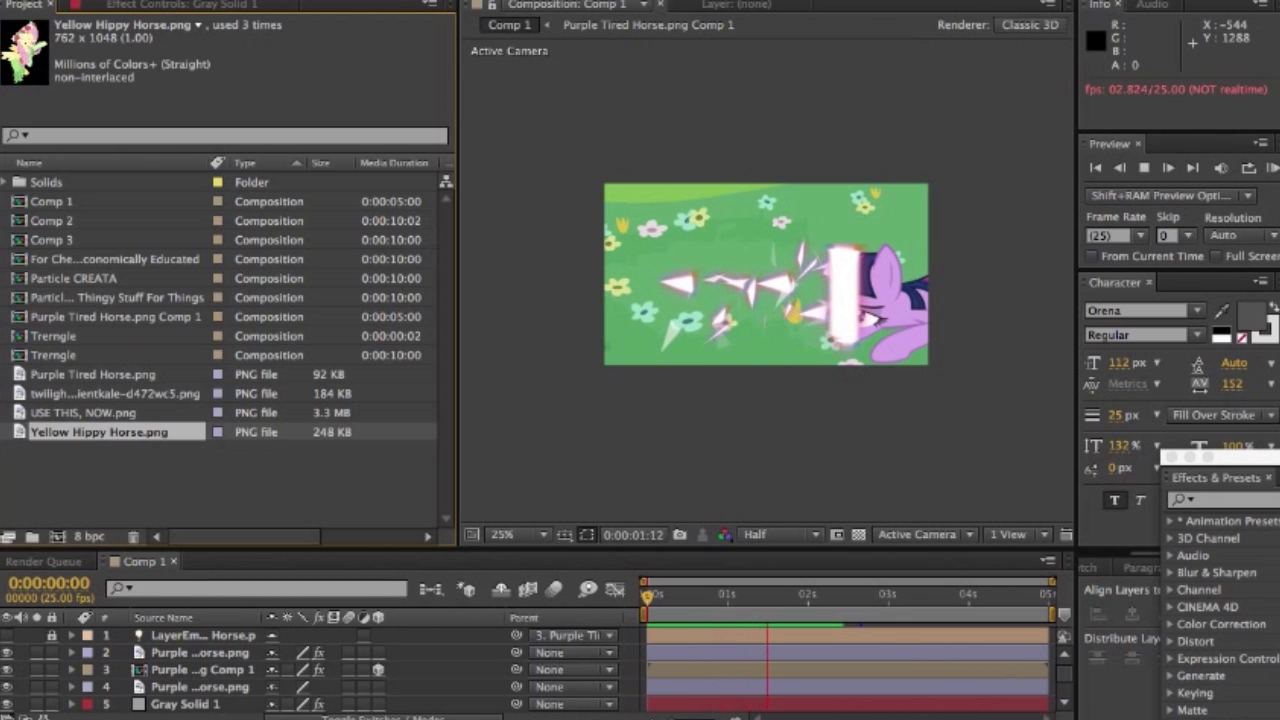
key(space)
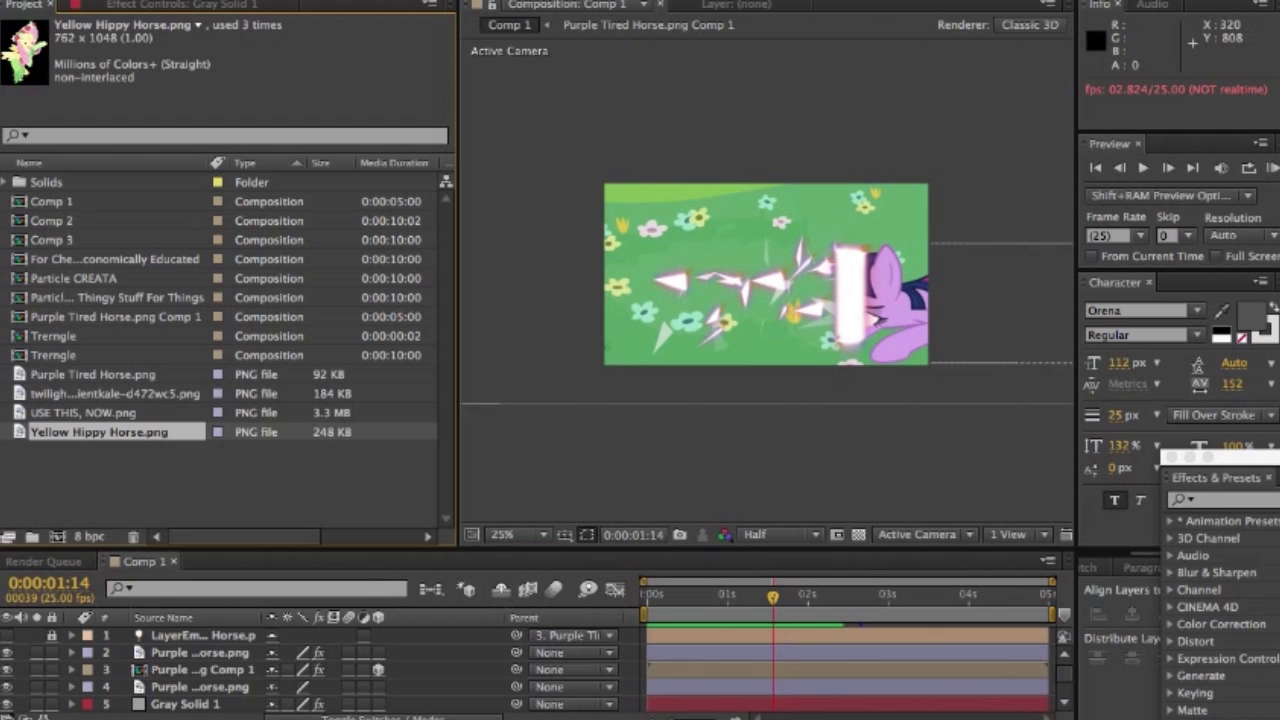
- Create a new composition named For Stuff with a duration of 3 seconds
click(286, 1)
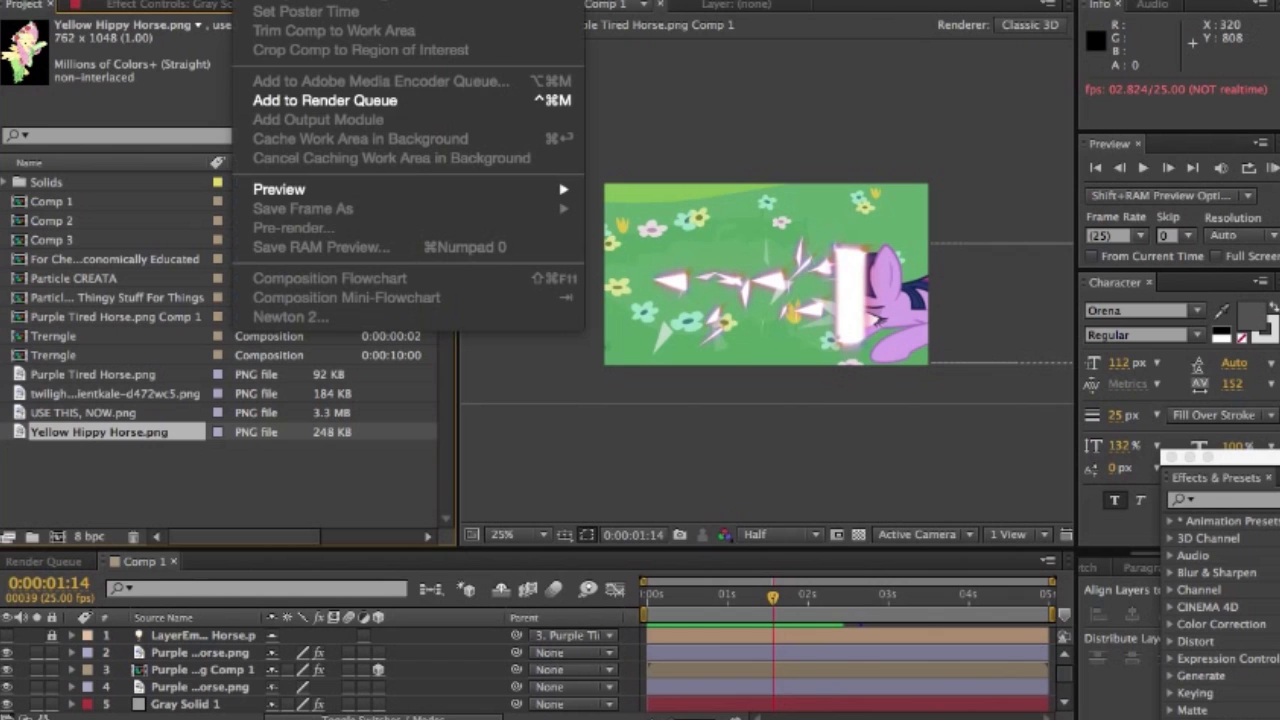
click(300, 1)
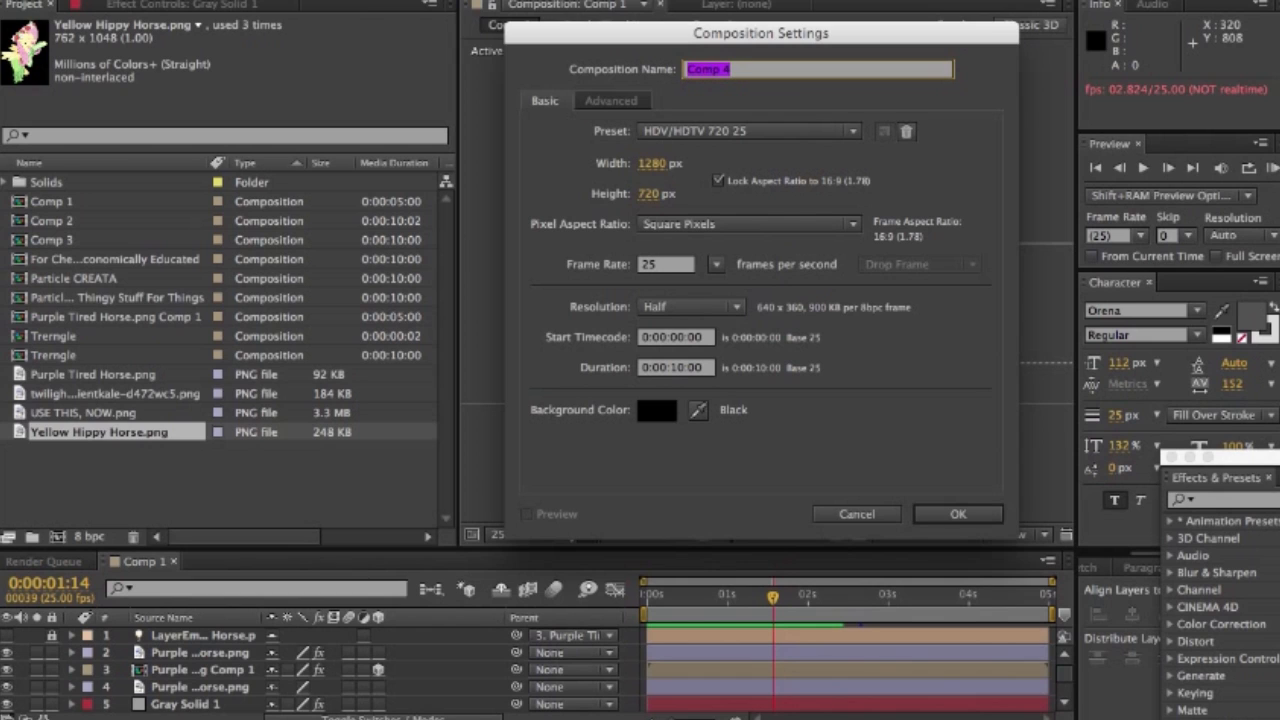
click(684, 368)
key(BackSpace)
key(BackSpace)
text(3)
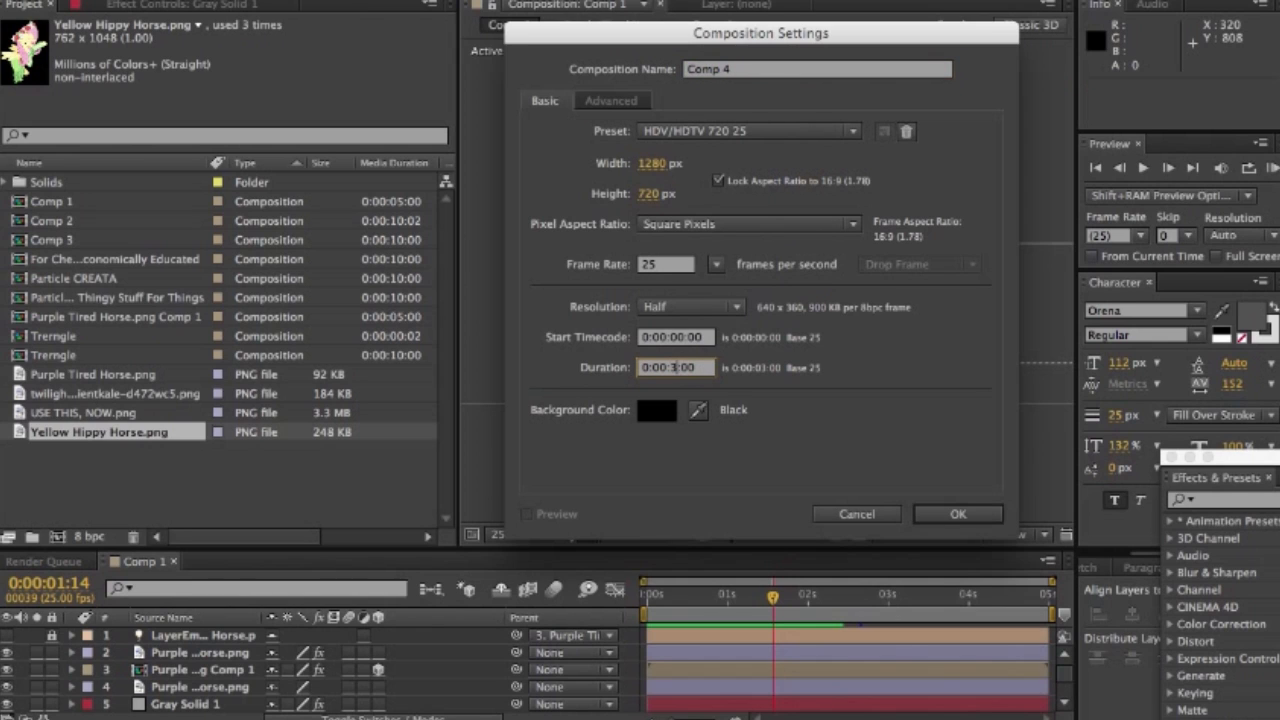
click(734, 69)
key(BackSpace)
key(BackSpace)
key(BackSpace)
key(BackSpace)
key(BackSpace)
key(BackSpace)
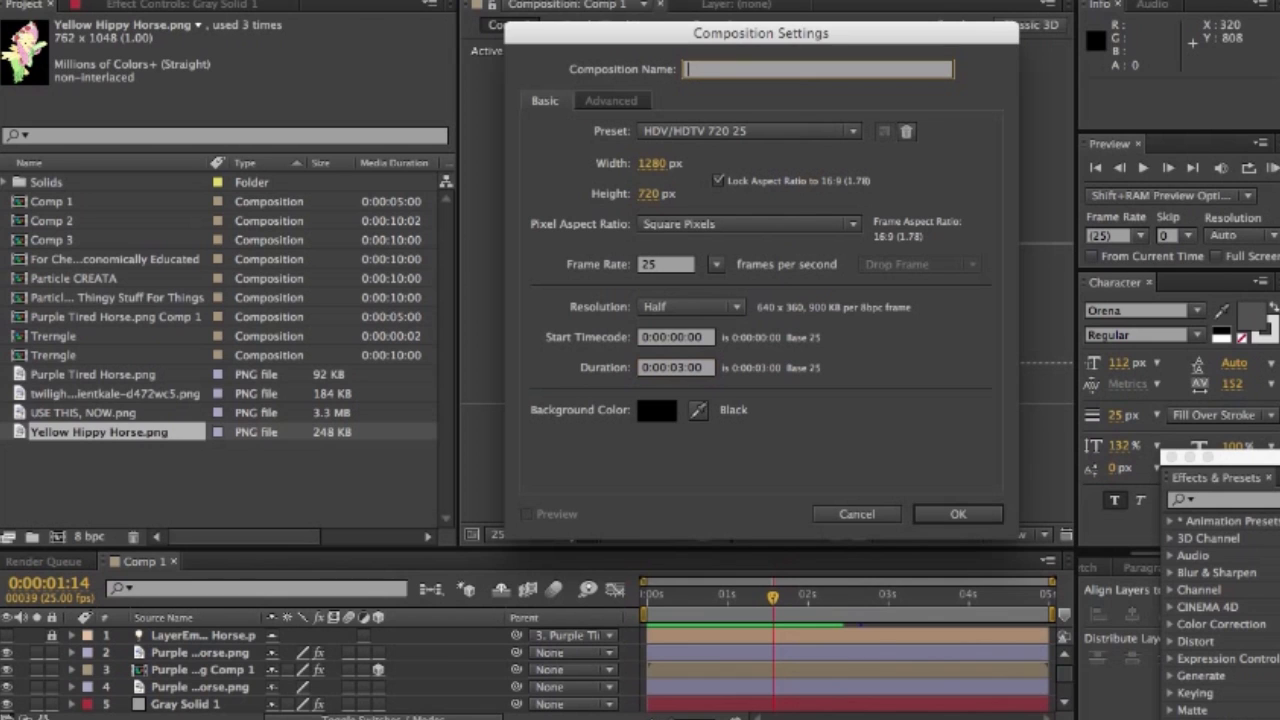
text(For Stuff)
click(935, 514)
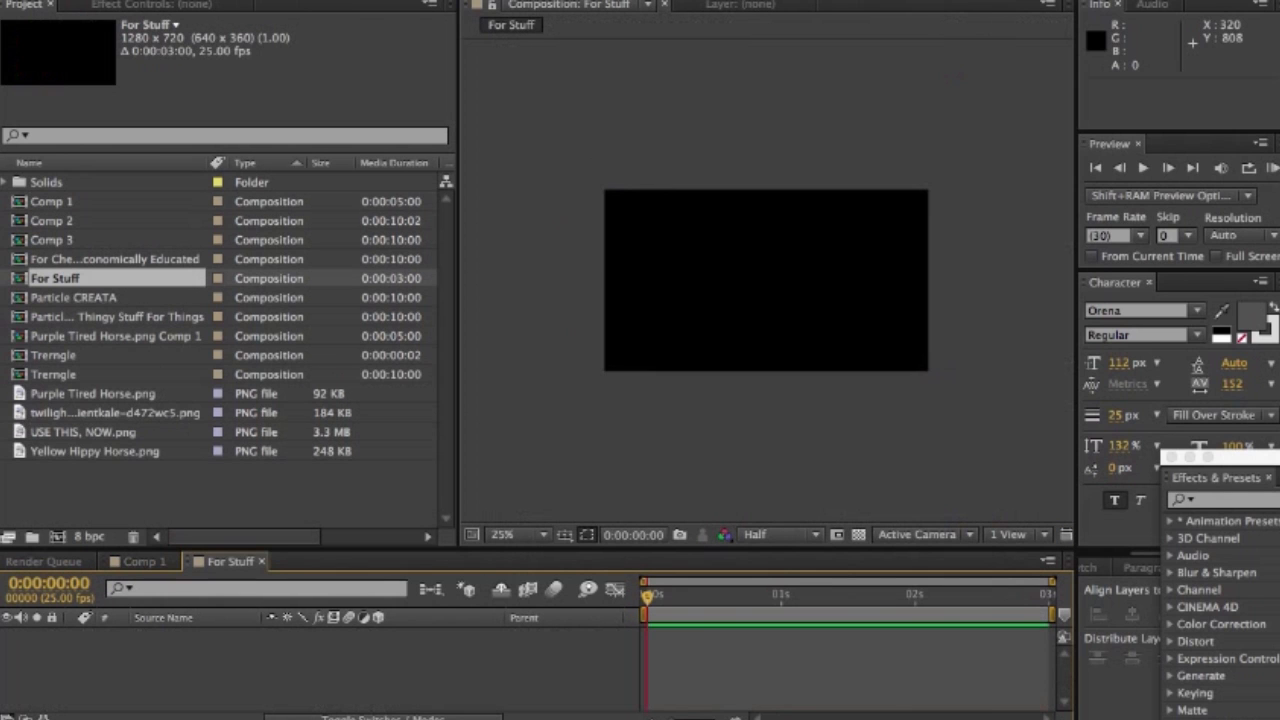
- Add the Twilight Sparkle vector PNG to the For Stuff composition and reposition it to about 716, 456
right_click(191, 668)
key(Escape)
click(115, 413)
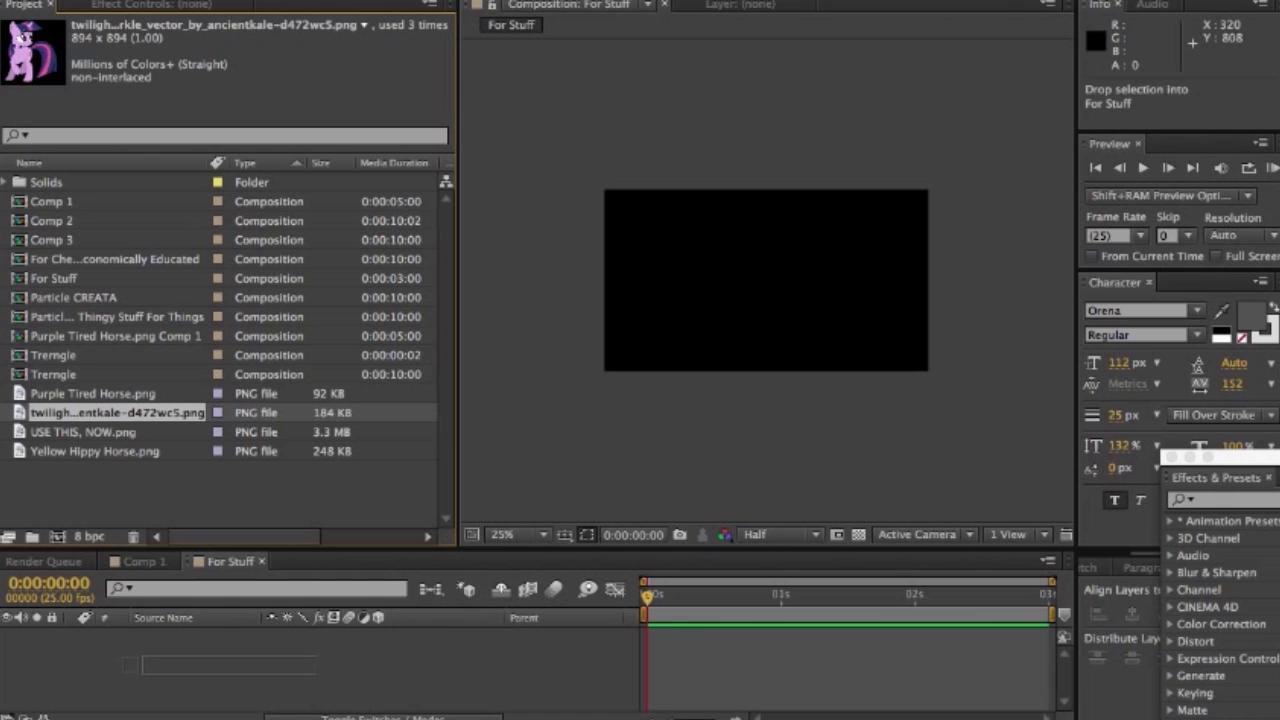
key(ctrl+slash)
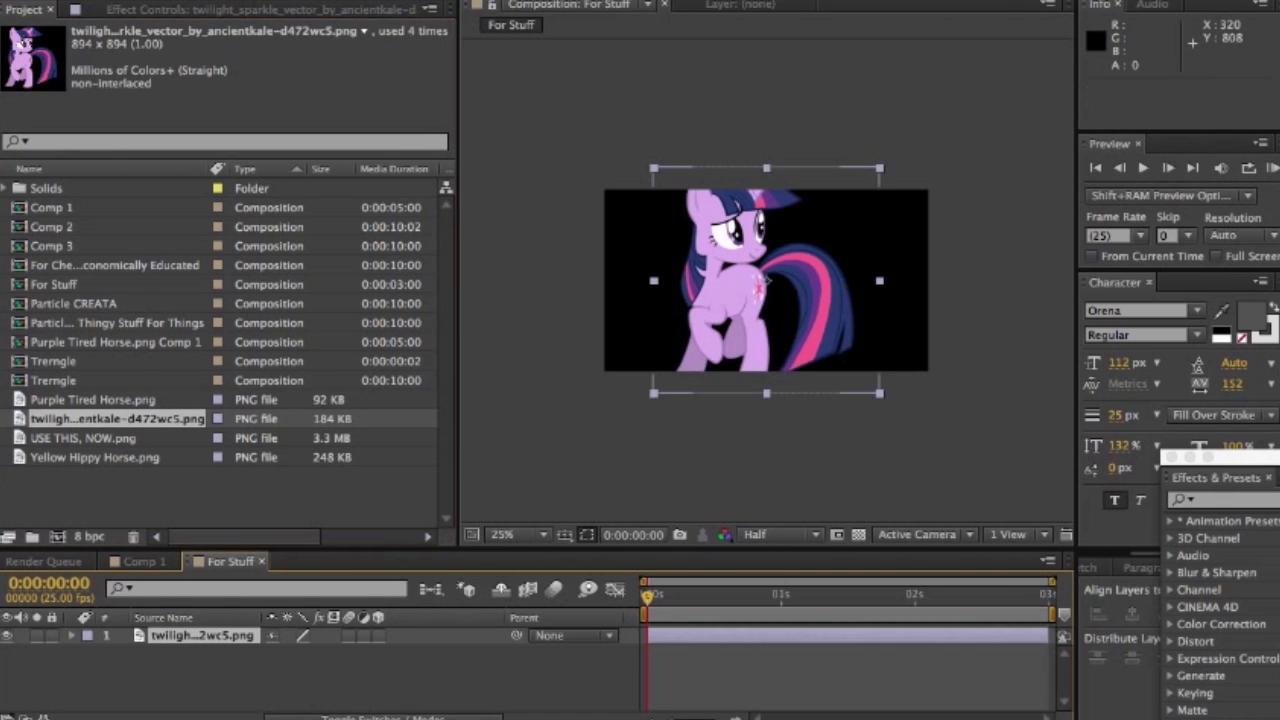
drag(762, 283, 778, 306)
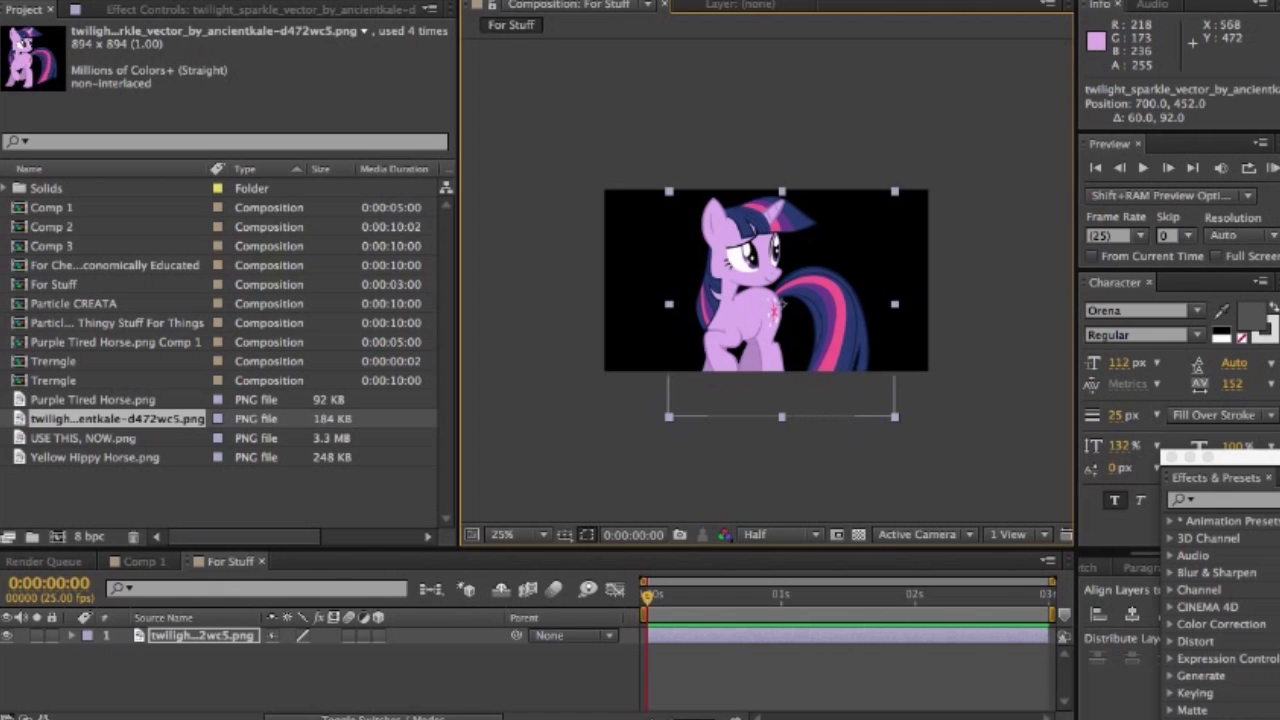
drag(748, 309, 752, 310)
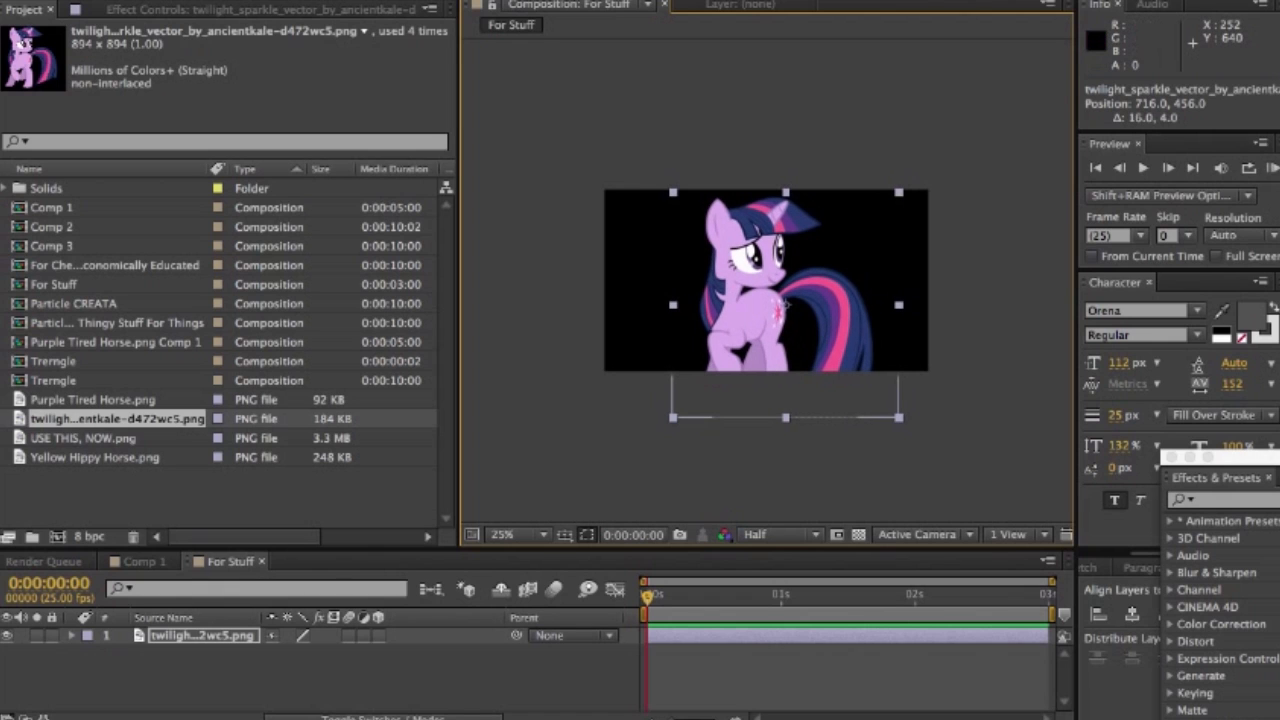
- Rename the pony image layer as MagicButt
click(203, 636)
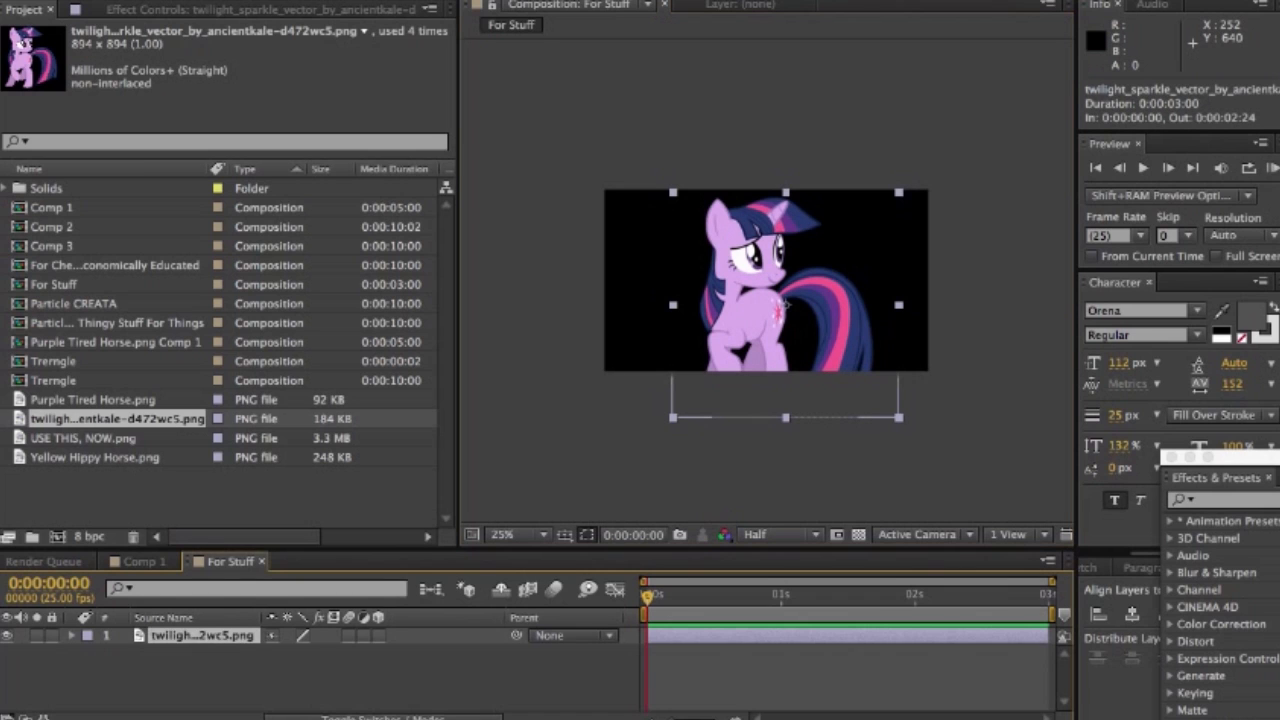
key(Return)
text(Magi)
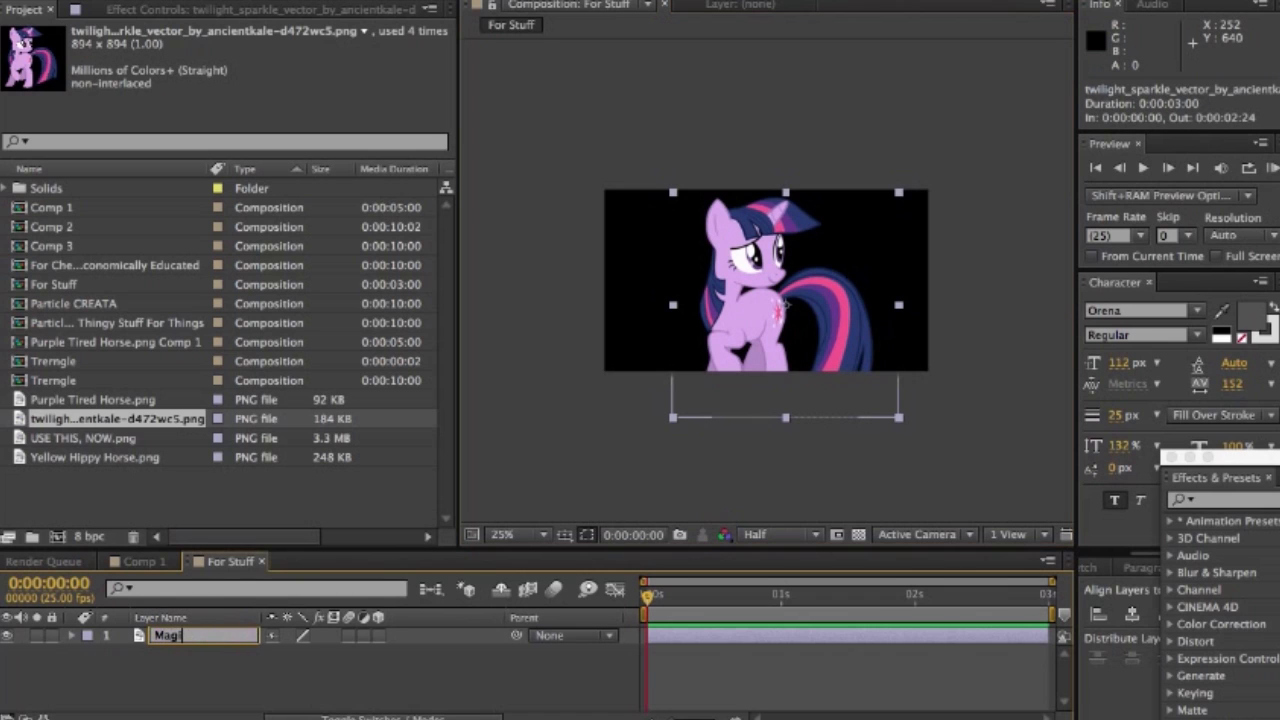
text(cButt)
key(Return)
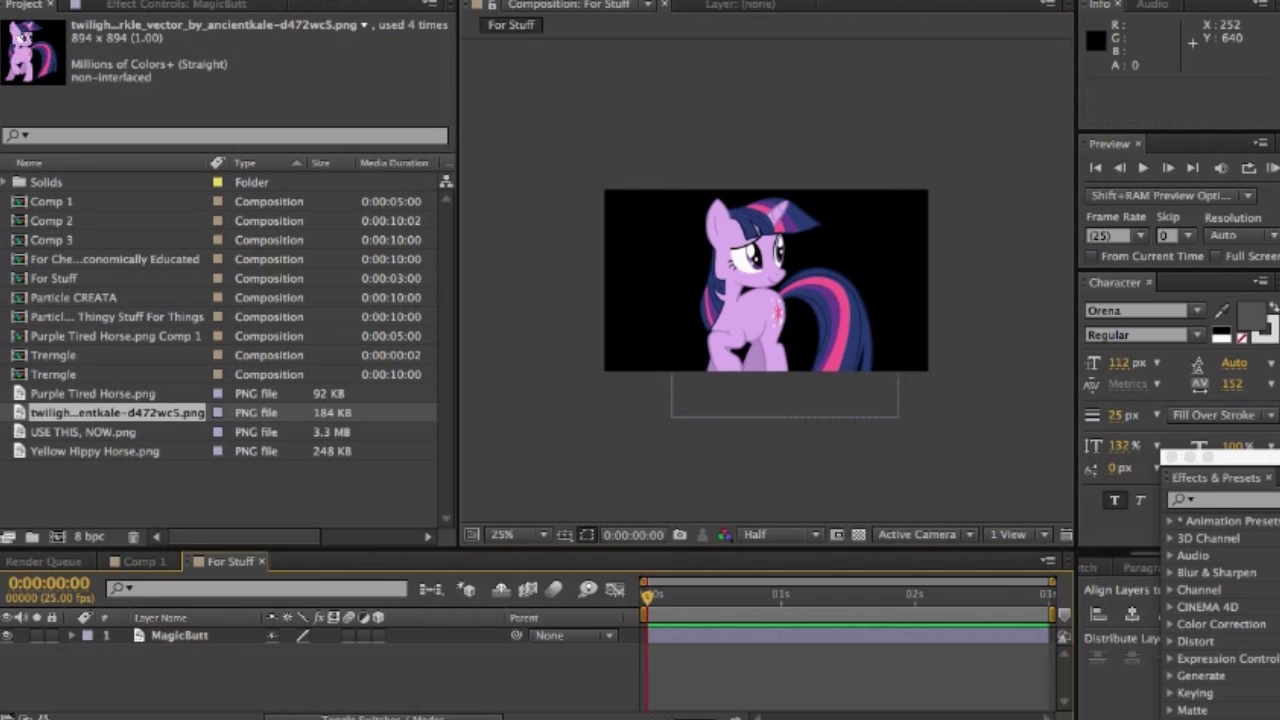
- Duplicate the MagicButt layer and apply the CC Light Sweep effect to the copy
click(180, 635)
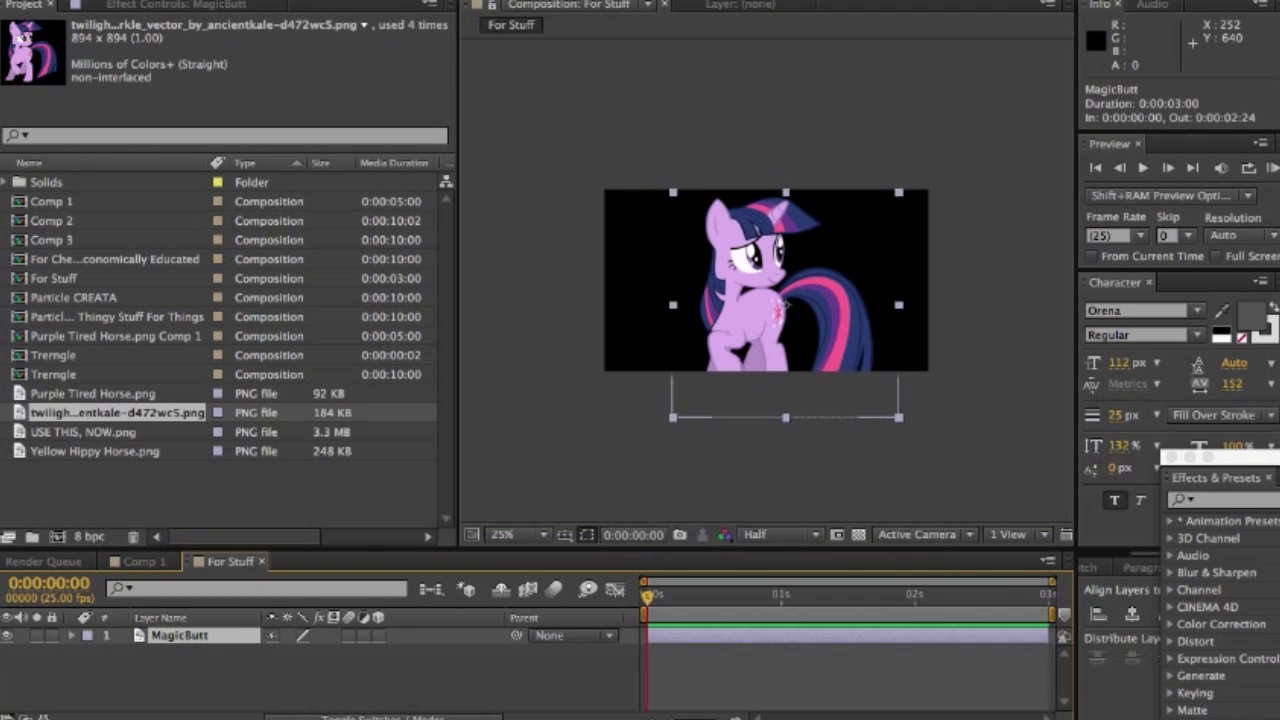
key(ctrl+d)
click(1140, 400)
drag(1240, 457, 1087, 0)
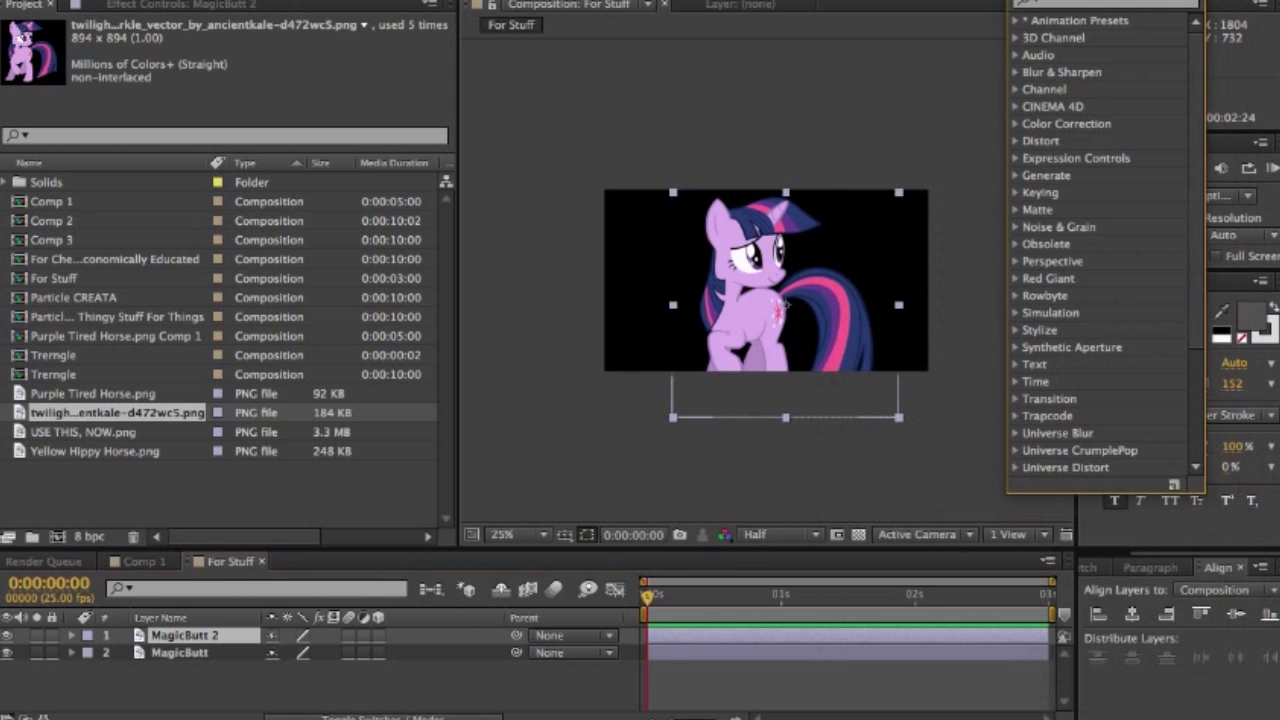
click(1088, 3)
text(CC Light)
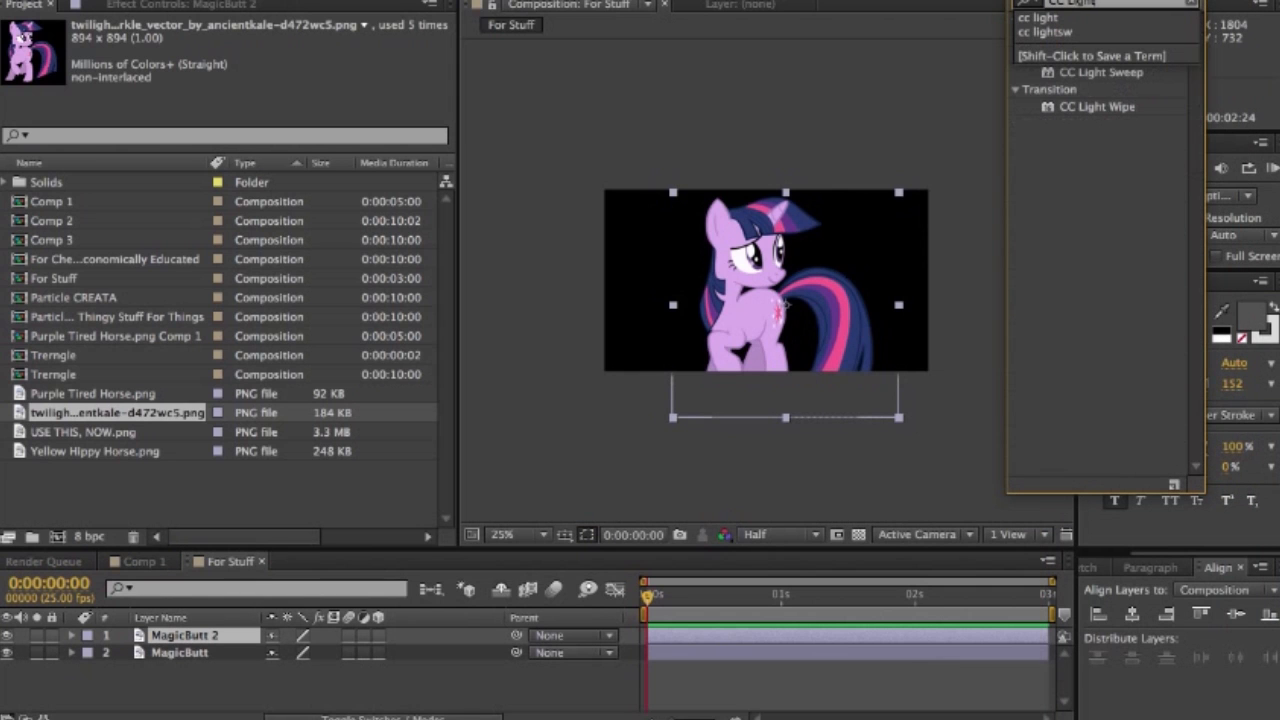
key(Return)
drag(1101, 72, 897, 294)
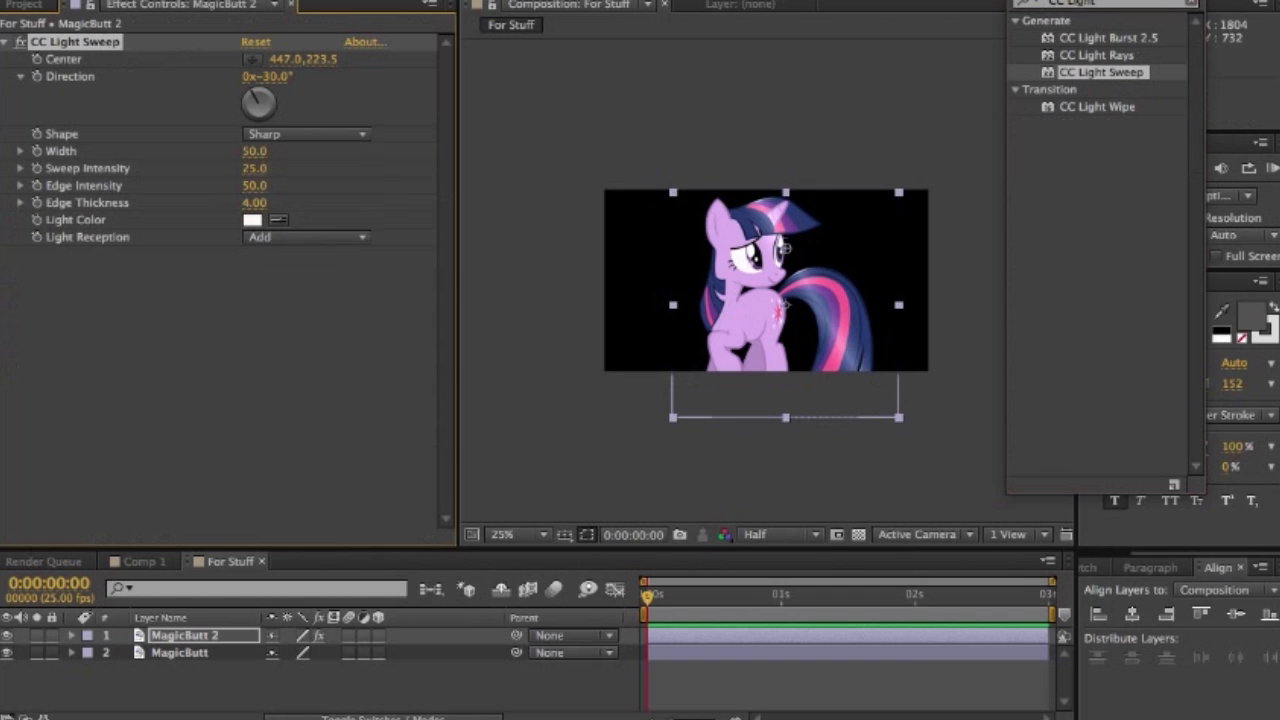
- Rename the duplicate layer as MagicButt Lightsweep
click(186, 636)
key(Return)
key(Right)
key(BackSpace)
key(BackSpace)
text(Light)
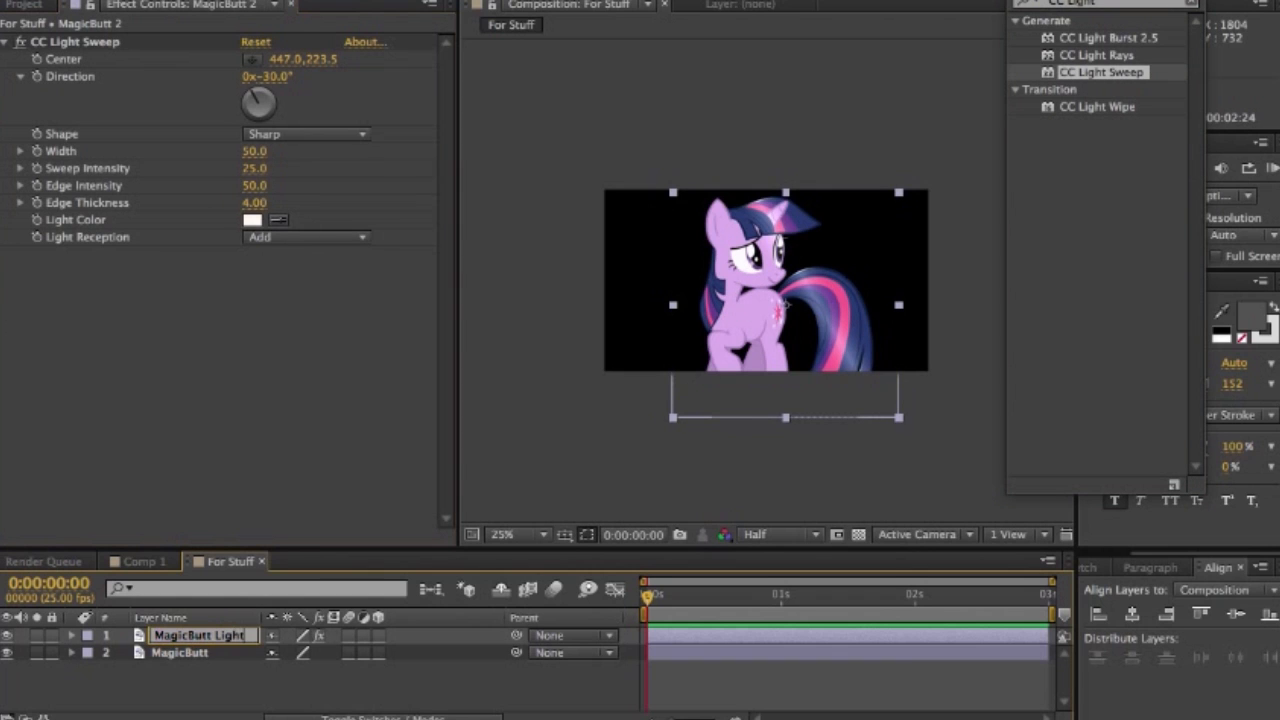
key(BackSpace)
key(BackSpace)
key(BackSpace)
key(BackSpace)
key(BackSpace)
key(BackSpace)
text(Lightsweep)
key(Return)
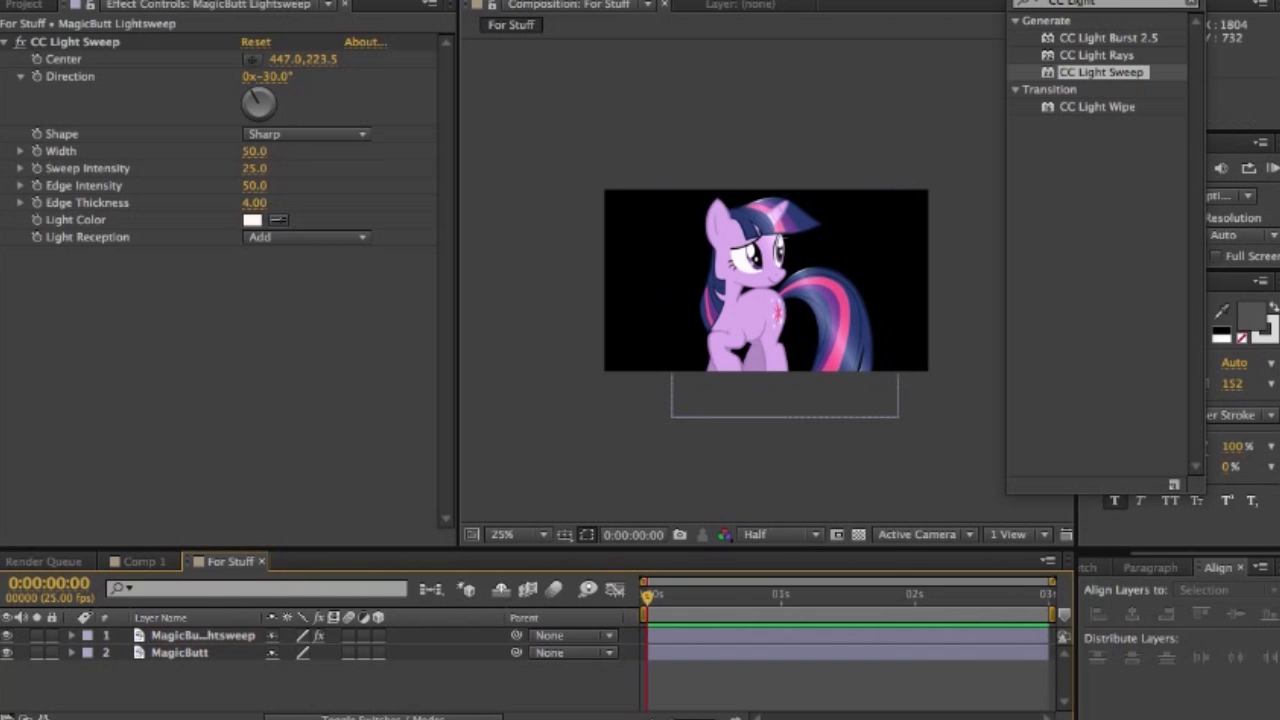
- Set the light sweep's width to 32, its sweep intensity to 500 and its light reception to Cutout
drag(254, 151, 238, 151)
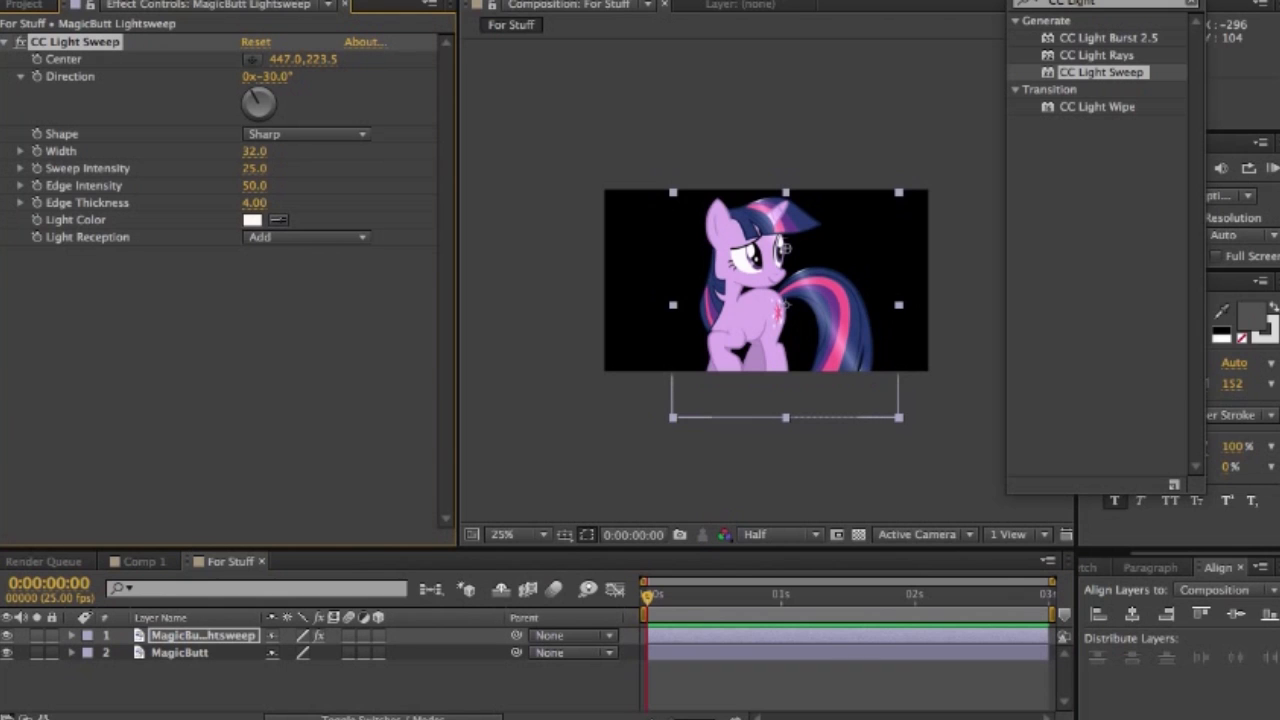
mouse_move(254, 168)
mouse_down()
mouse_move(729, 168)
mouse_move(229, 168)
mouse_up()
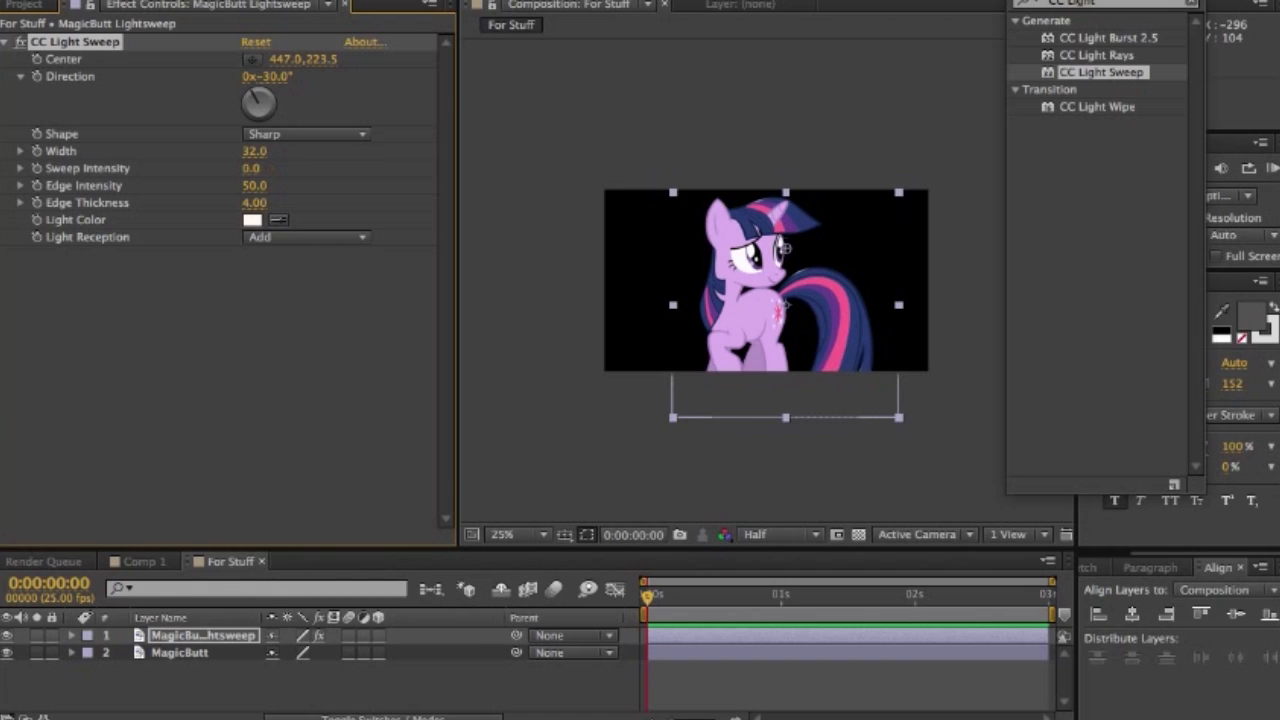
click(251, 168)
text(500)
key(Return)
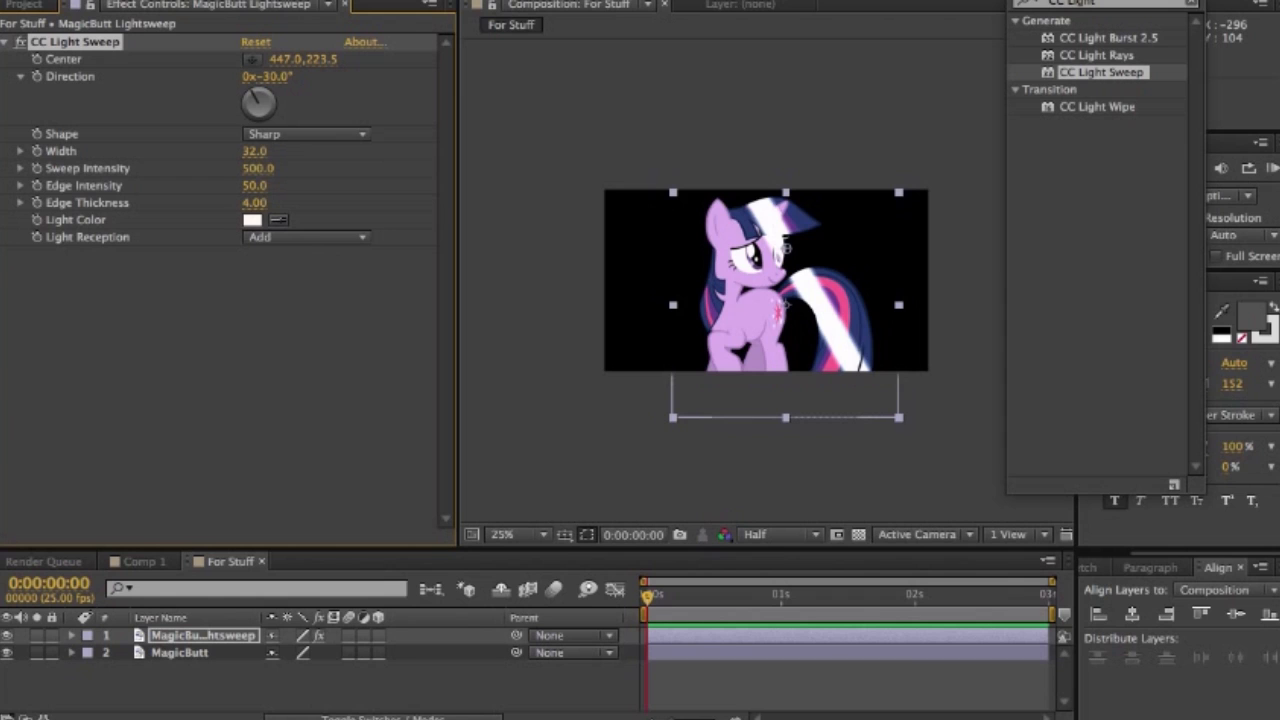
click(305, 237)
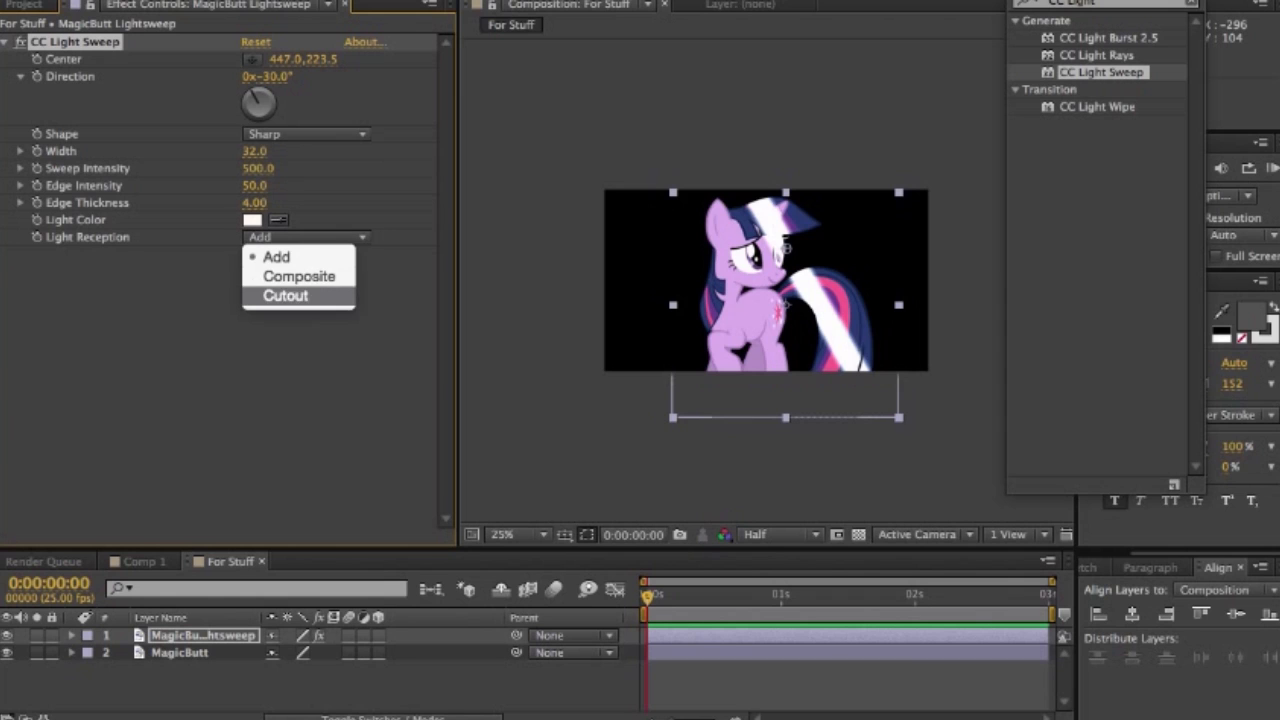
click(285, 295)
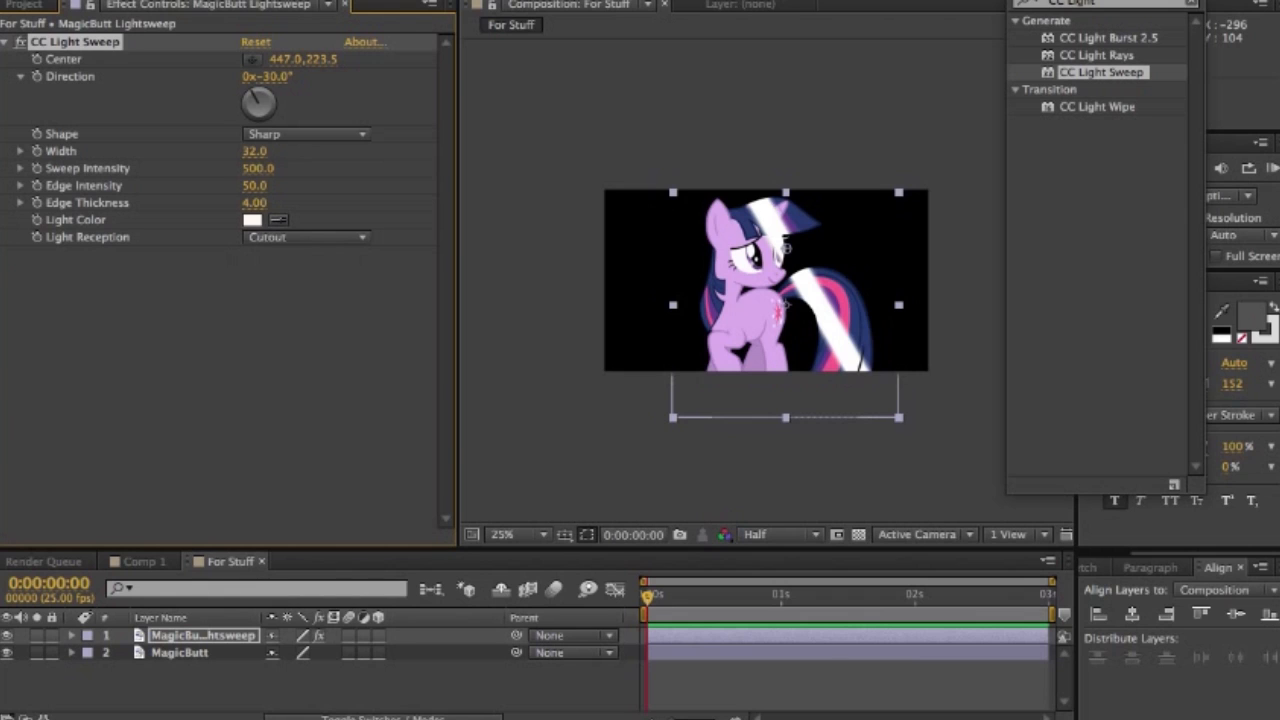
- Set the sweep direction to -90° and place its center just above the pony at about 307, -57
click(277, 77)
text(-90)
key(Return)
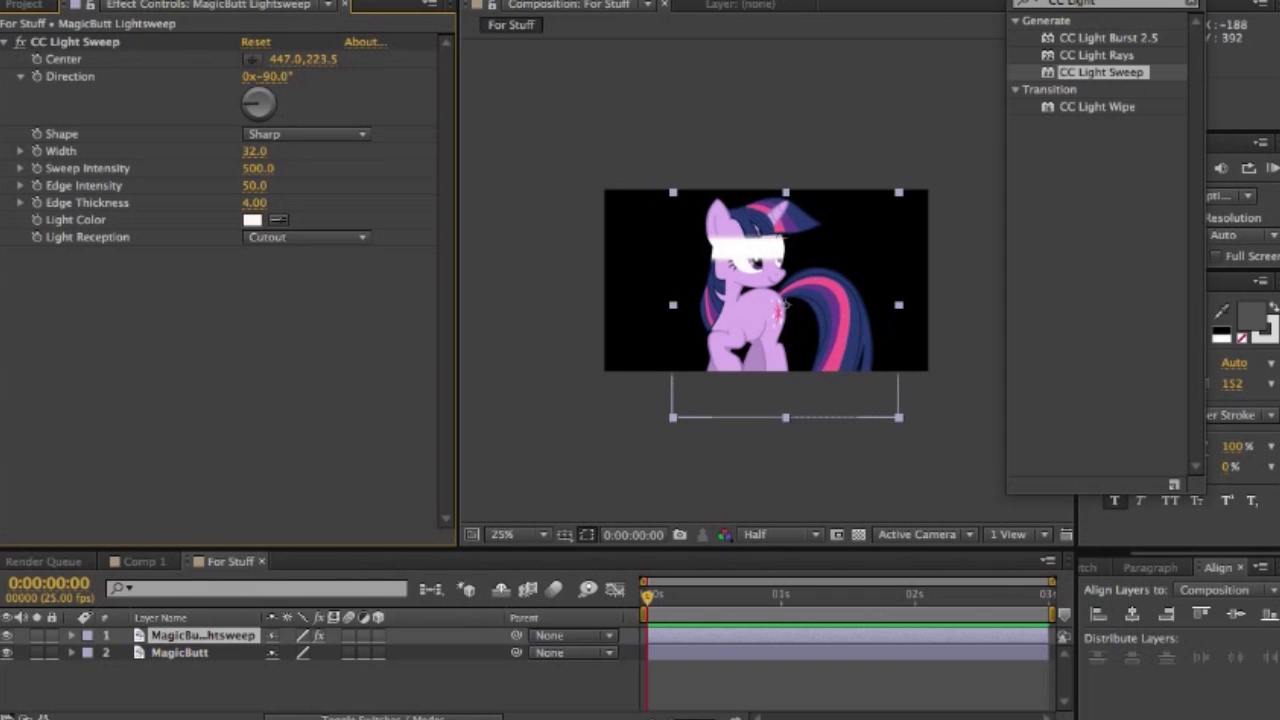
click(252, 59)
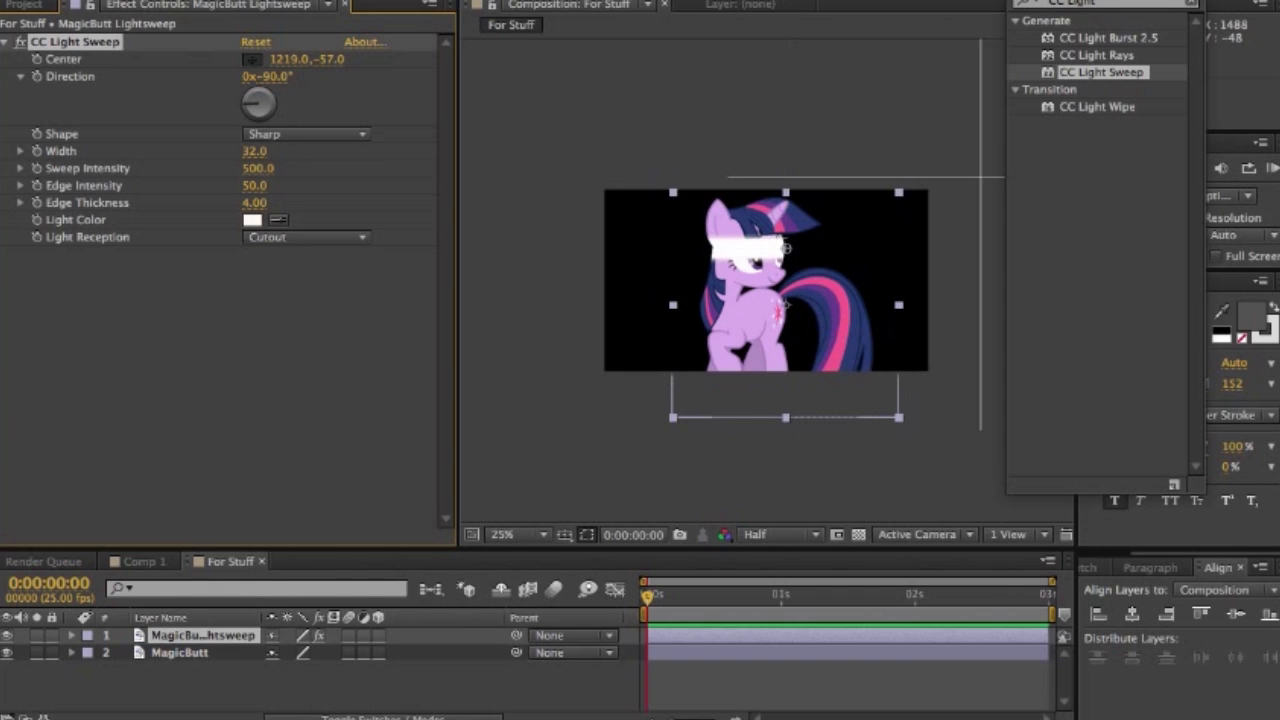
drag(744, 177, 750, 177)
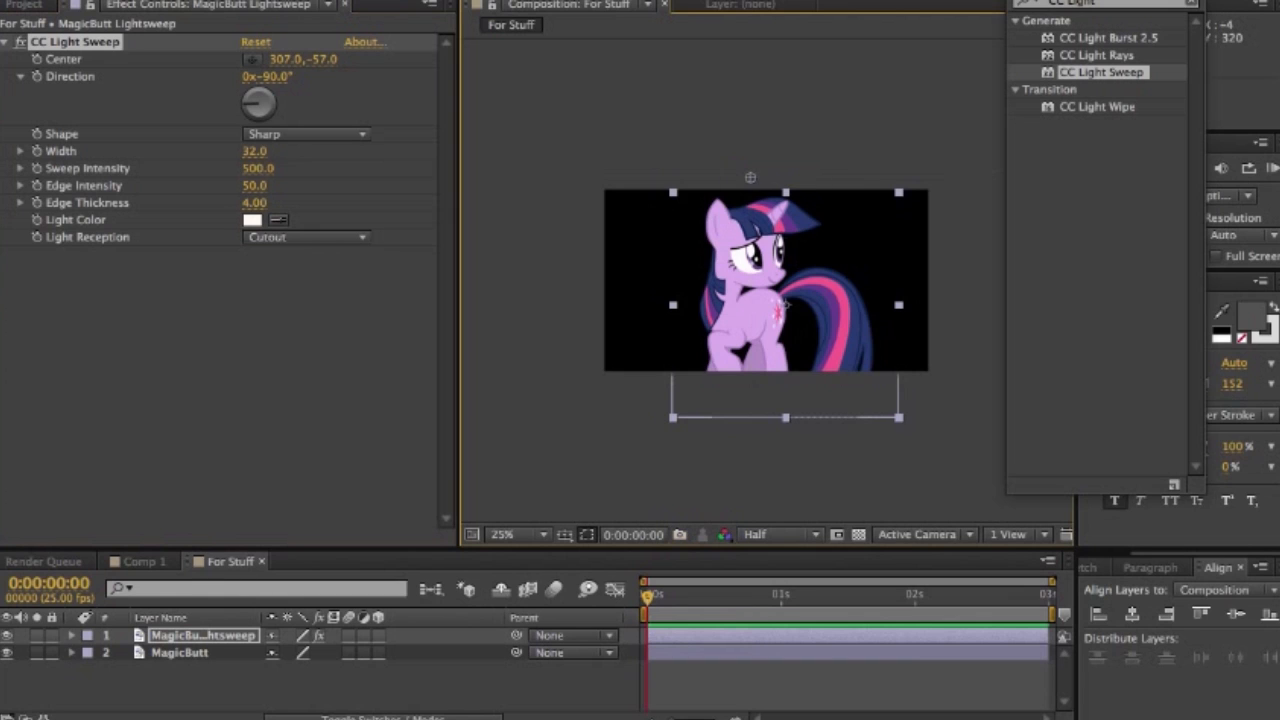
- Keyframe the sweep's center at 0:00:00:00, and move it below the frame to about 319, 819 at 0:00:02:00
click(37, 59)
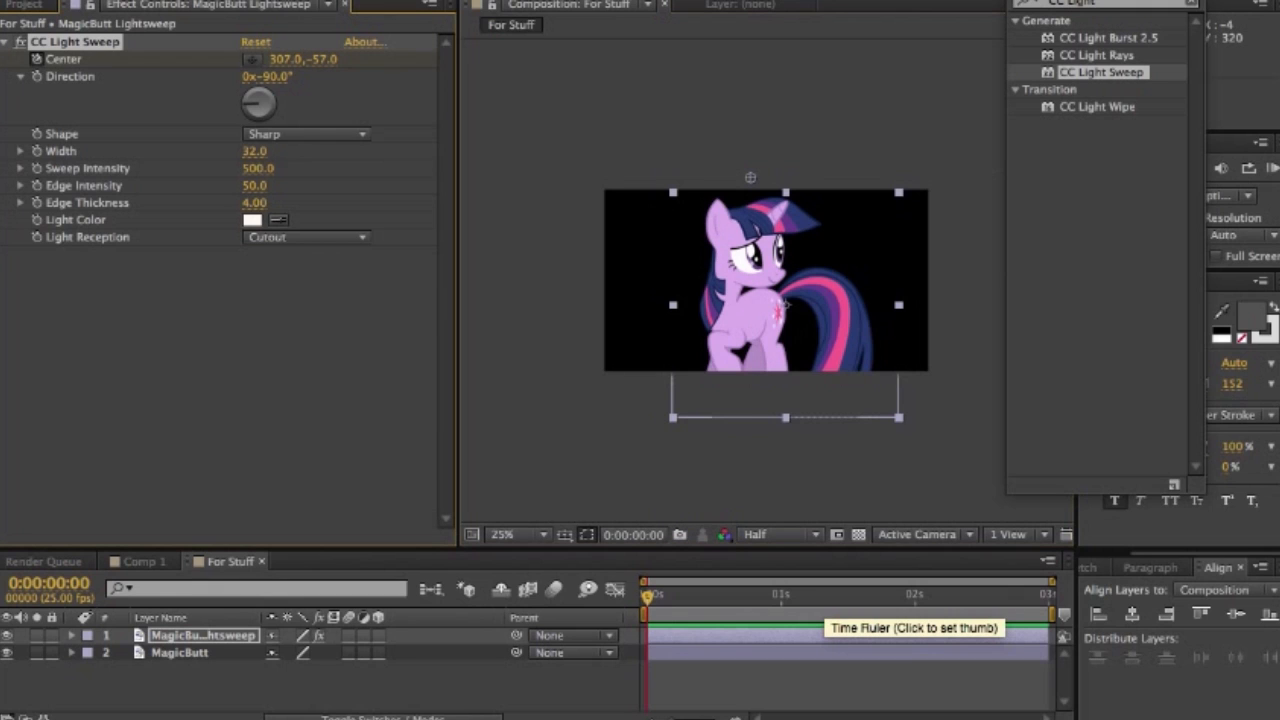
click(914, 597)
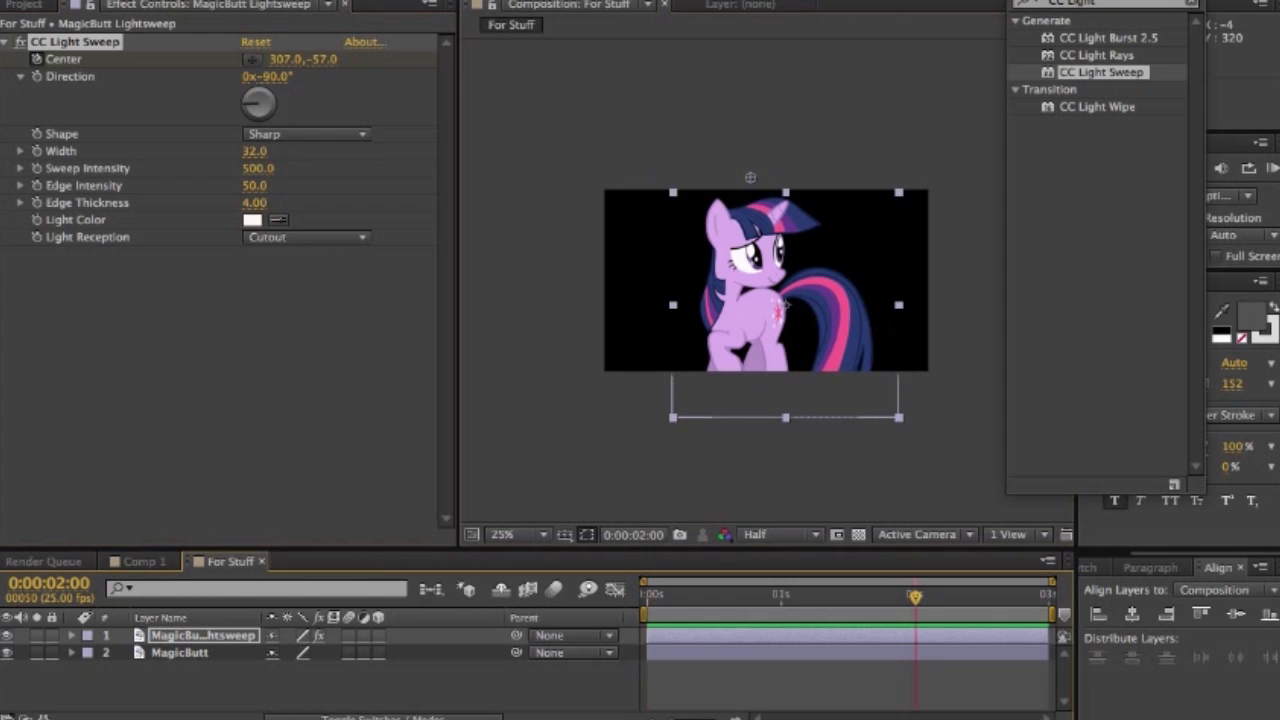
click(252, 59)
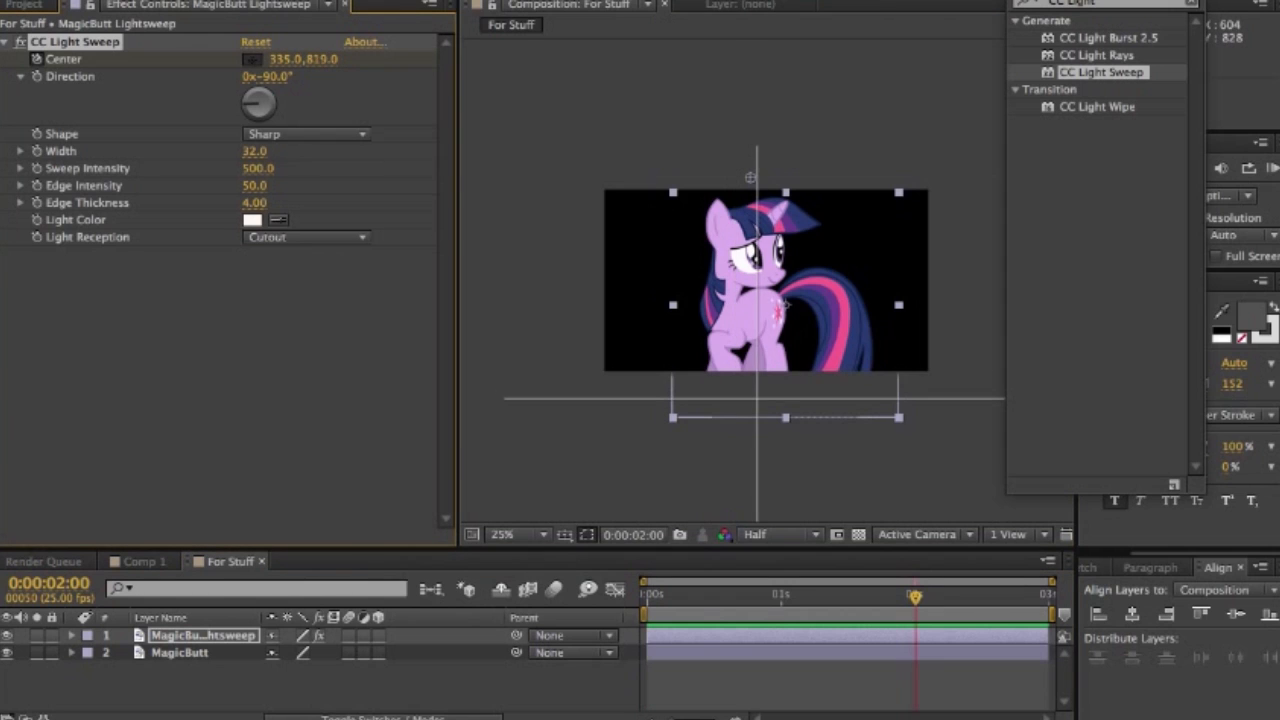
click(753, 399)
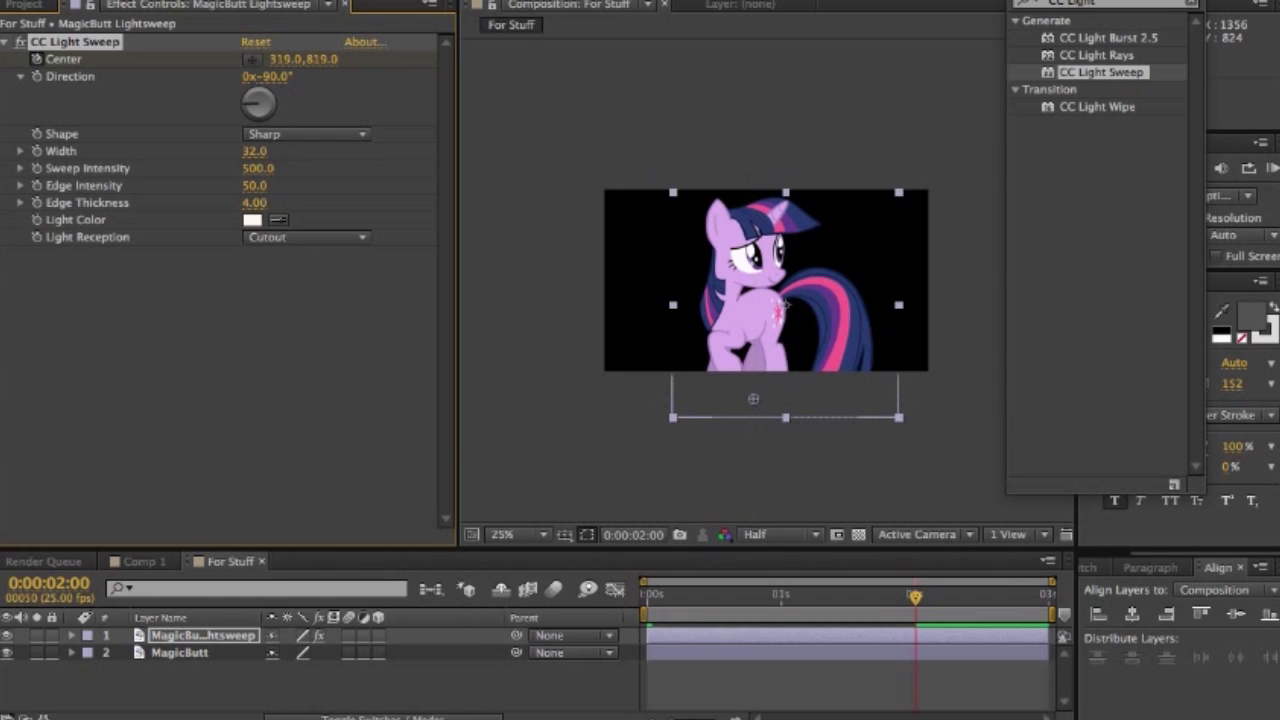
- Add a new mask to the MagicButt base layer
drag(915, 597, 680, 597)
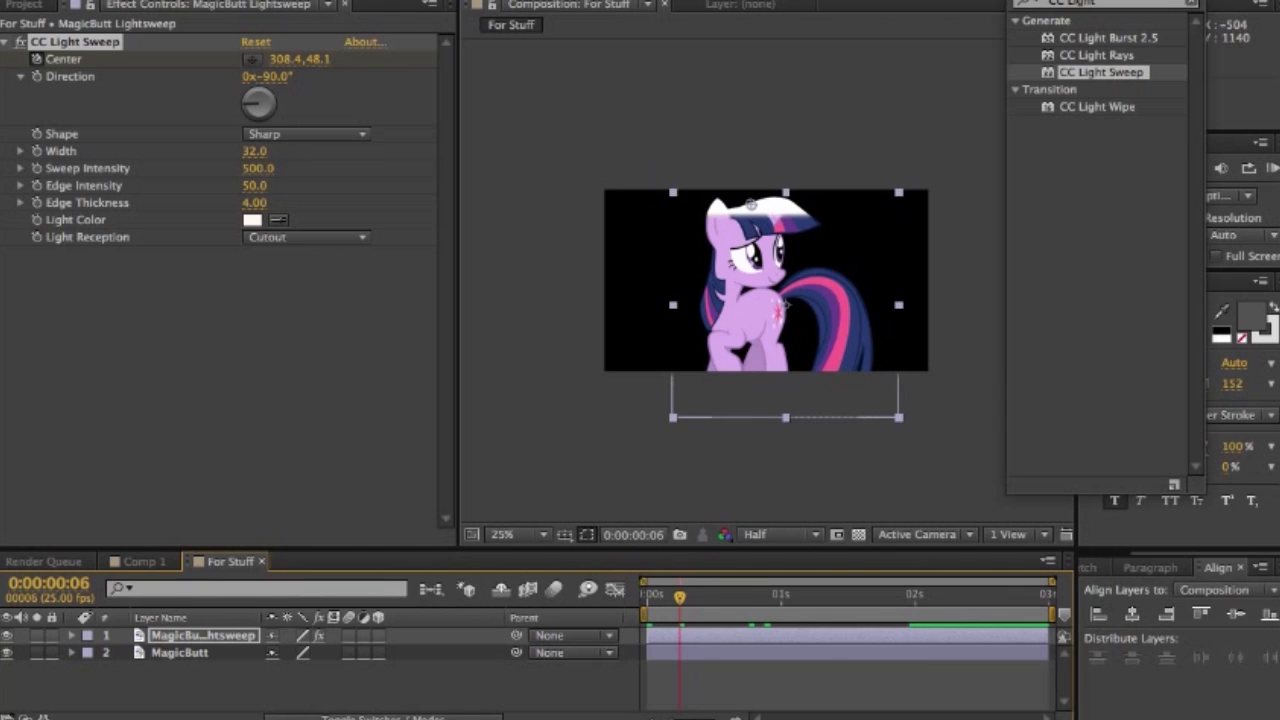
key(F2)
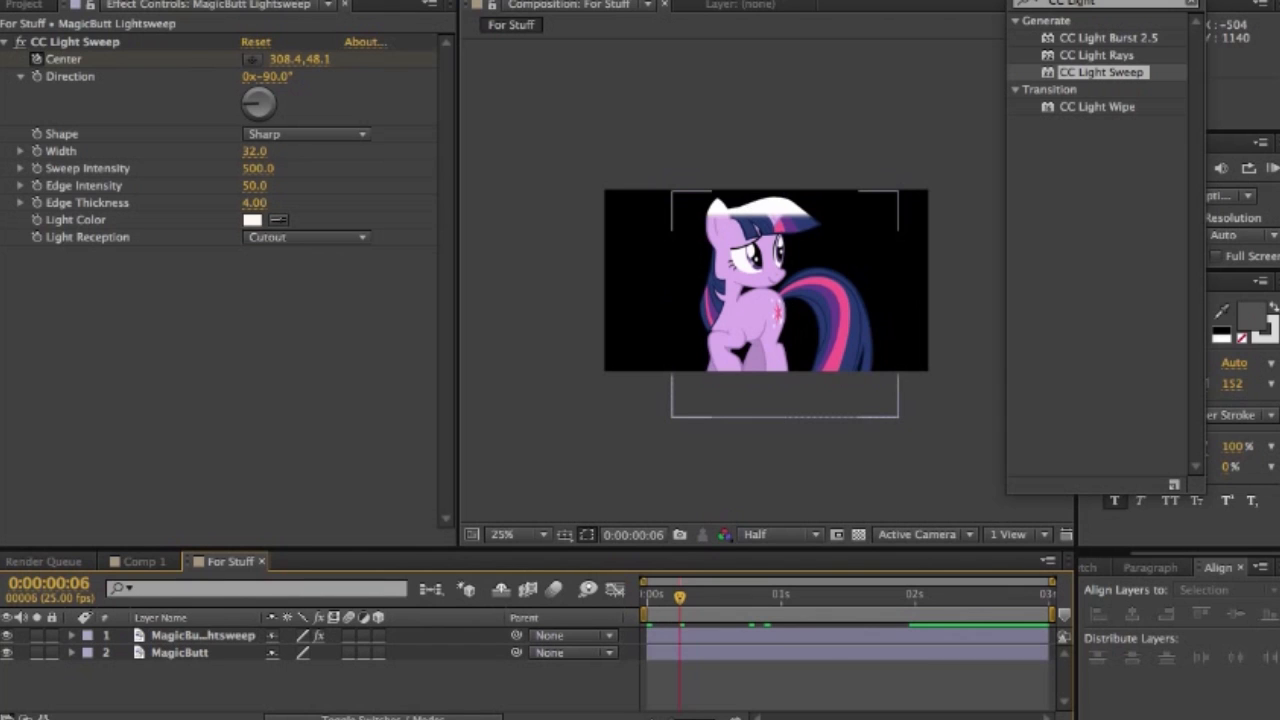
click(180, 653)
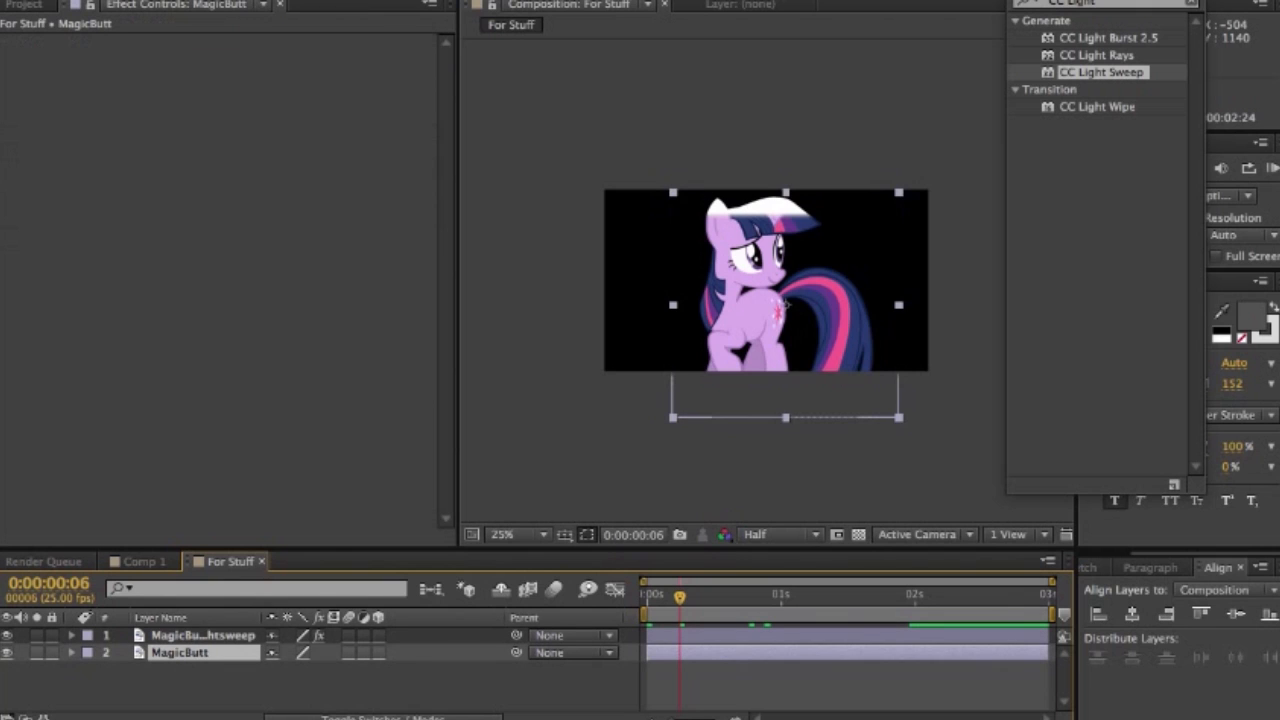
right_click(196, 652)
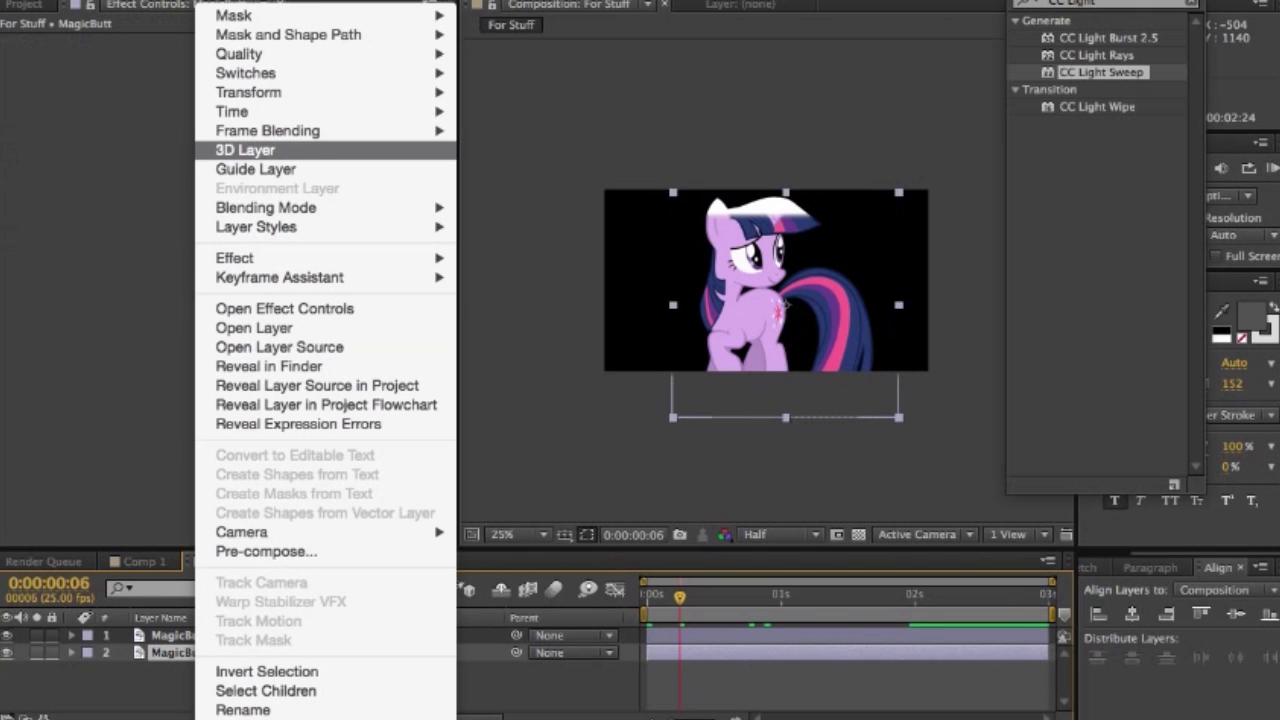
mouse_move(300, 15)
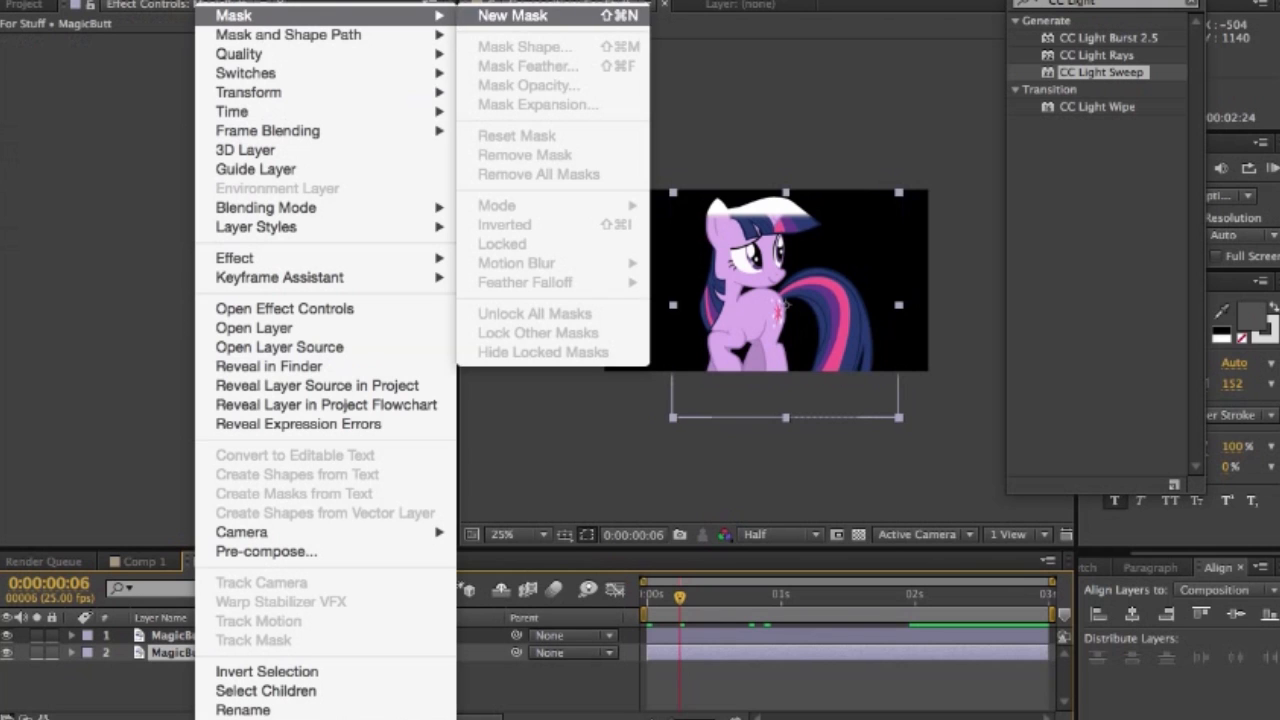
click(528, 68)
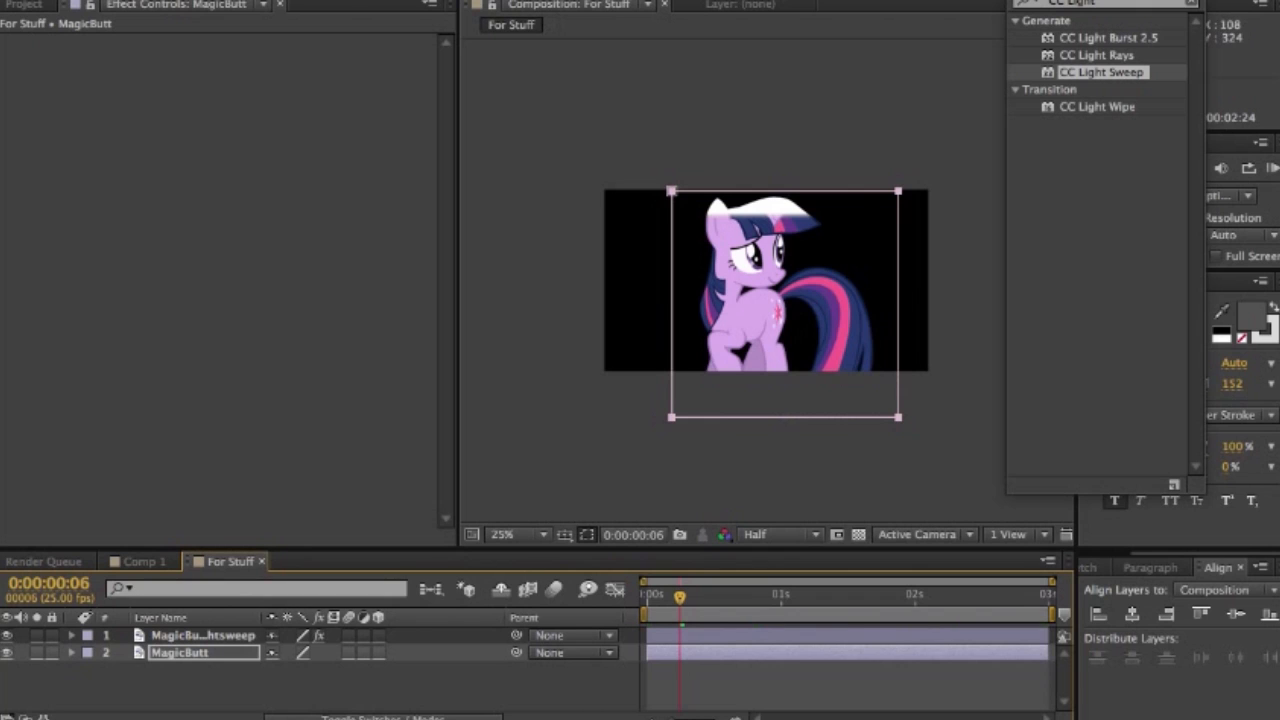
- Keyframe the path of Mask 1 on the MagicButt layer at 0:00:00:00
click(72, 653)
click(89, 670)
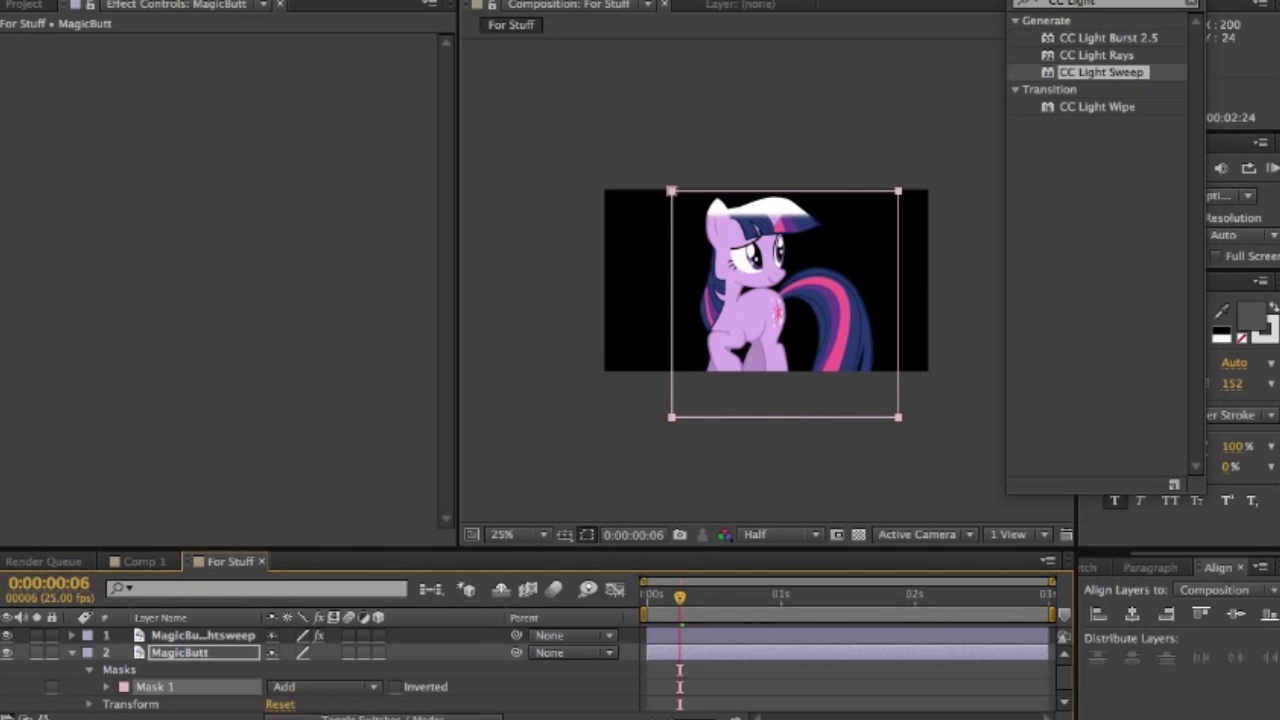
click(107, 687)
scroll(320, 668, down, 4)
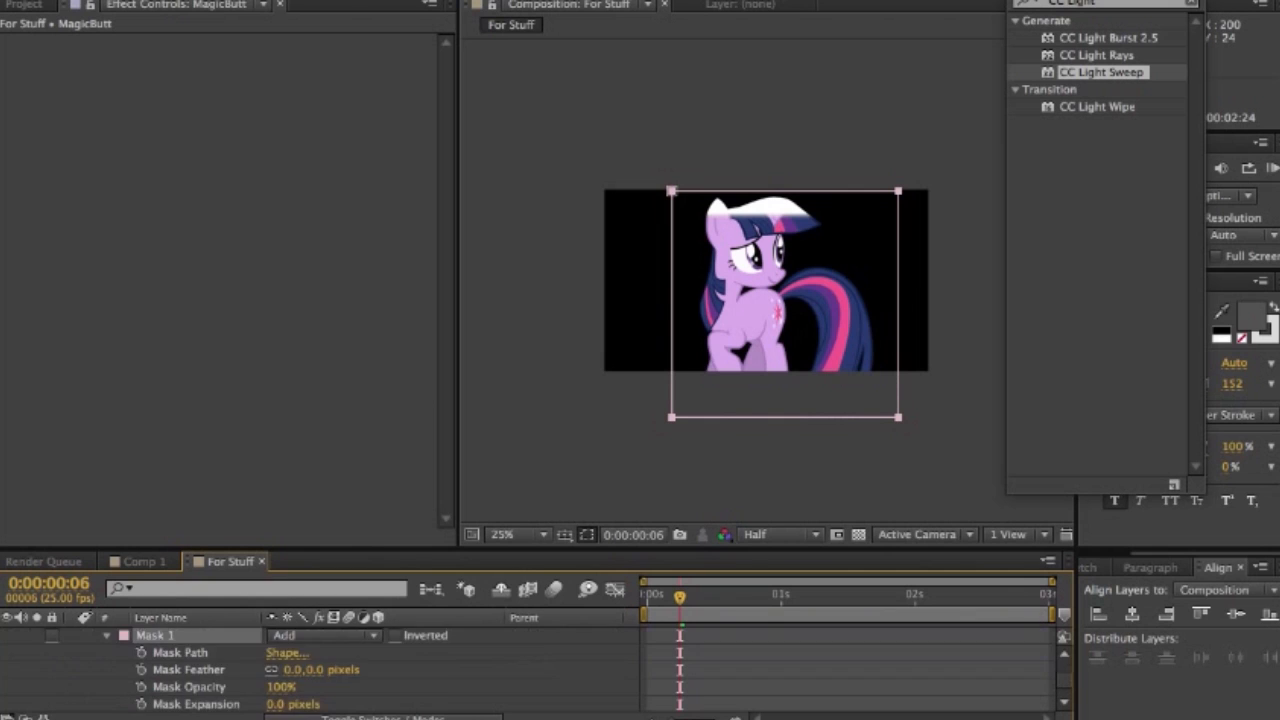
scroll(320, 668, up, 1)
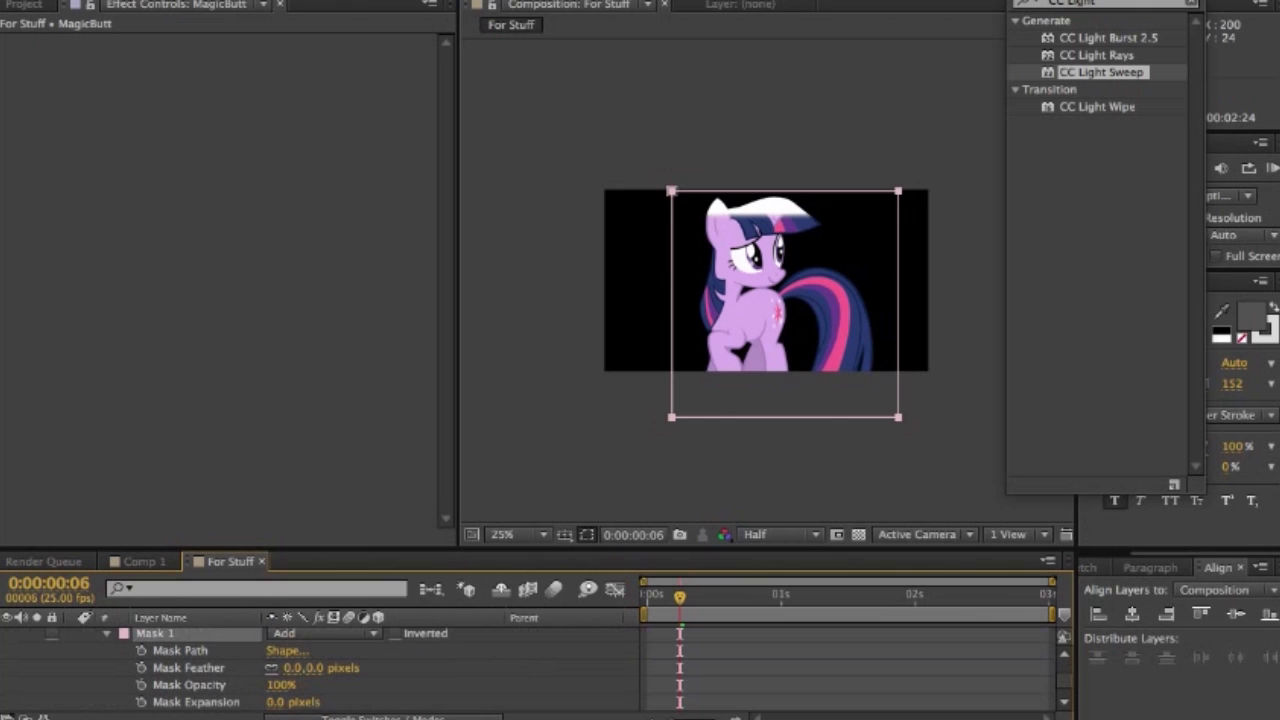
drag(680, 597, 647, 597)
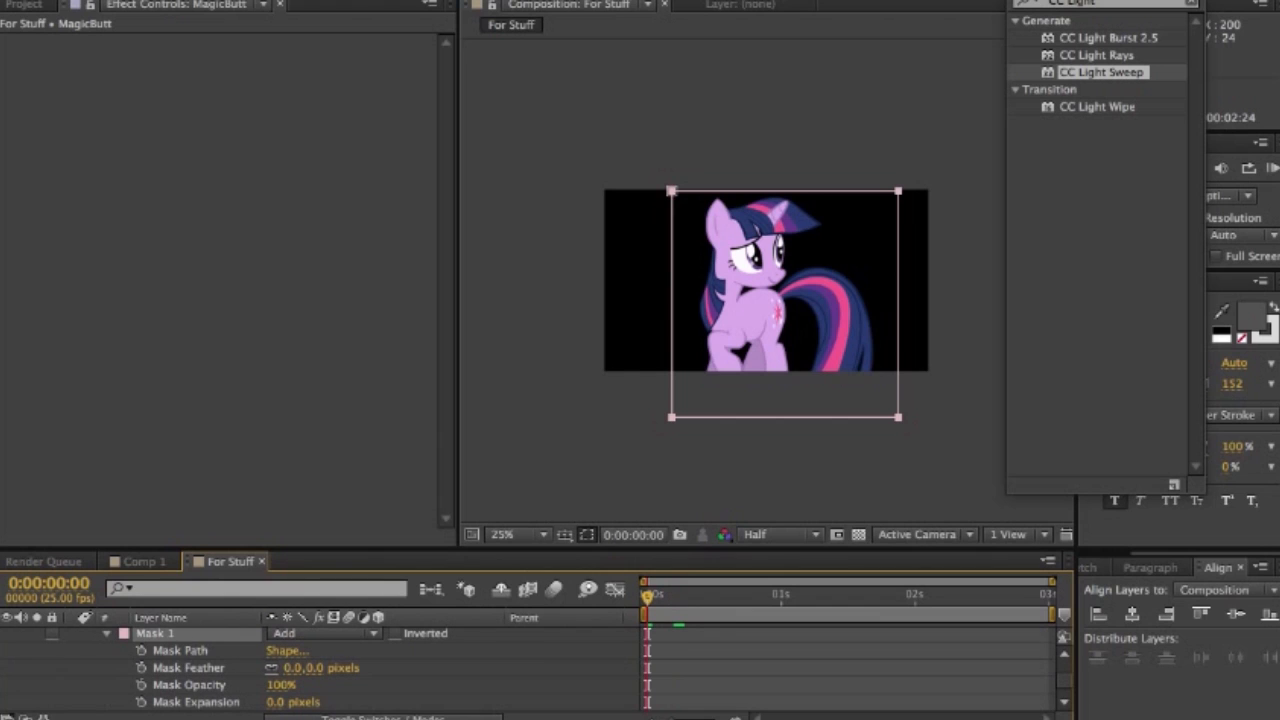
click(141, 651)
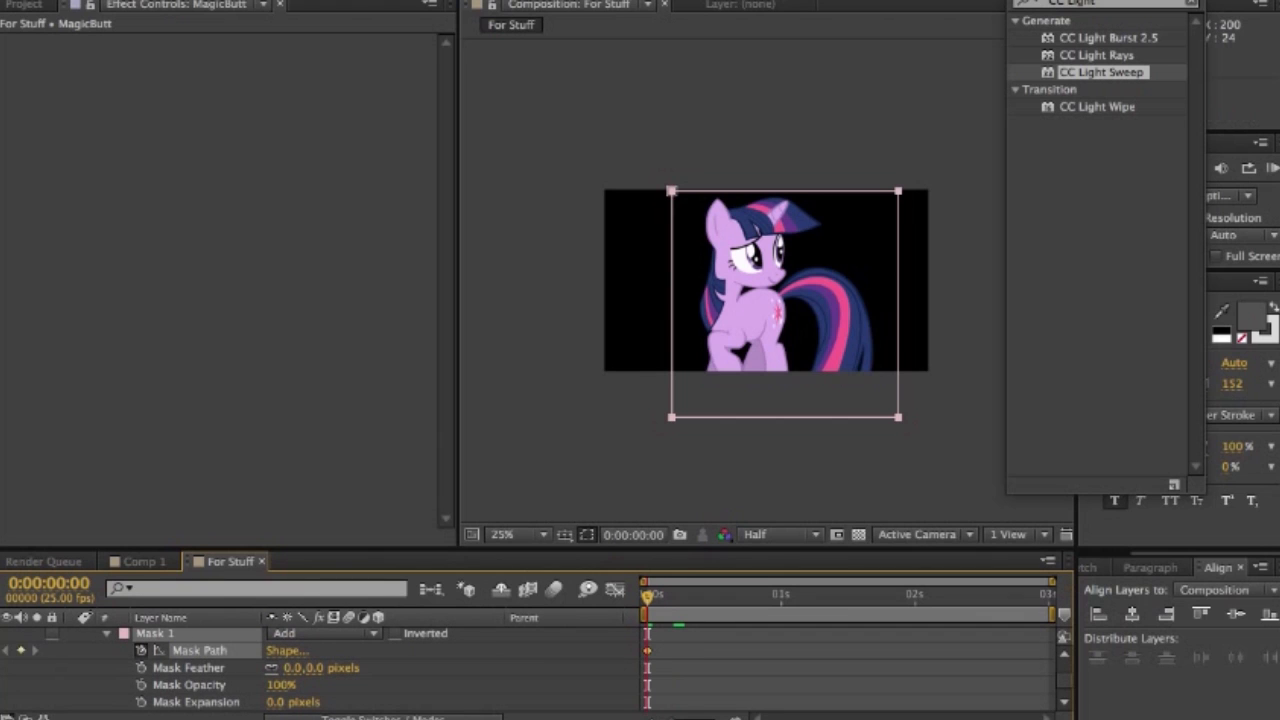
- Move the mask just below the frame at 0:00:01:21, and shift the first mask path keyframe slightly later so the mask follows the sweep
drag(916, 597, 893, 597)
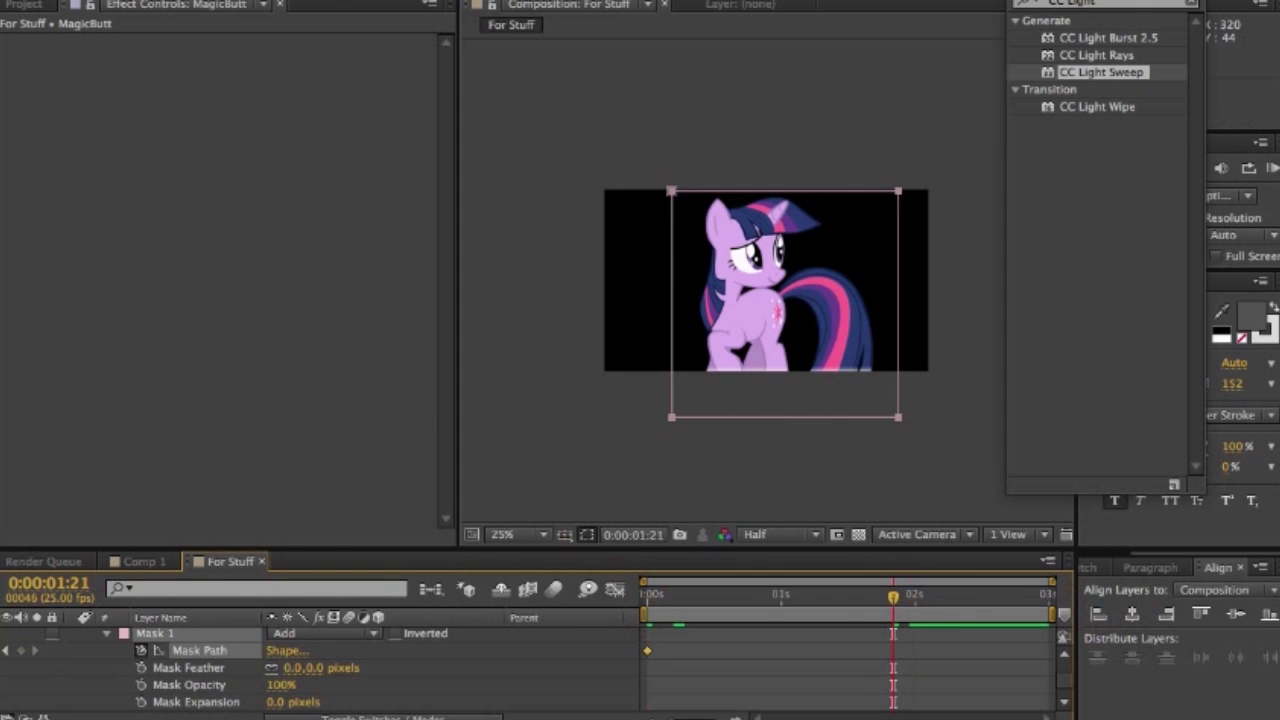
drag(671, 191, 671, 379)
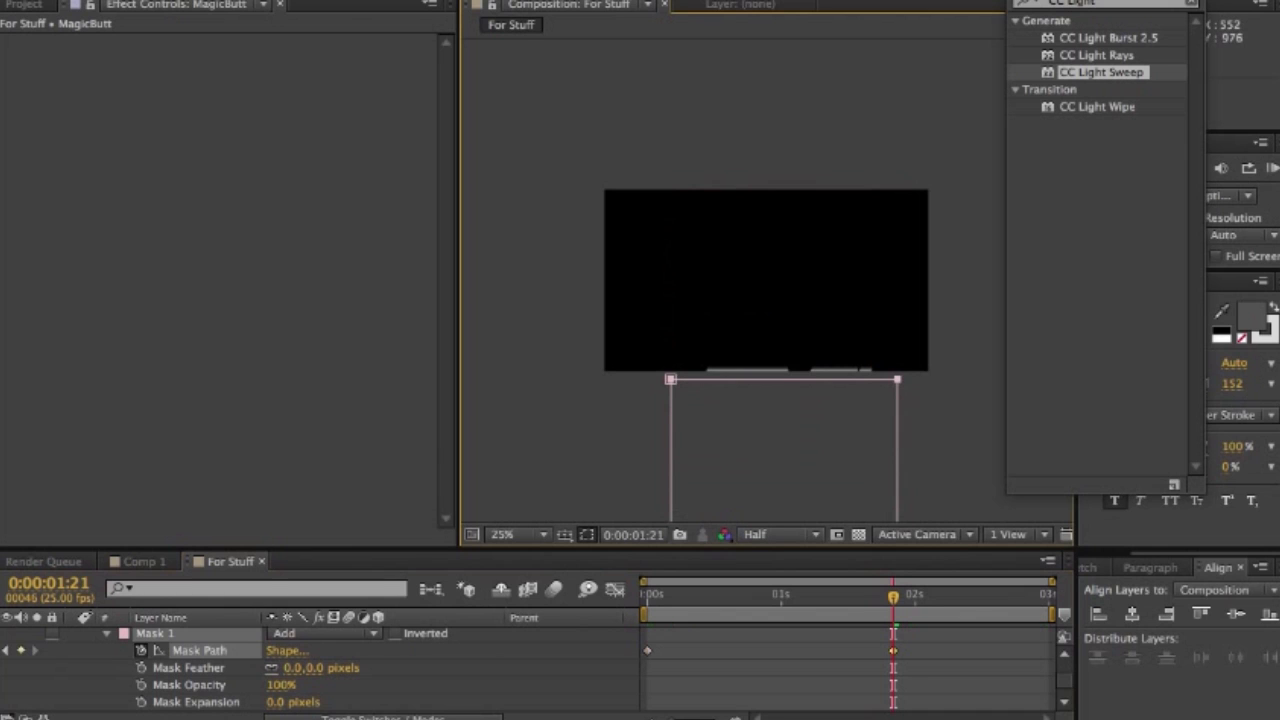
drag(786, 596, 685, 596)
drag(647, 651, 658, 651)
mouse_move(685, 596)
mouse_down()
mouse_move(877, 596)
mouse_move(647, 596)
mouse_move(690, 596)
mouse_up()
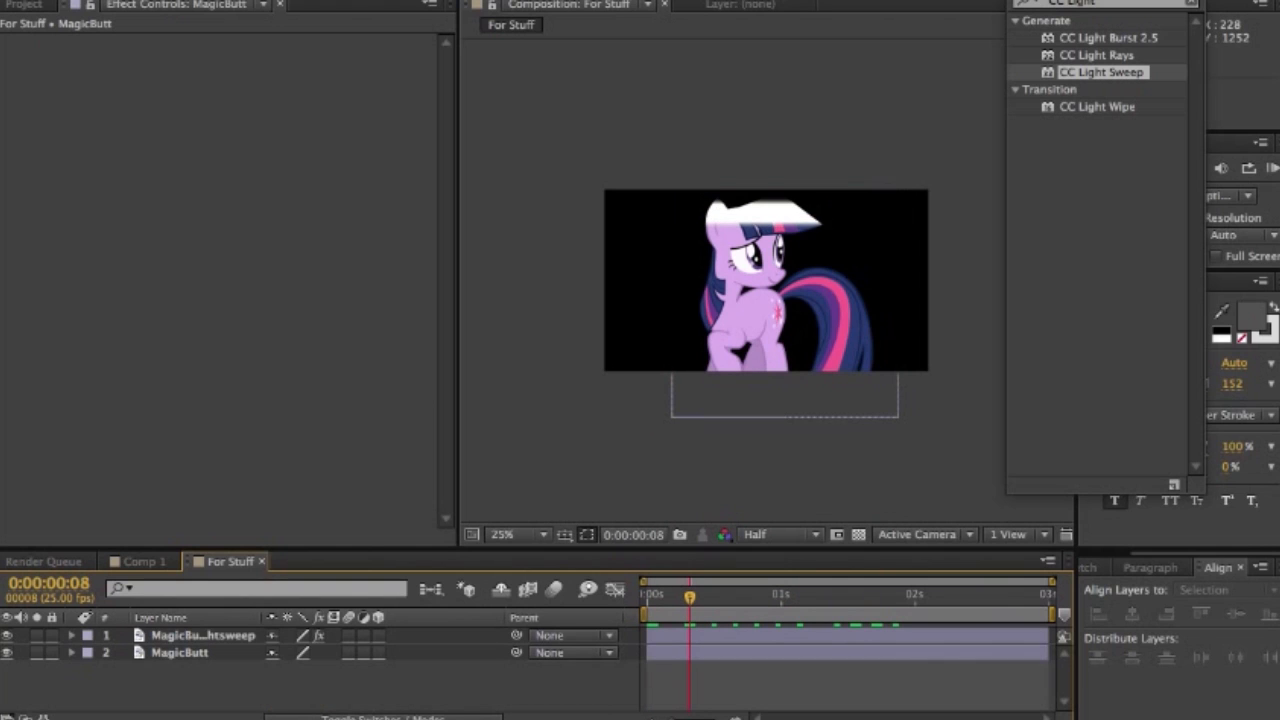
- Pre-compose the MagicButt Lightsweep layer as Particle Sweep, moving all attributes into the new composition
click(784, 304)
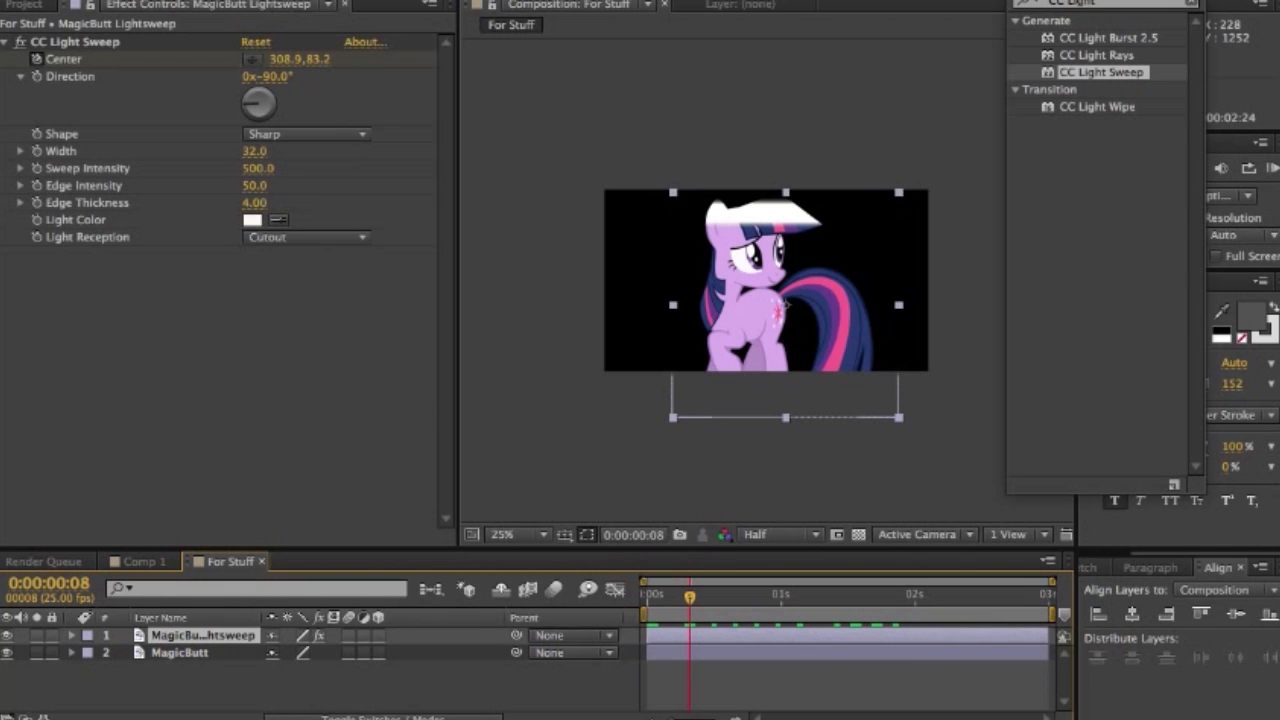
right_click(216, 635)
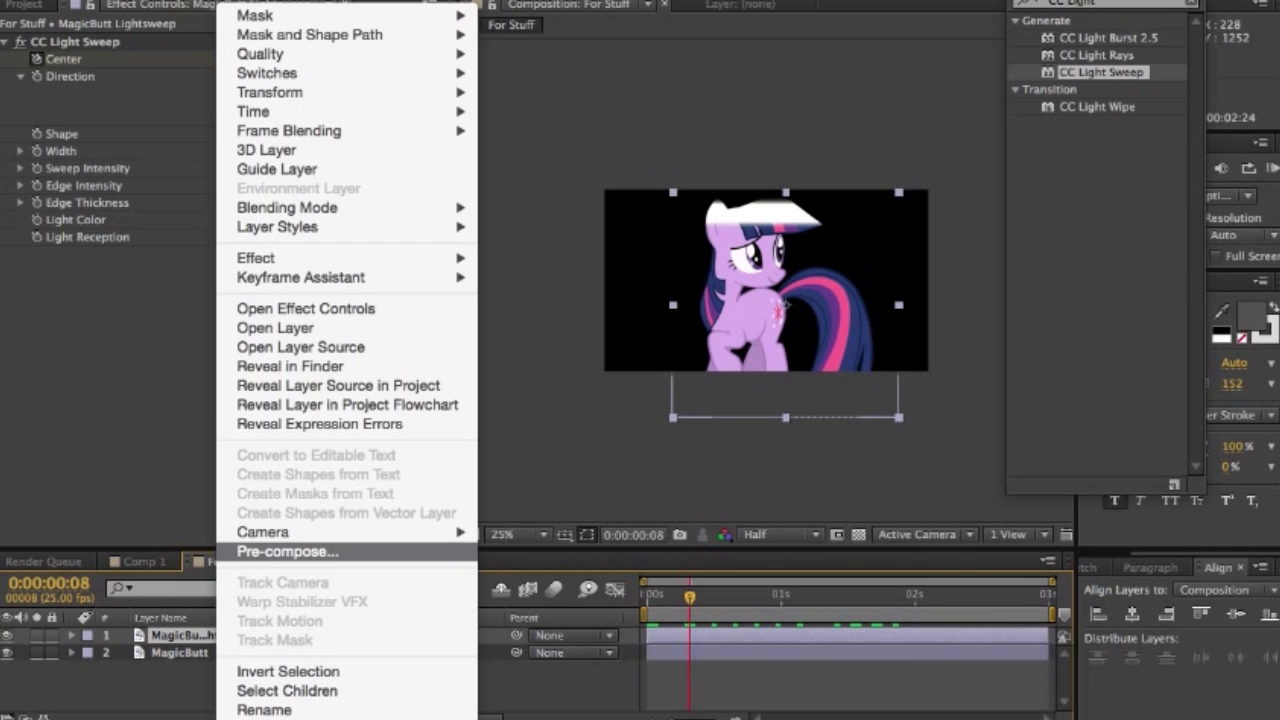
click(287, 551)
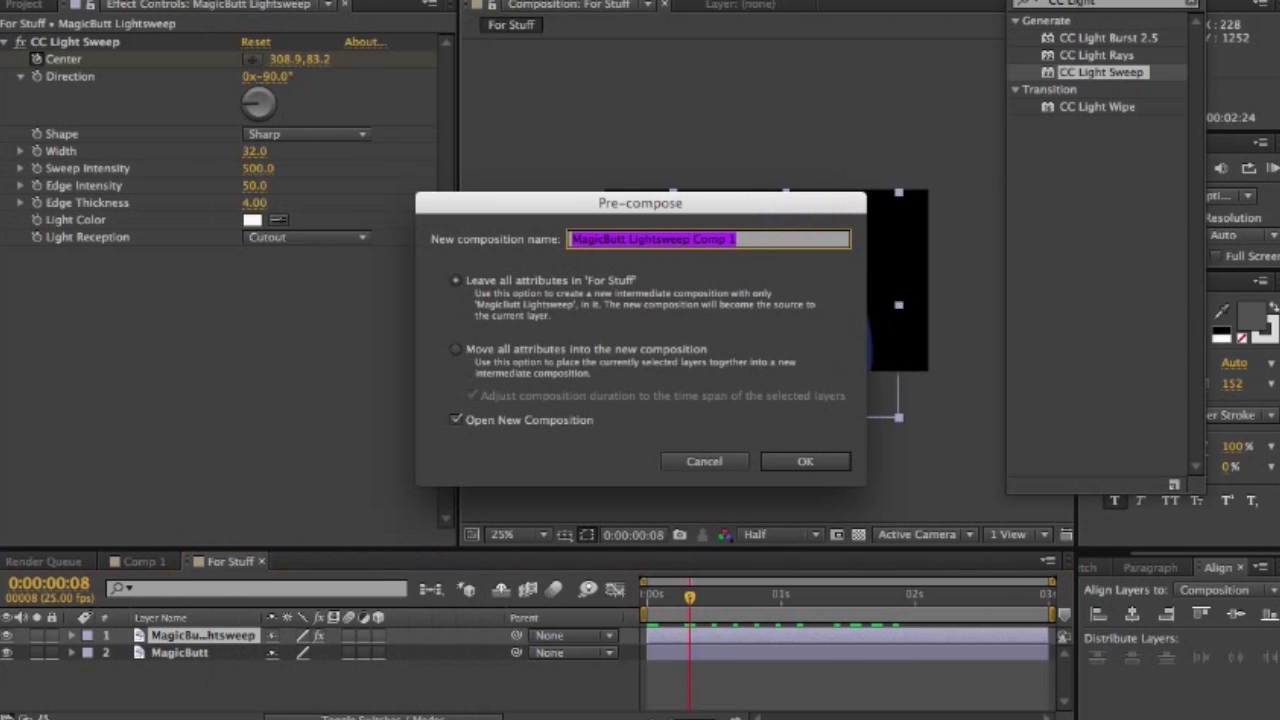
click(456, 349)
double_click(660, 239)
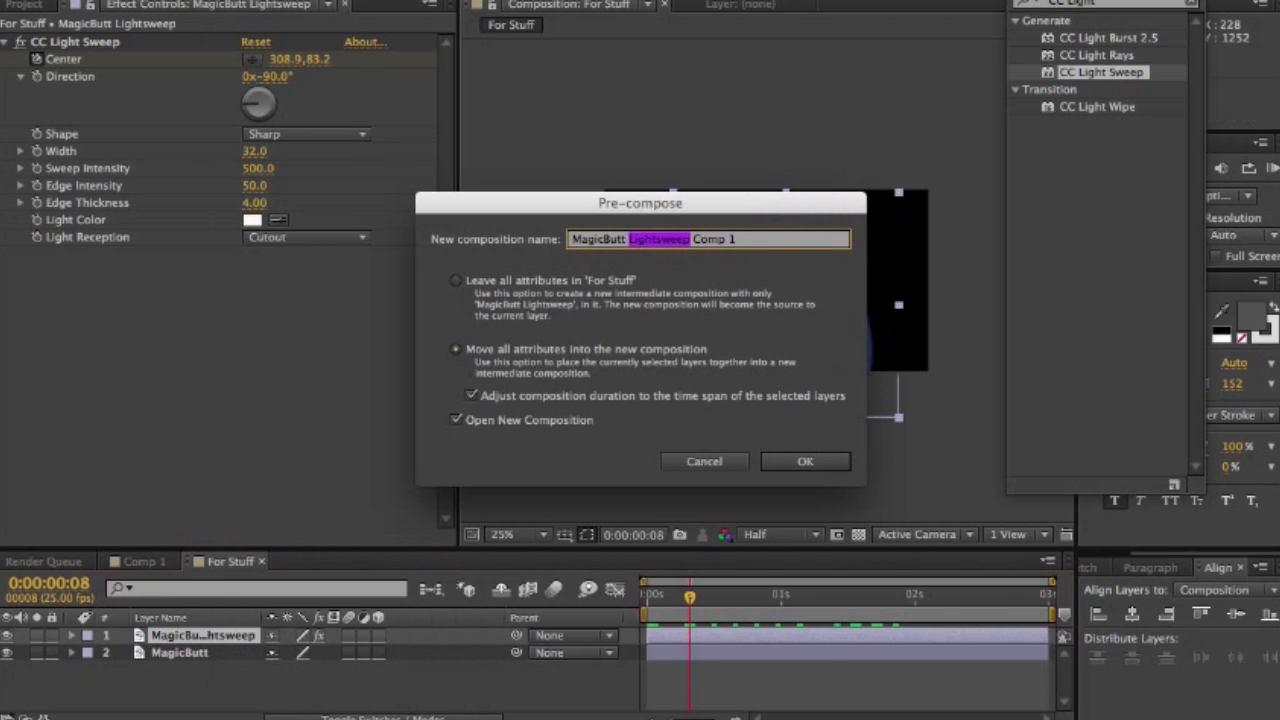
triple_click(660, 239)
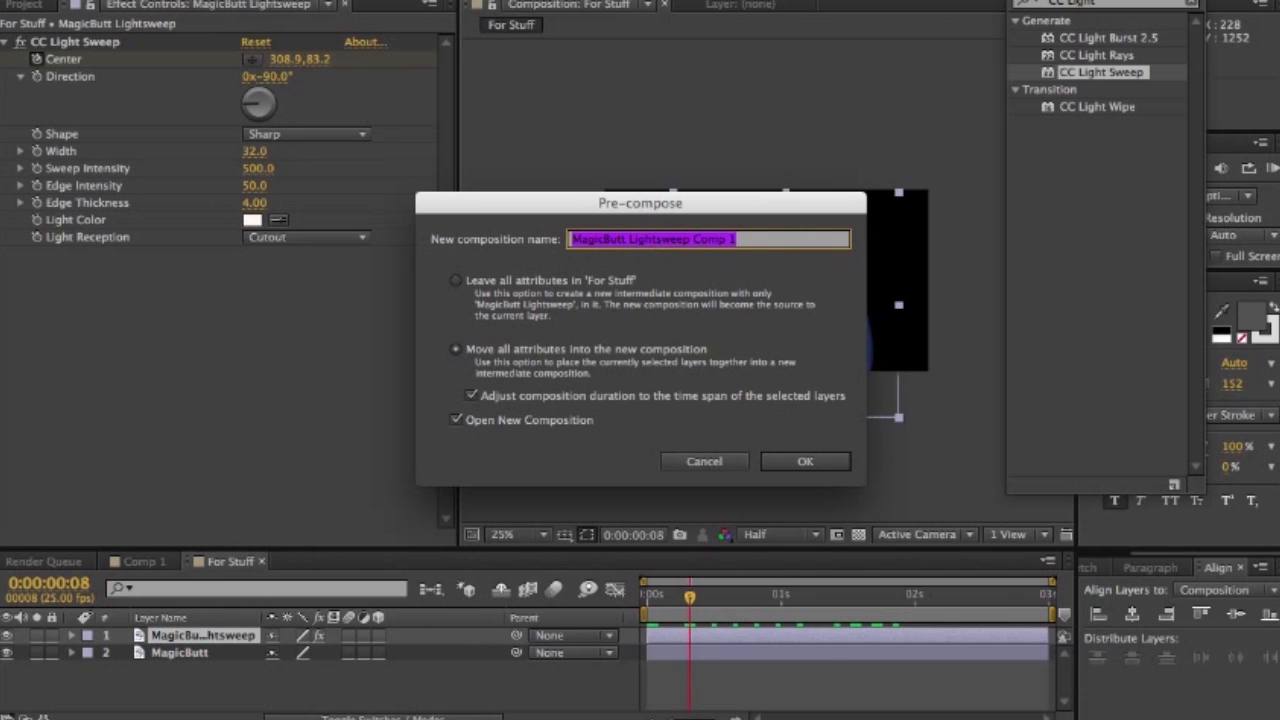
text(Particle)
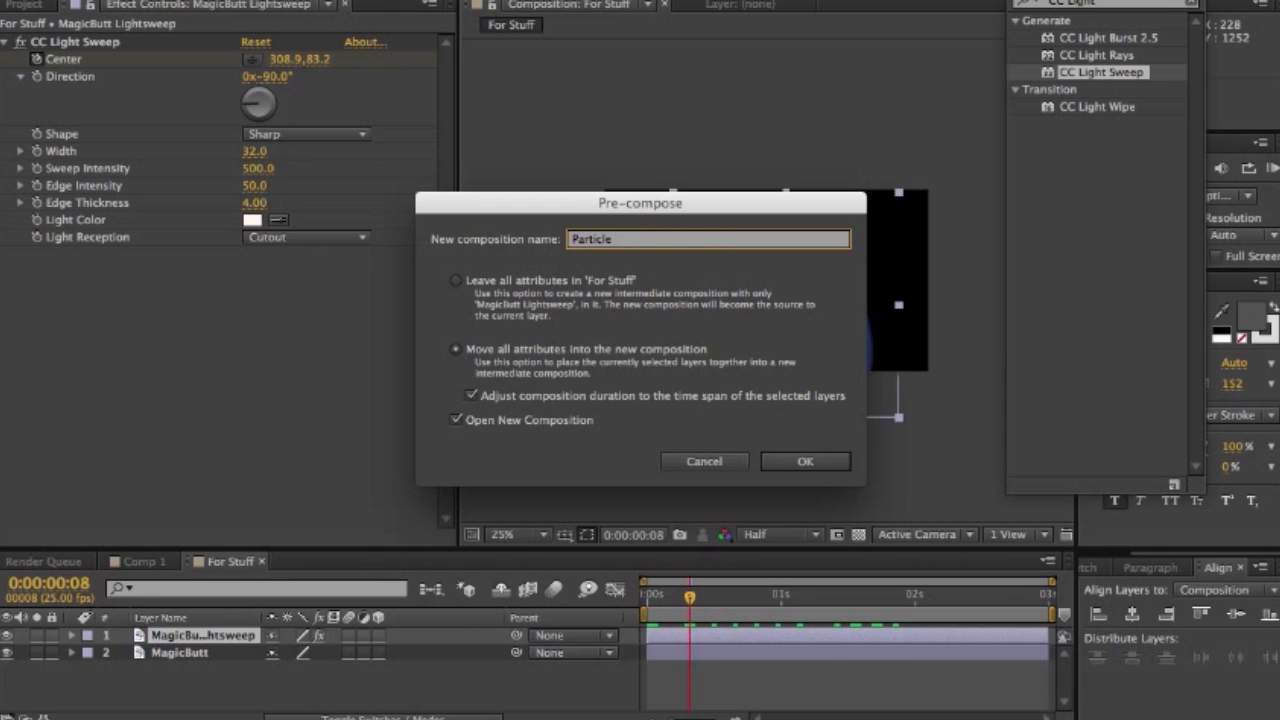
text( Sweep)
key(Return)
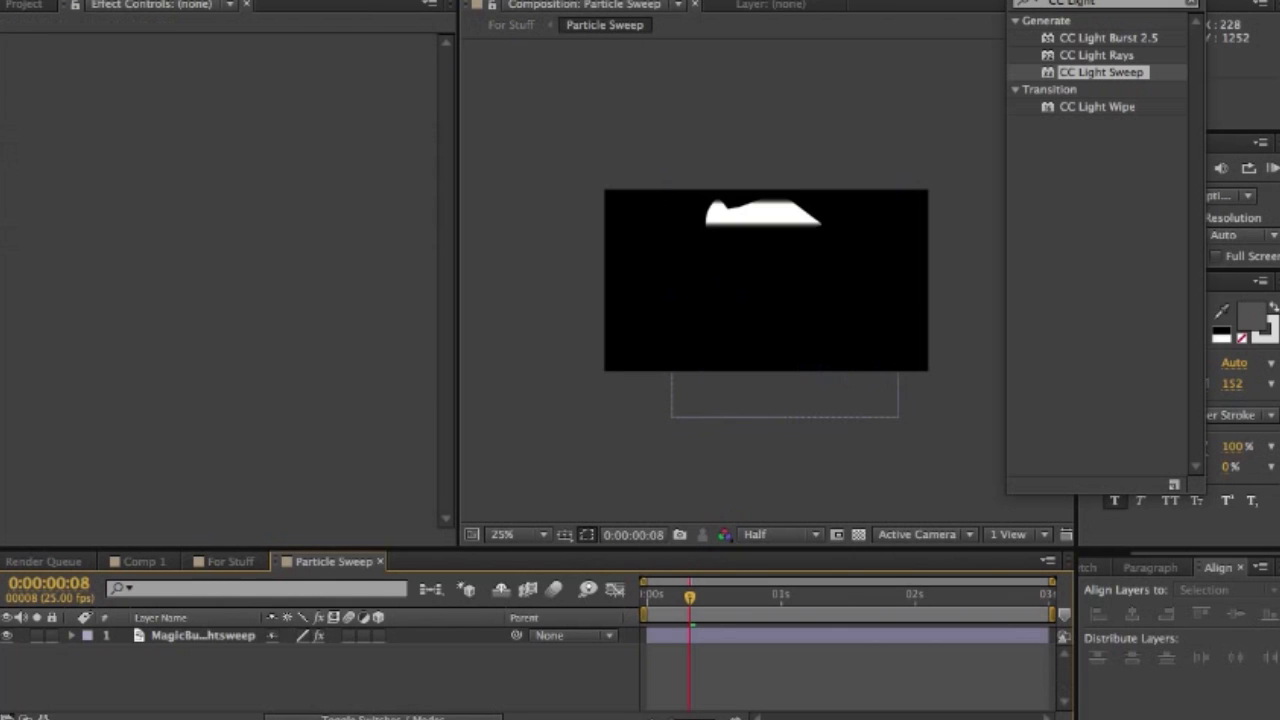
- Copy the MagicButt Lightsweep layer from the Particle Sweep composition into For Stuff, above the Particle Sweep layer
click(333, 562)
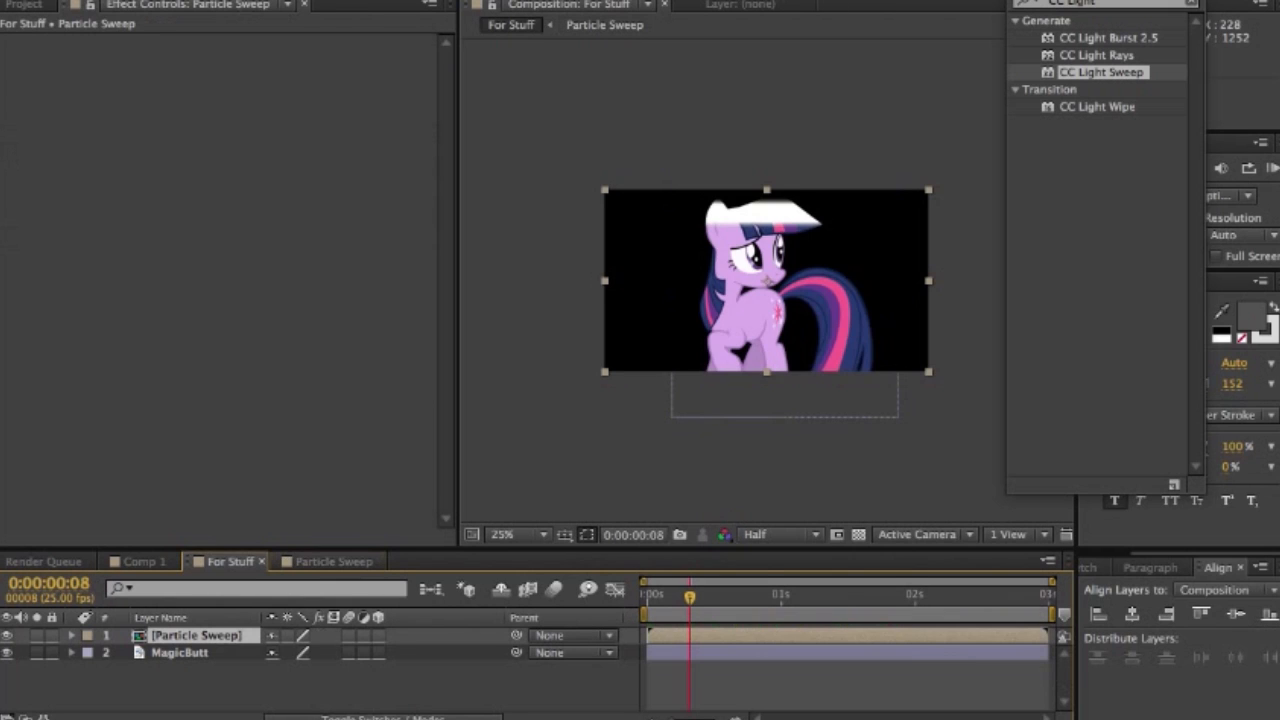
click(203, 636)
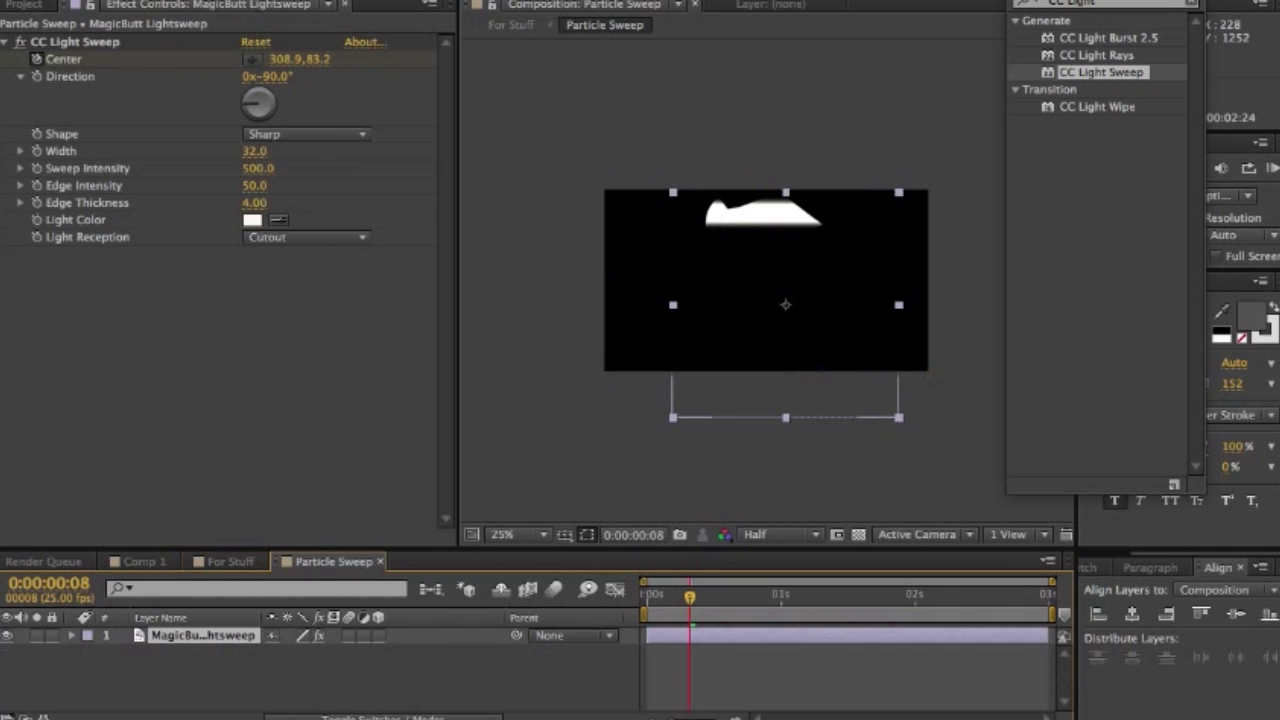
click(231, 562)
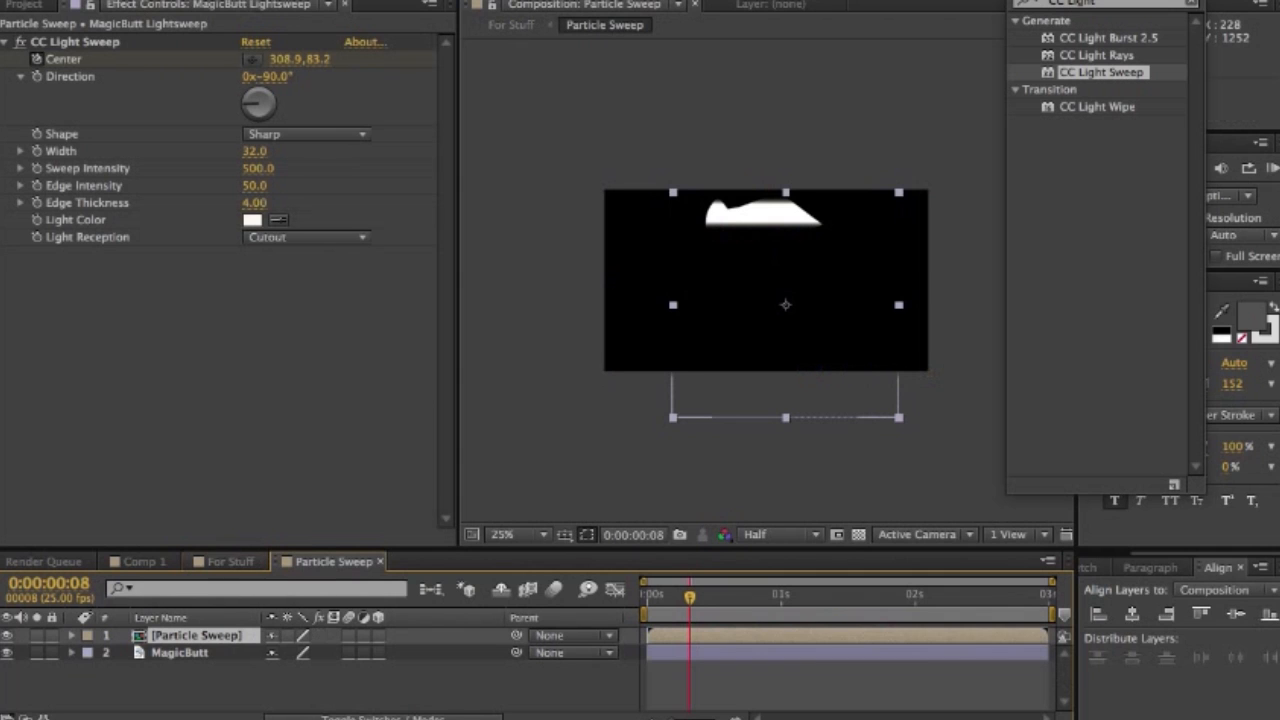
key(shift+super+a)
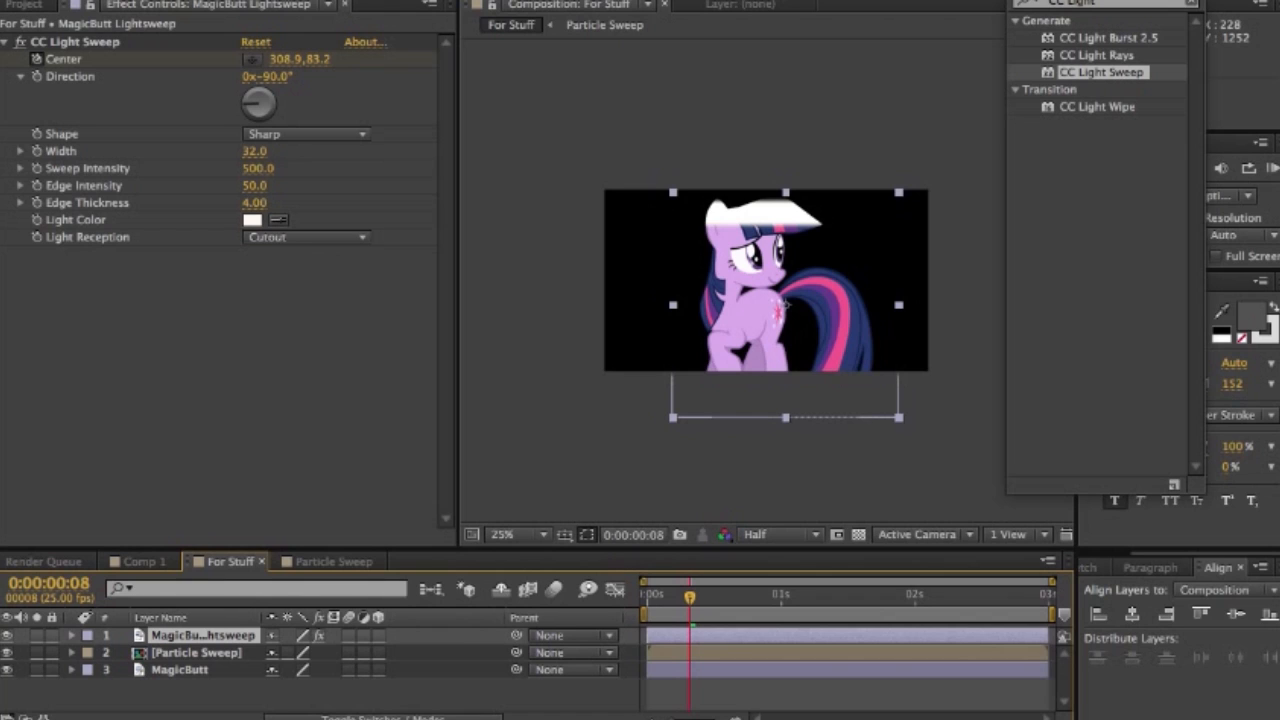
click(333, 562)
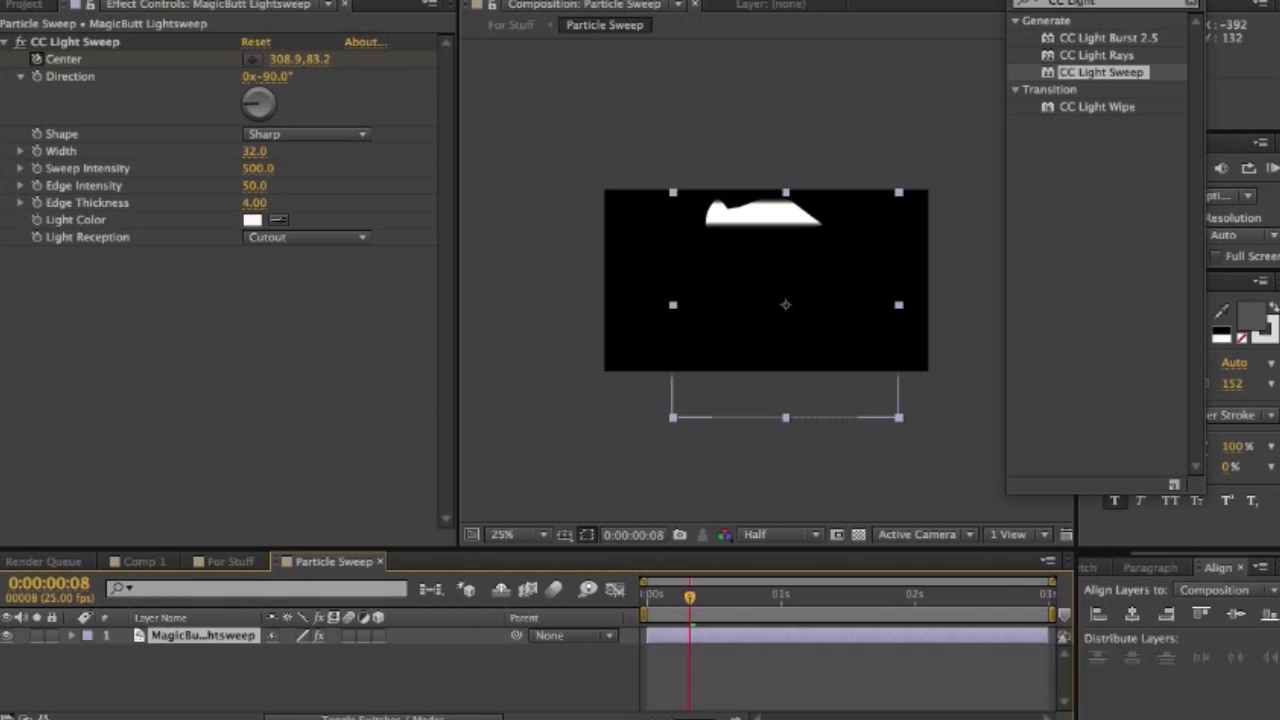
click(228, 561)
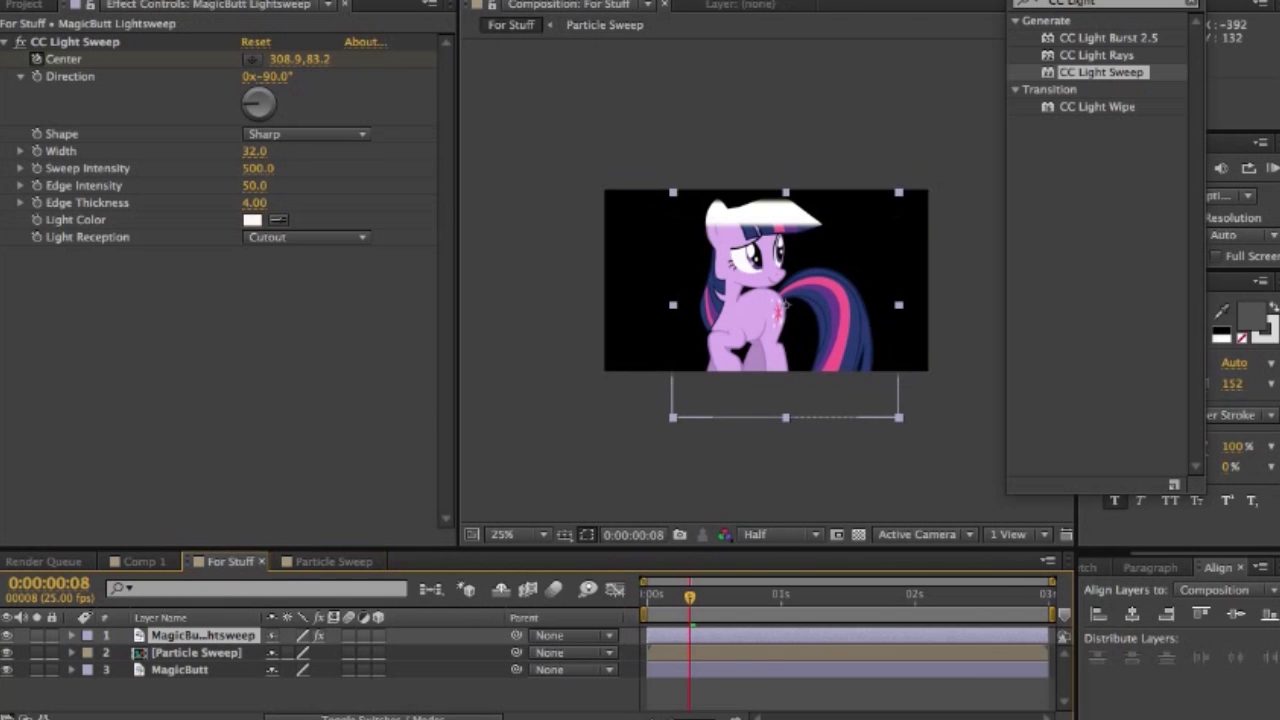
- Create a 1280 x 720 px dark gray solid with color 5F5F5F at the top of the For Stuff composition
key(super+shift+a)
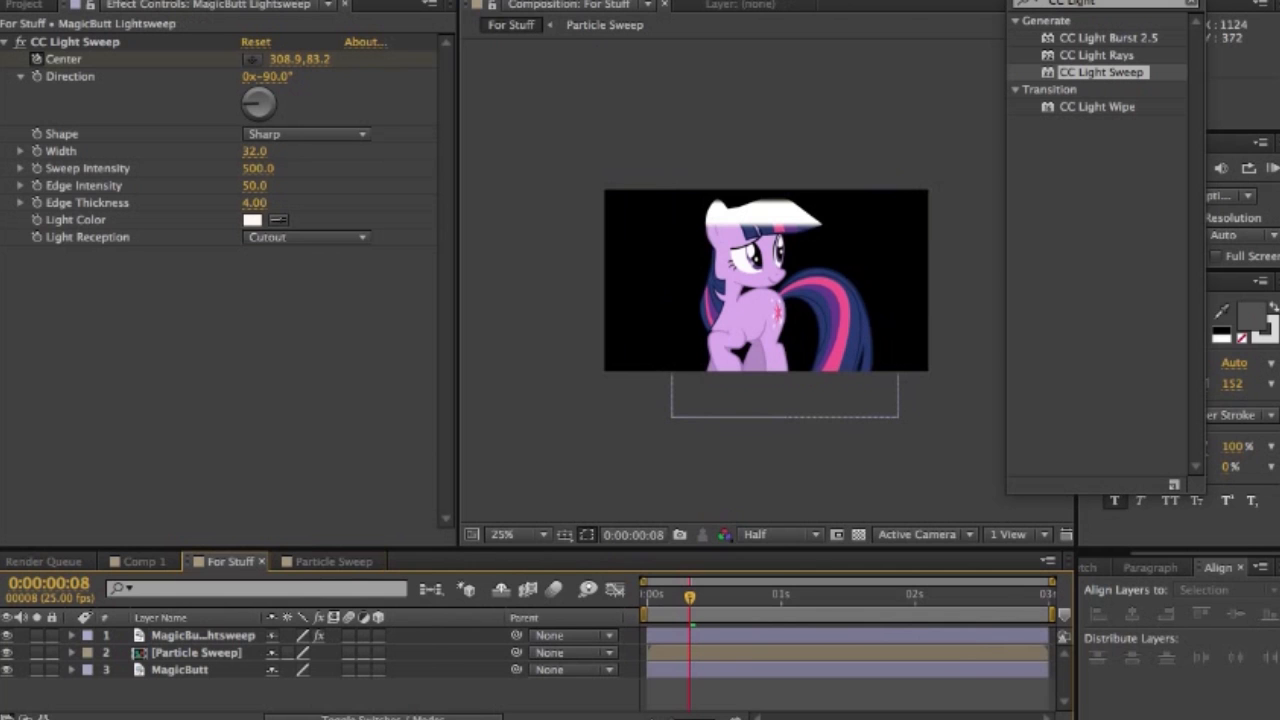
right_click(168, 691)
mouse_move(206, 520)
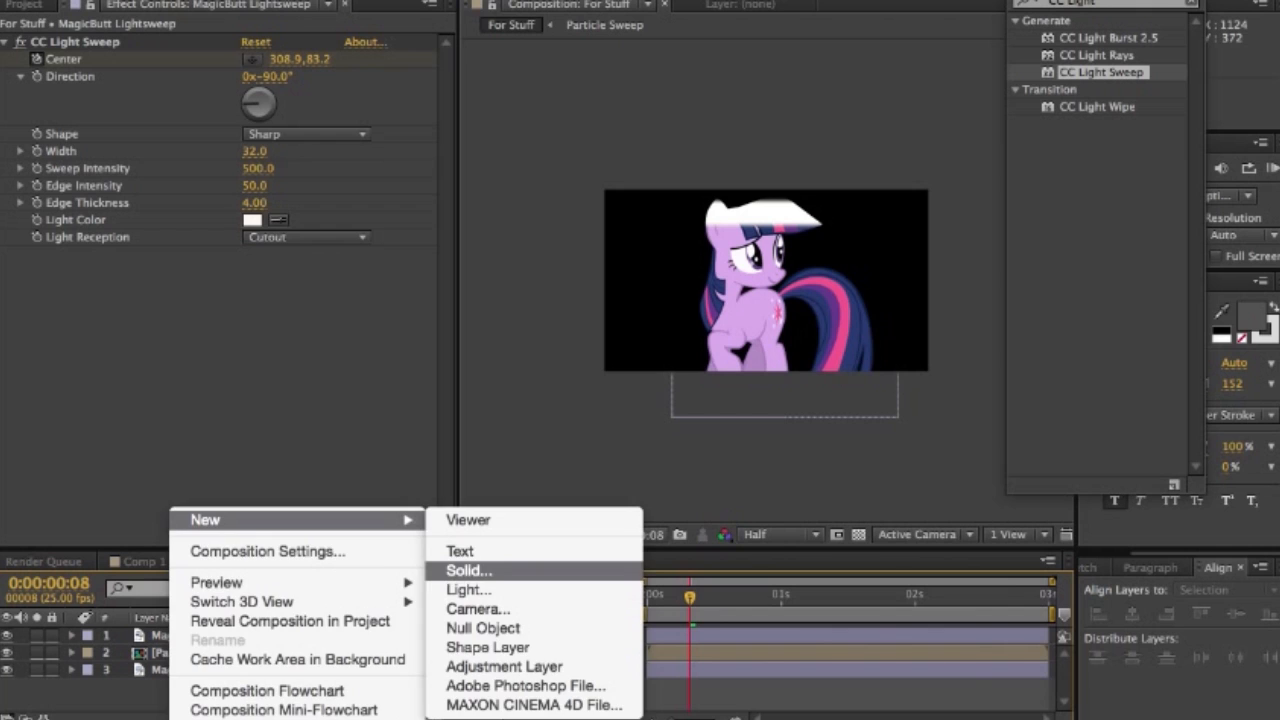
click(469, 570)
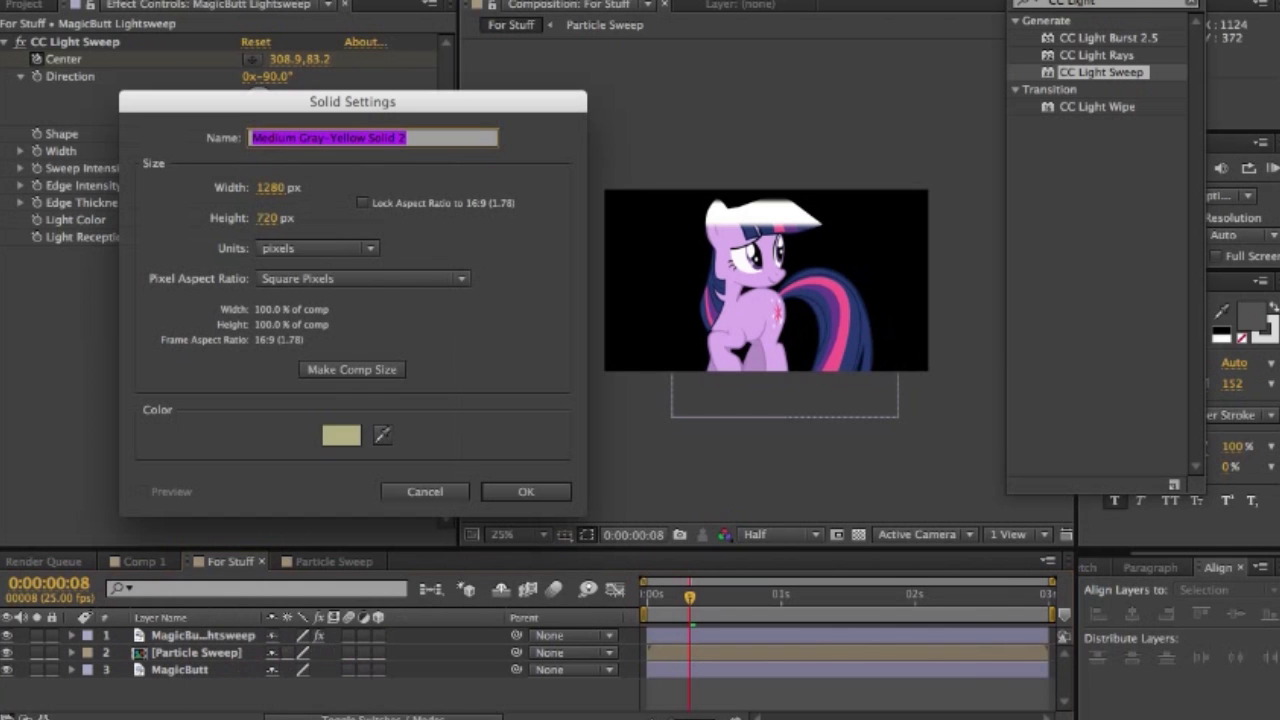
click(341, 434)
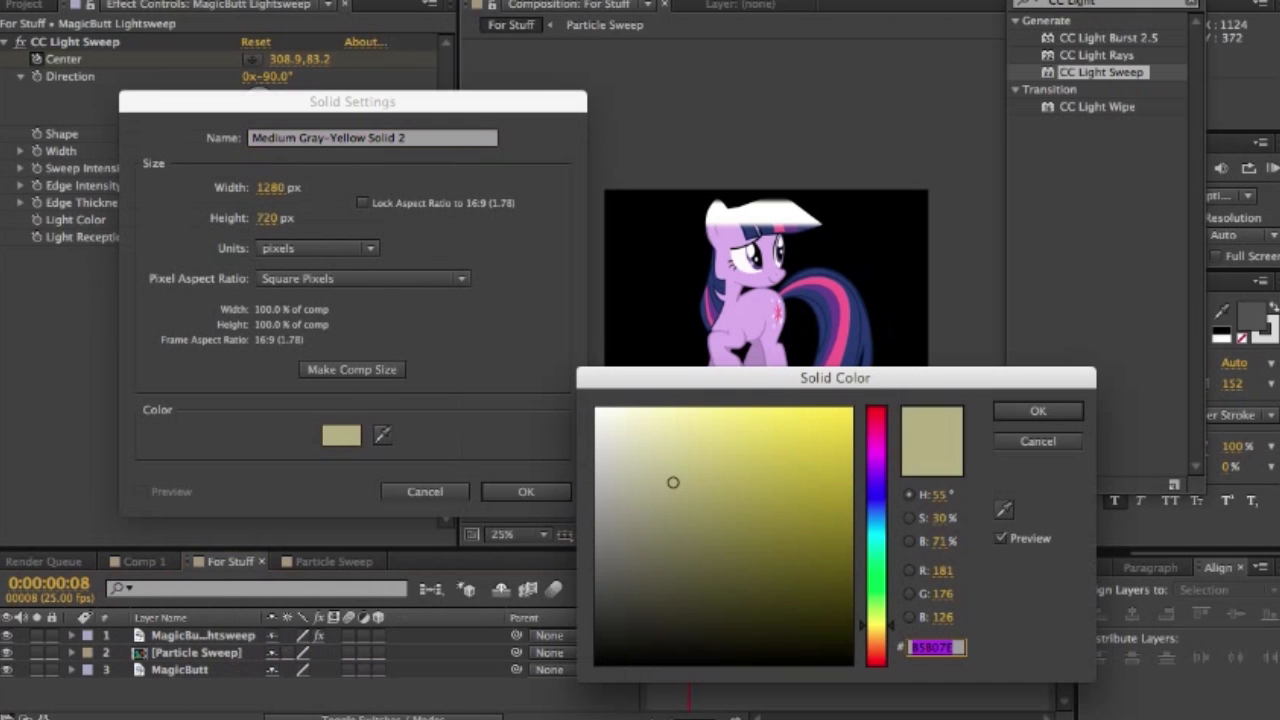
click(598, 569)
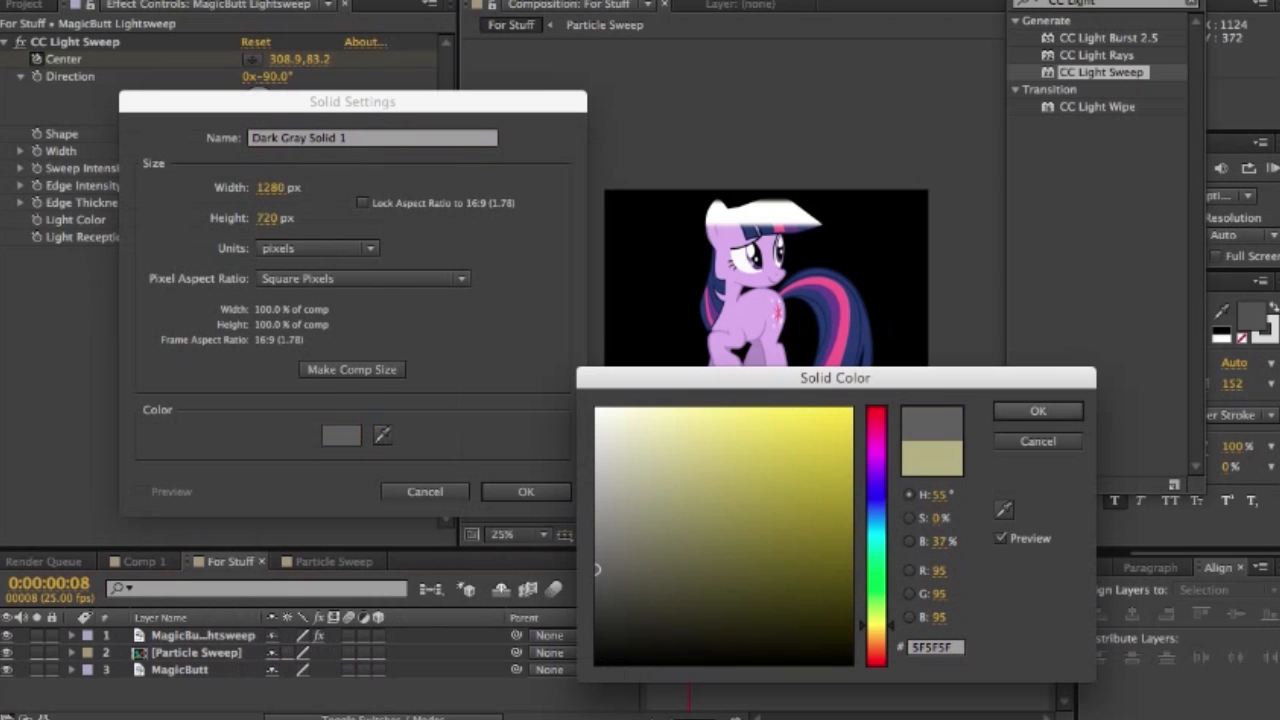
click(1038, 411)
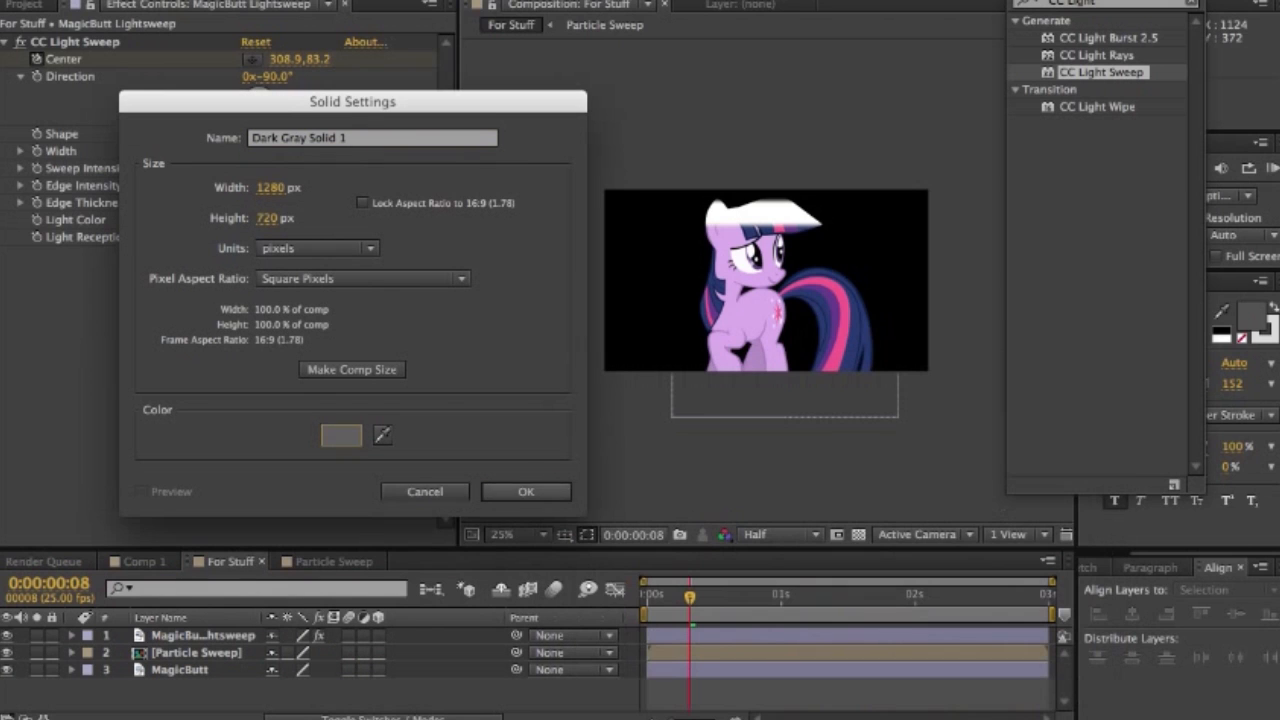
click(550, 491)
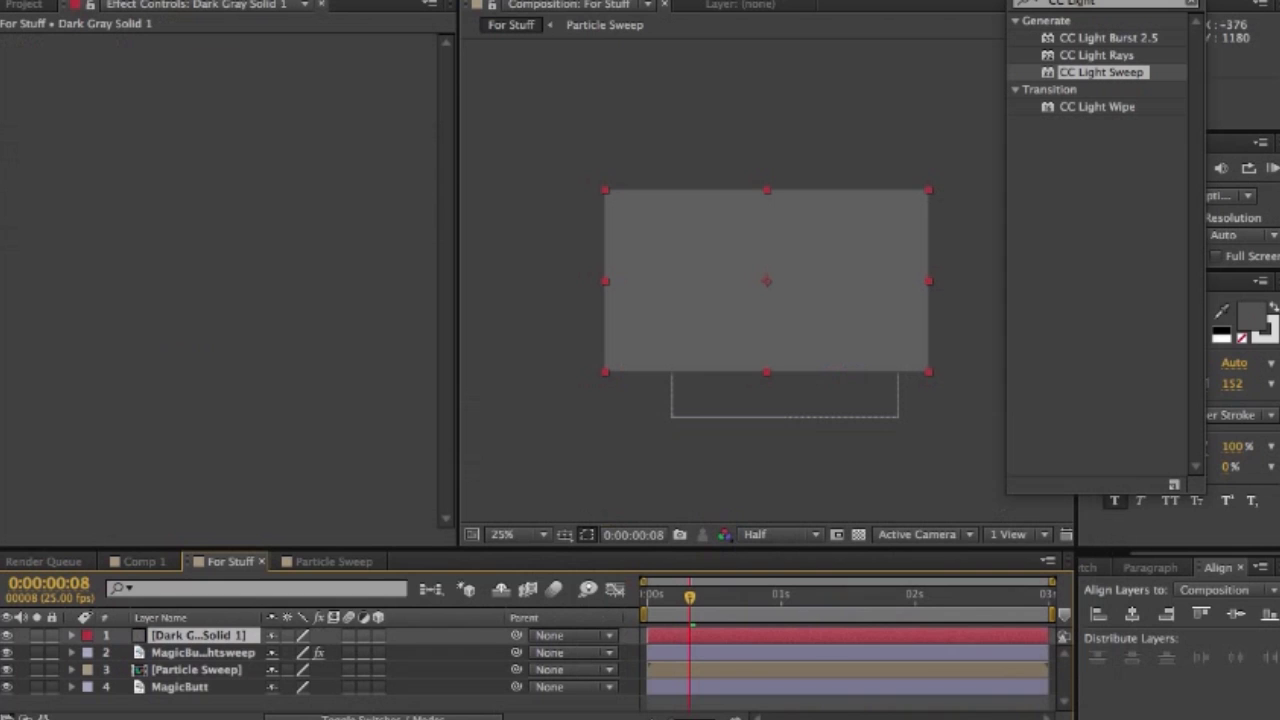
- Find the Trapcode Particular effect and apply it to the dark gray solid in the For Stuff composition
click(1108, 3)
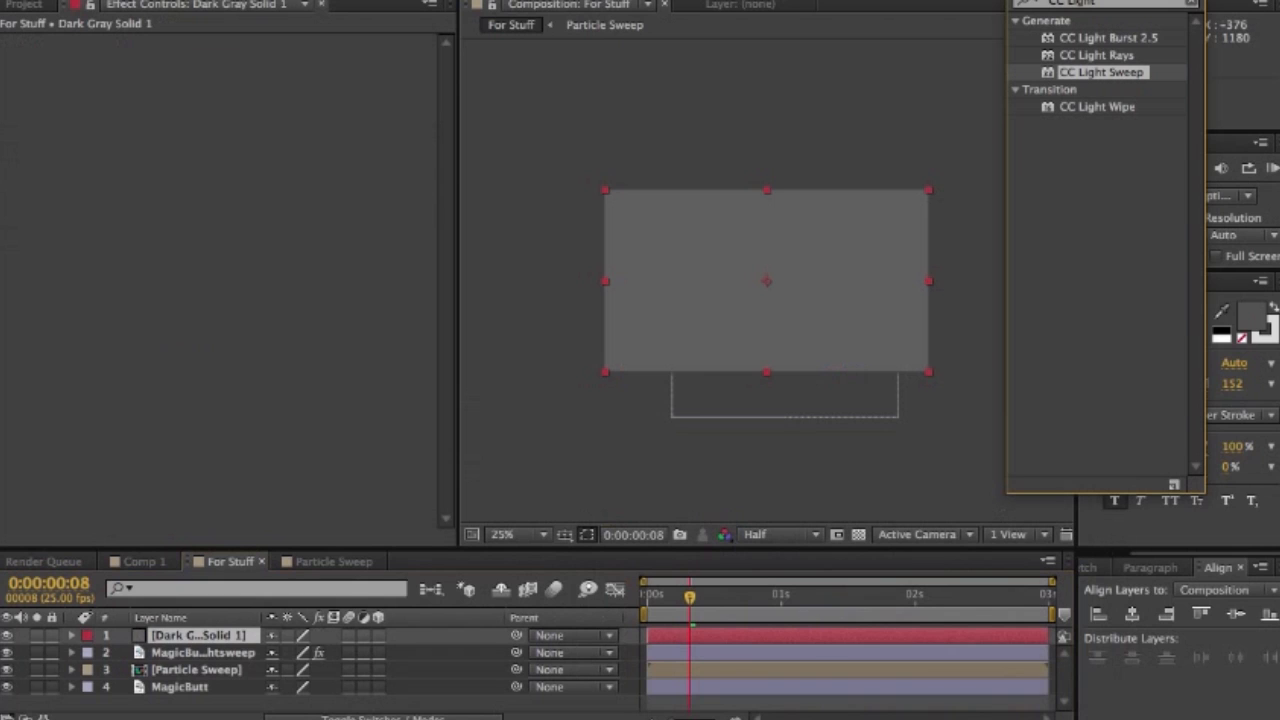
key(BackSpace)
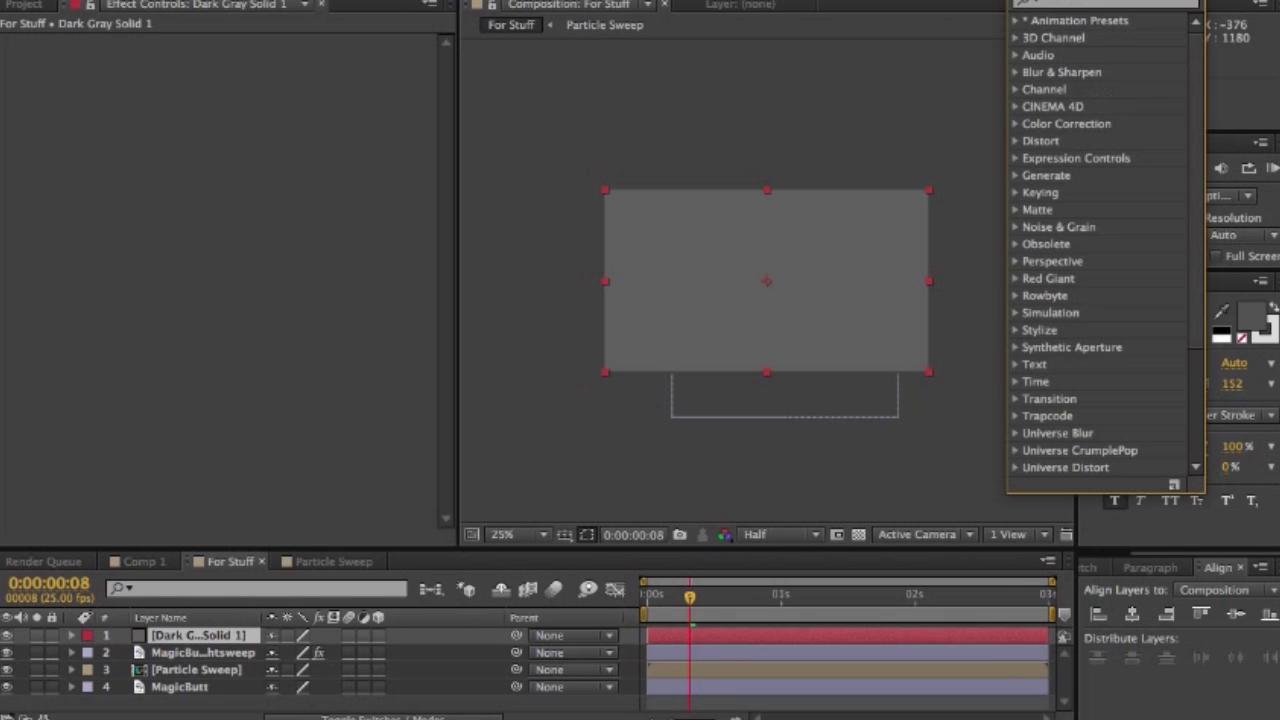
click(1050, 3)
text(partic)
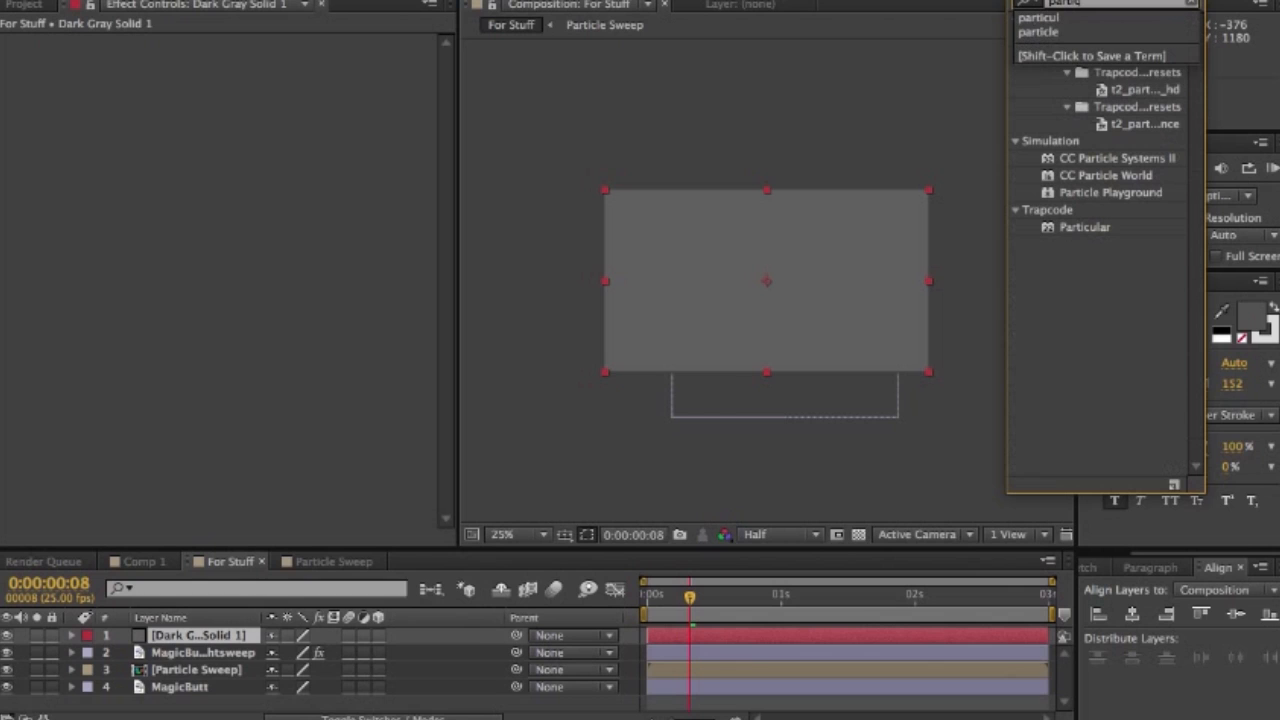
click(1085, 227)
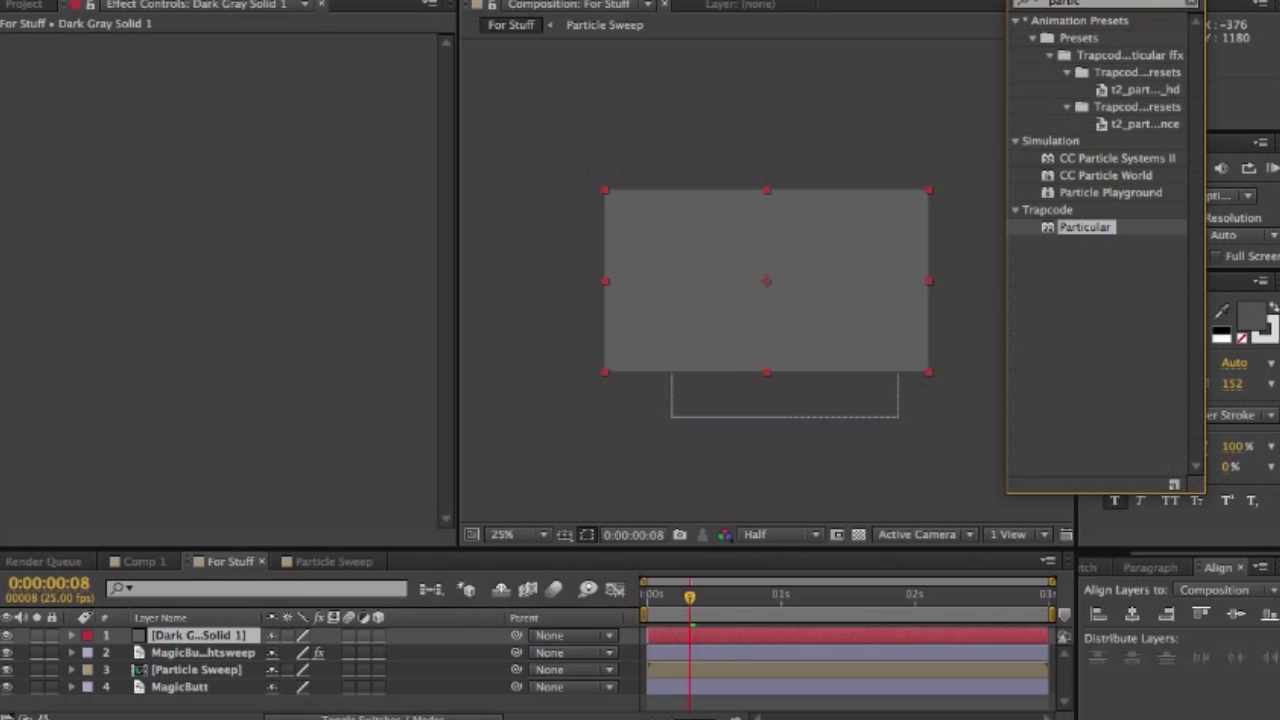
drag(1085, 227, 797, 280)
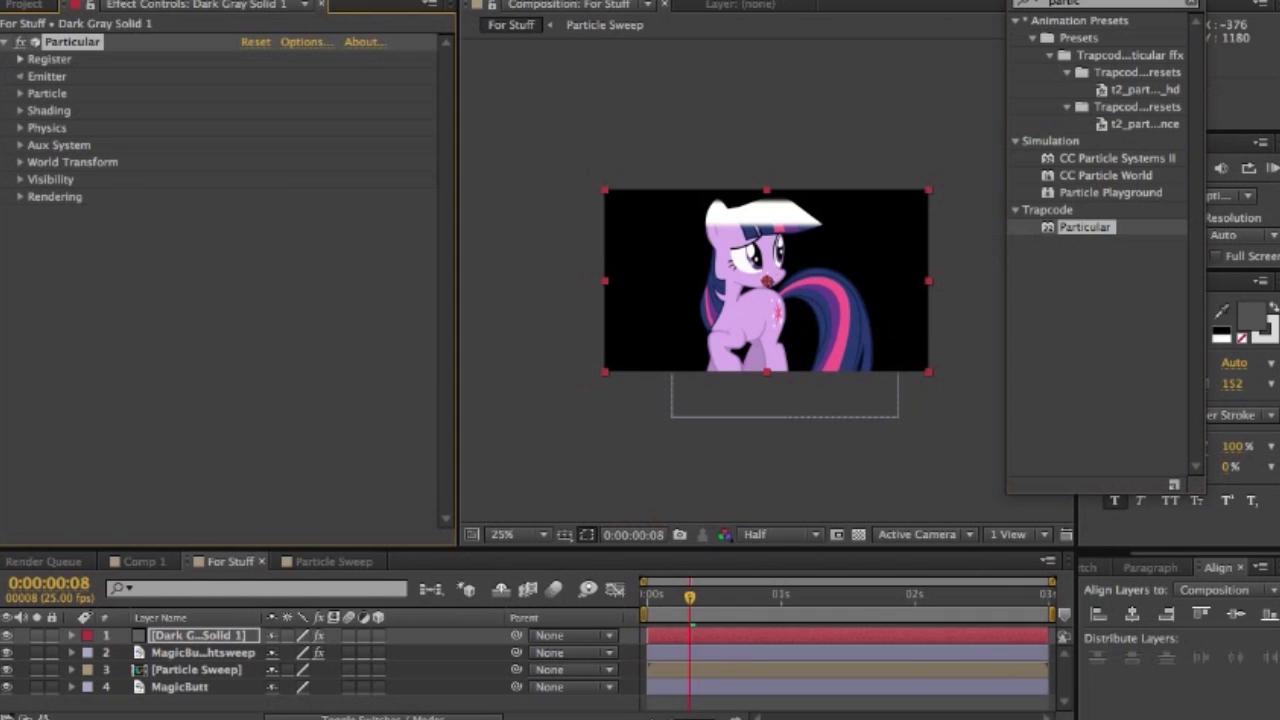
- Set the Particular emitter to 300 particles per second and its Pre Run emission extra to 14
click(20, 76)
click(253, 94)
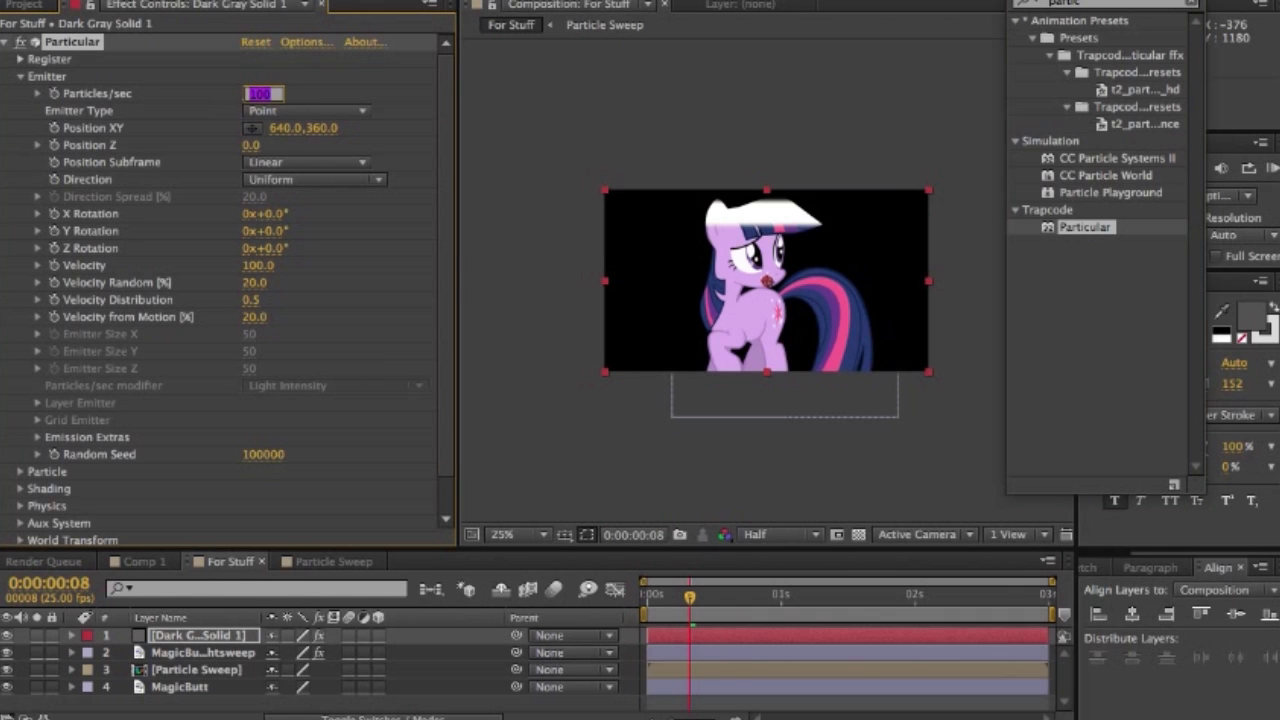
text(300)
key(Return)
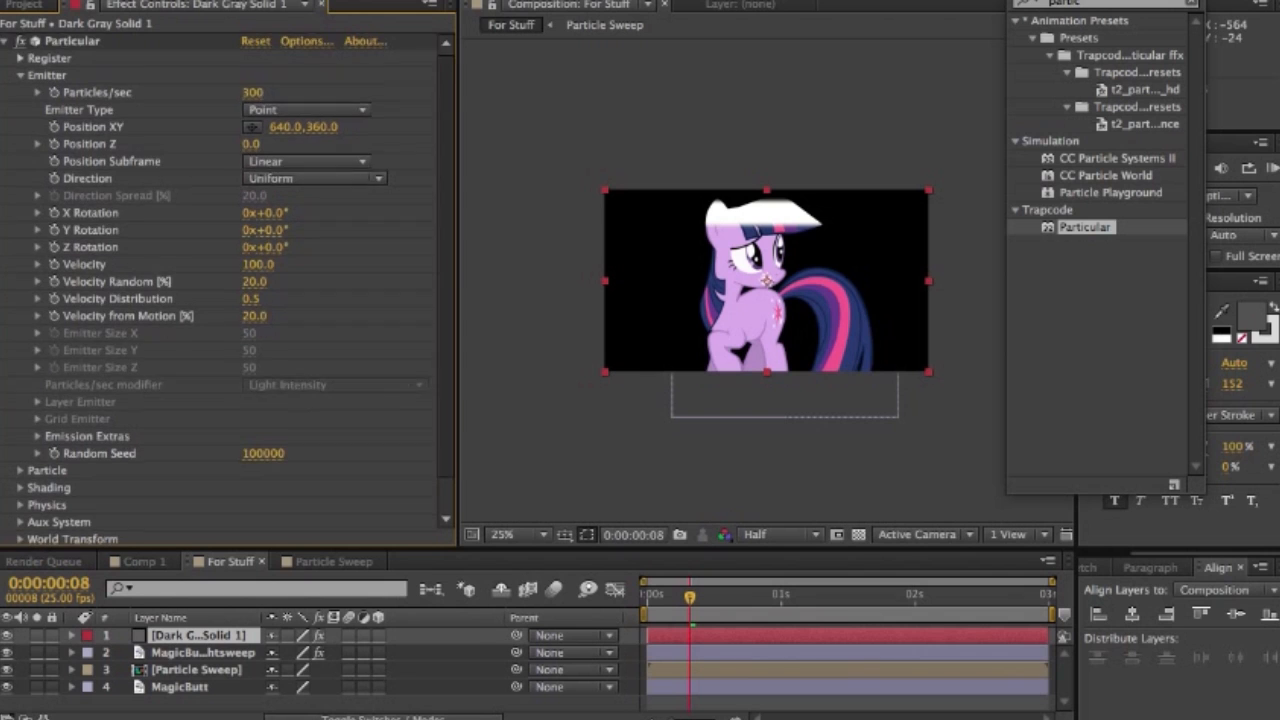
scroll(227, 289, down, 1)
scroll(227, 289, down, 2)
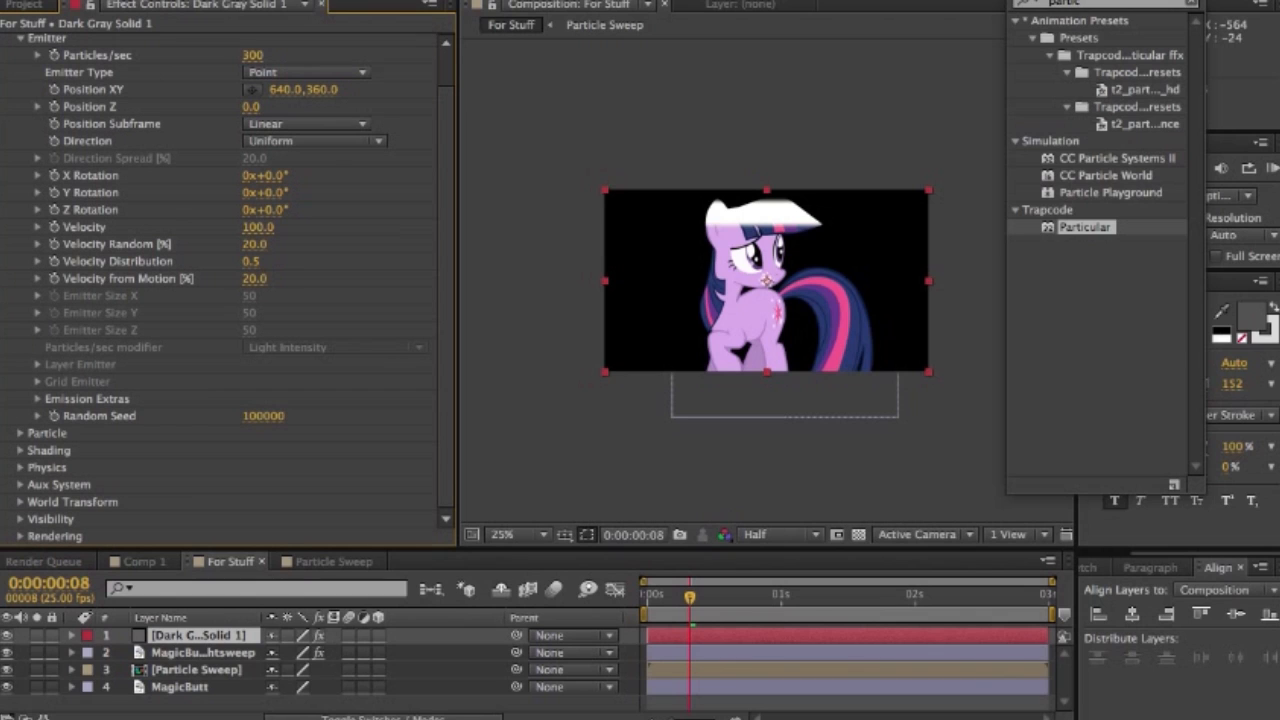
click(38, 399)
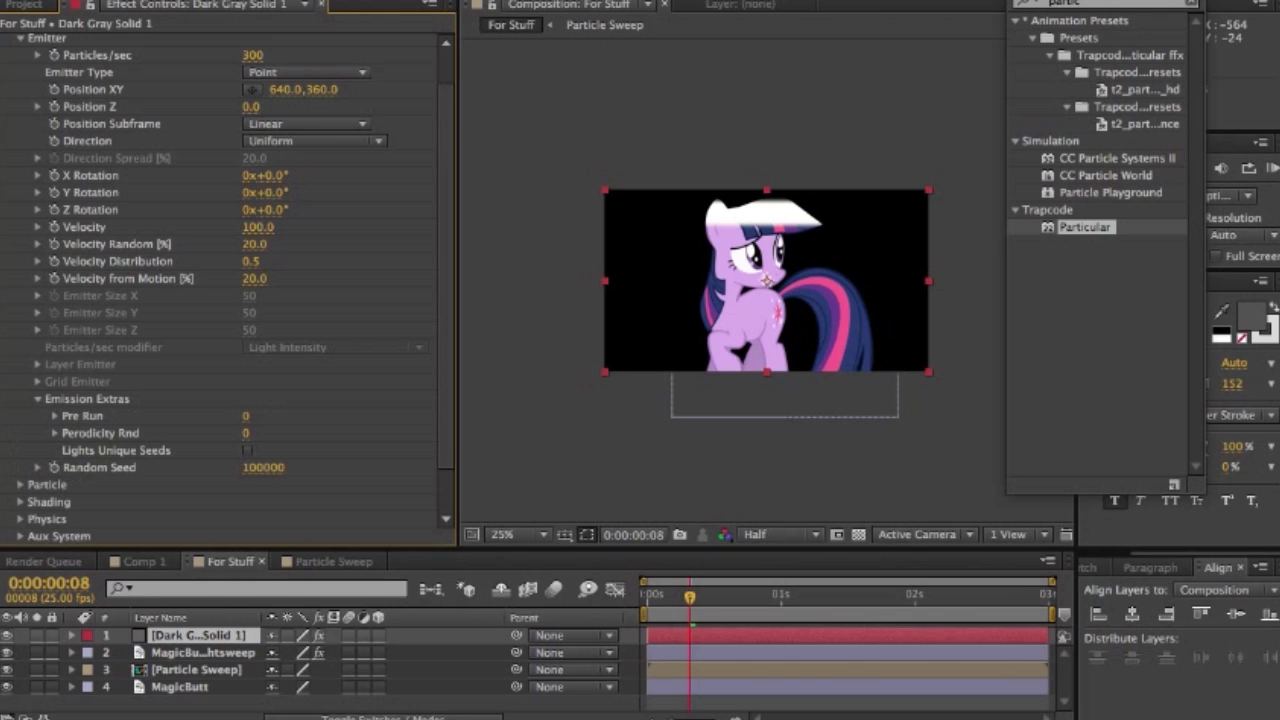
drag(246, 416, 260, 416)
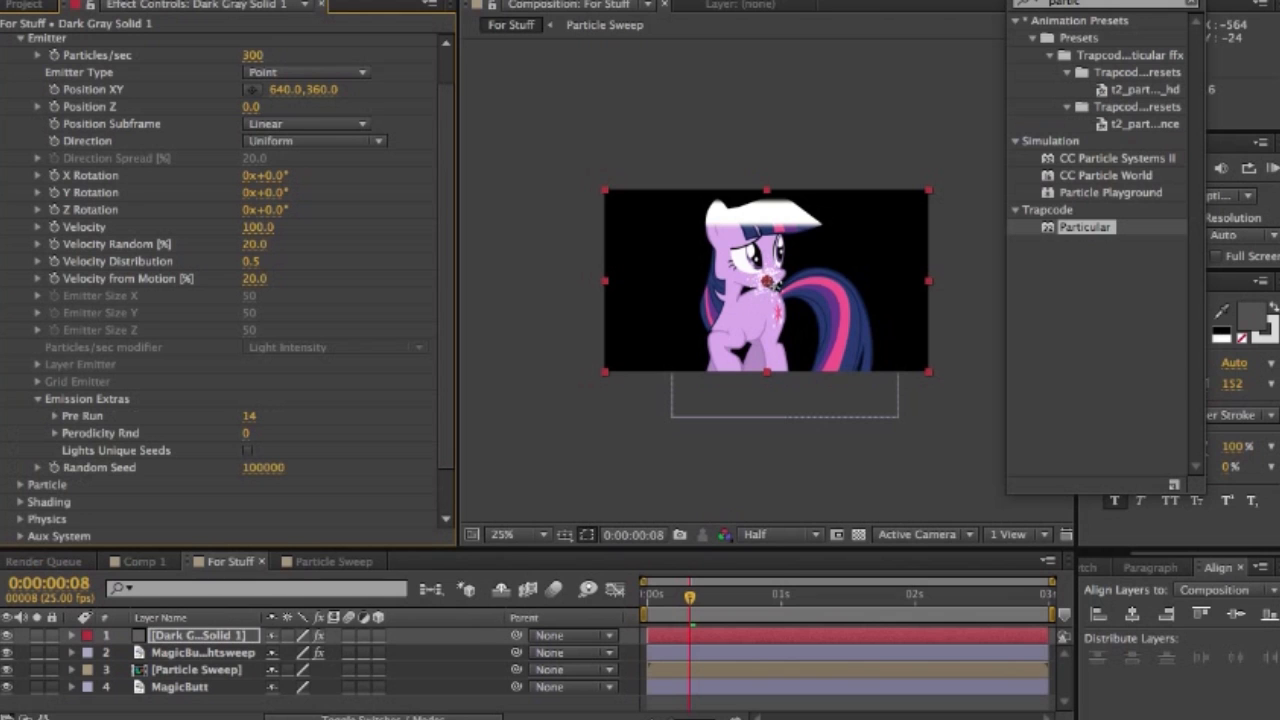
scroll(446, 410, down, 1)
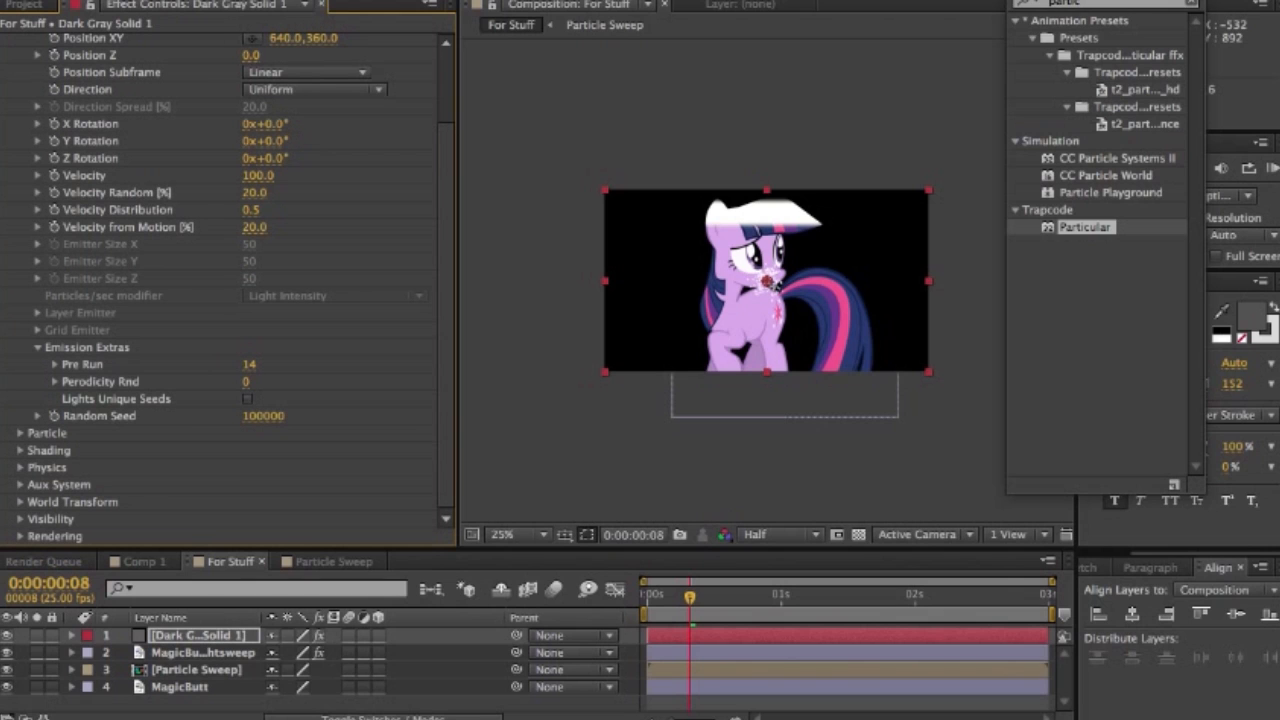
- Return to the start of the composition and set the particle life to 49 seconds
click(20, 433)
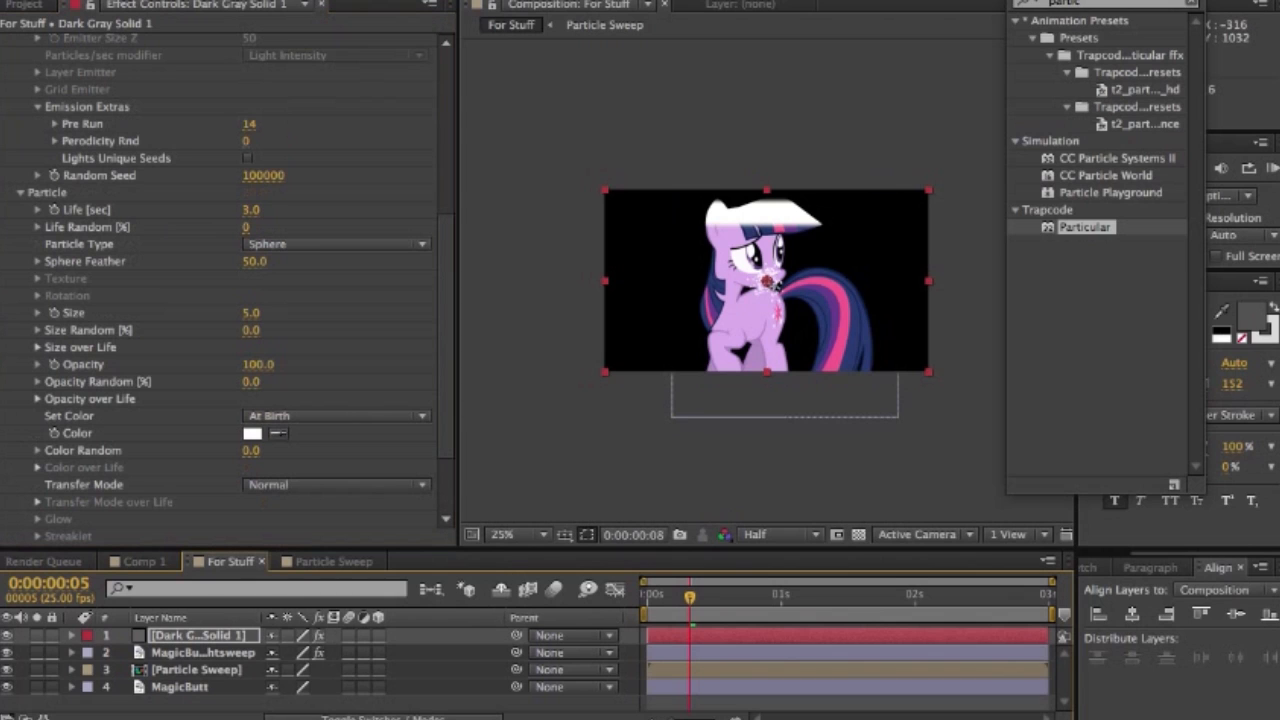
key(Home)
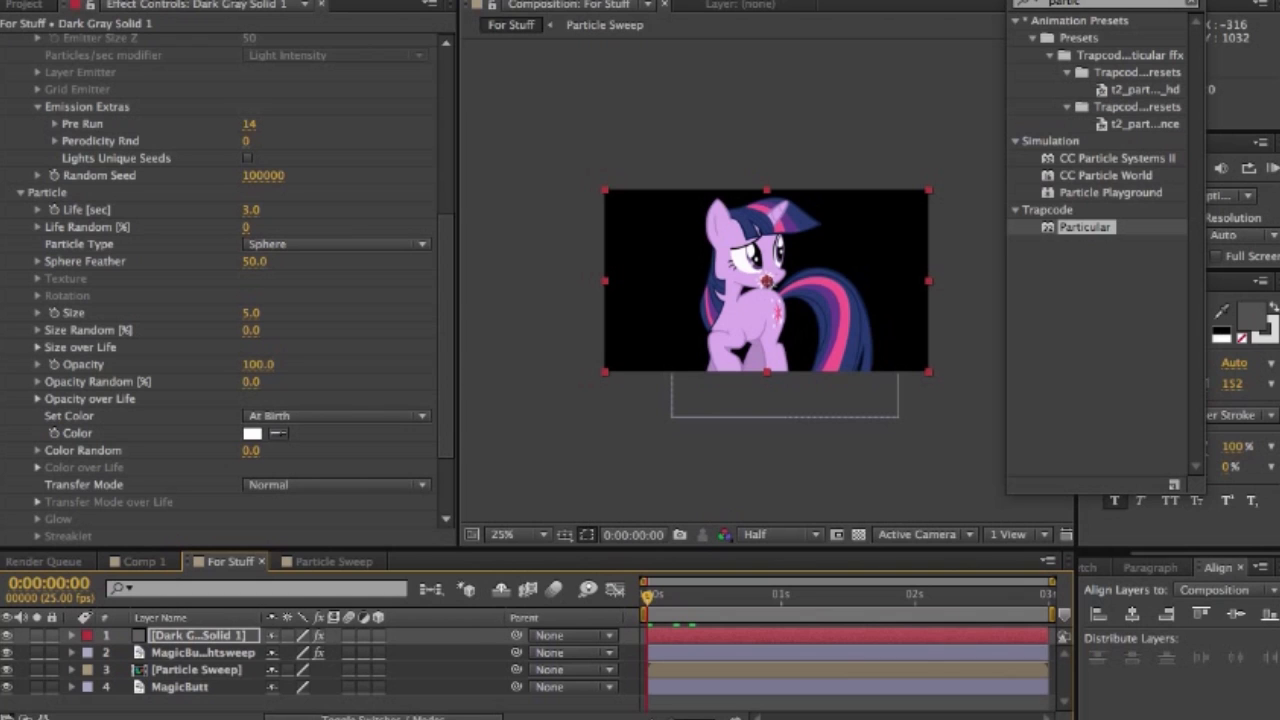
click(251, 210)
text(49)
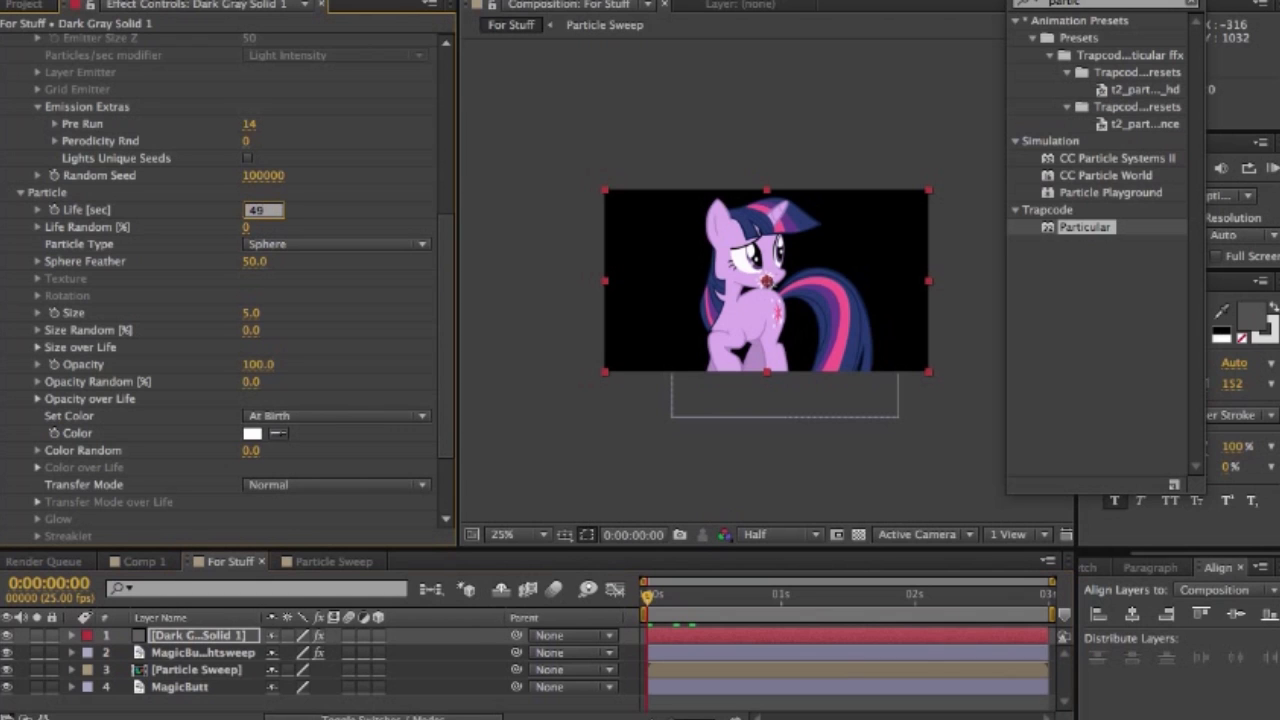
key(Return)
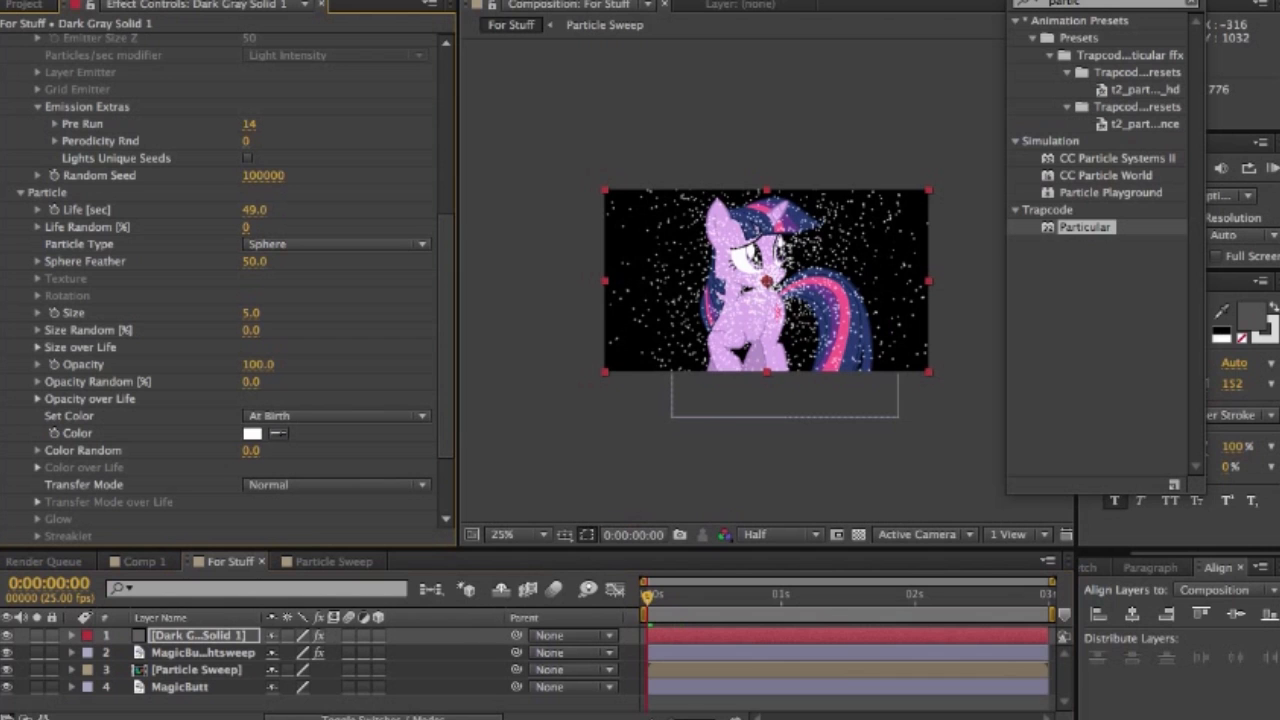
- Change the particle type to Textured Polygon, with a size of 50 and a size randomness of 8%
click(335, 244)
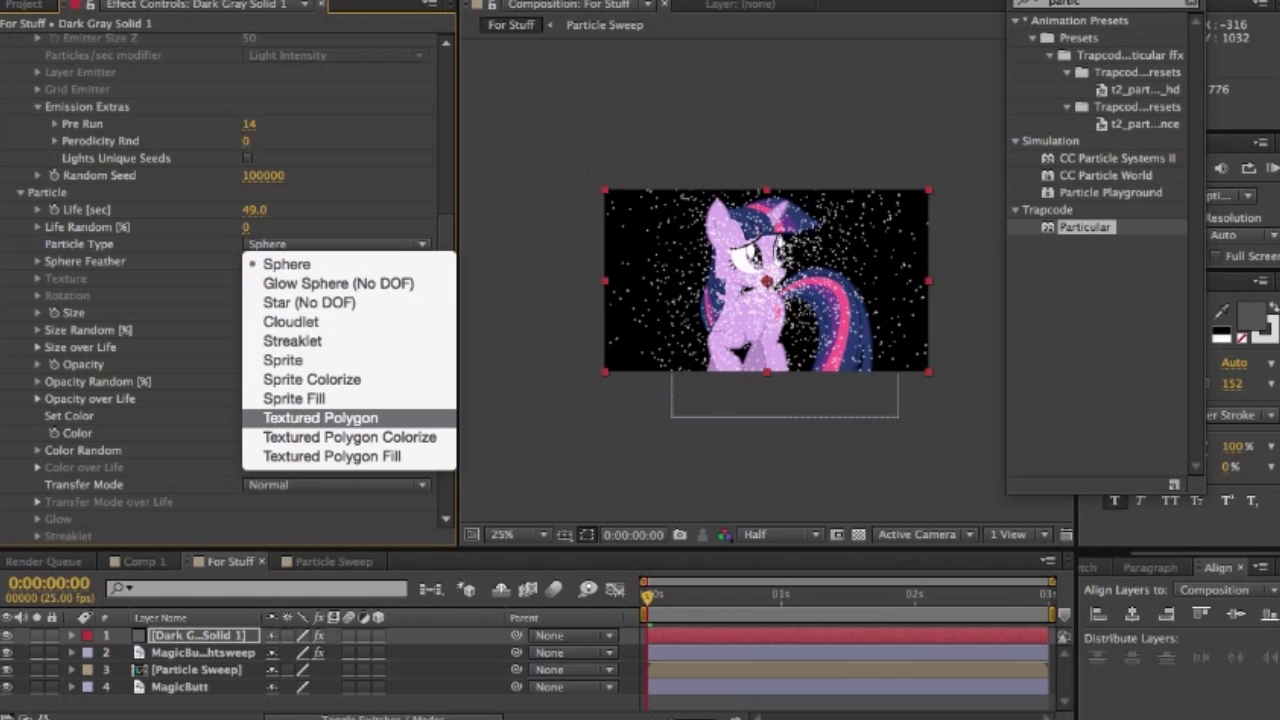
click(321, 418)
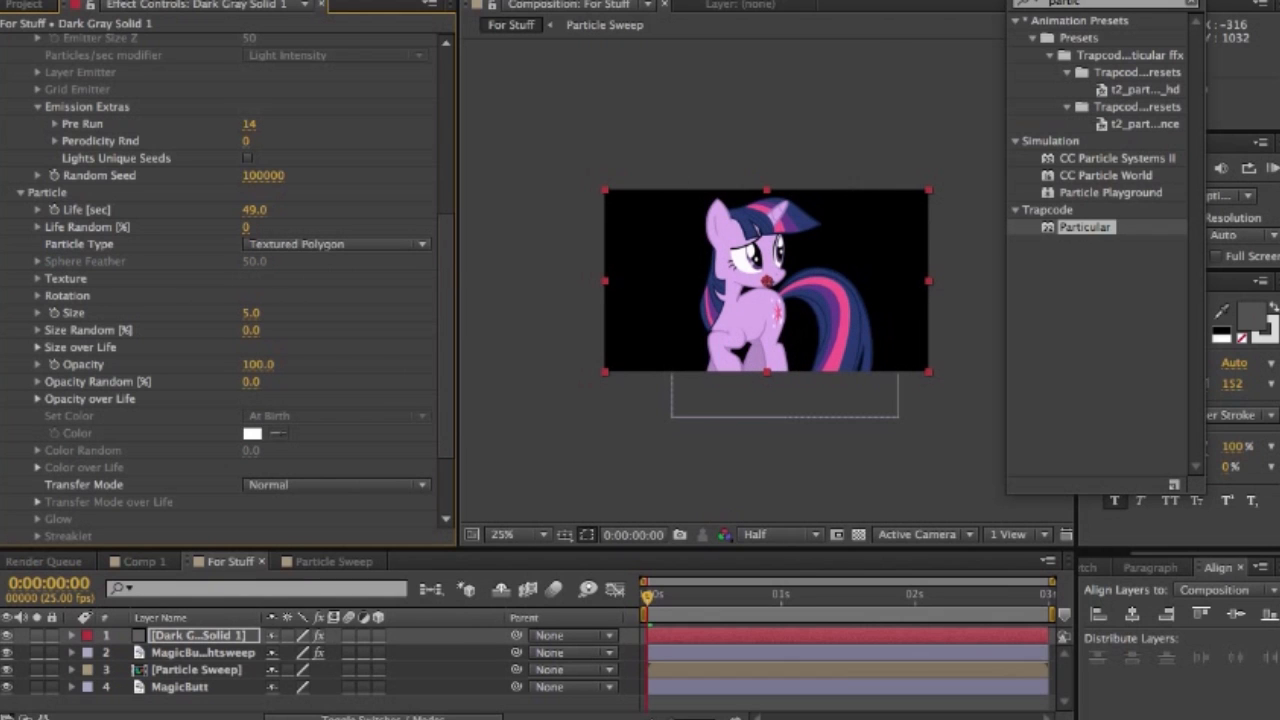
click(38, 279)
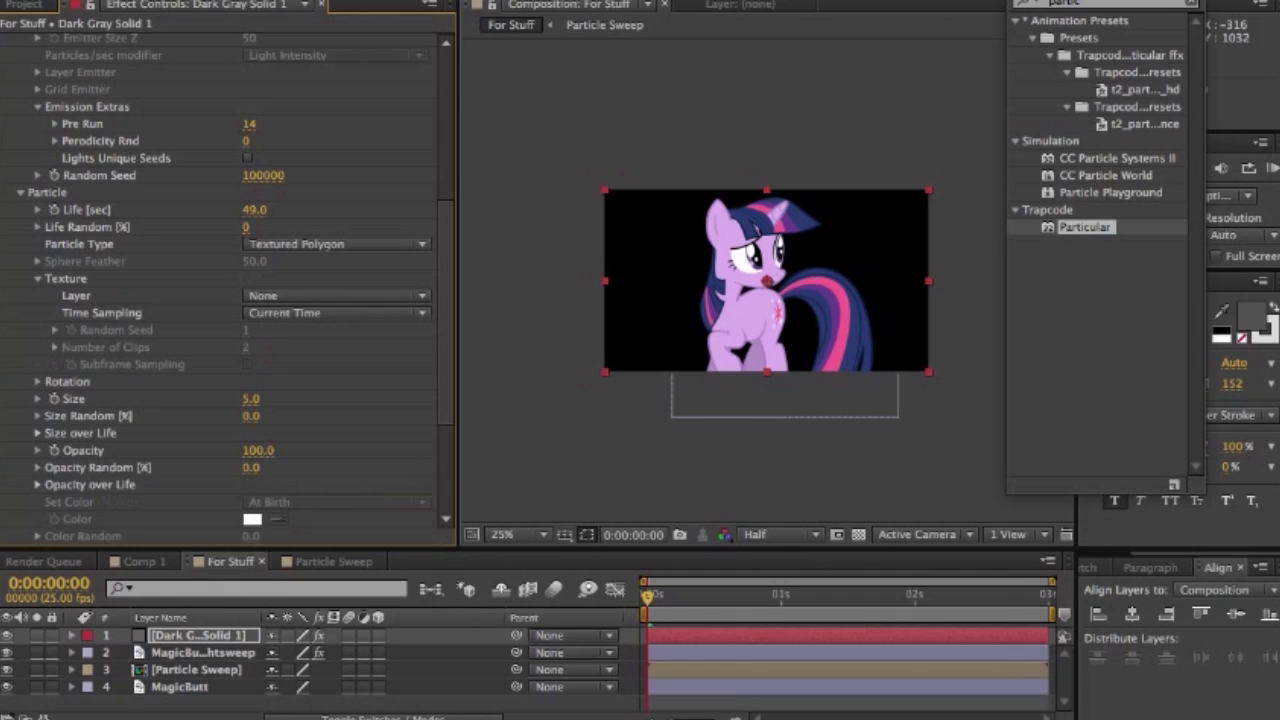
click(38, 279)
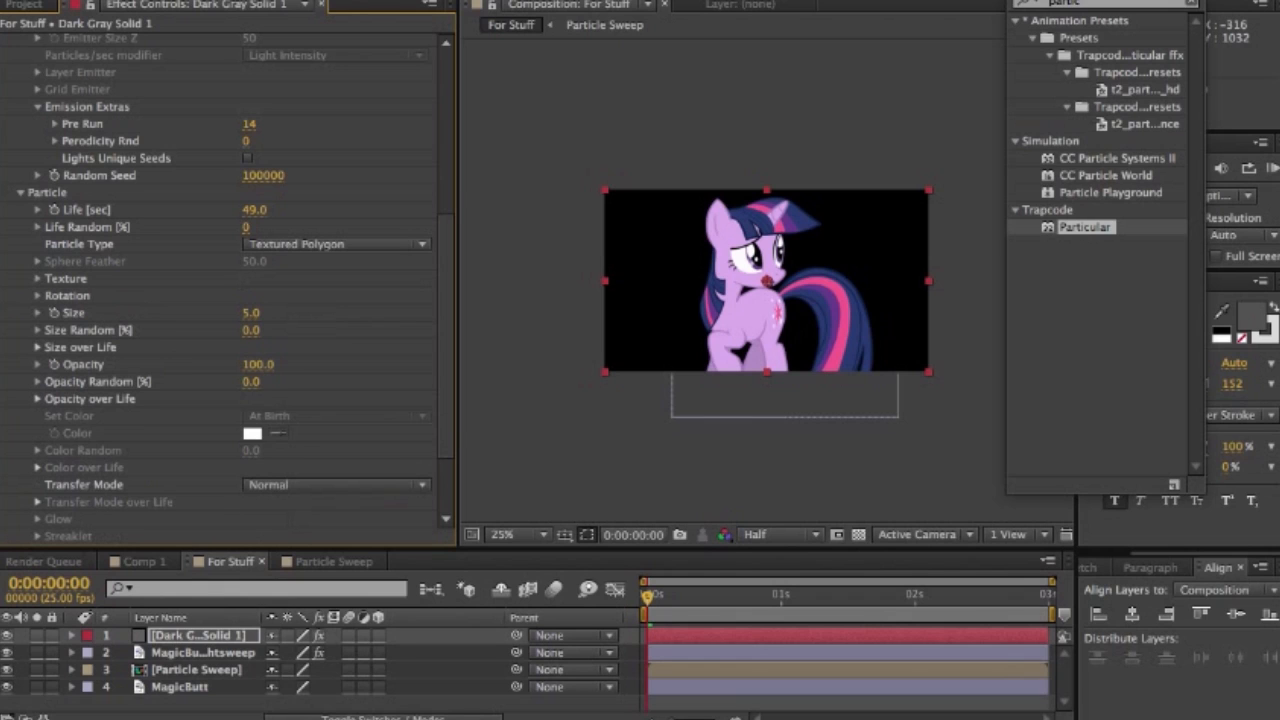
click(251, 313)
text(50)
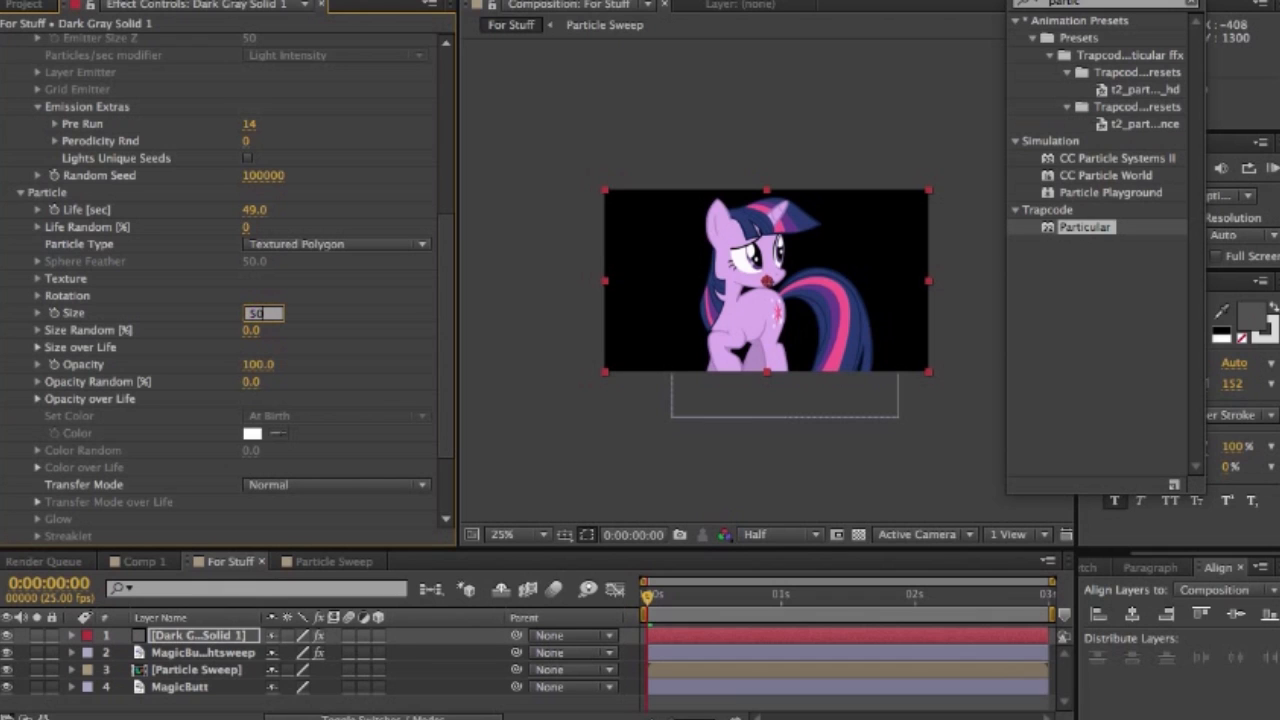
key(Return)
scroll(235, 290, down, 3)
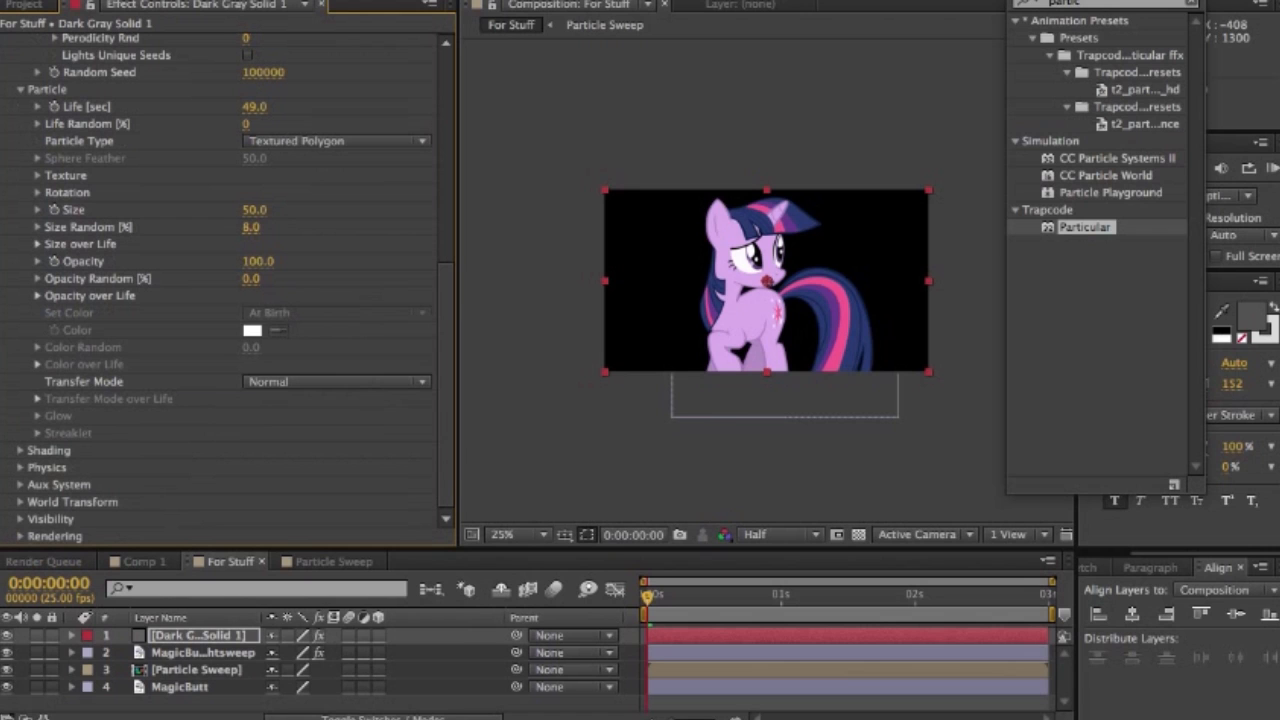
- Set the gravity in Particular's physics settings to -100
click(20, 468)
scroll(20, 468, down, 1)
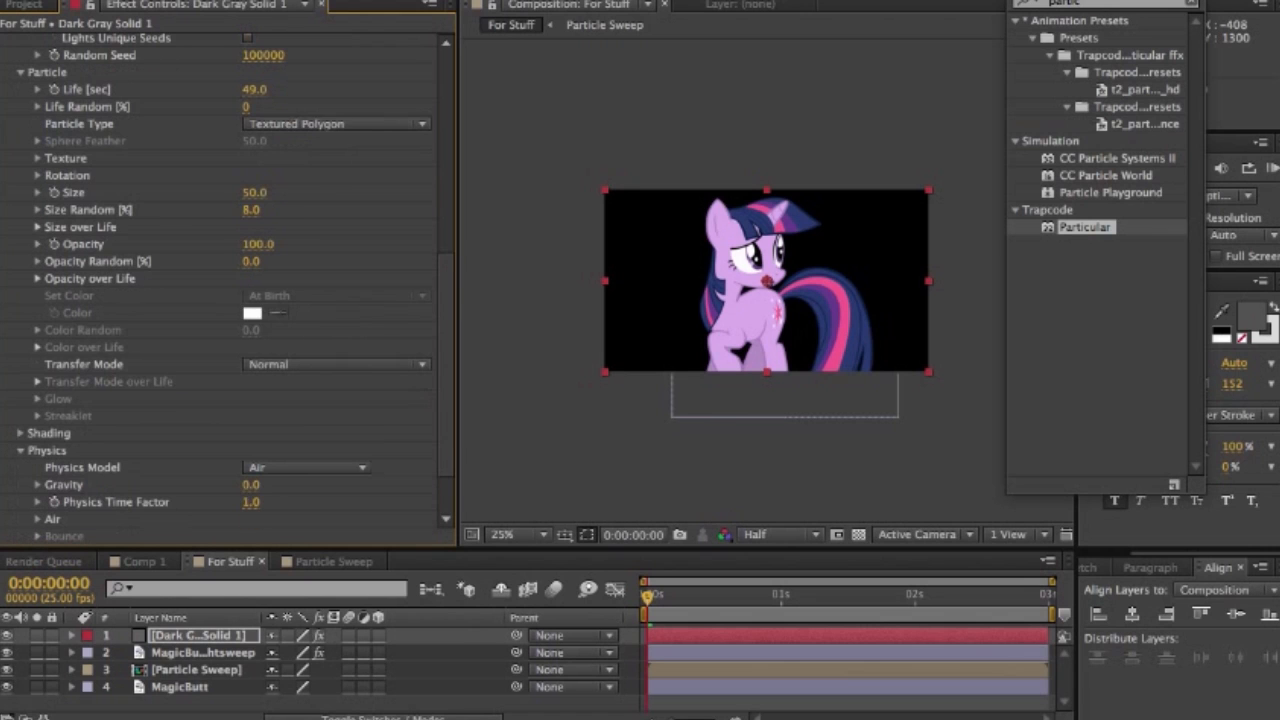
scroll(225, 290, down, 2)
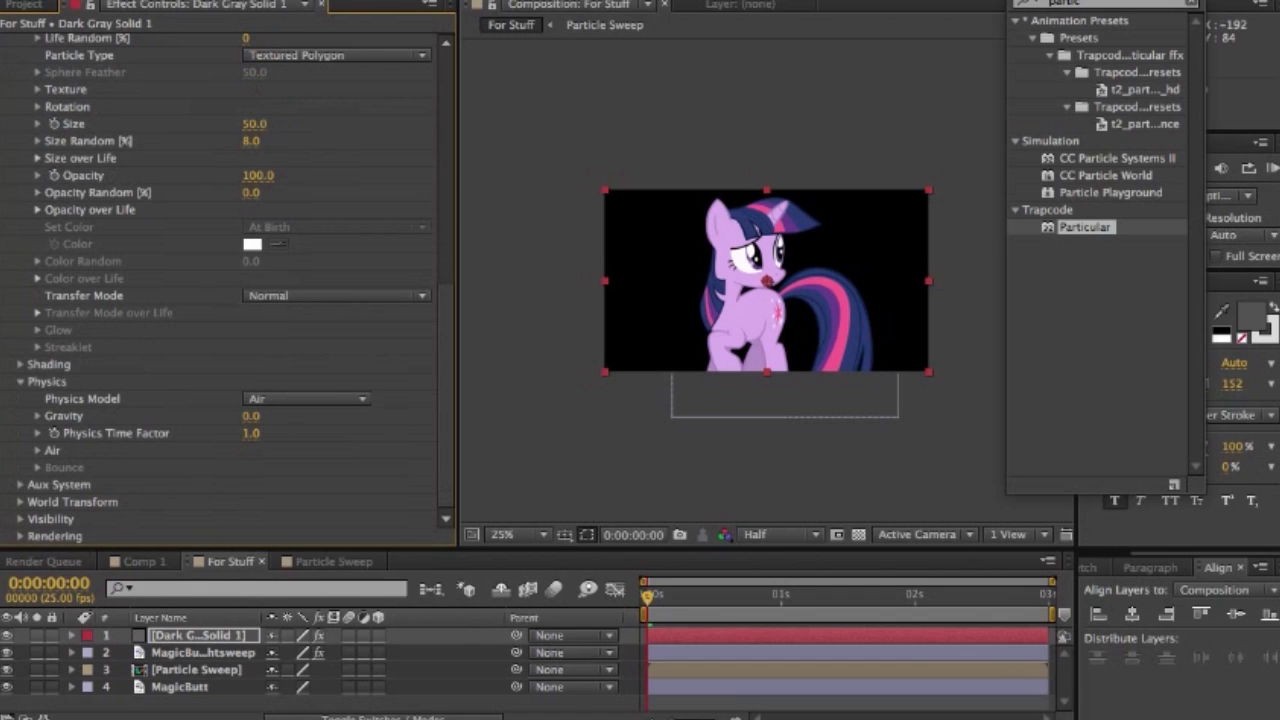
click(251, 416)
text(-100)
key(Return)
scroll(225, 290, down, 3)
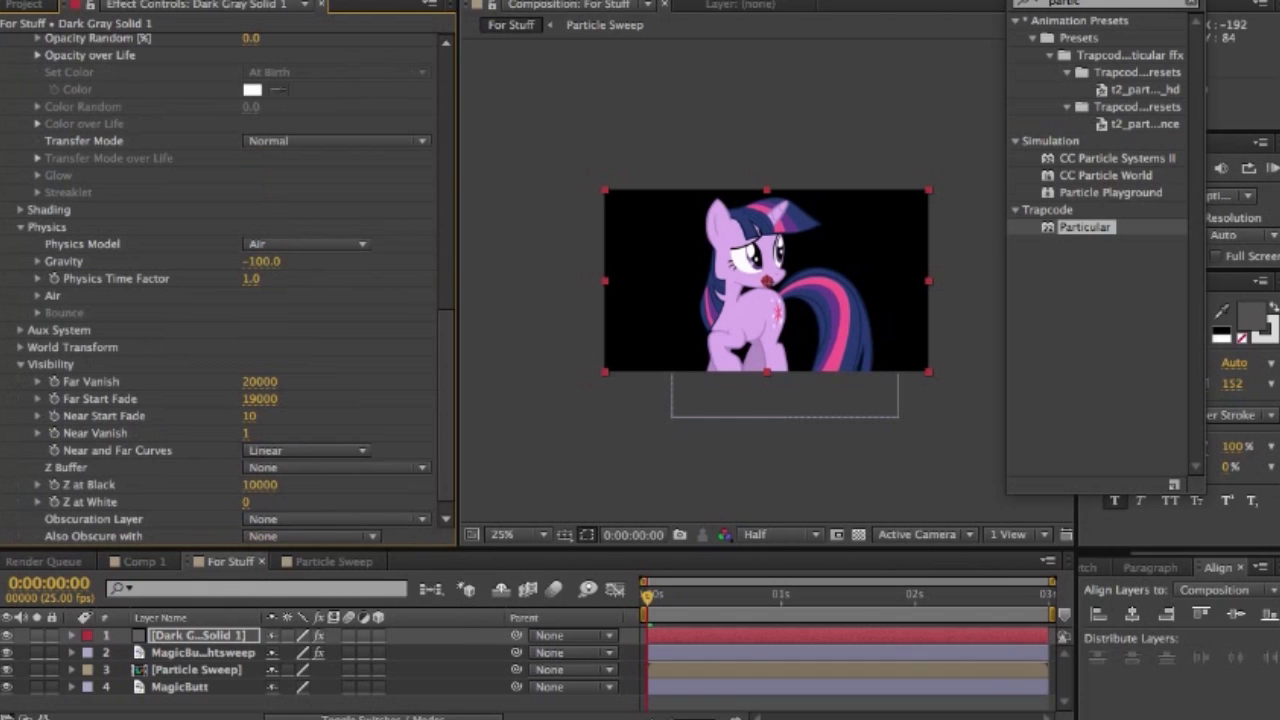
scroll(225, 290, down, 1)
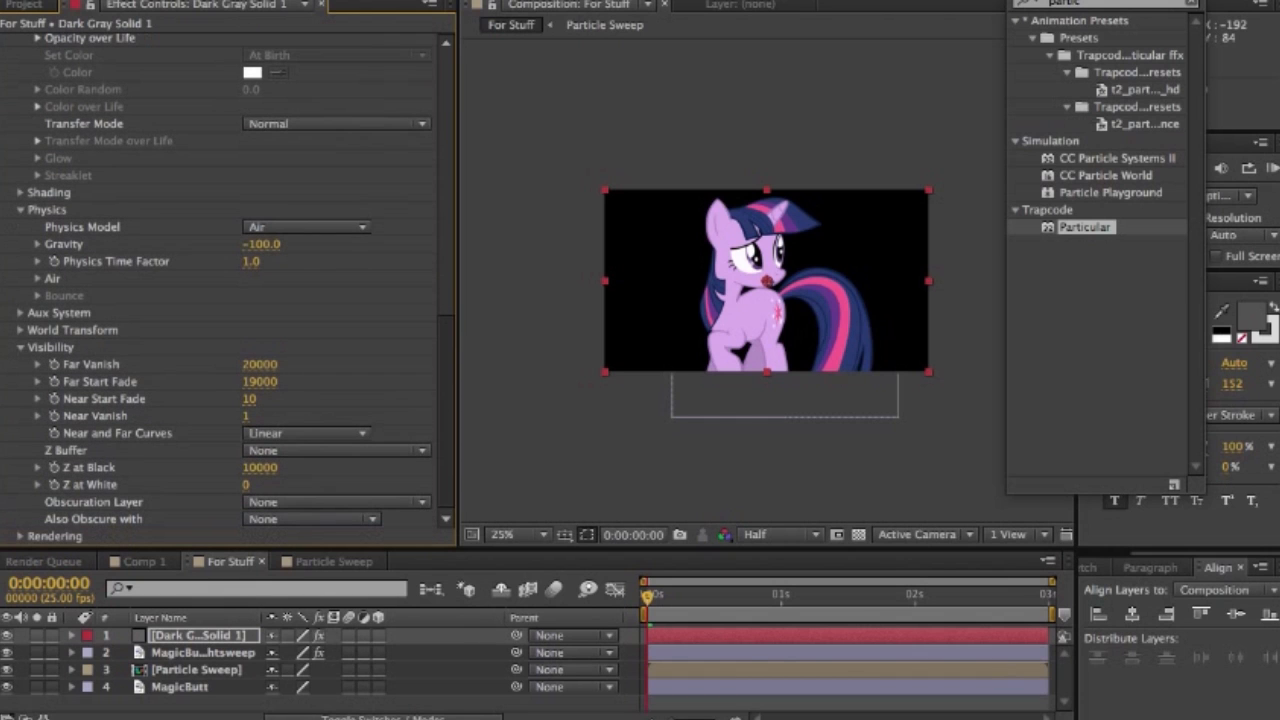
click(20, 536)
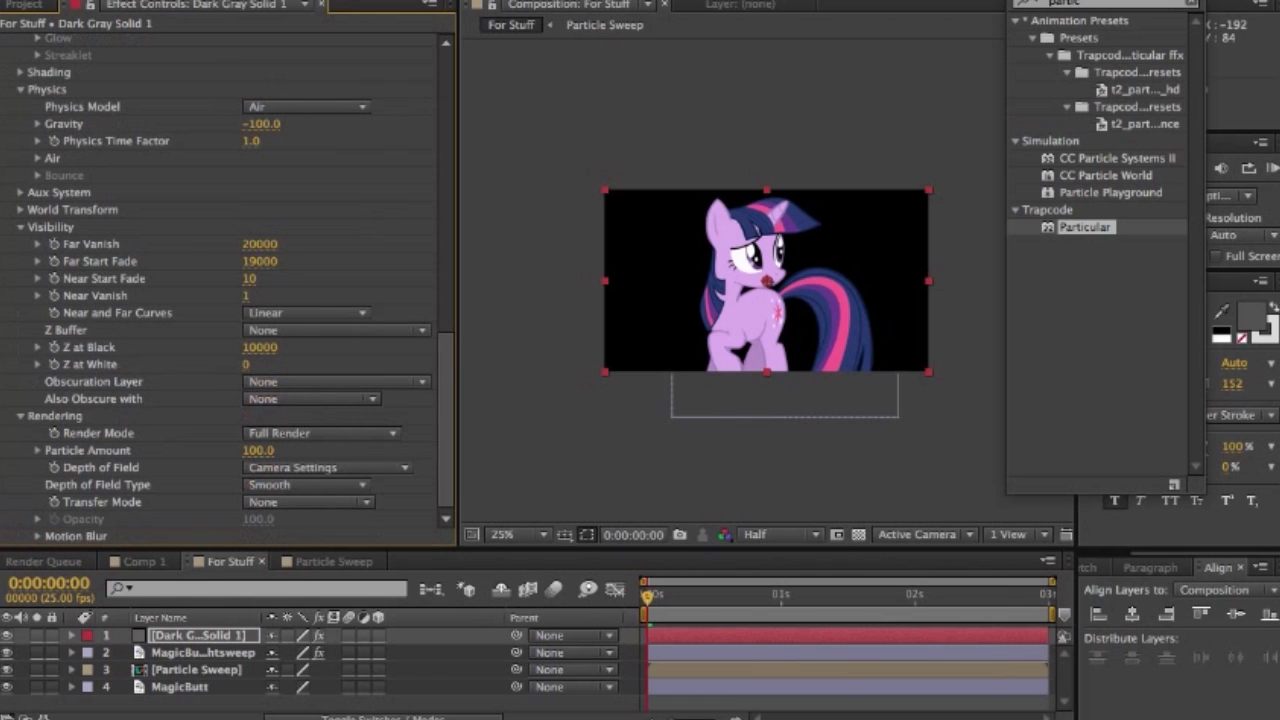
scroll(225, 290, up, 15)
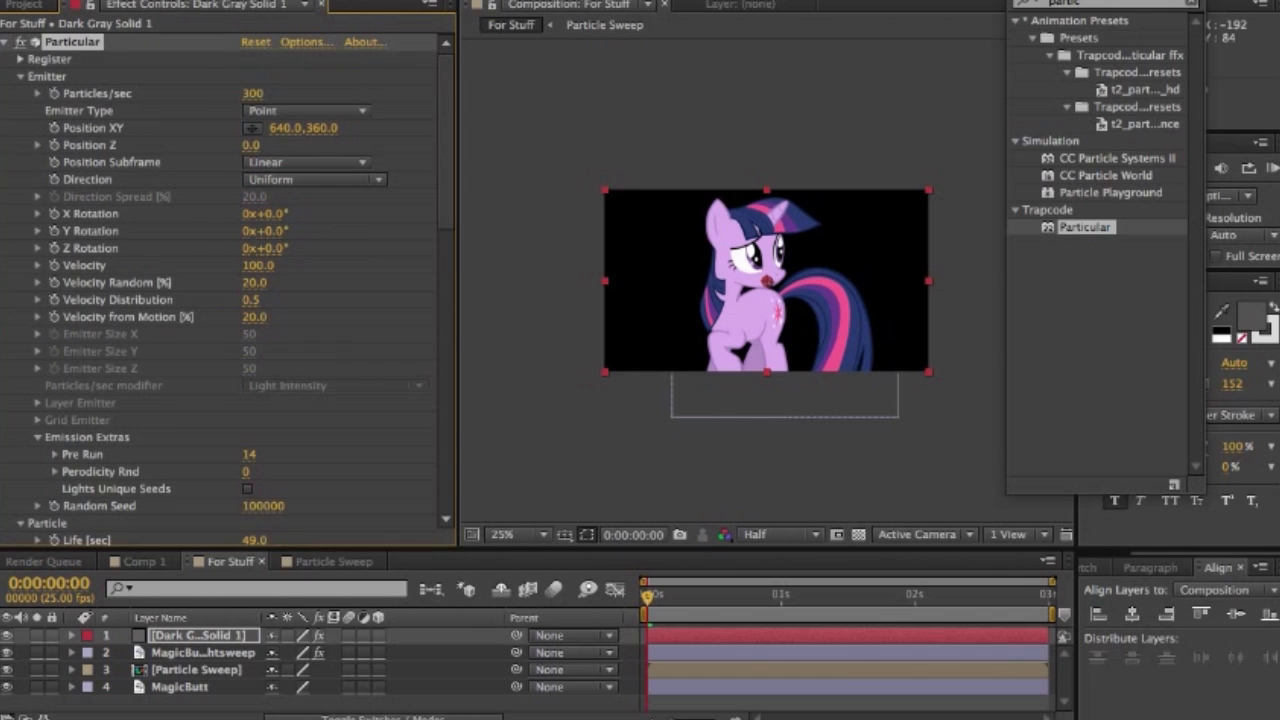
right_click(222, 705)
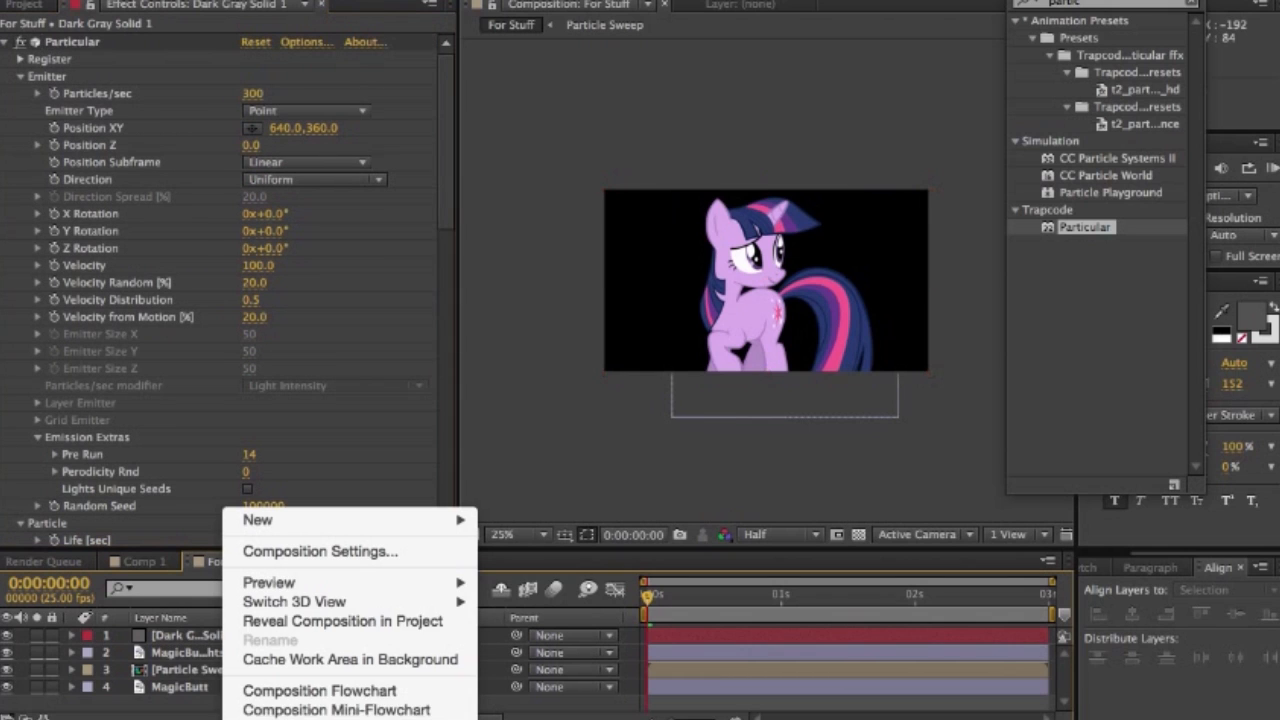
mouse_move(350, 520)
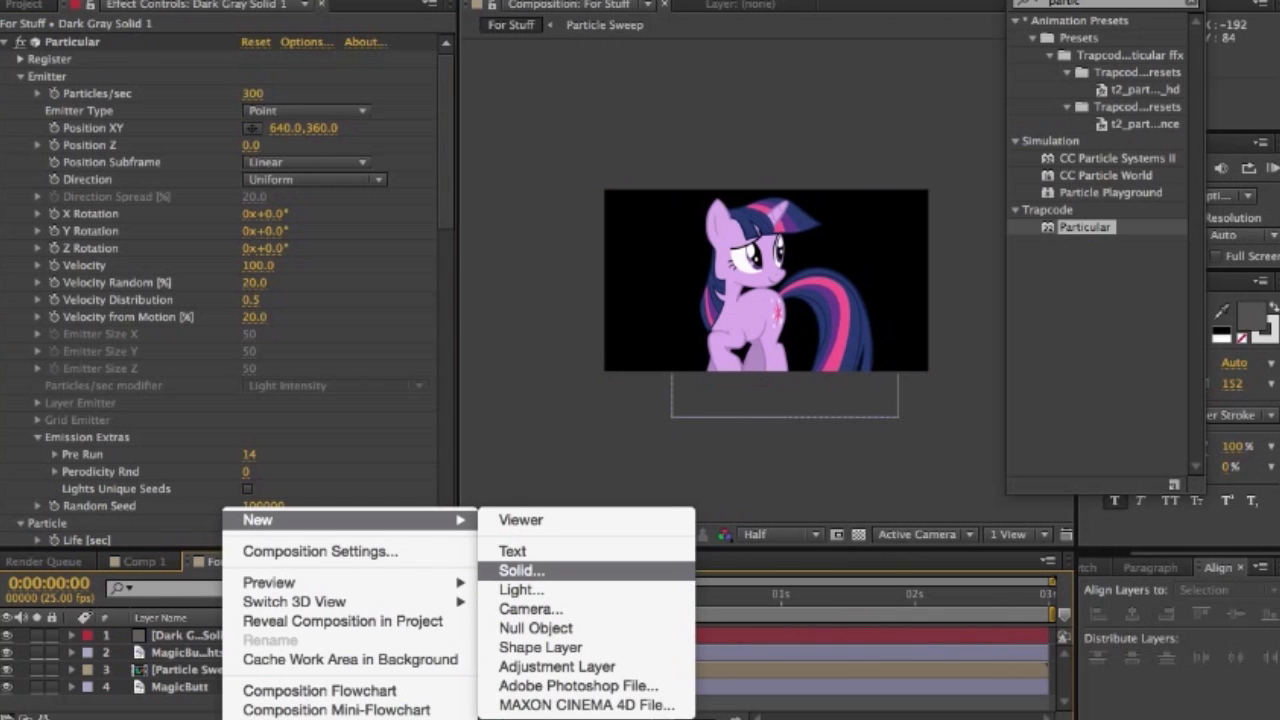
click(521, 570)
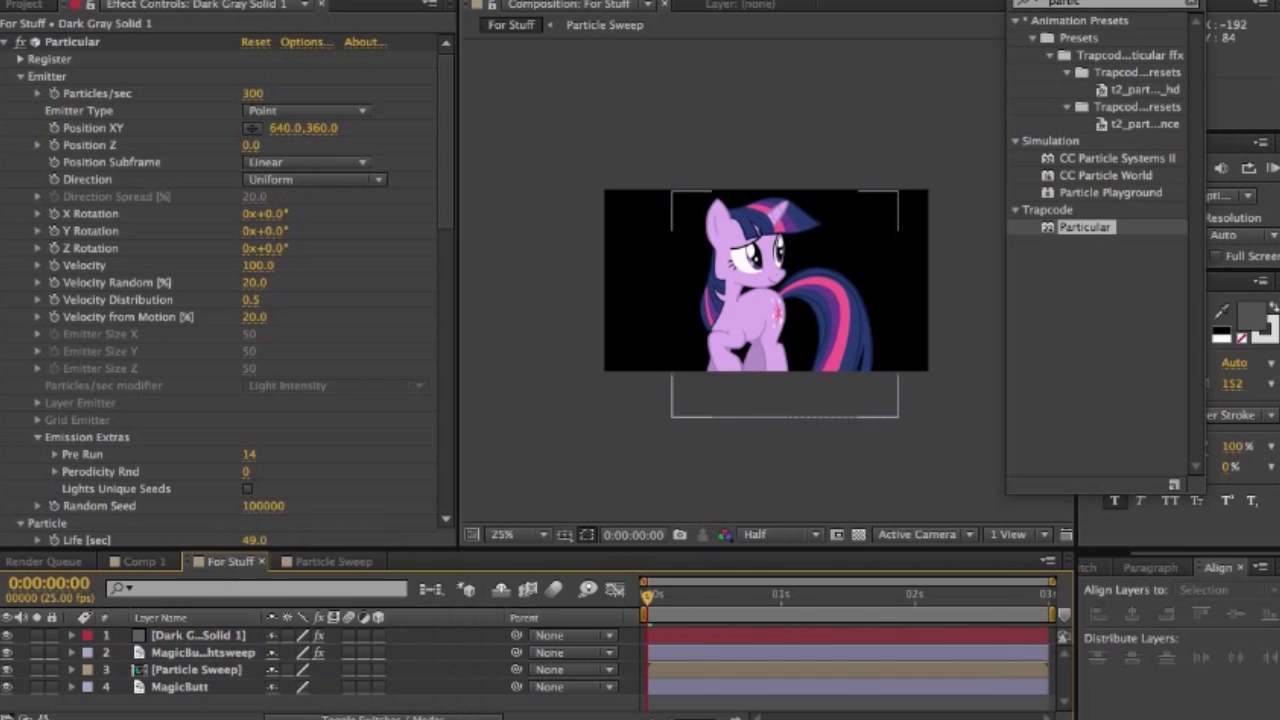
- Create a new composition named Tremgle with a width of 100 px, keeping the aspect ratio locked to 16:9
click(275, 0)
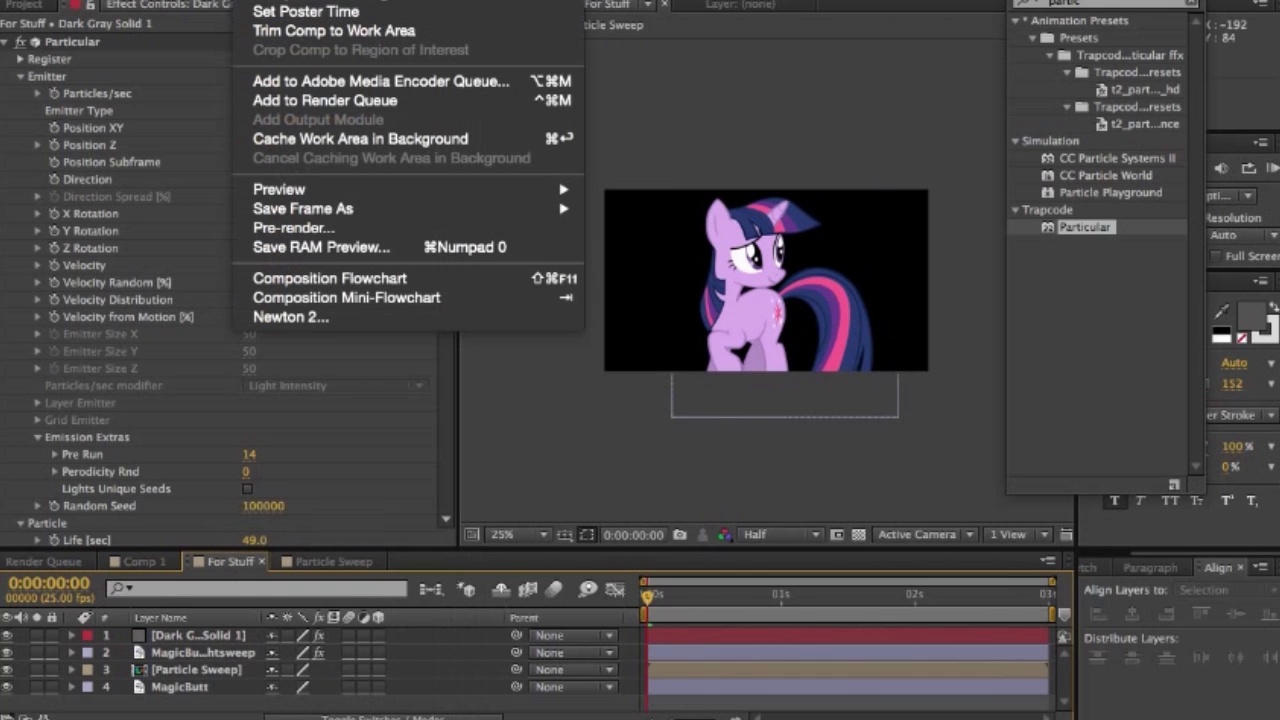
click(300, 0)
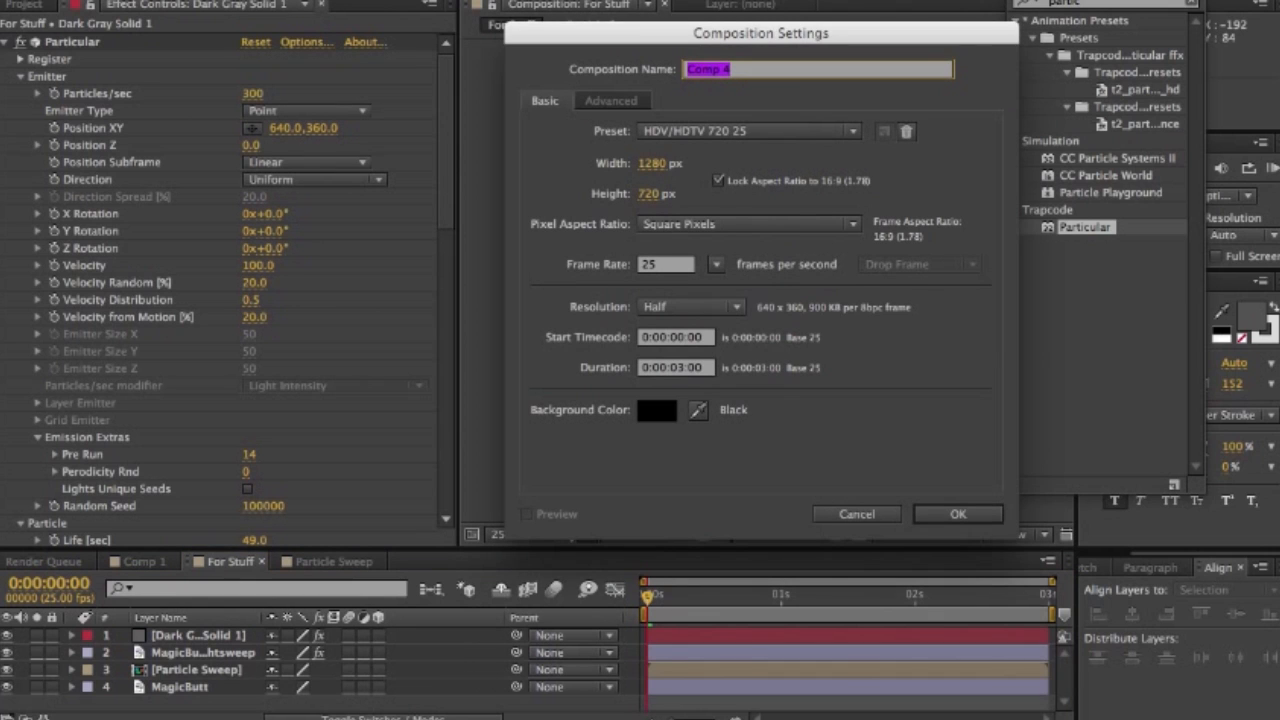
text(Tremgle)
key(Tab)
text(100)
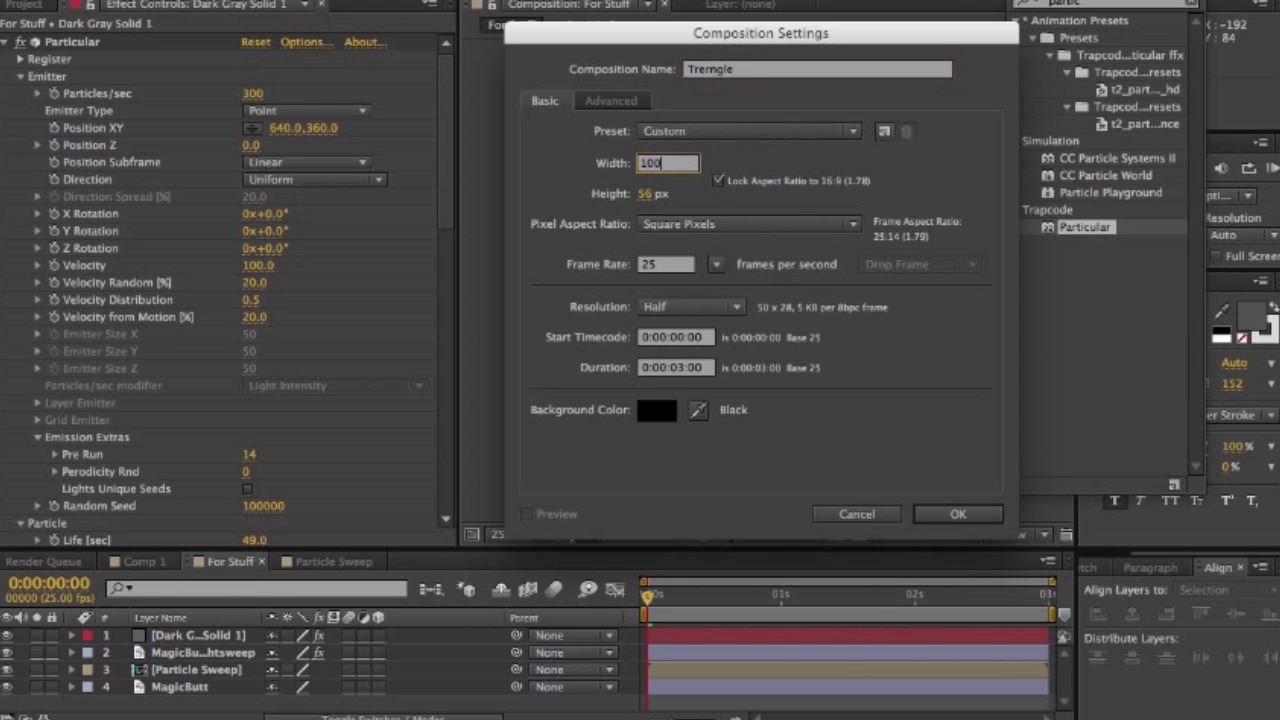
key(Return)
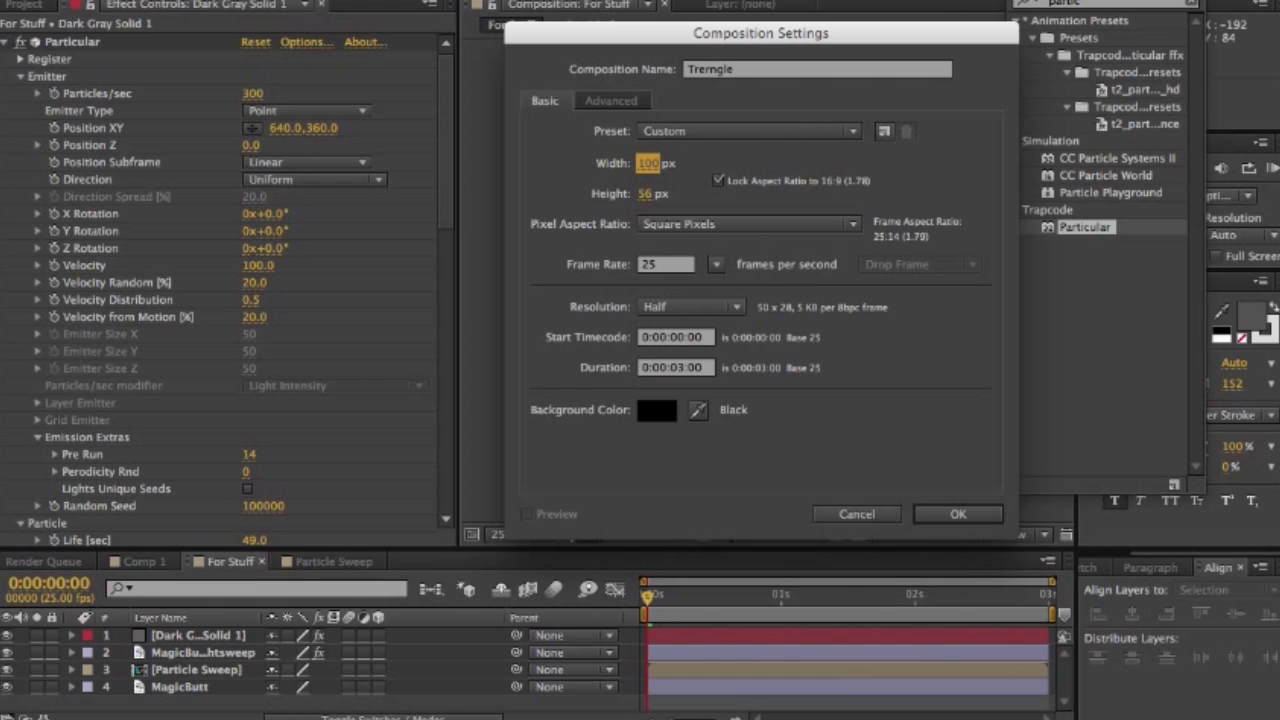
key(Return)
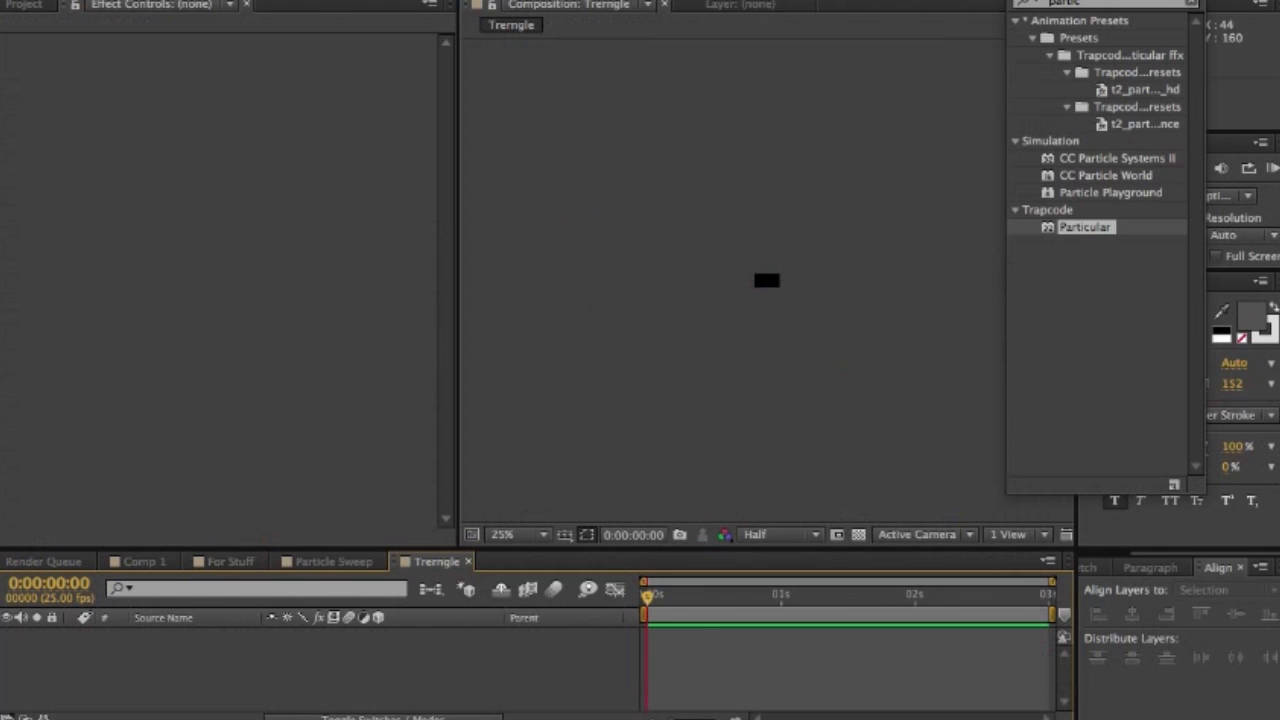
- Draw a white triangle with the Pen tool in the small composition and pull its two lower corners outward
scroll(764, 252, up, 8)
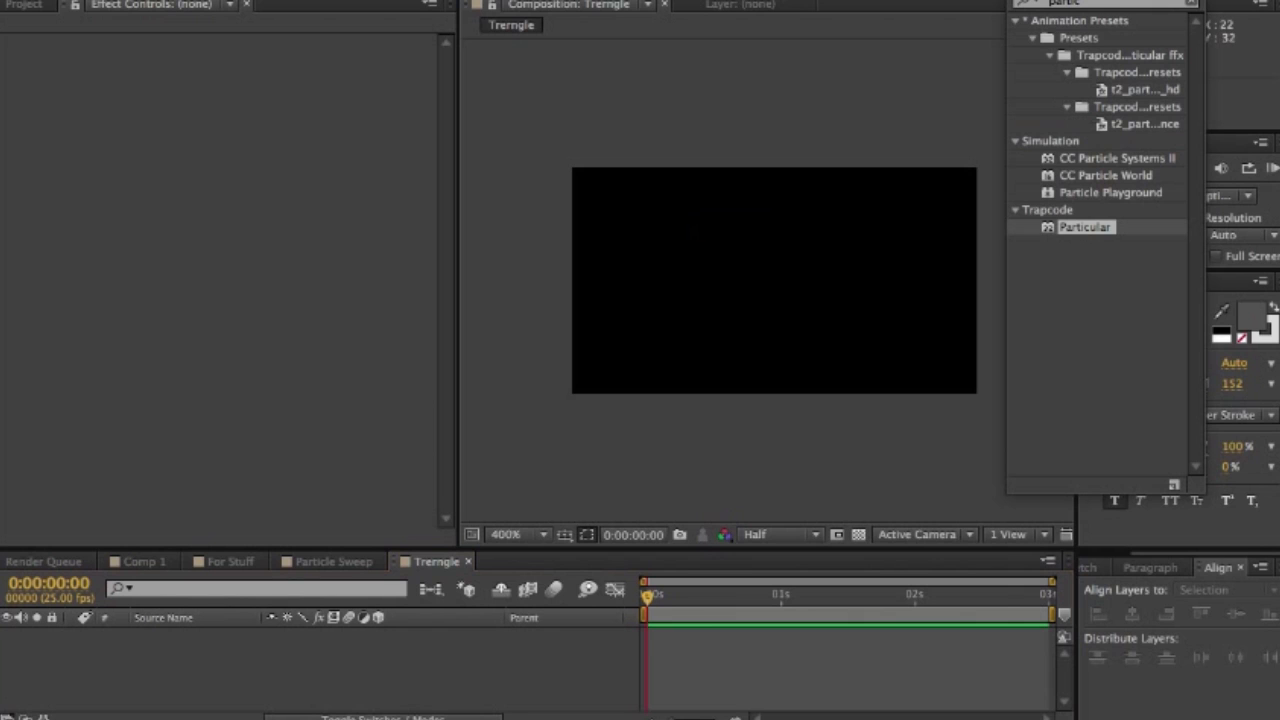
click(660, 299)
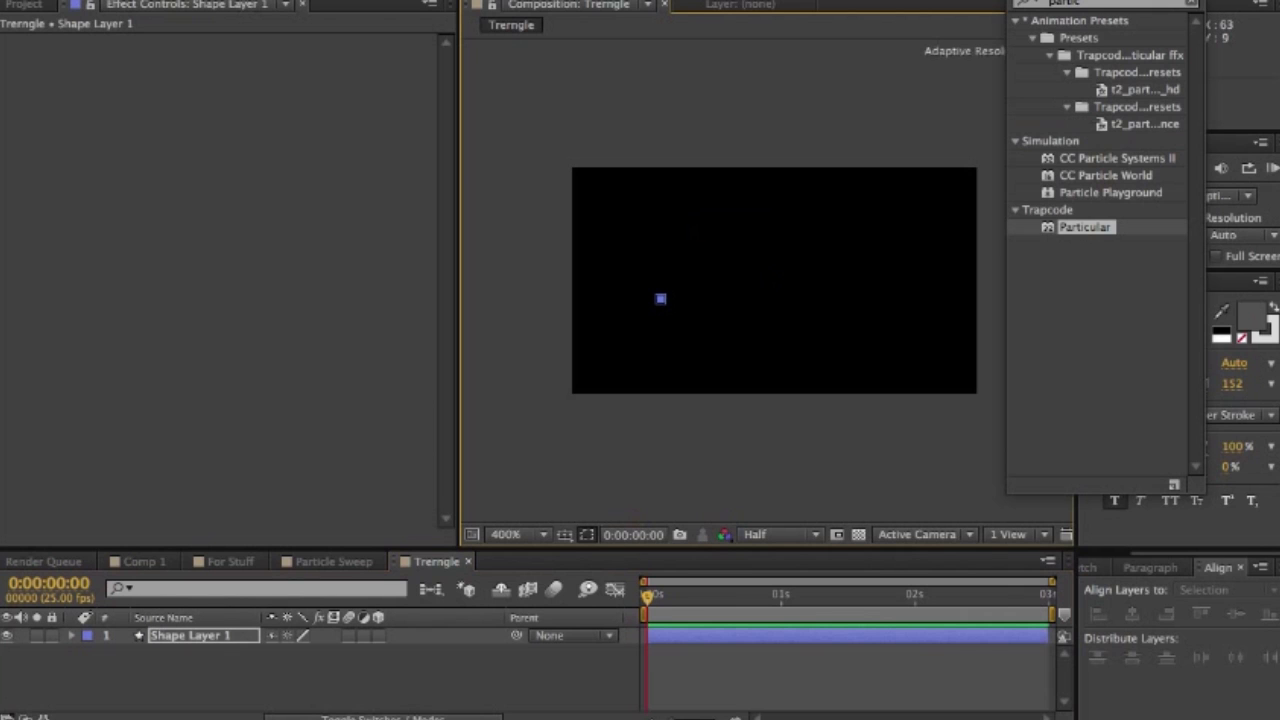
click(837, 203)
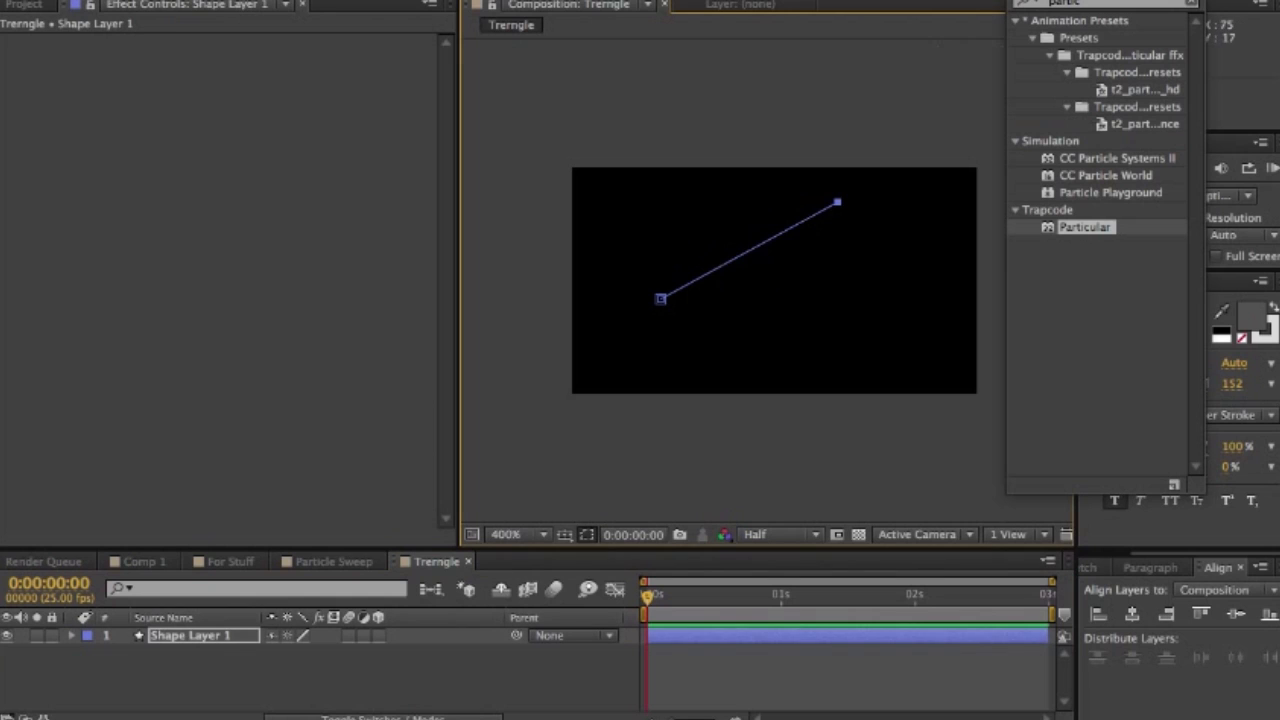
click(912, 310)
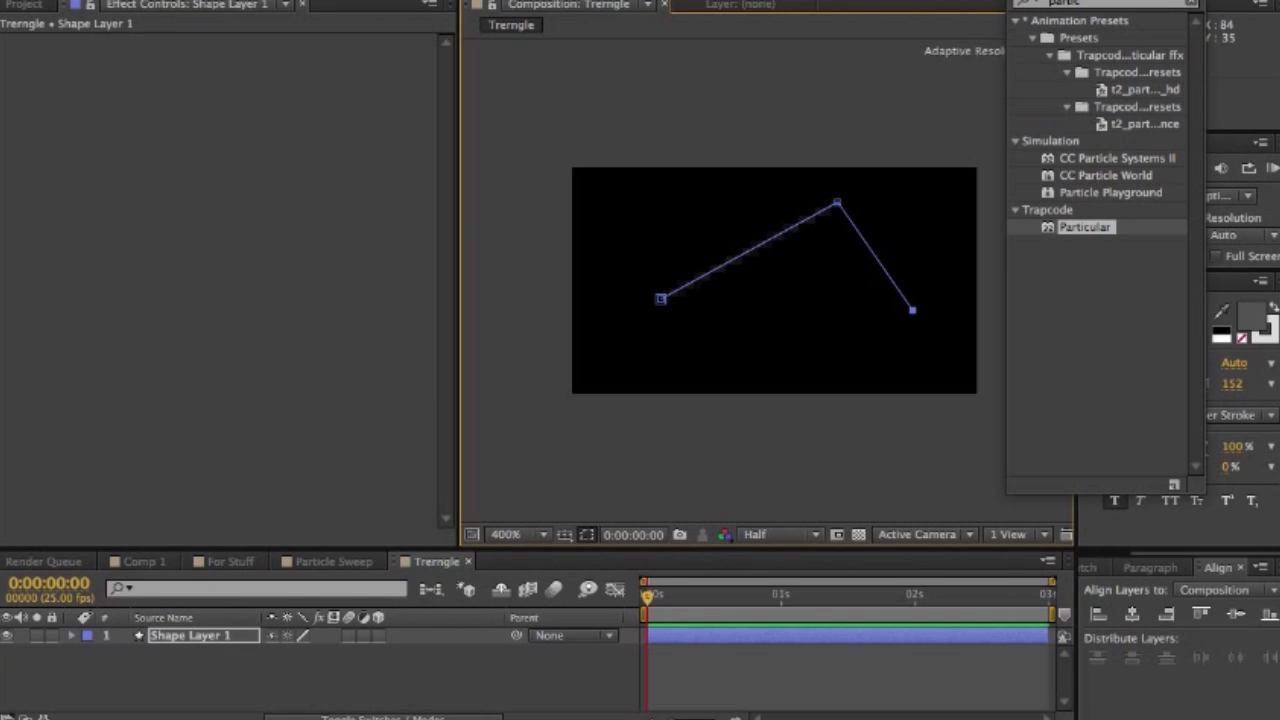
click(660, 299)
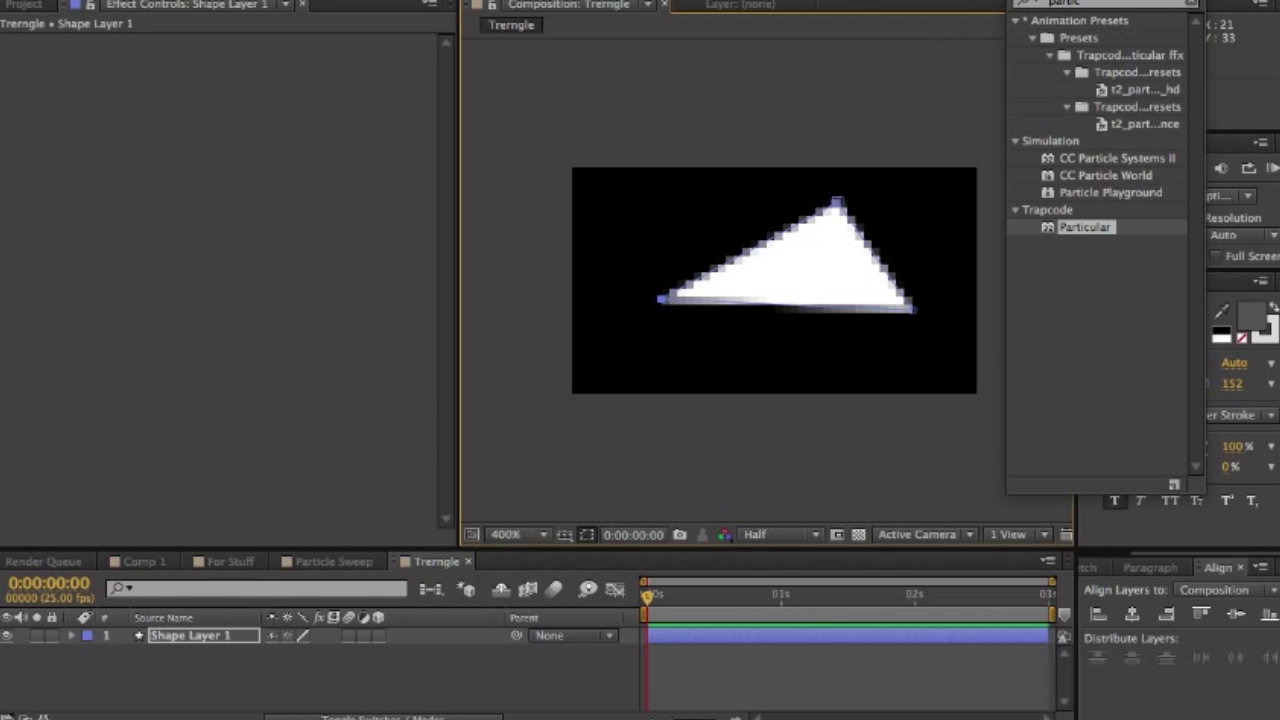
drag(660, 299, 635, 318)
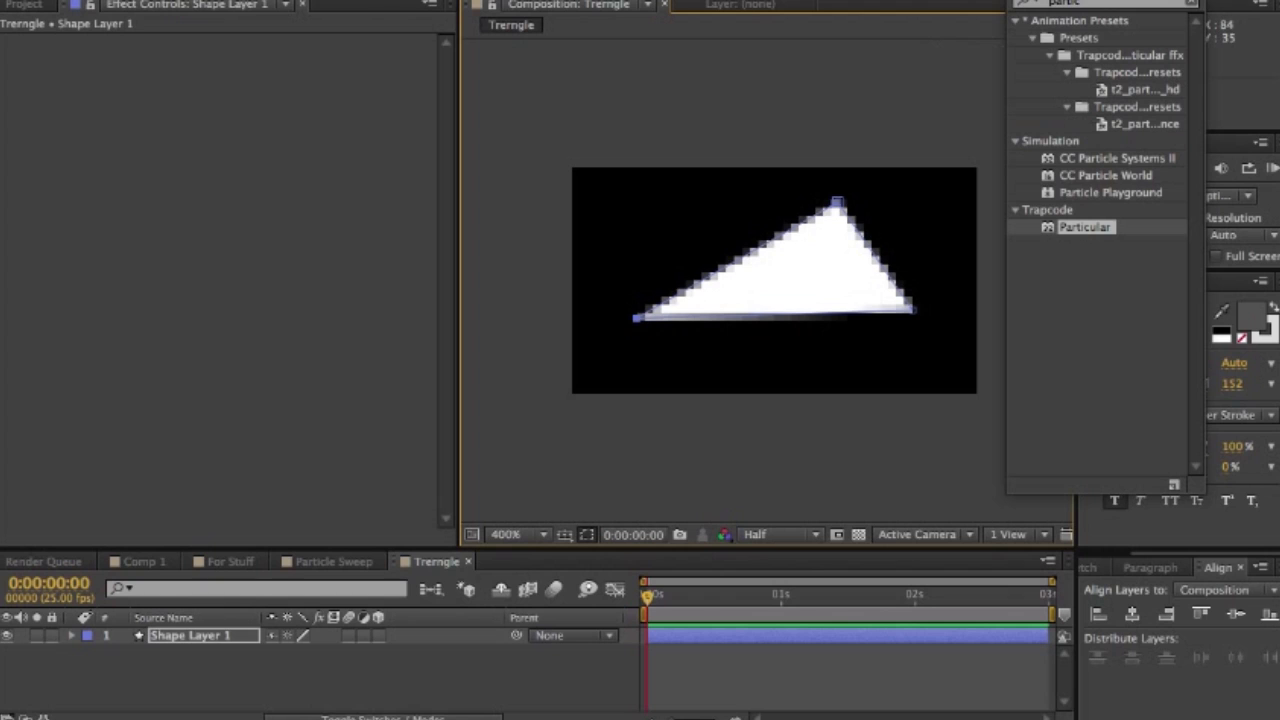
drag(912, 309, 946, 323)
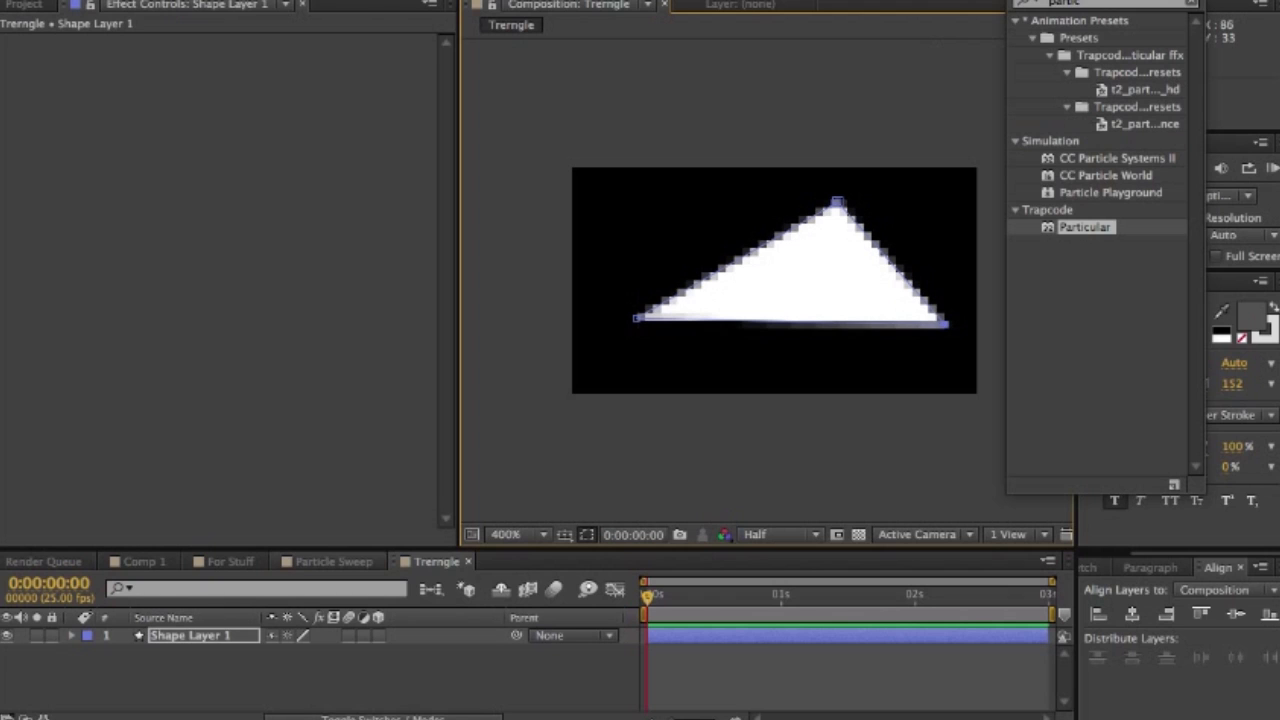
- Add the 3-second Trerngle composition to the For Stuff composition, between the MagicButt Lightsweep and Particle Sweep layers
click(333, 562)
click(230, 562)
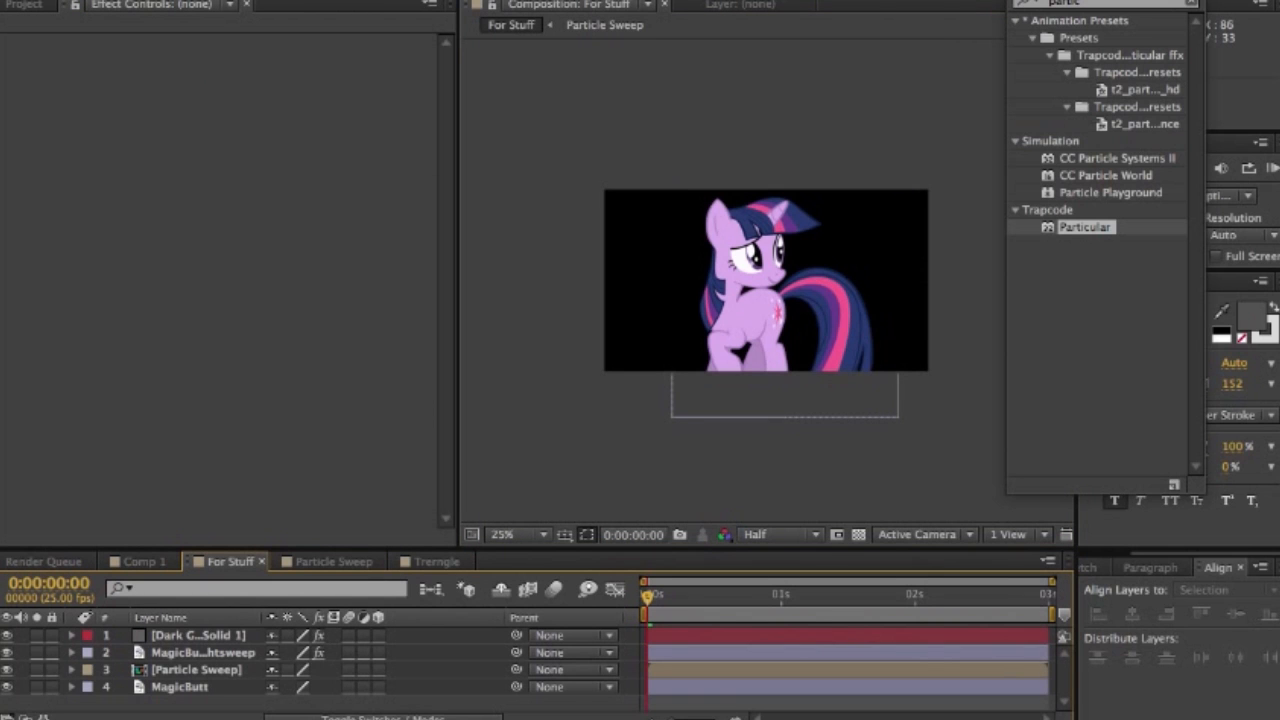
click(30, 5)
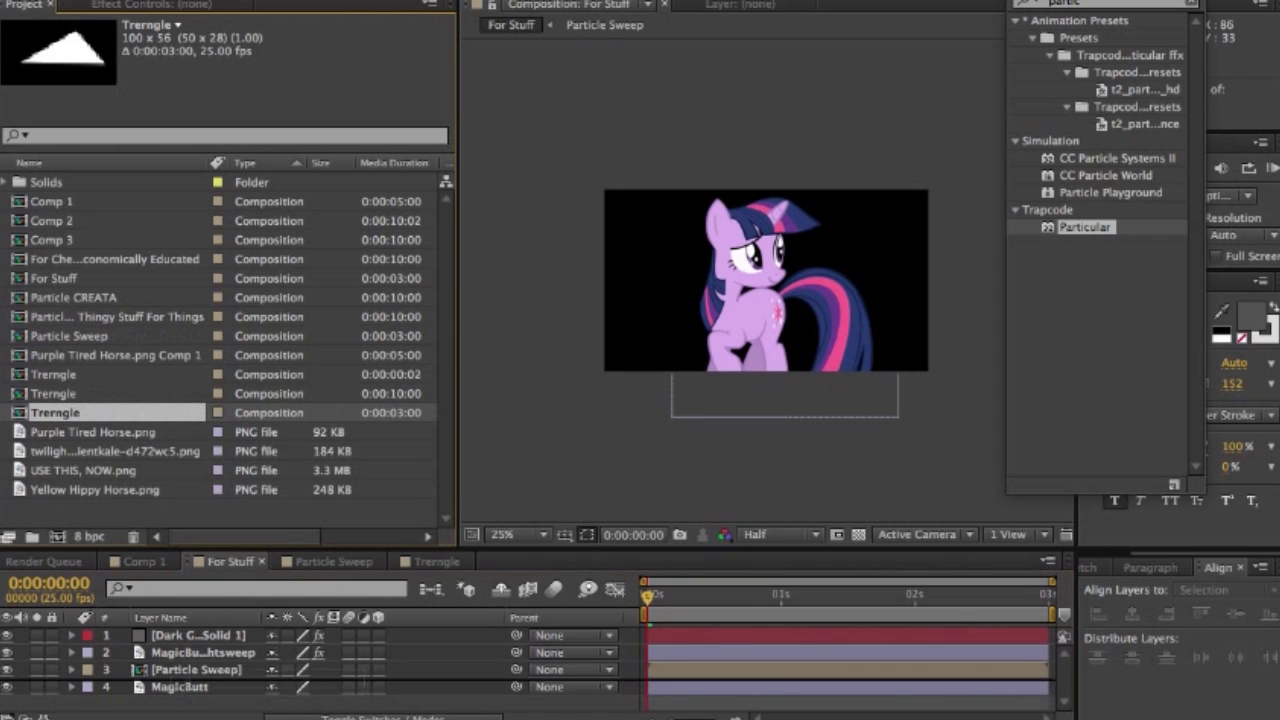
drag(55, 413, 200, 661)
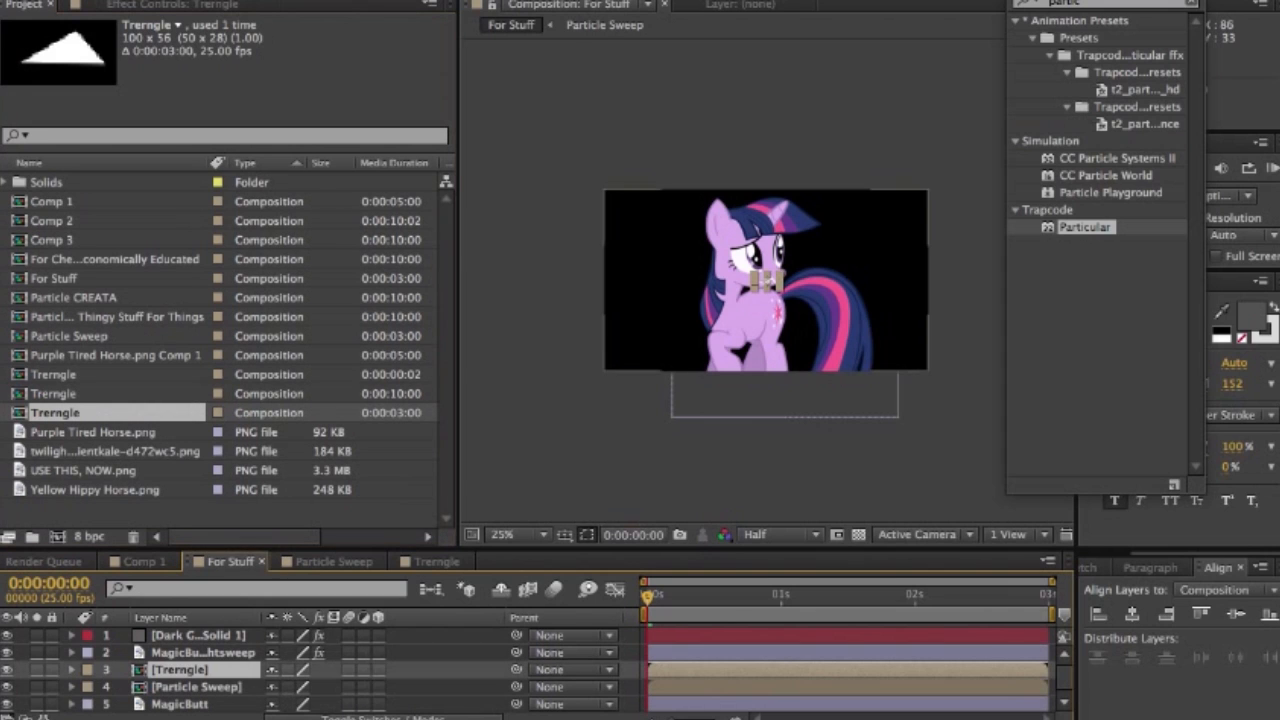
- Set the Particular emitter type on the Dark Gray Solid 1 layer to Layer
click(172, 5)
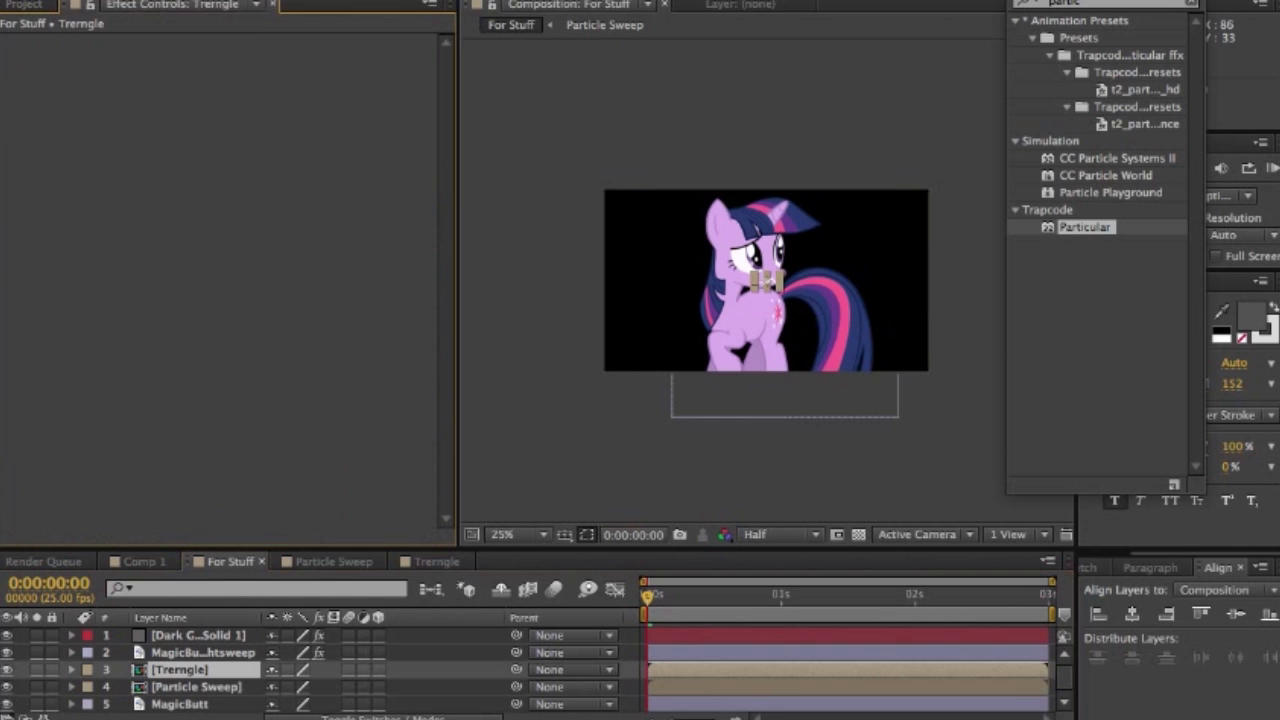
click(198, 635)
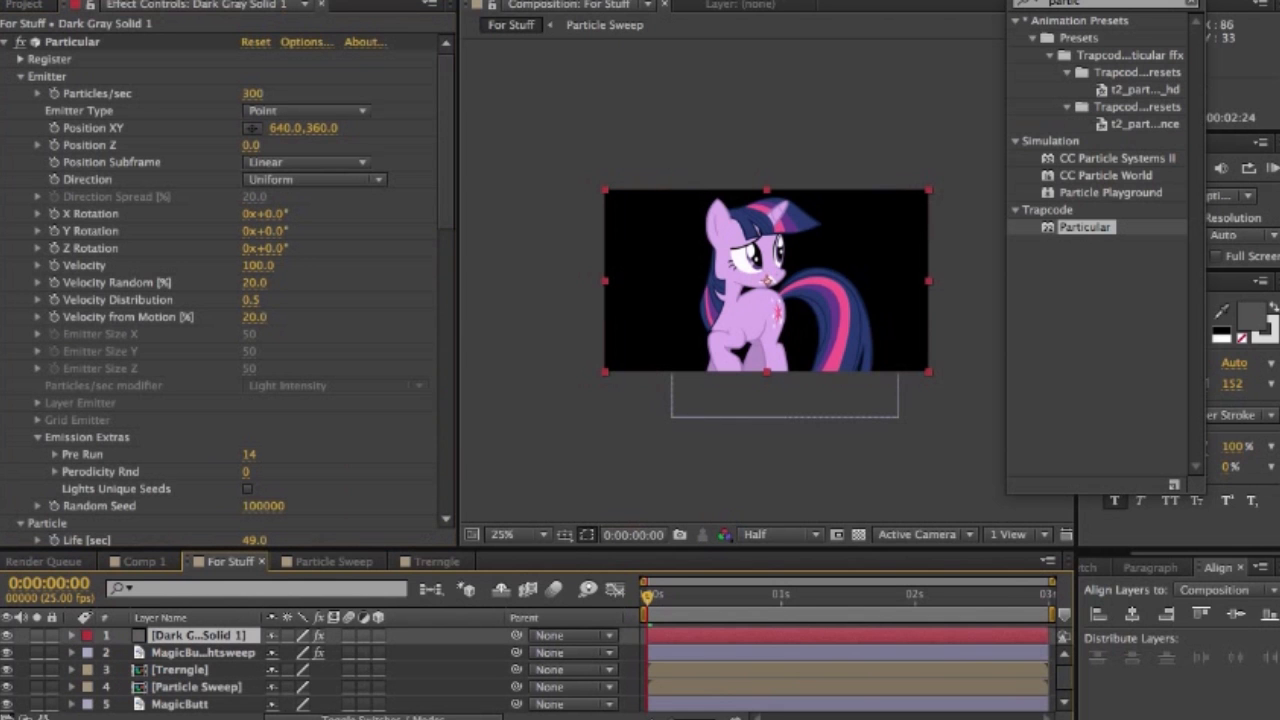
mouse_move(446, 190)
mouse_down()
mouse_move(446, 231)
mouse_move(446, 200)
mouse_move(446, 213)
mouse_up()
click(305, 48)
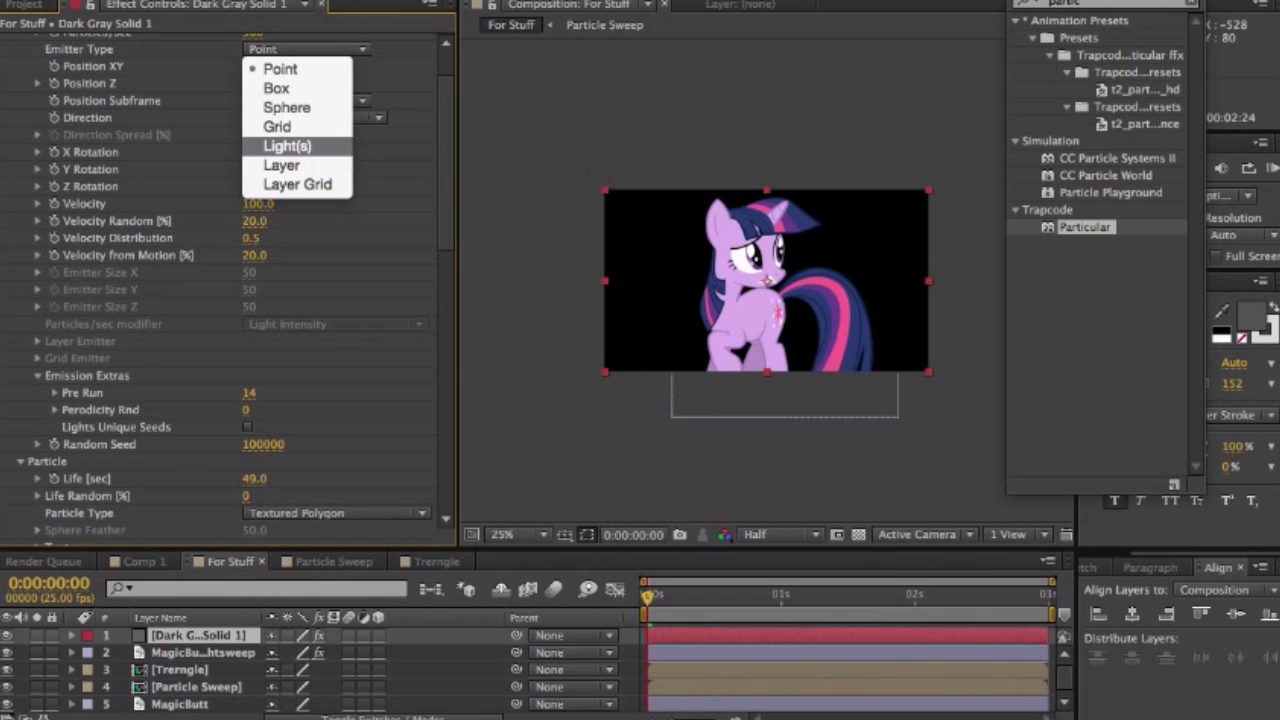
click(282, 165)
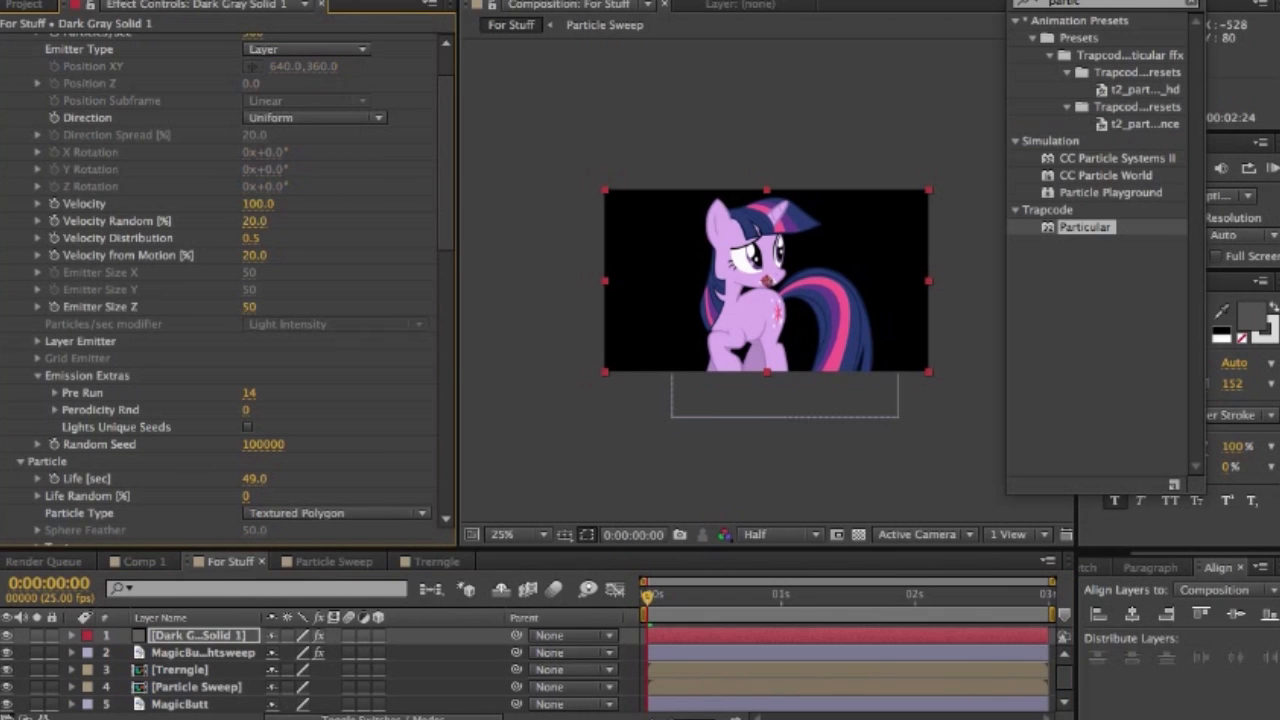
- Try MagicButt Lightsweep as the source layer for Particular's layer emitter
scroll(236, 289, down, 1)
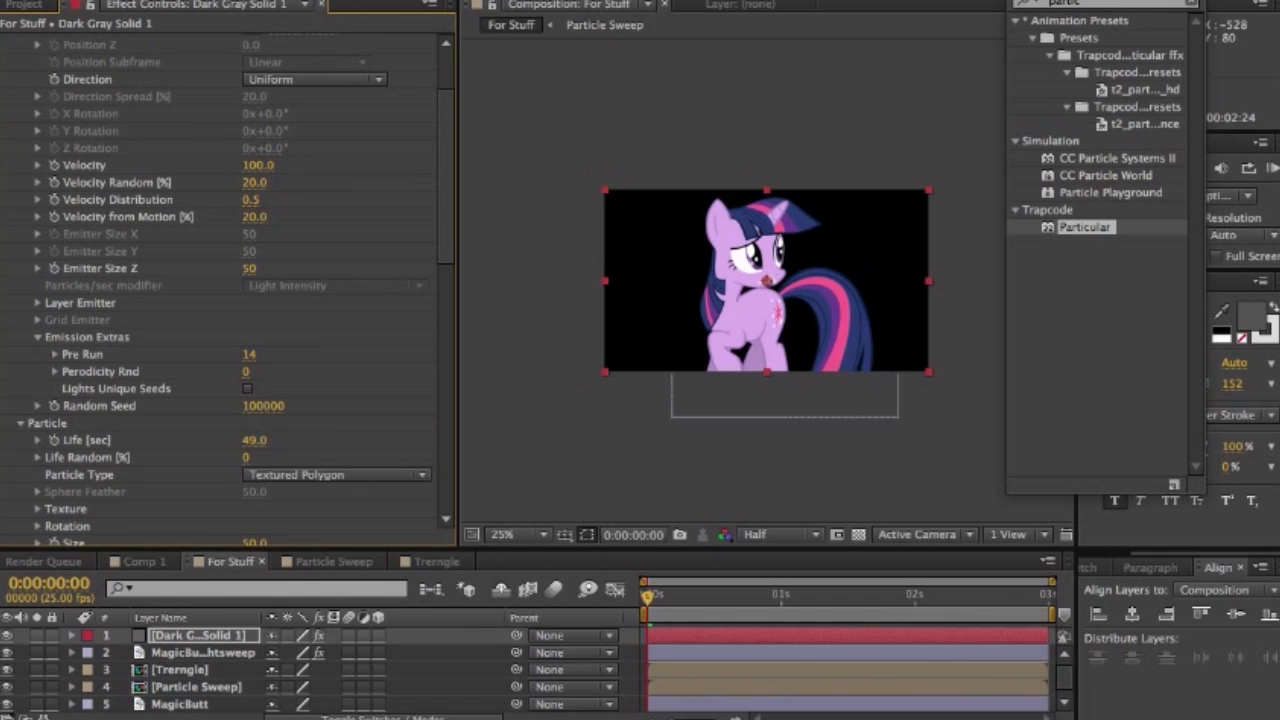
click(38, 303)
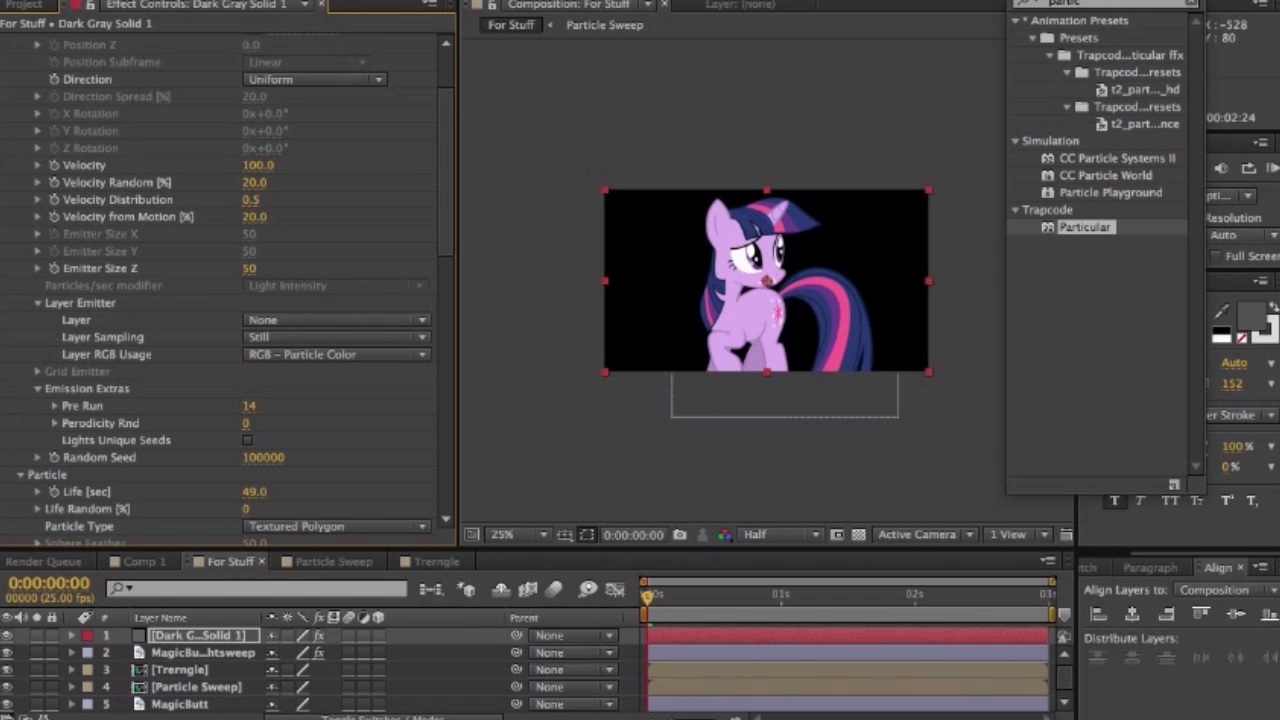
click(336, 320)
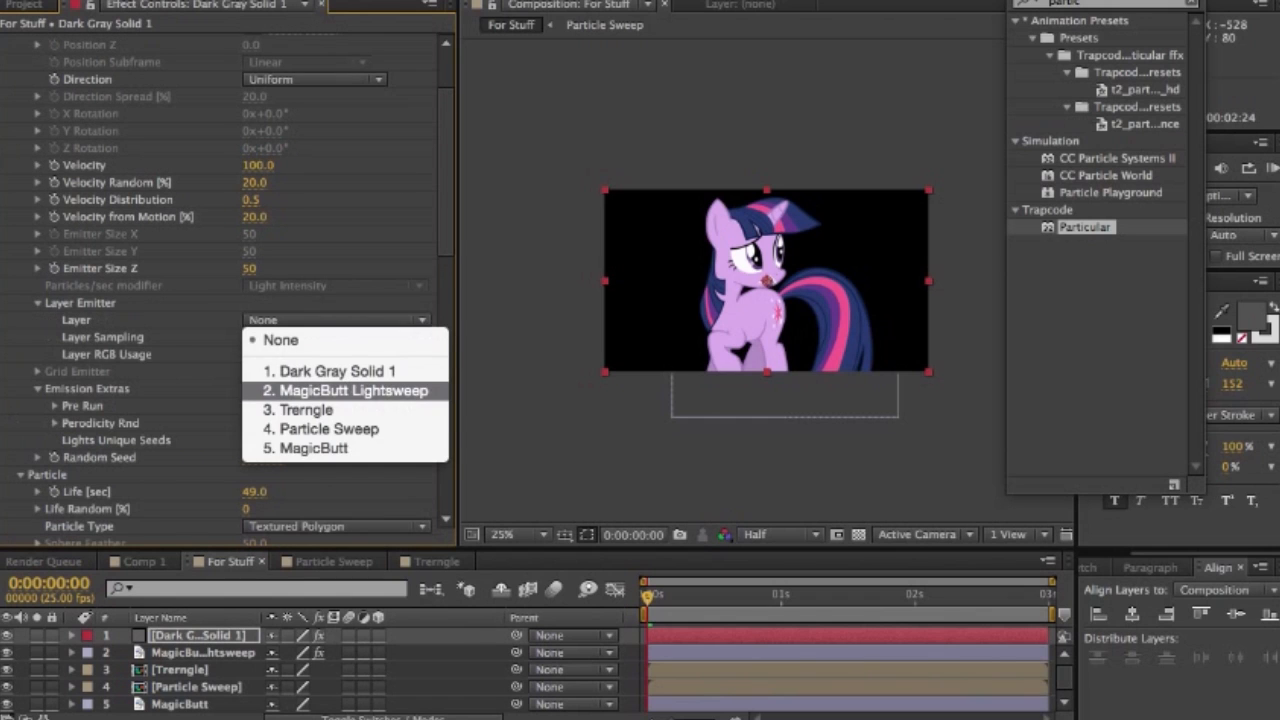
click(346, 391)
key(Return)
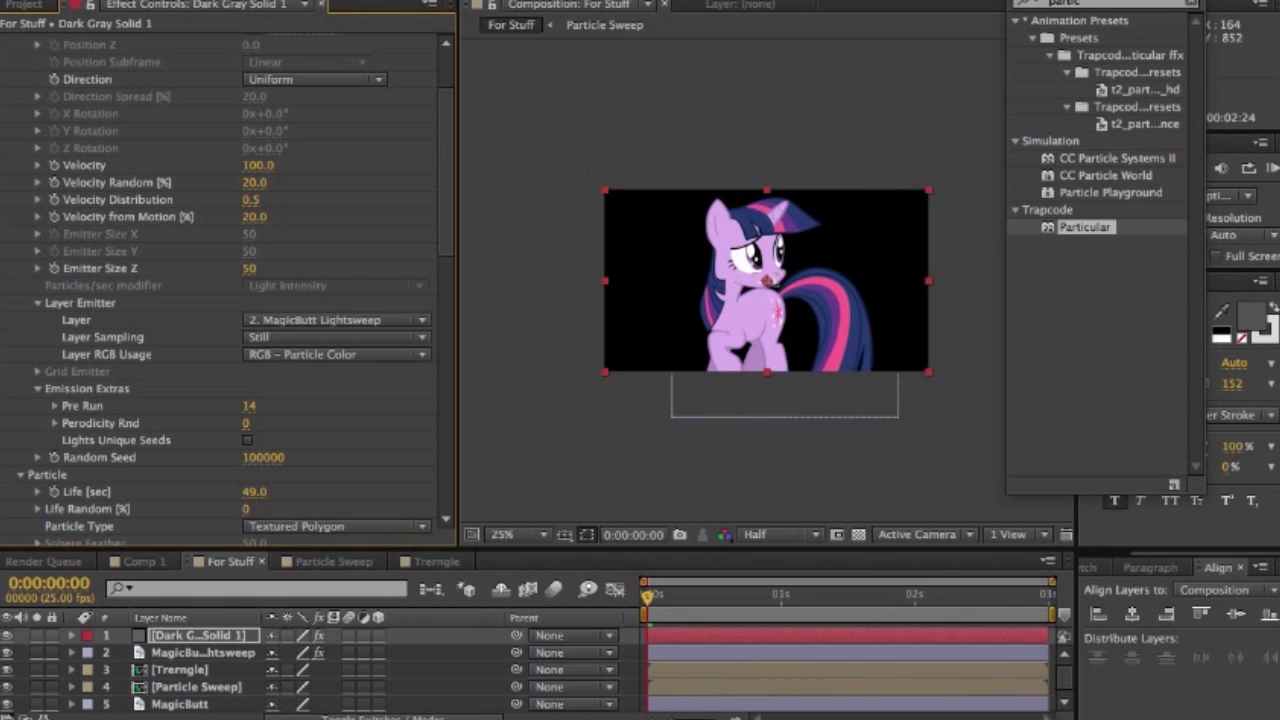
- Make the Particle Sweep layer 3D and choose it as the source layer of Particular's layer emitter
click(378, 687)
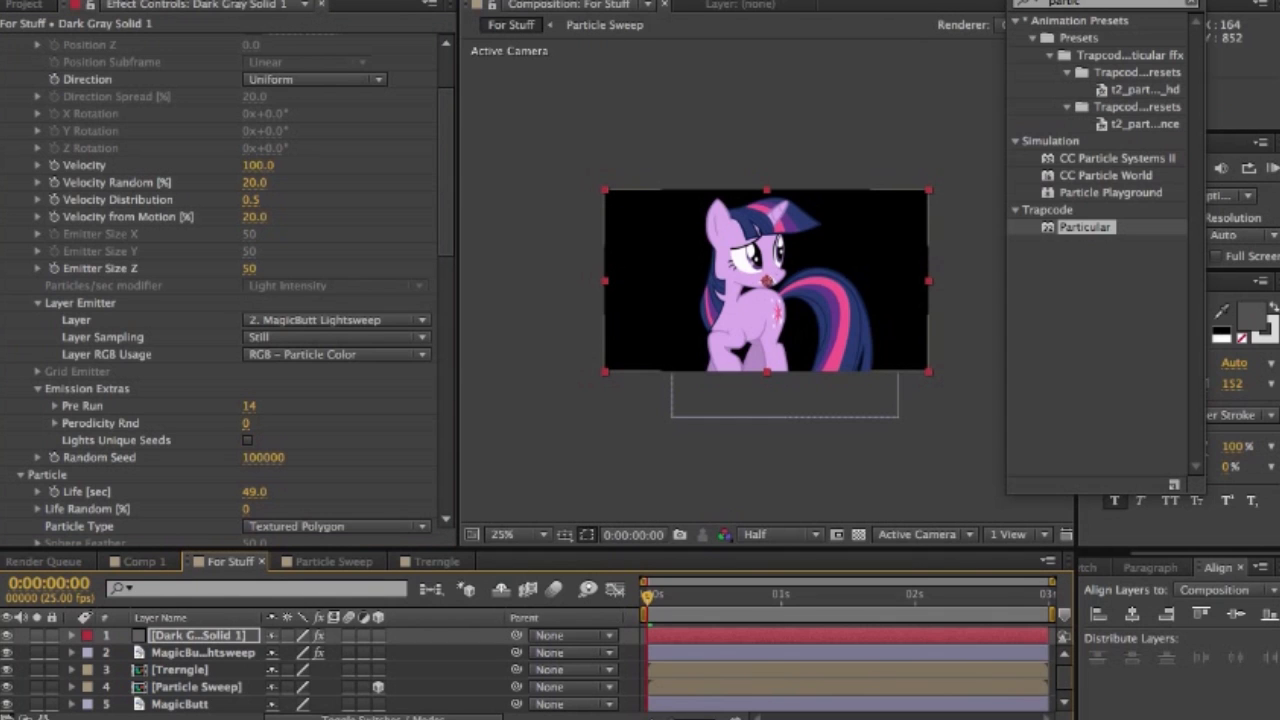
drag(446, 172, 446, 178)
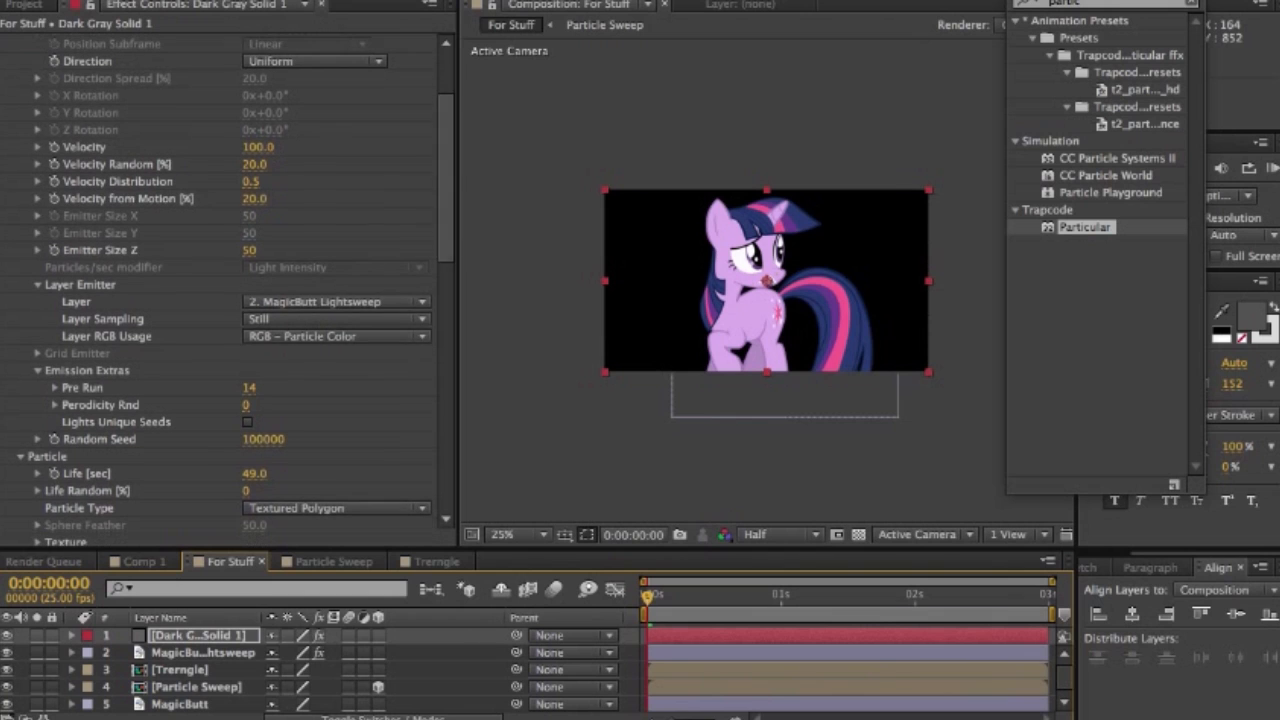
click(337, 302)
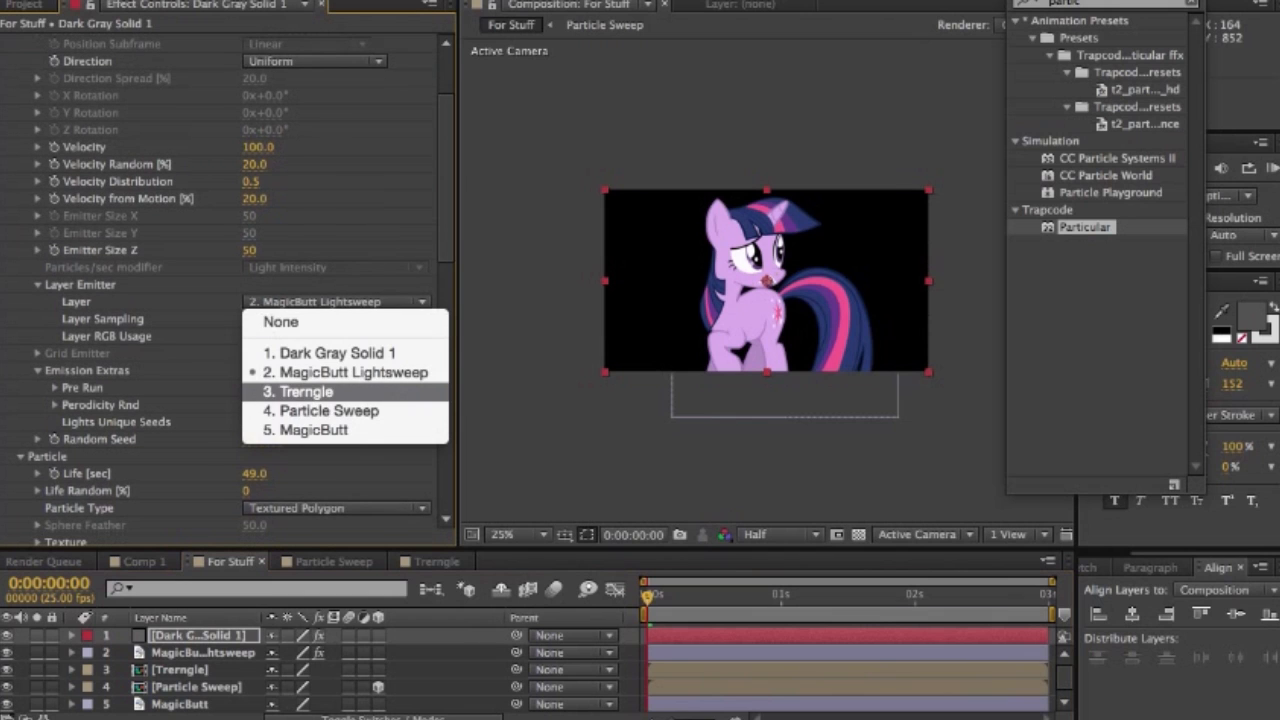
click(281, 322)
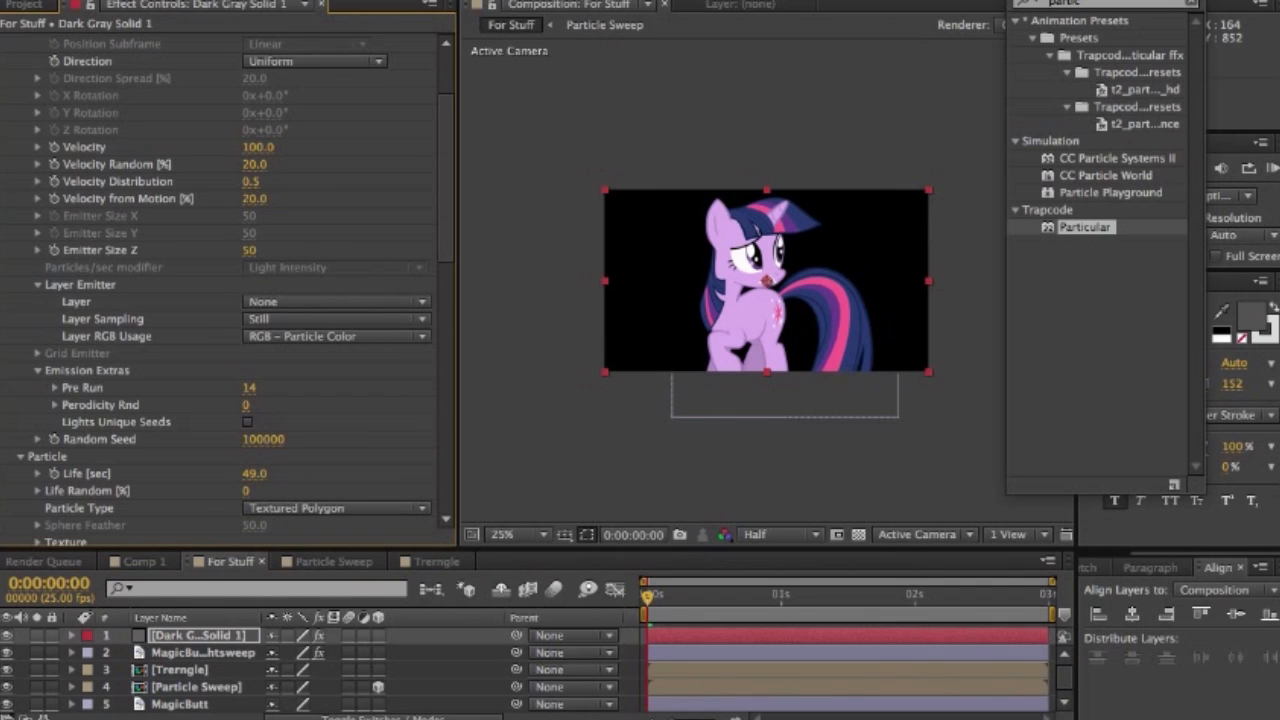
click(337, 302)
click(337, 302)
click(337, 302)
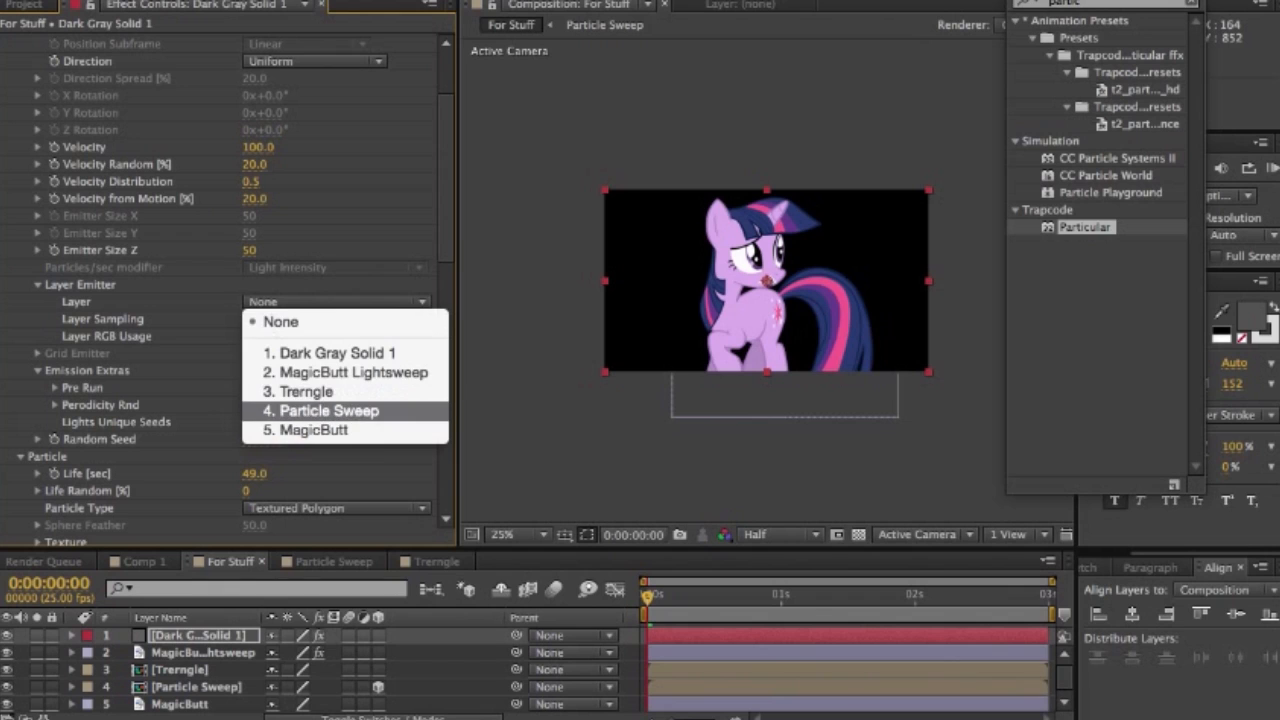
click(329, 411)
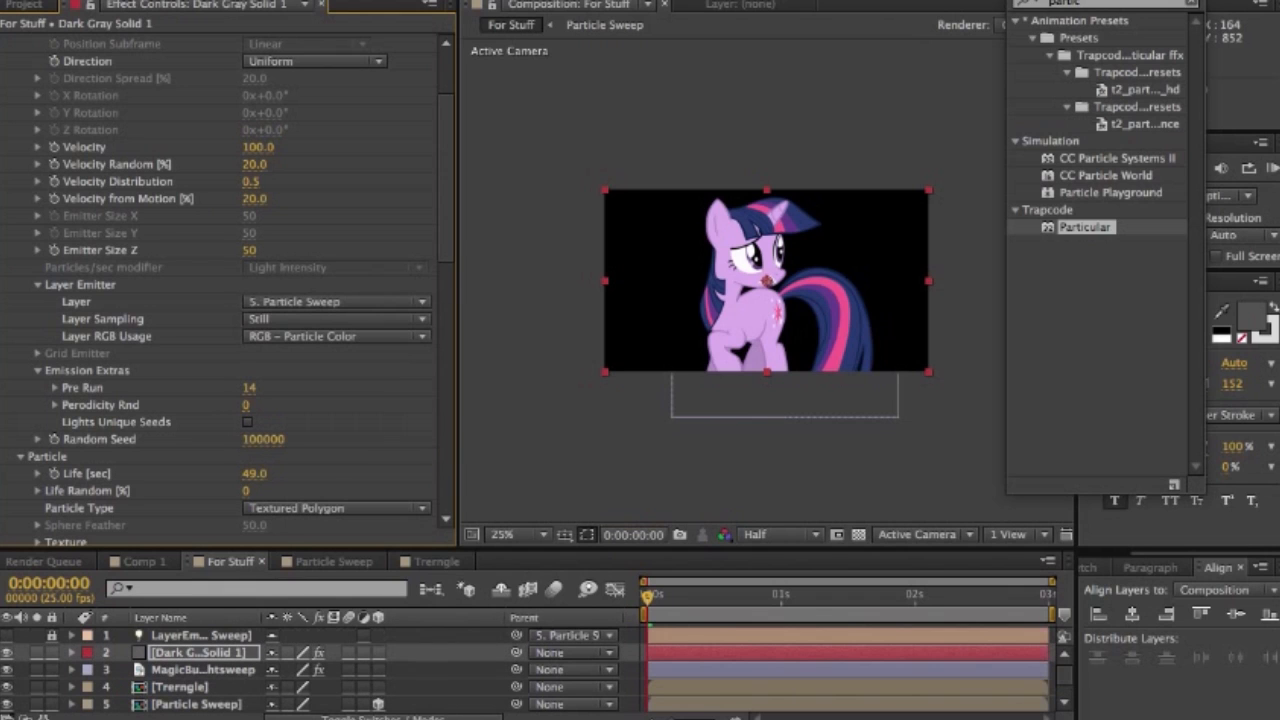
- Move to frame 7 and set the particle texture layer to Trerngle
click(685, 596)
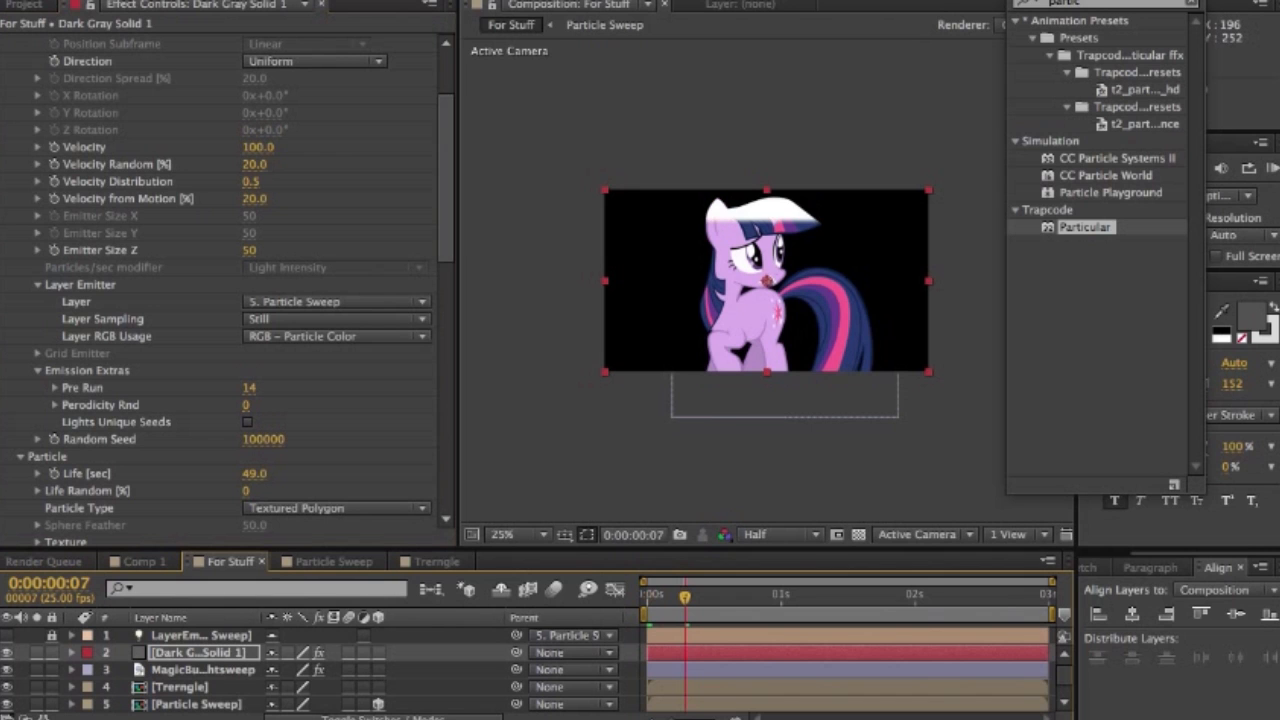
scroll(220, 300, down, 7)
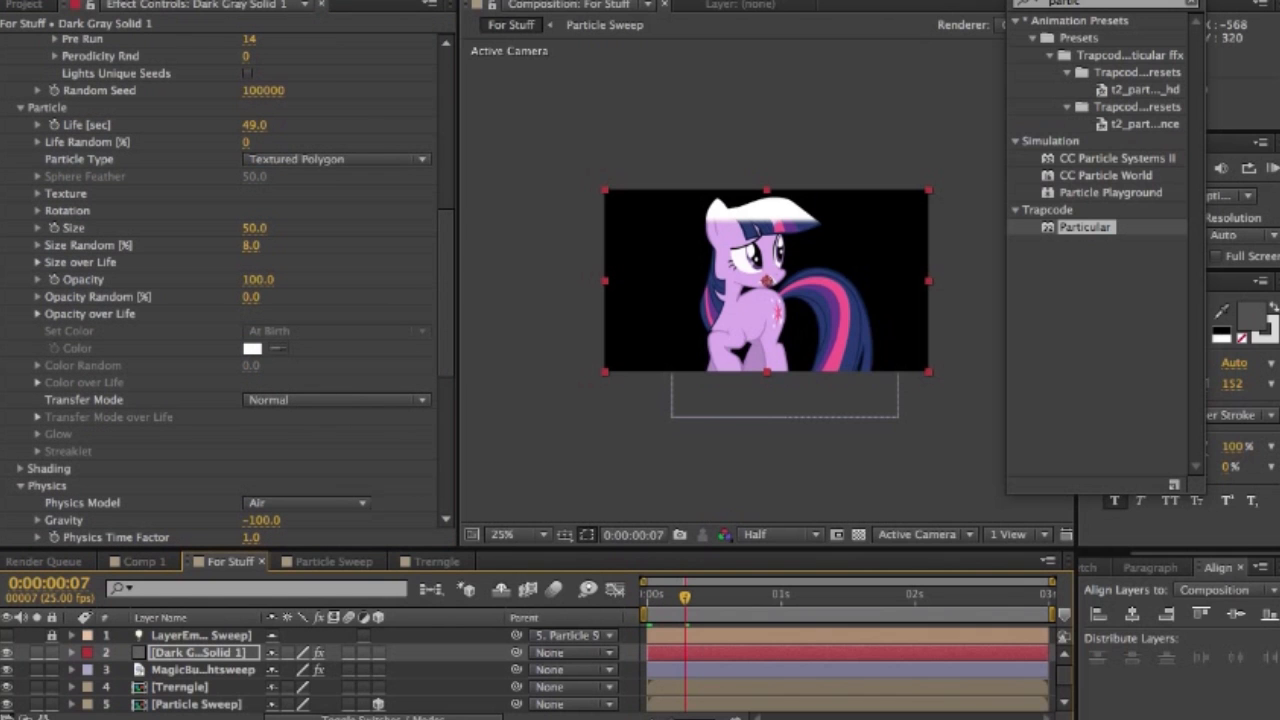
scroll(220, 300, down, 1)
scroll(220, 300, down, 8)
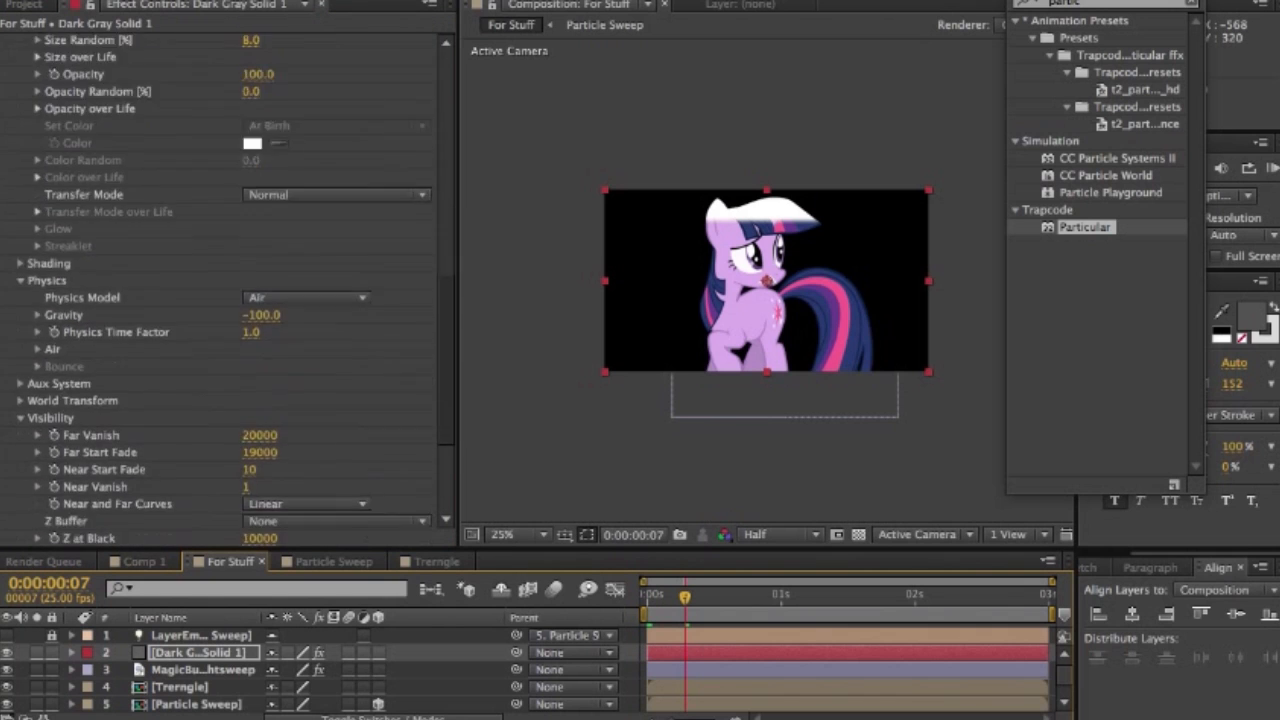
scroll(220, 300, up, 5)
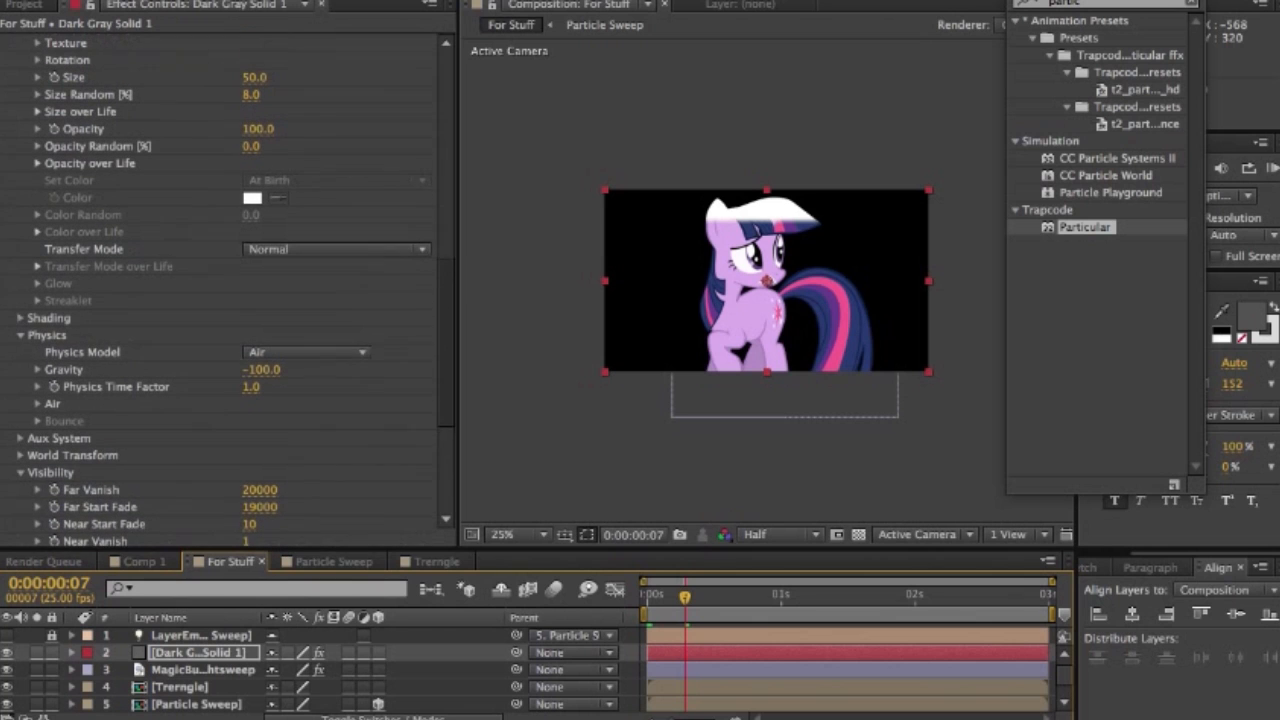
scroll(220, 300, up, 3)
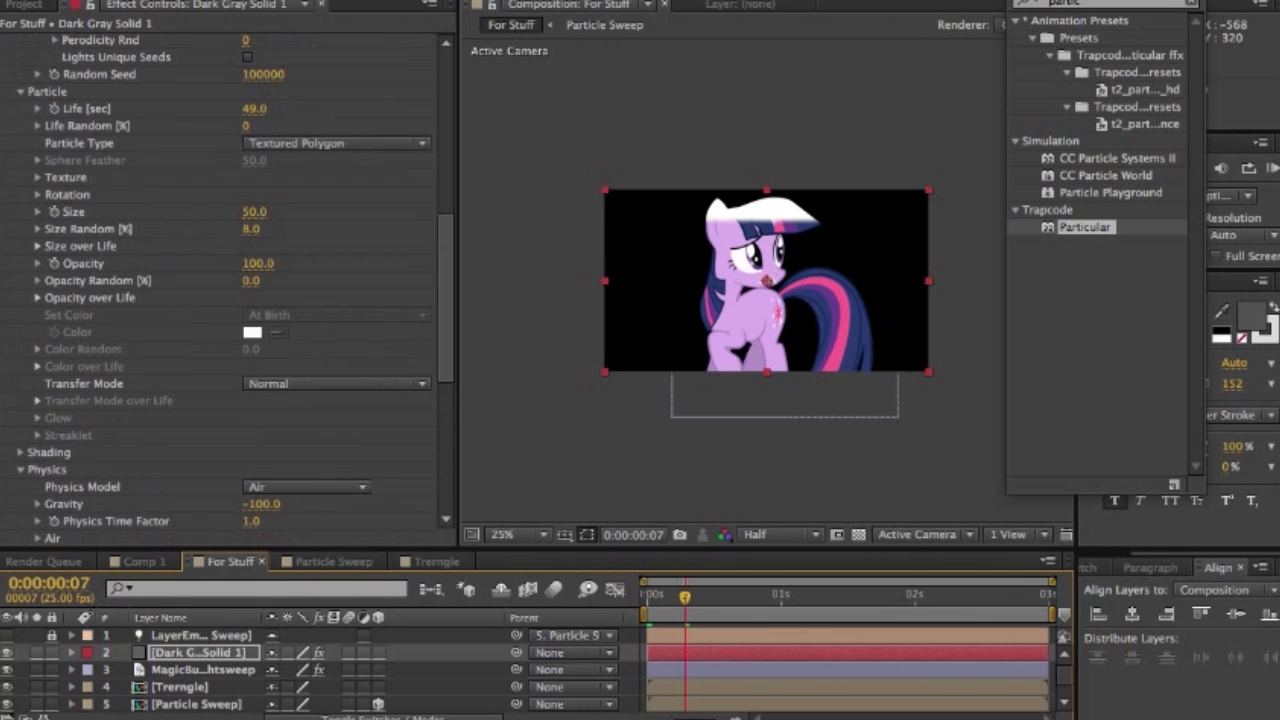
click(38, 178)
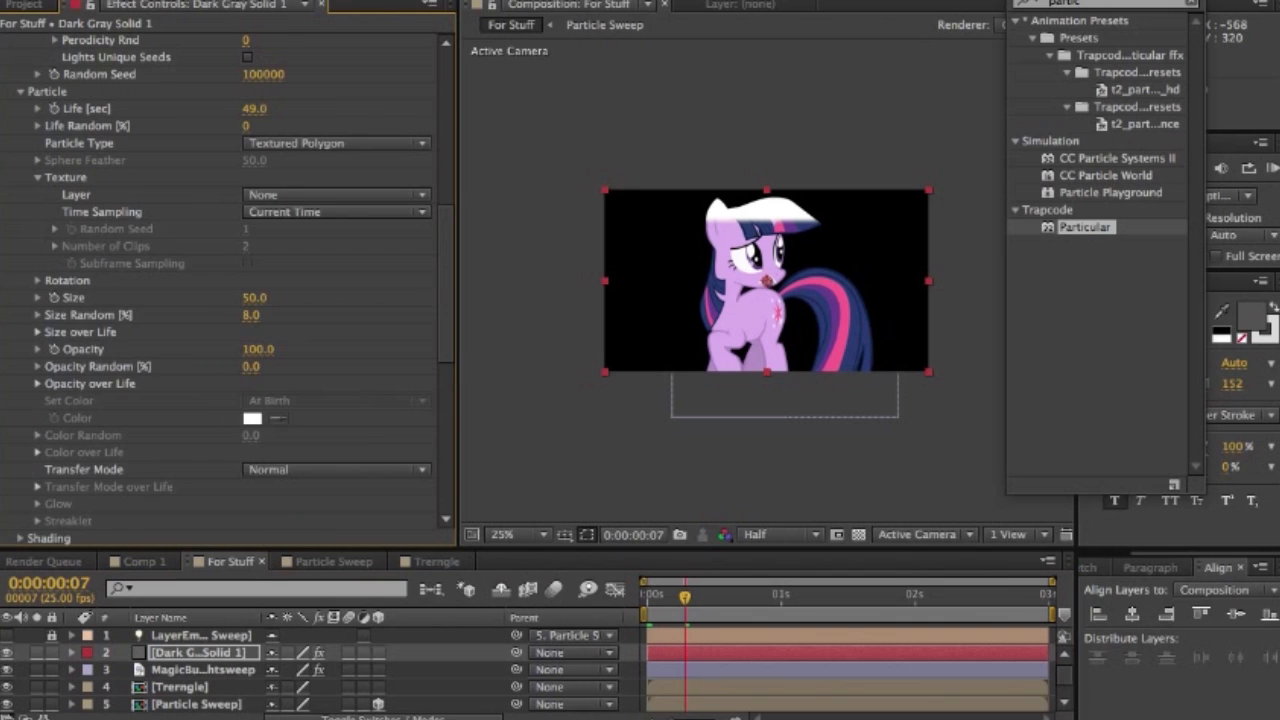
click(336, 195)
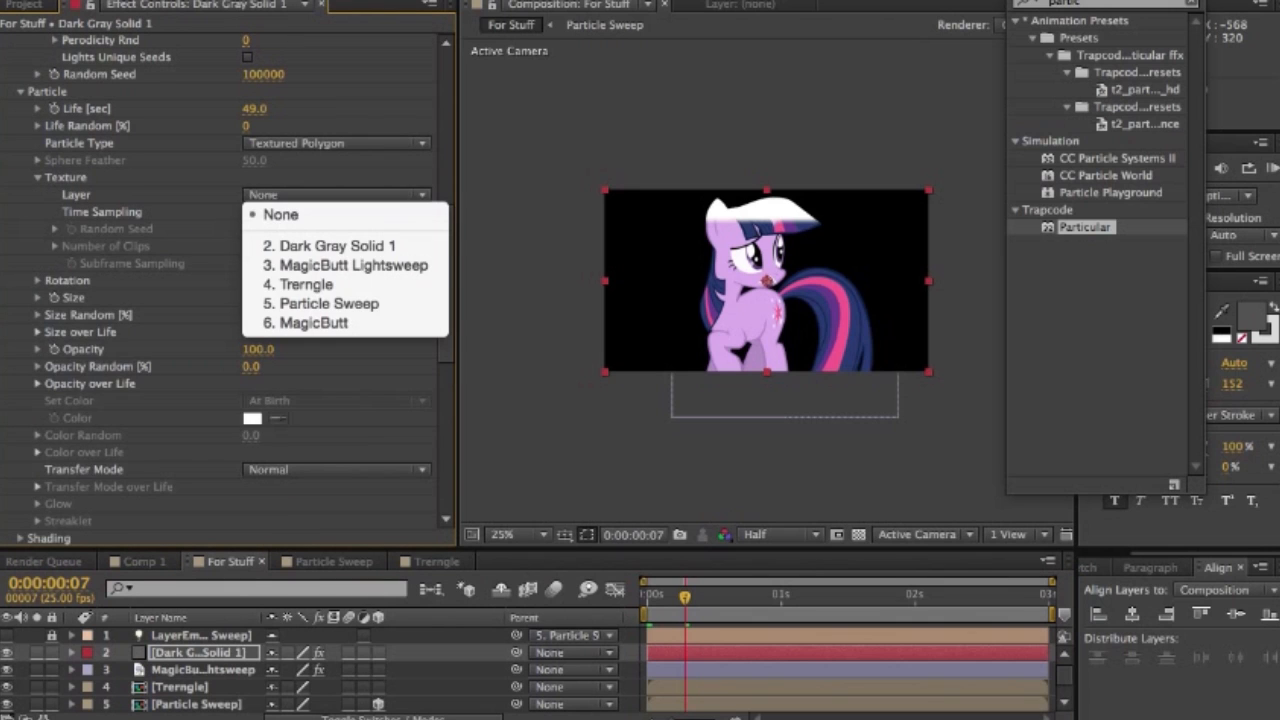
click(306, 285)
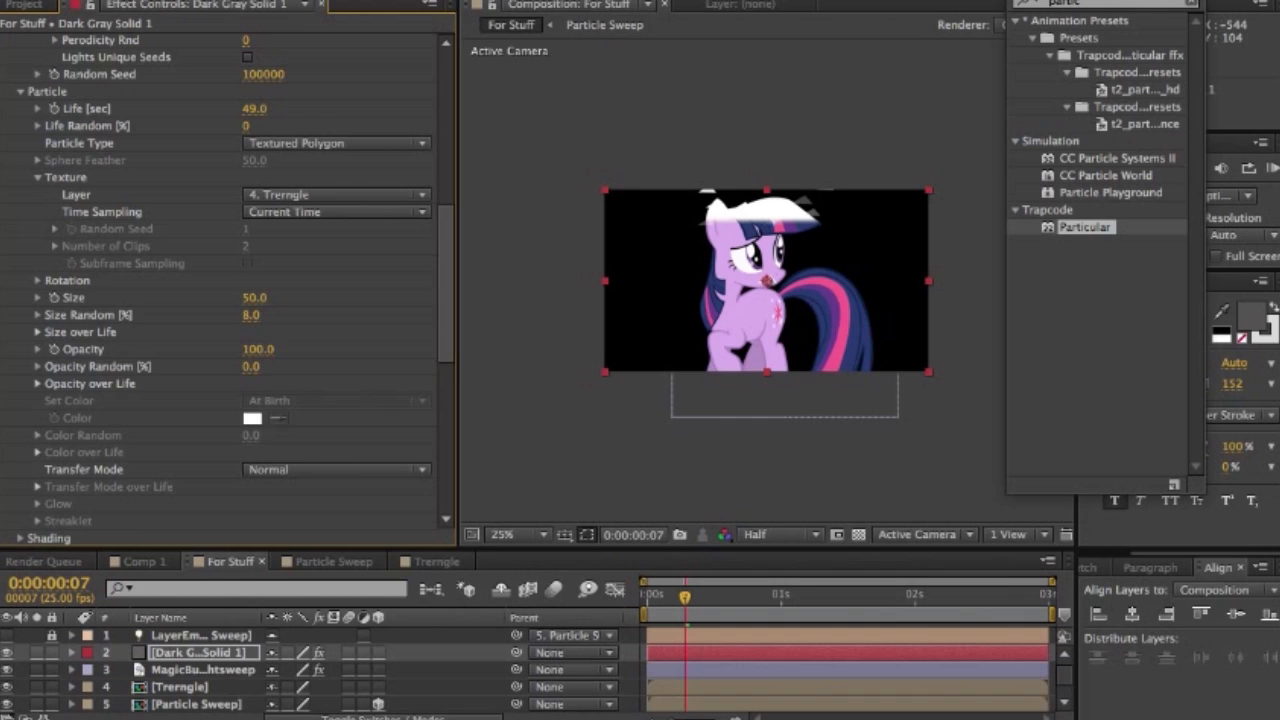
- Set Random Rotation to 41 in the Particular particle rotation settings of Dark Gray Solid 1
scroll(230, 280, down, 3)
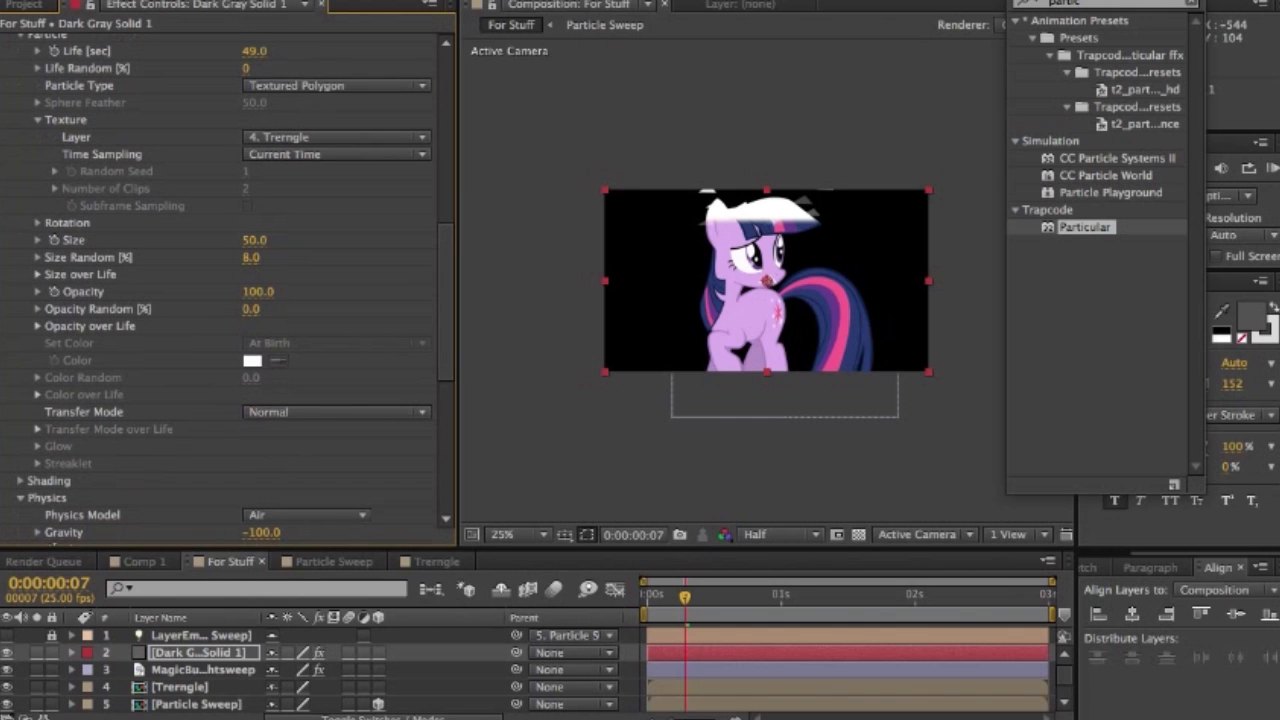
click(38, 223)
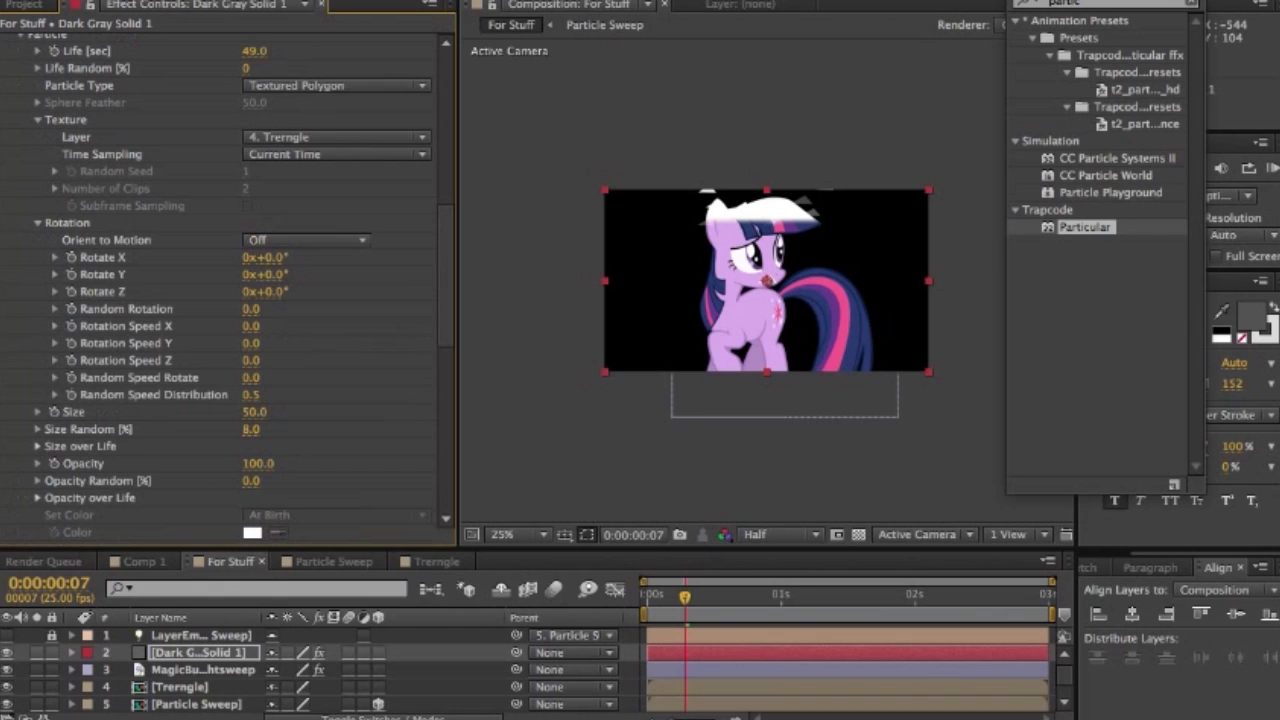
drag(251, 309, 267, 309)
click(255, 309)
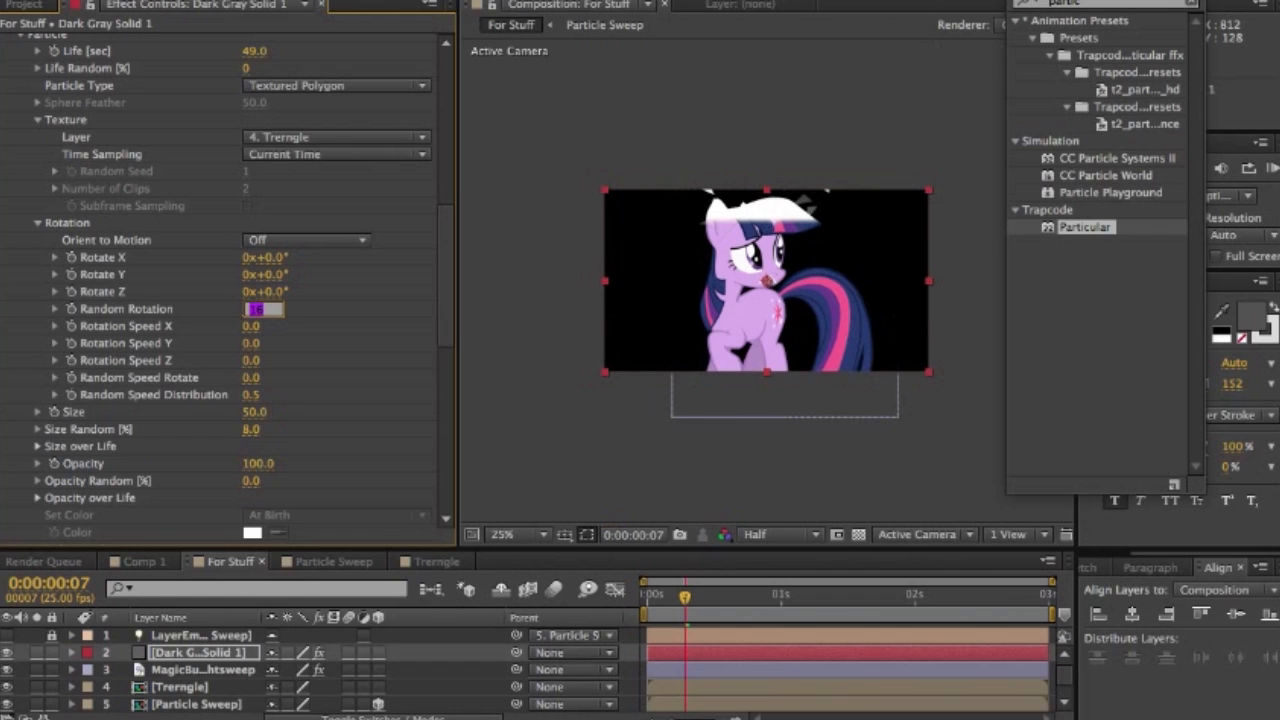
key(Return)
drag(255, 309, 280, 309)
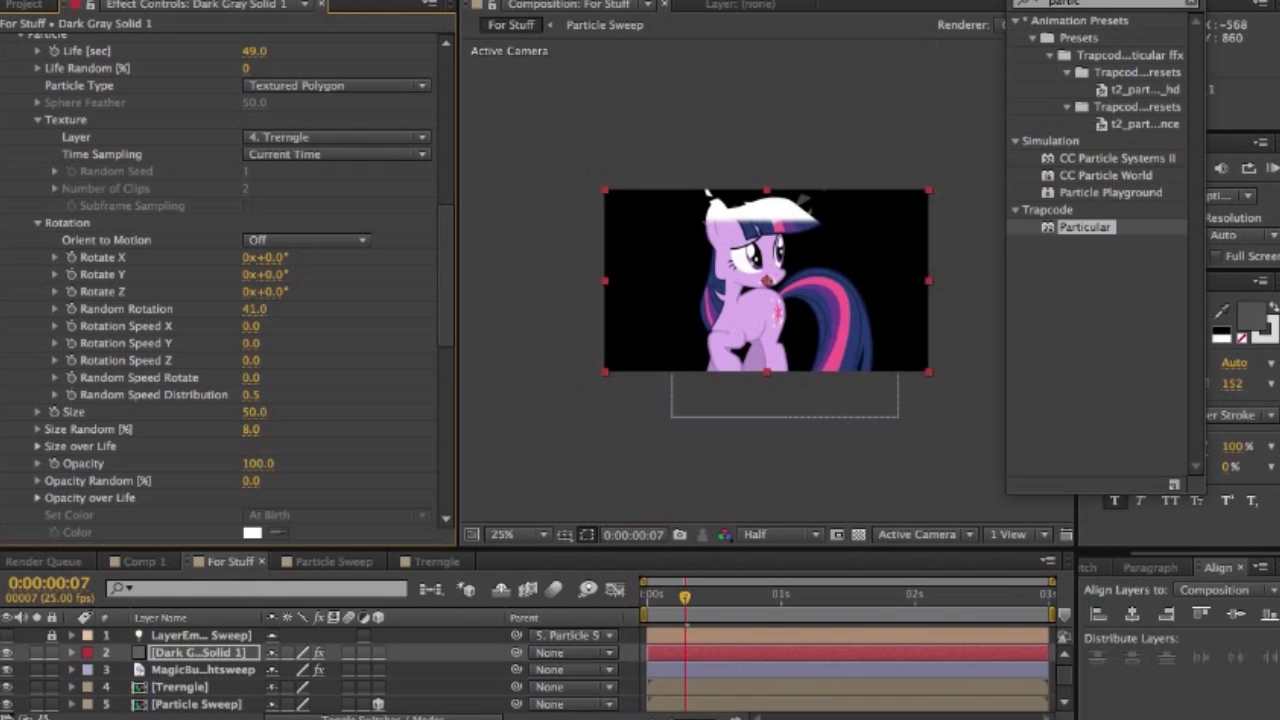
scroll(240, 290, down, 6)
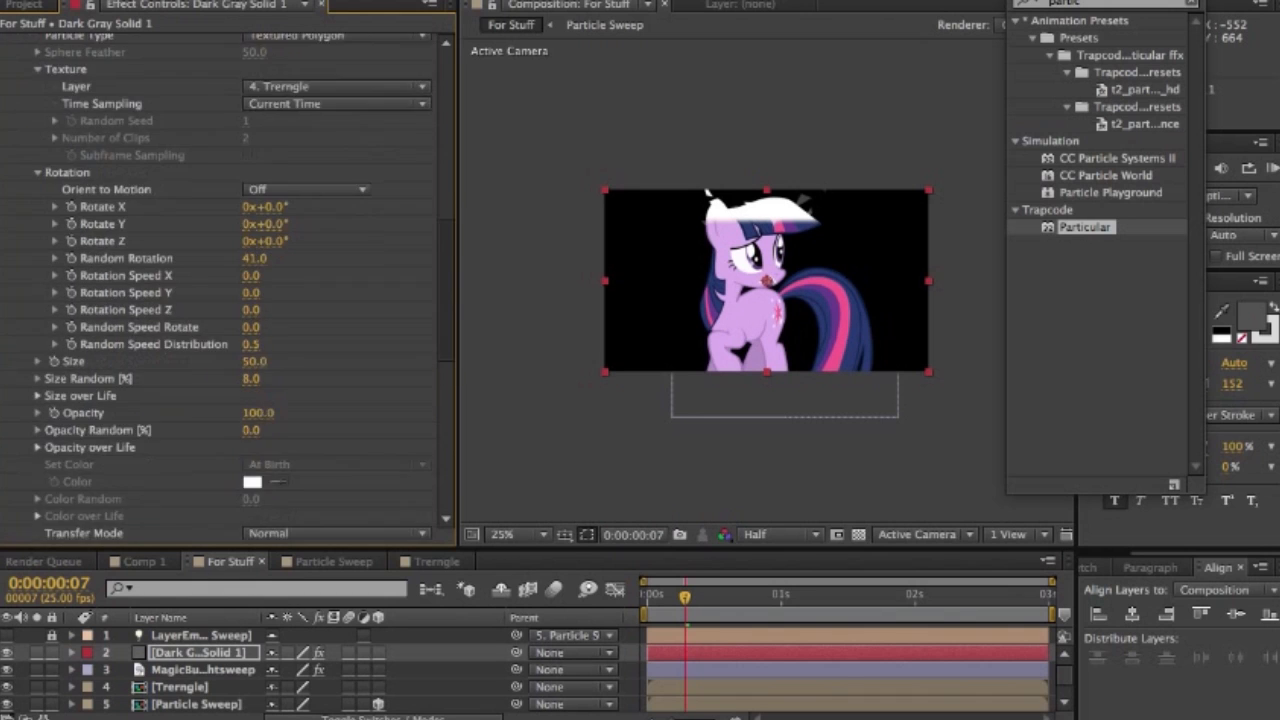
scroll(240, 290, down, 1)
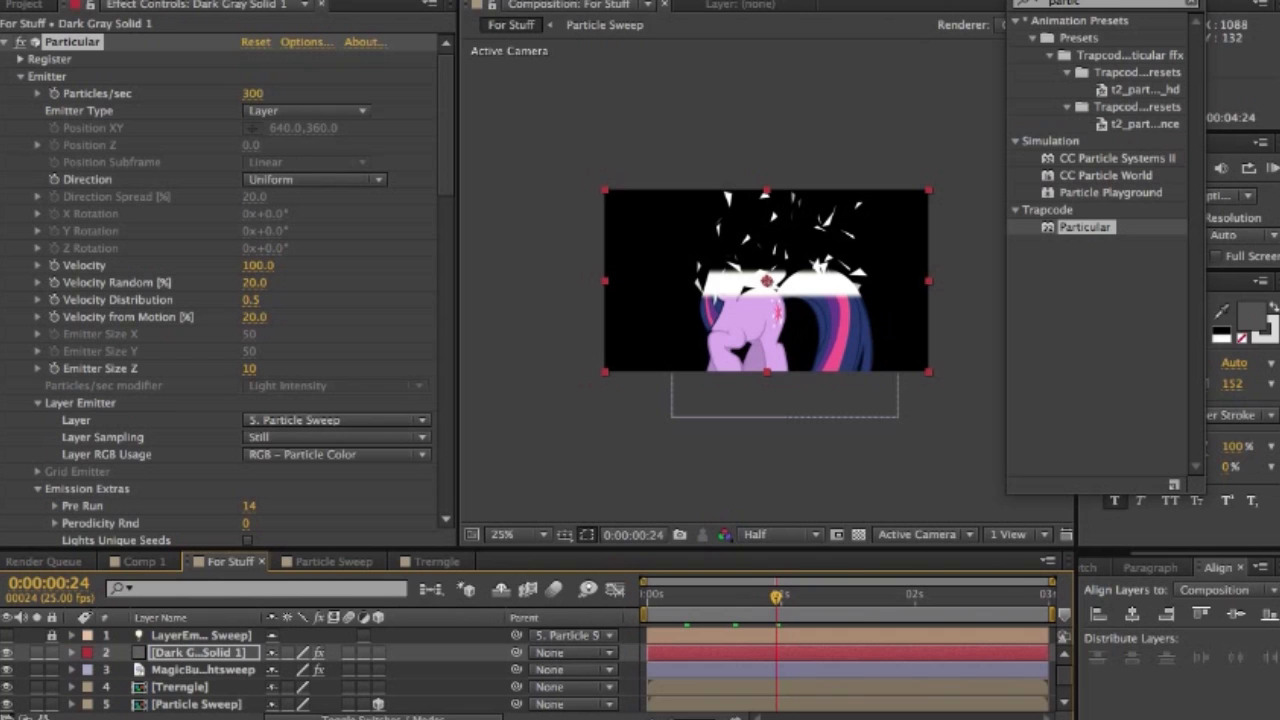
- Search the effects for "starglow" and apply Starglow to the Dark Gray Solid 1 layer
mouse_move(1105, 2)
mouse_down()
mouse_move(1069, 2)
mouse_move(1095, 2)
mouse_up()
click(1181, 3)
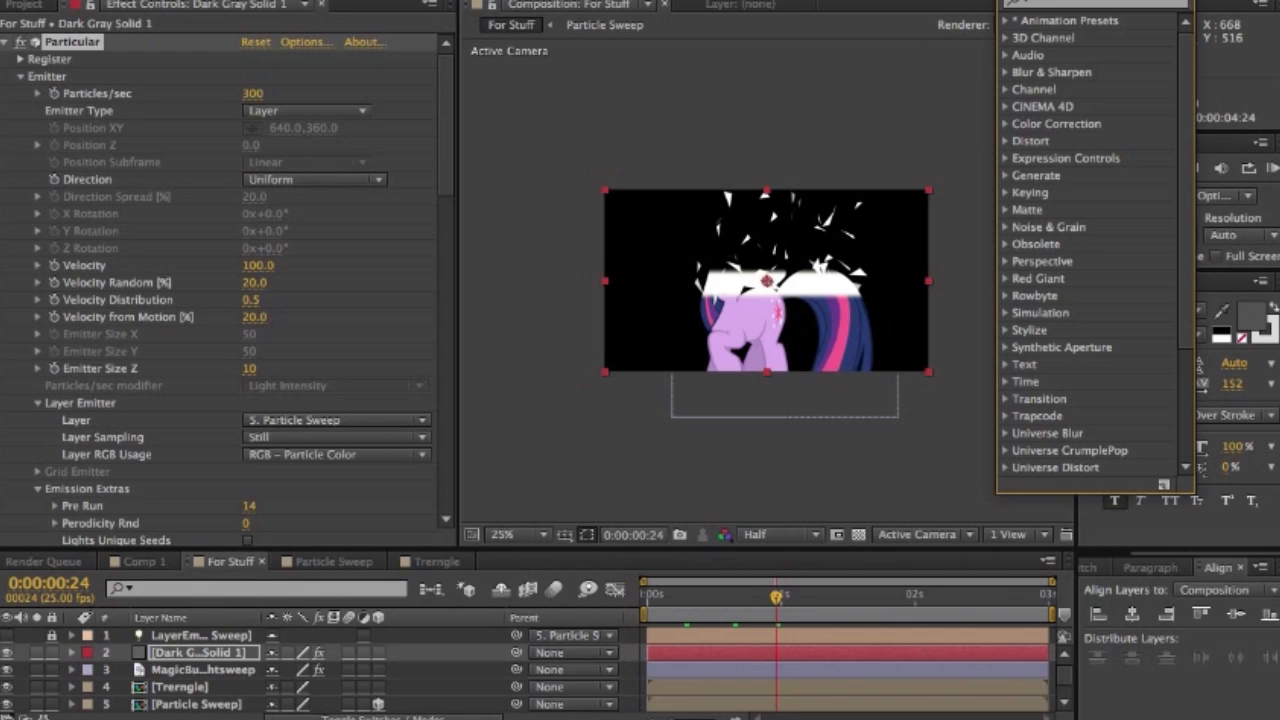
click(1040, 3)
text(starglow)
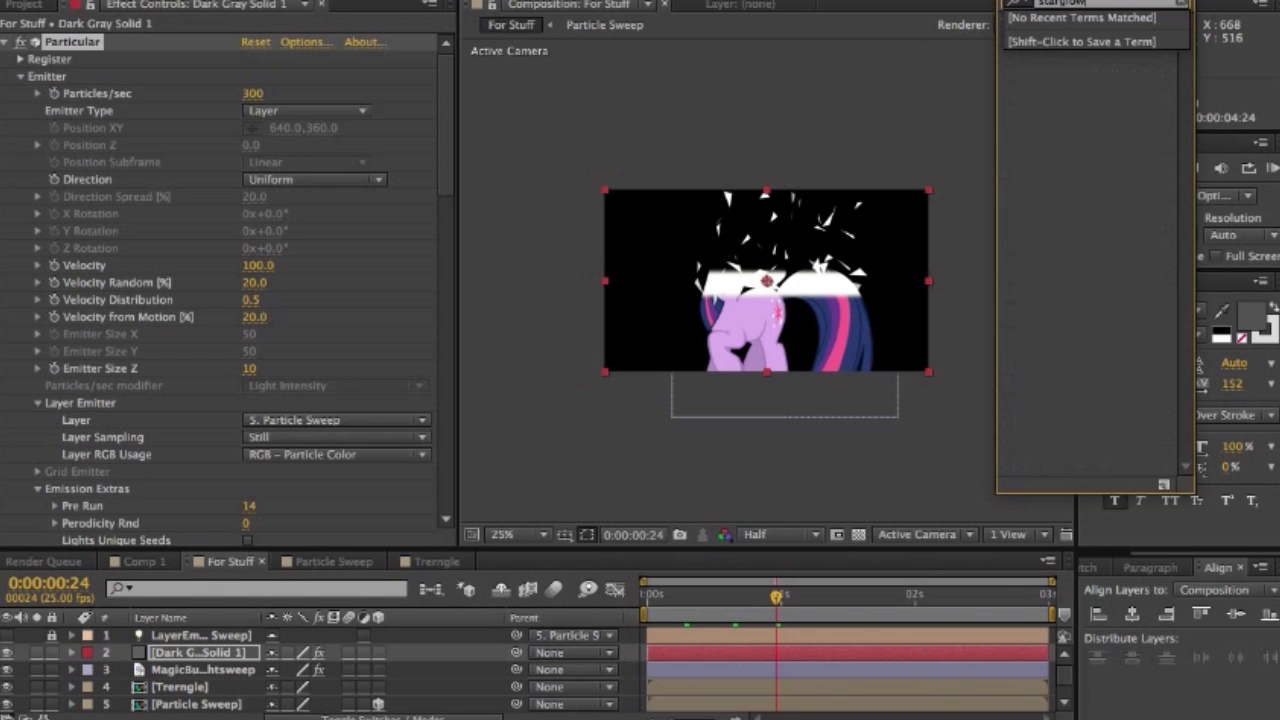
key(Return)
click(1073, 38)
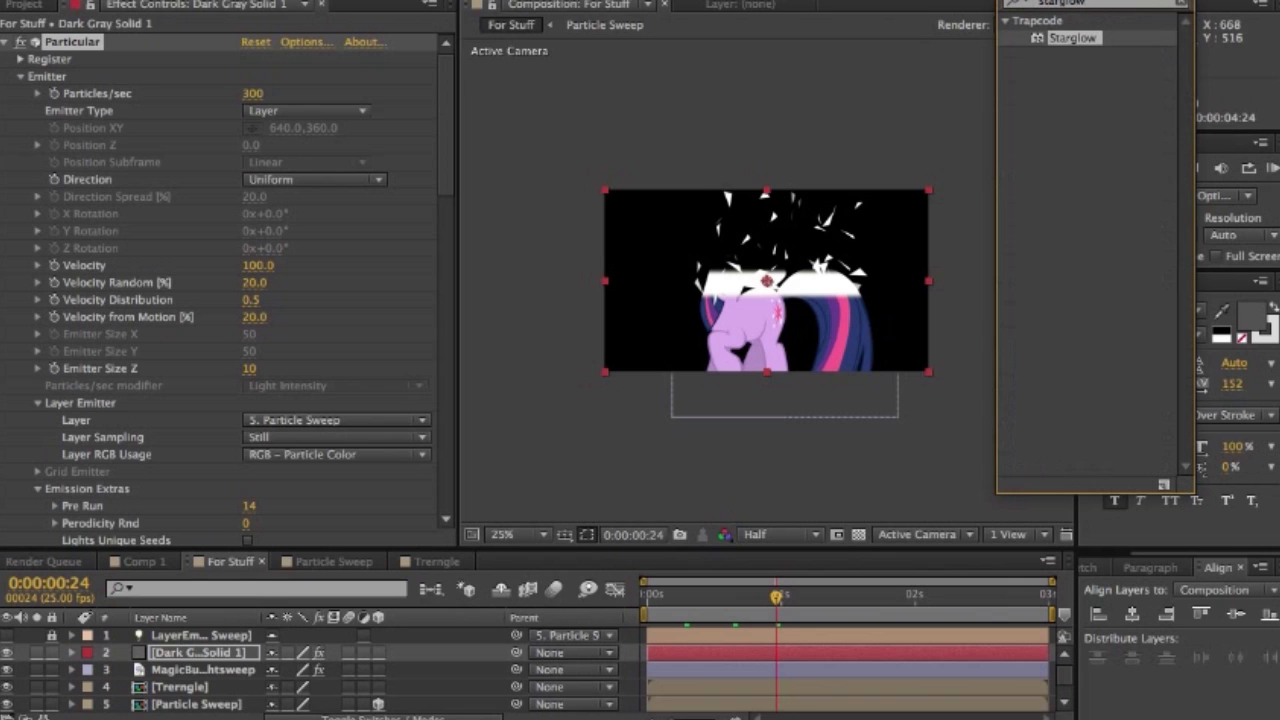
drag(1073, 38, 157, 402)
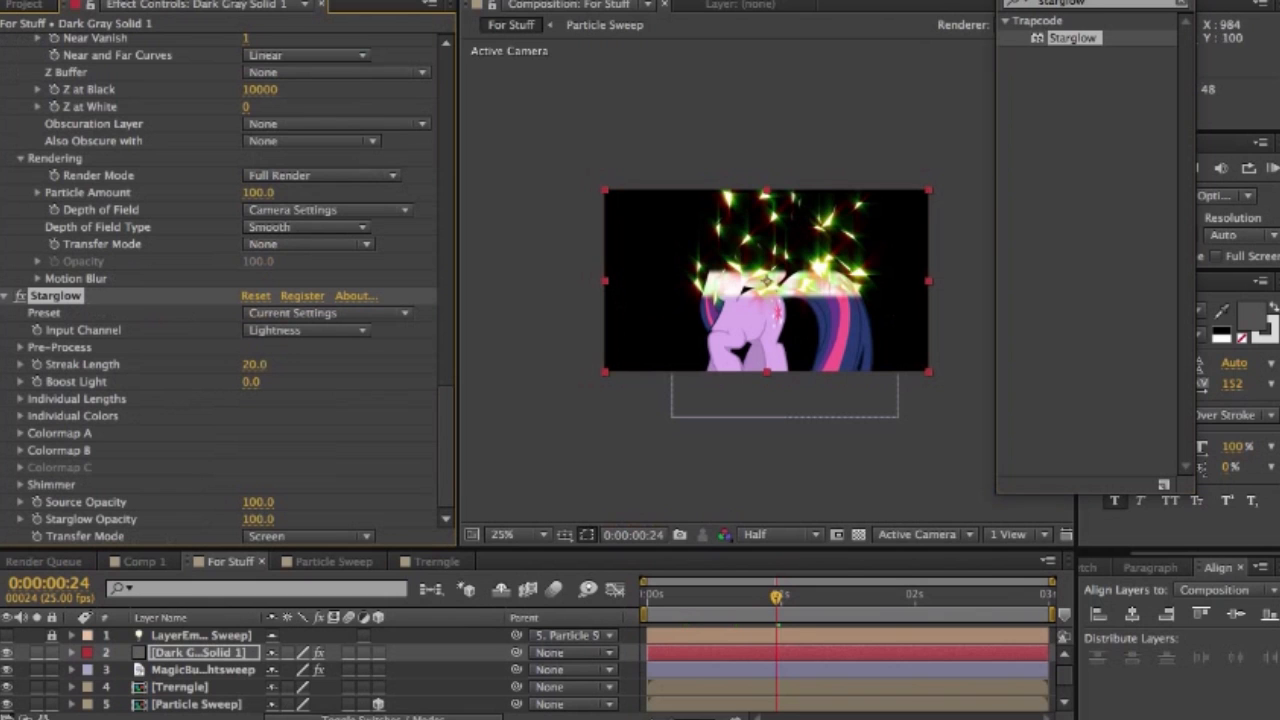
- Move the Dark Gray Solid 1 layer to the bottom of the For Stuff layer stack
mouse_move(200, 653)
mouse_down()
mouse_move(200, 697)
mouse_move(200, 660)
mouse_up()
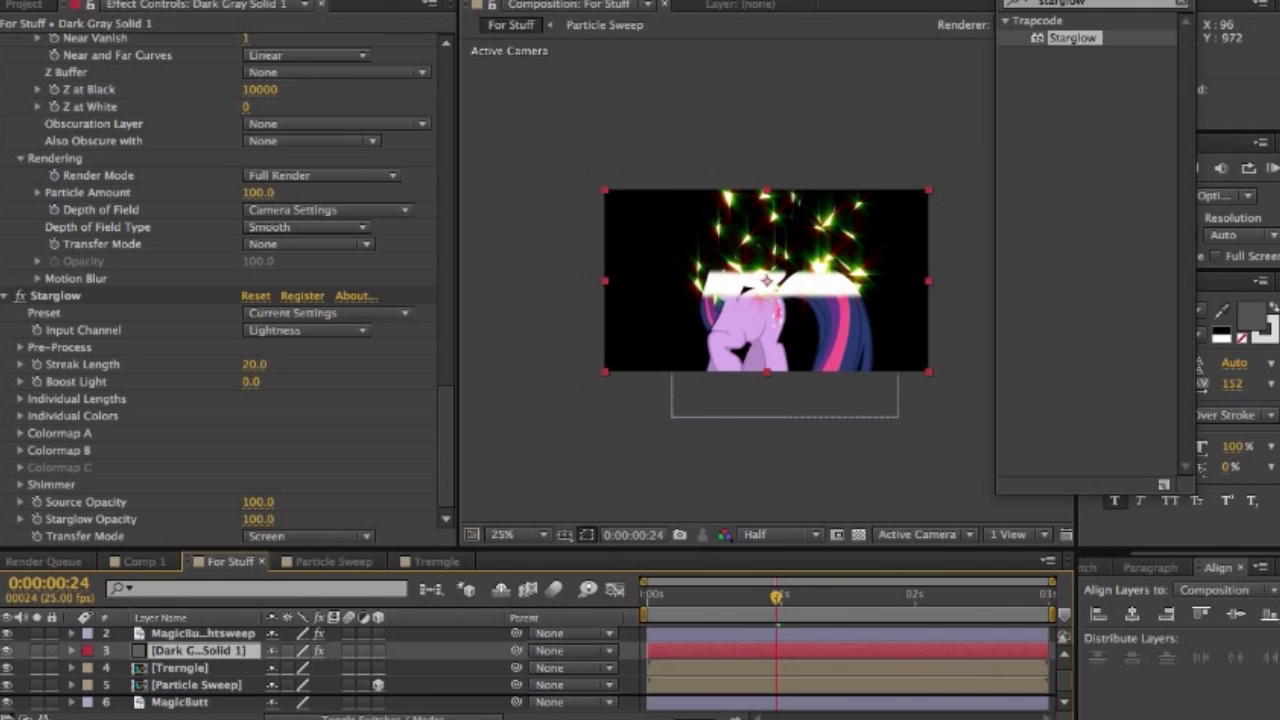
key(ctrl+shift+bracketleft)
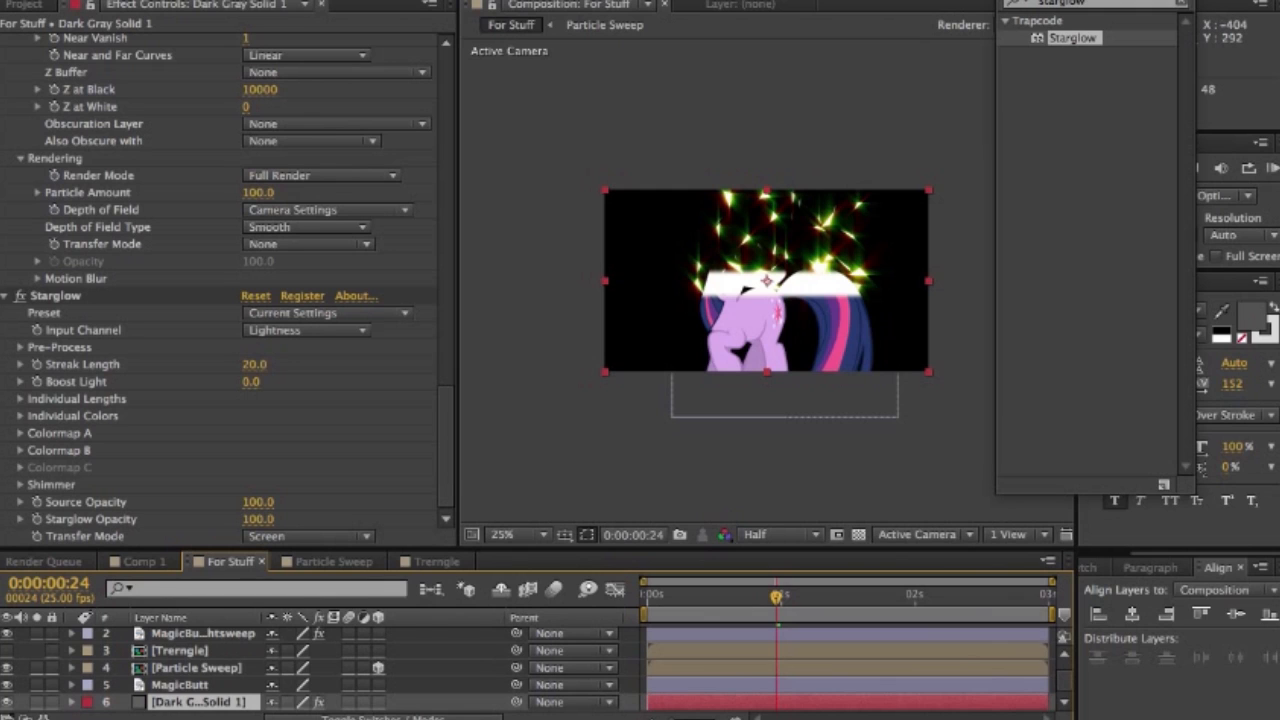
- Set the Starglow streak length to 10 and choose the Supastar preset
click(328, 313)
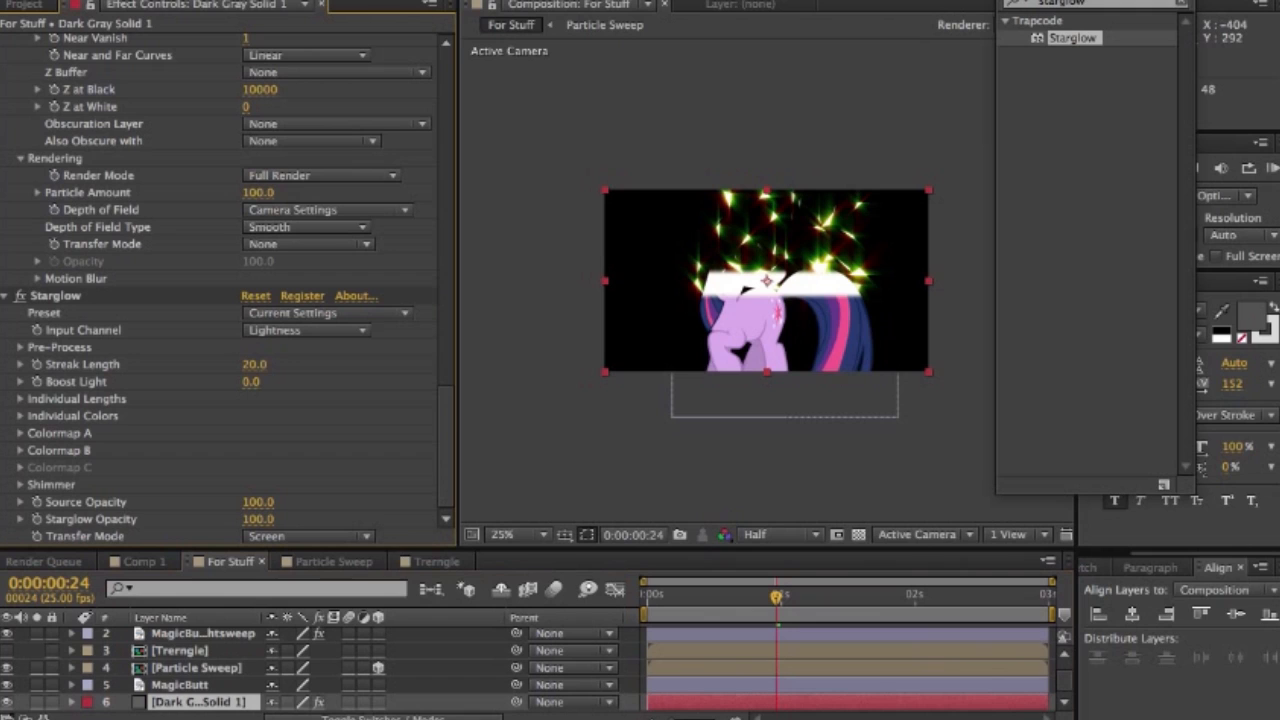
click(255, 365)
text(10)
key(Return)
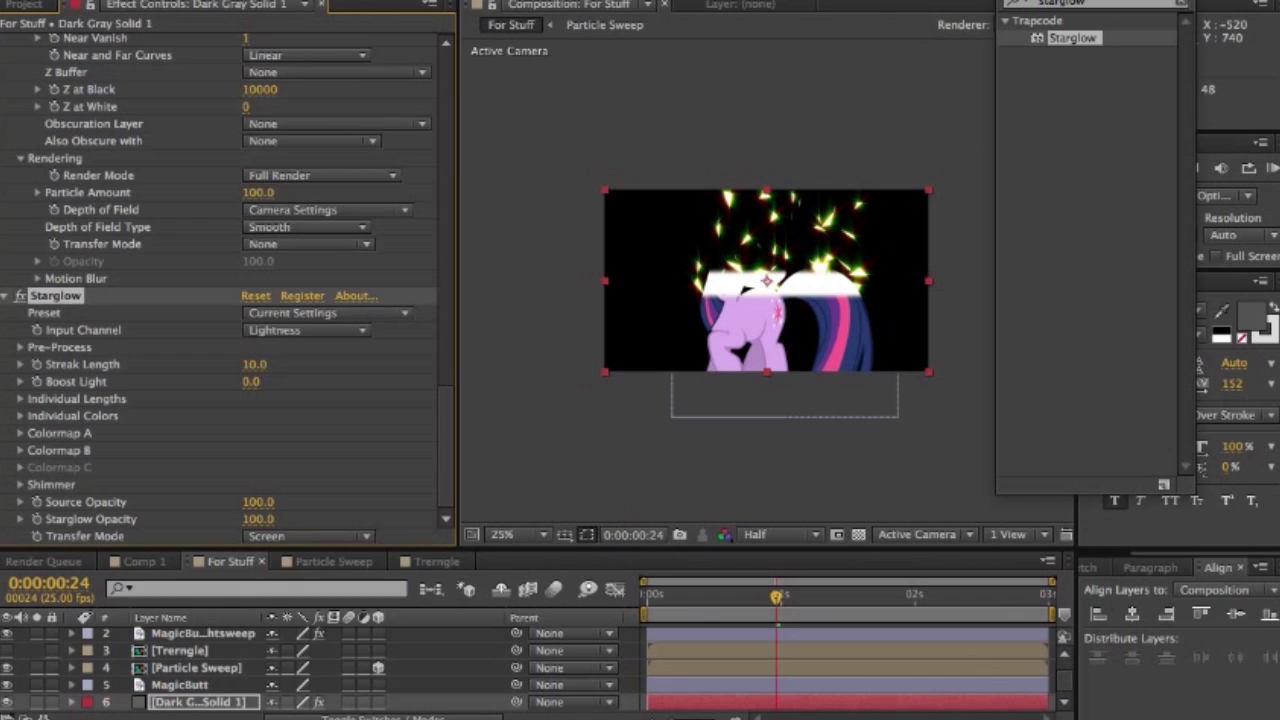
click(320, 313)
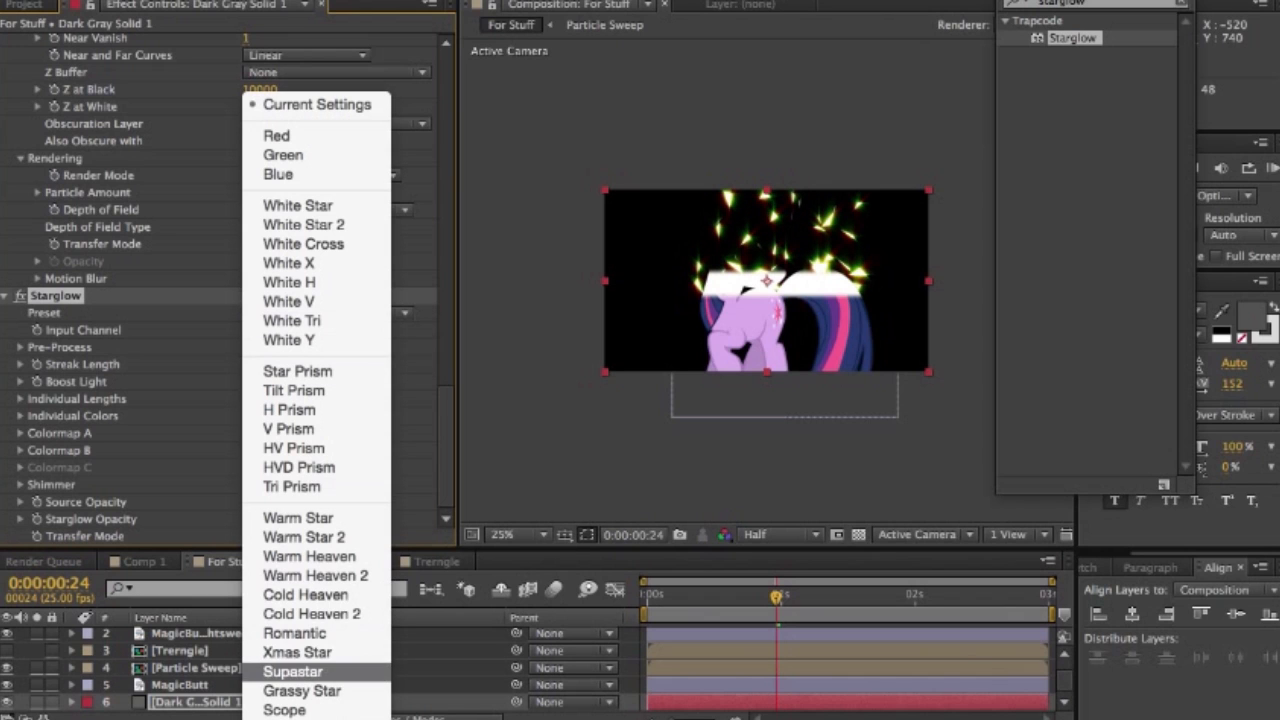
click(292, 671)
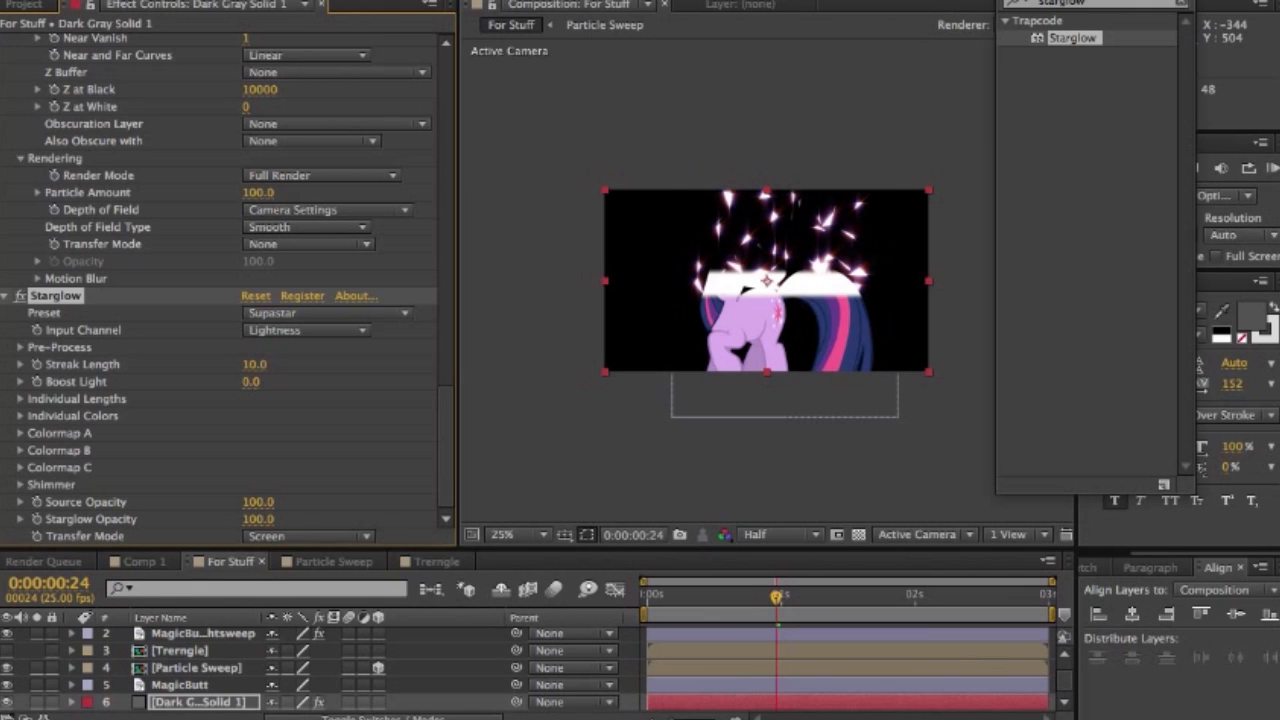
- Paste the Starglow effect onto the MagicButt Lightsweep layer and check the result at several frames
click(782, 318)
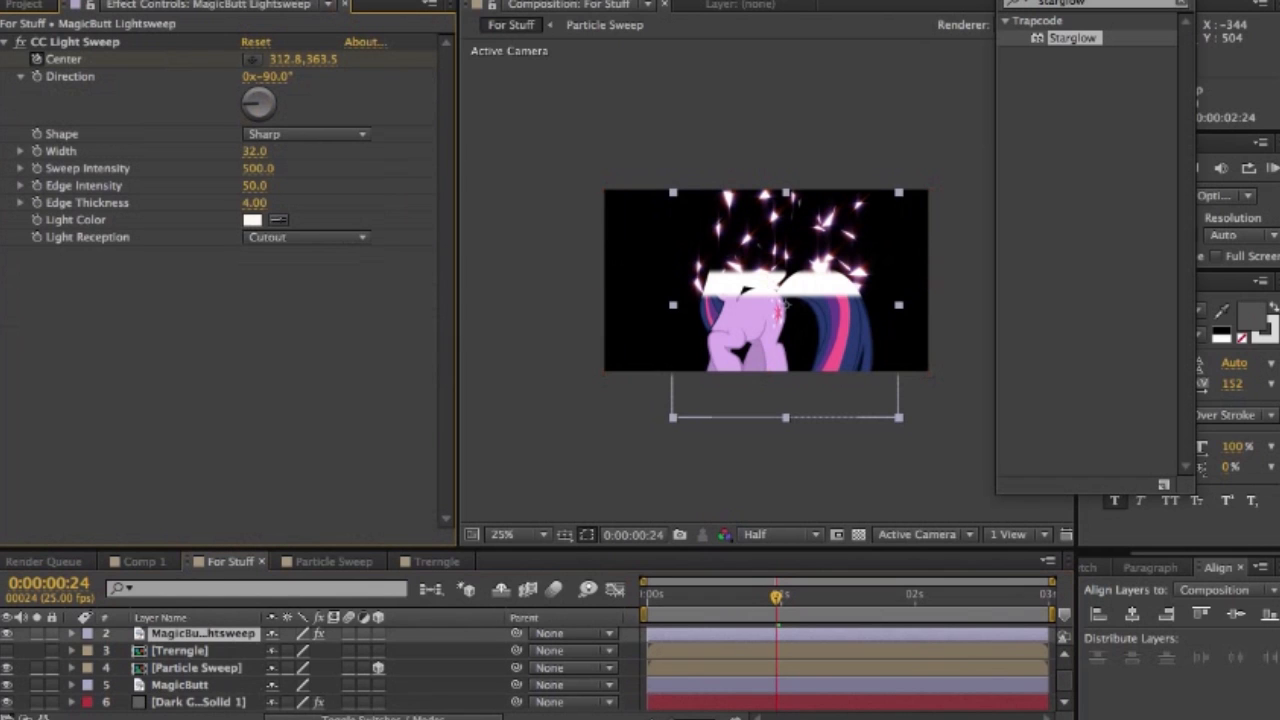
key(super+v)
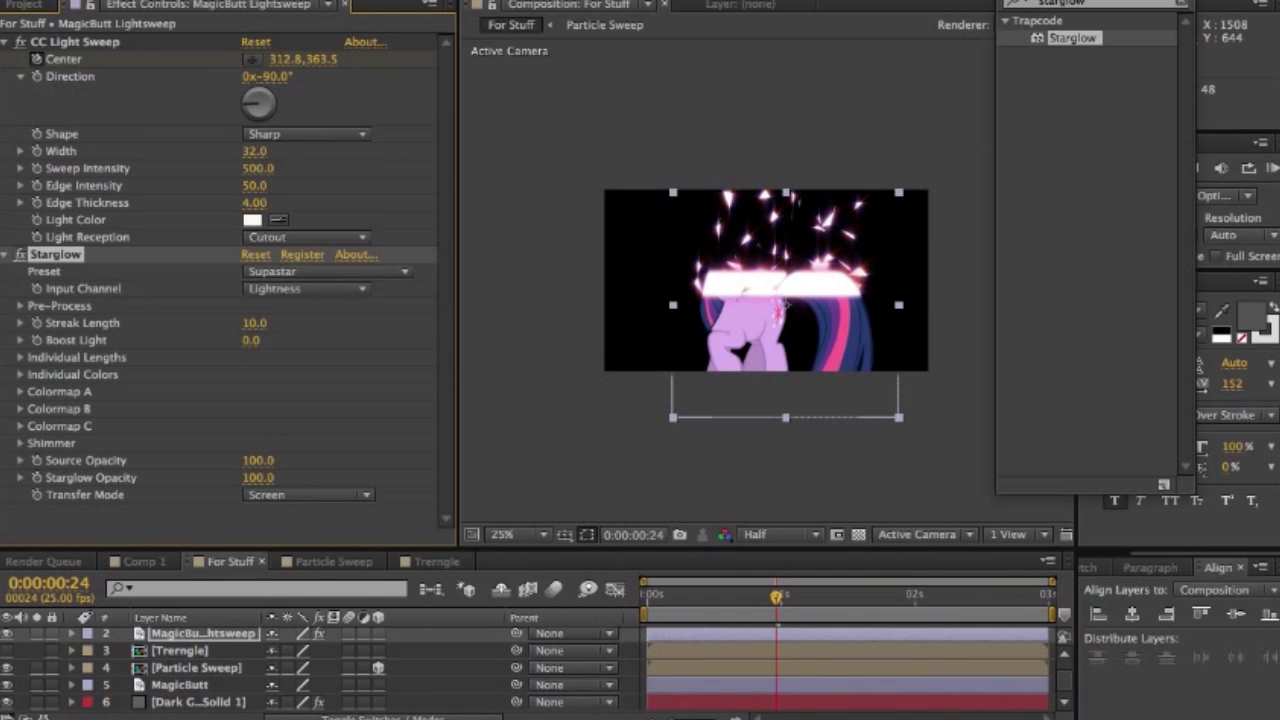
drag(776, 596, 760, 597)
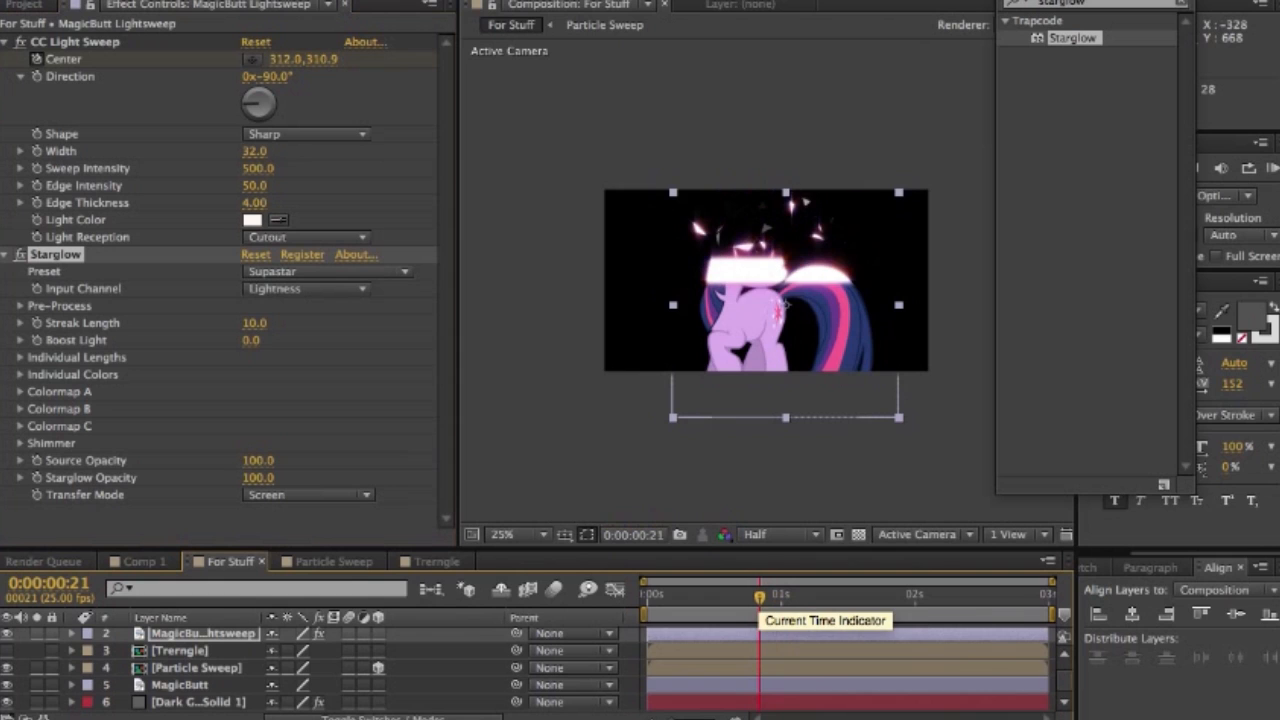
click(717, 598)
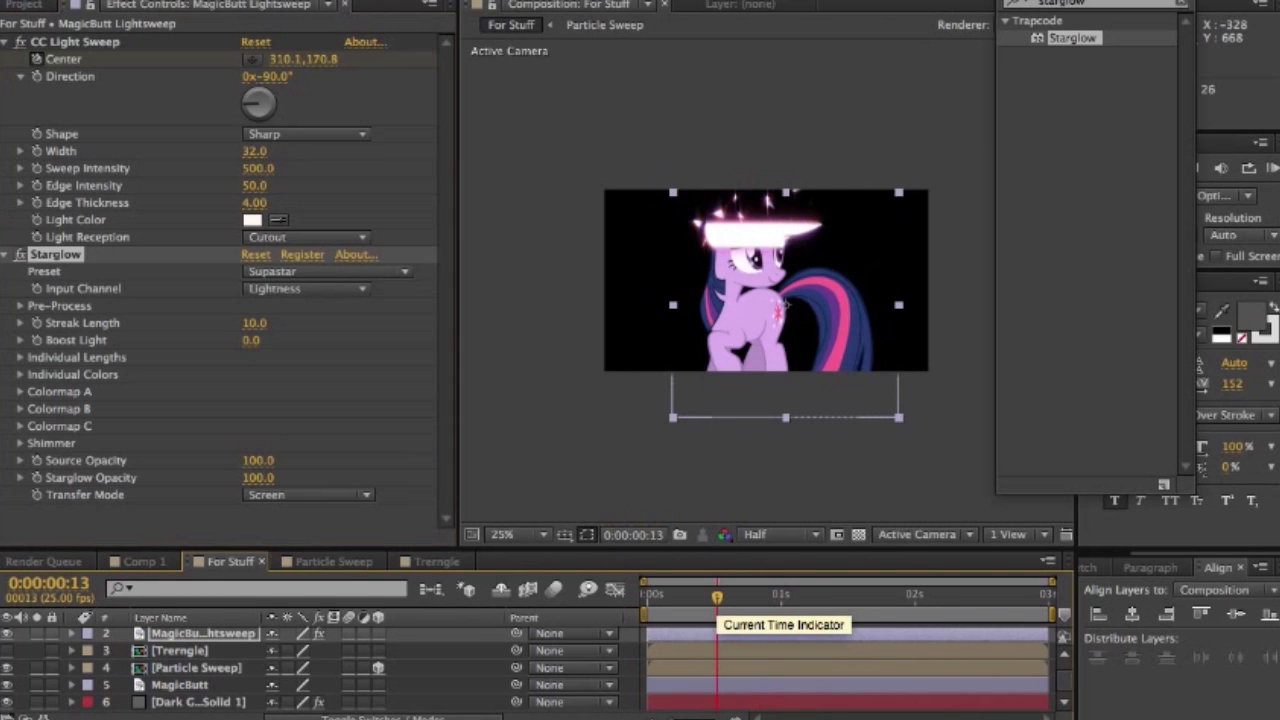
click(813, 597)
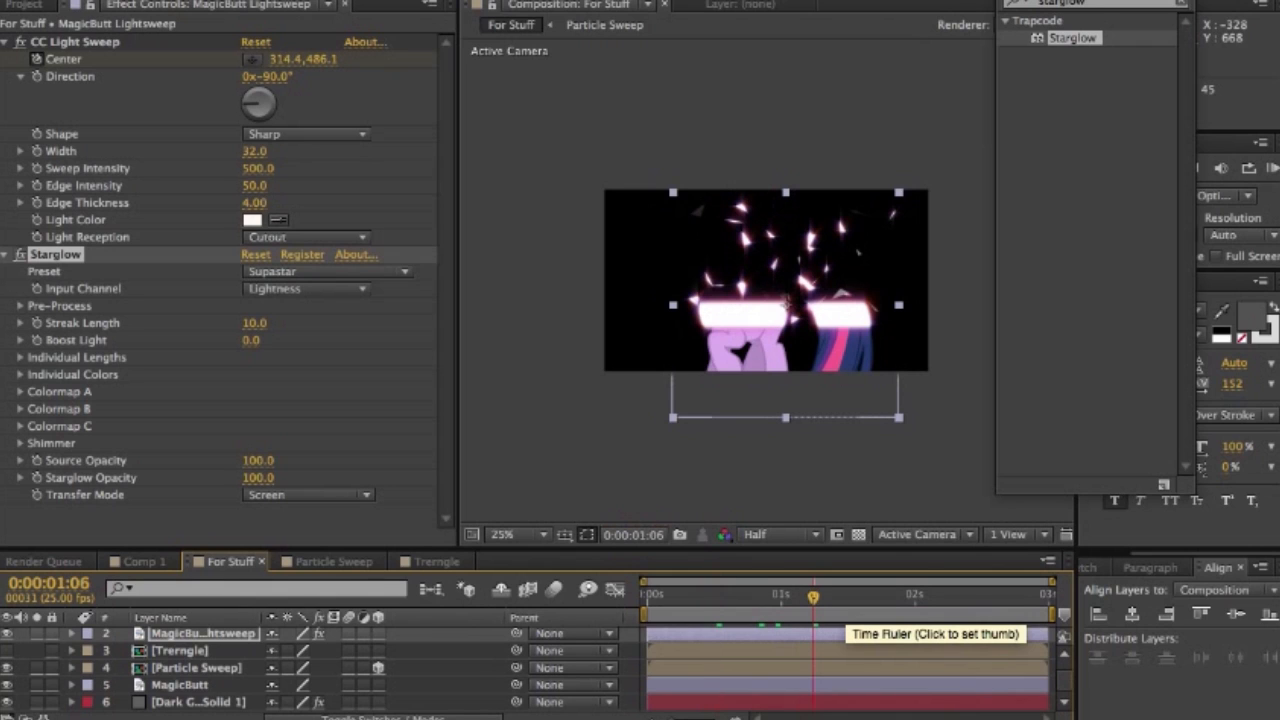
click(878, 597)
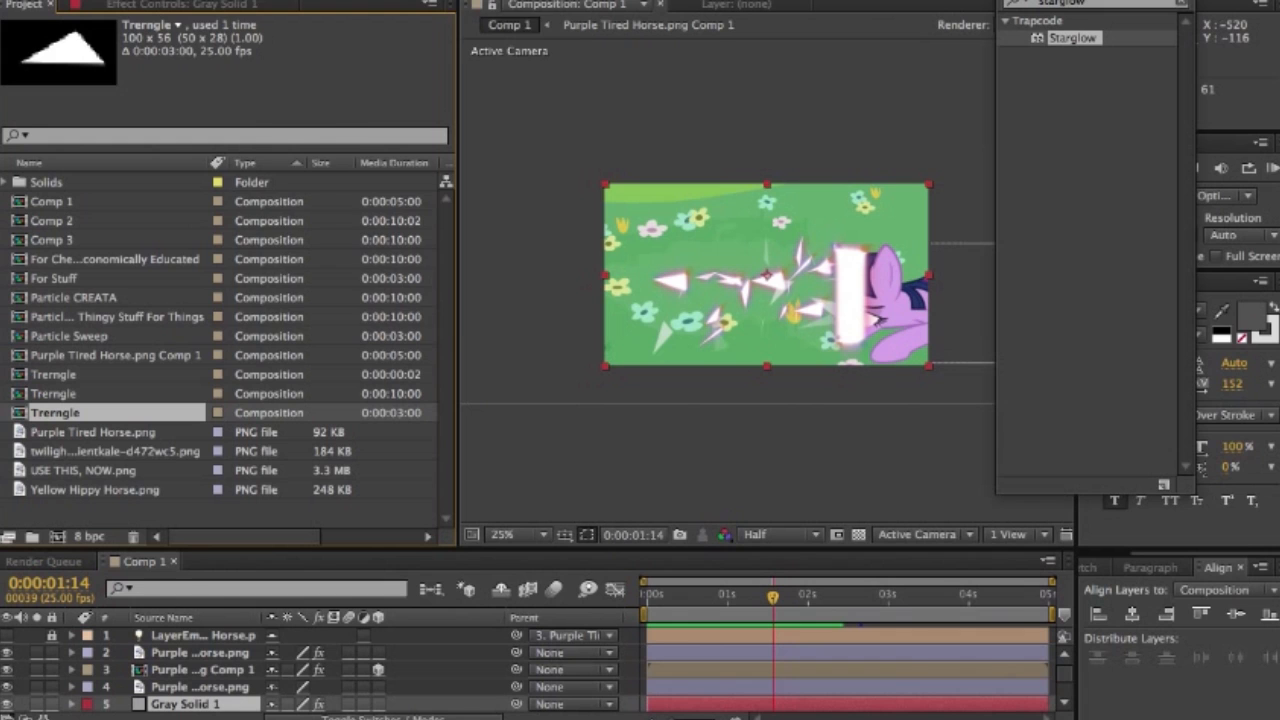
- Create a new three-second composition with the HDV/HDTV 720 25 preset
click(280, 1)
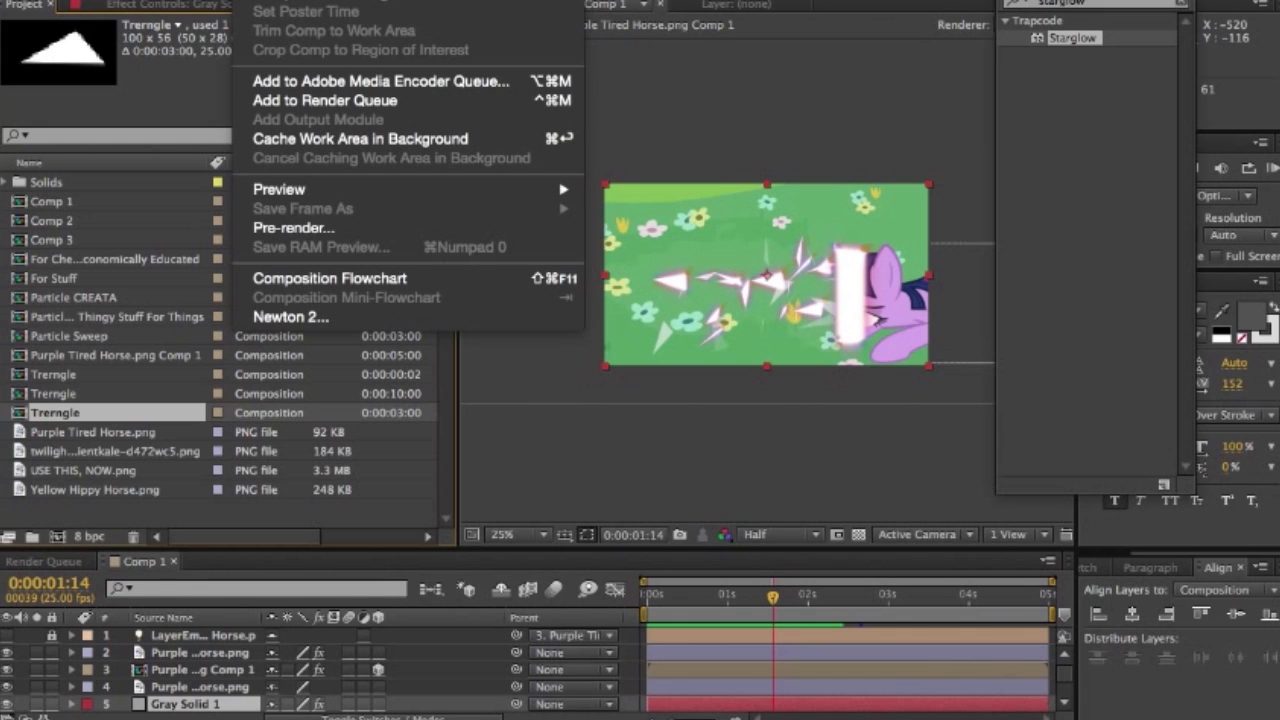
click(300, 1)
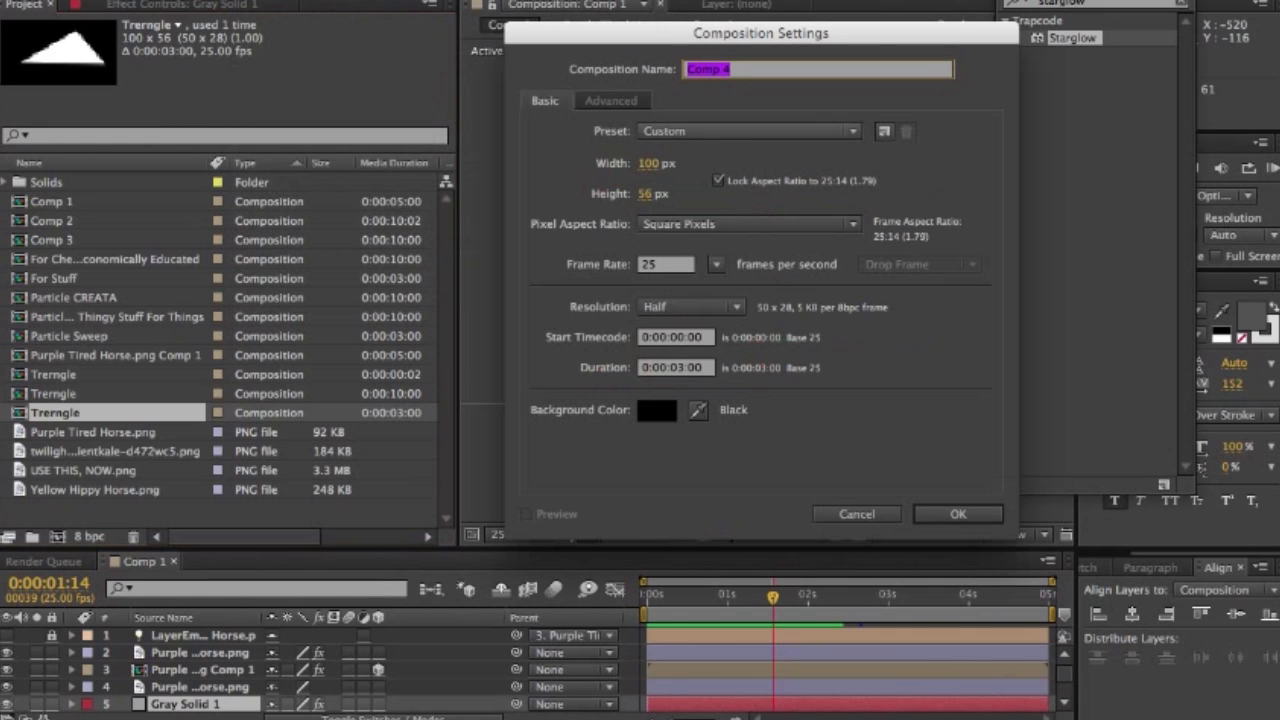
click(750, 131)
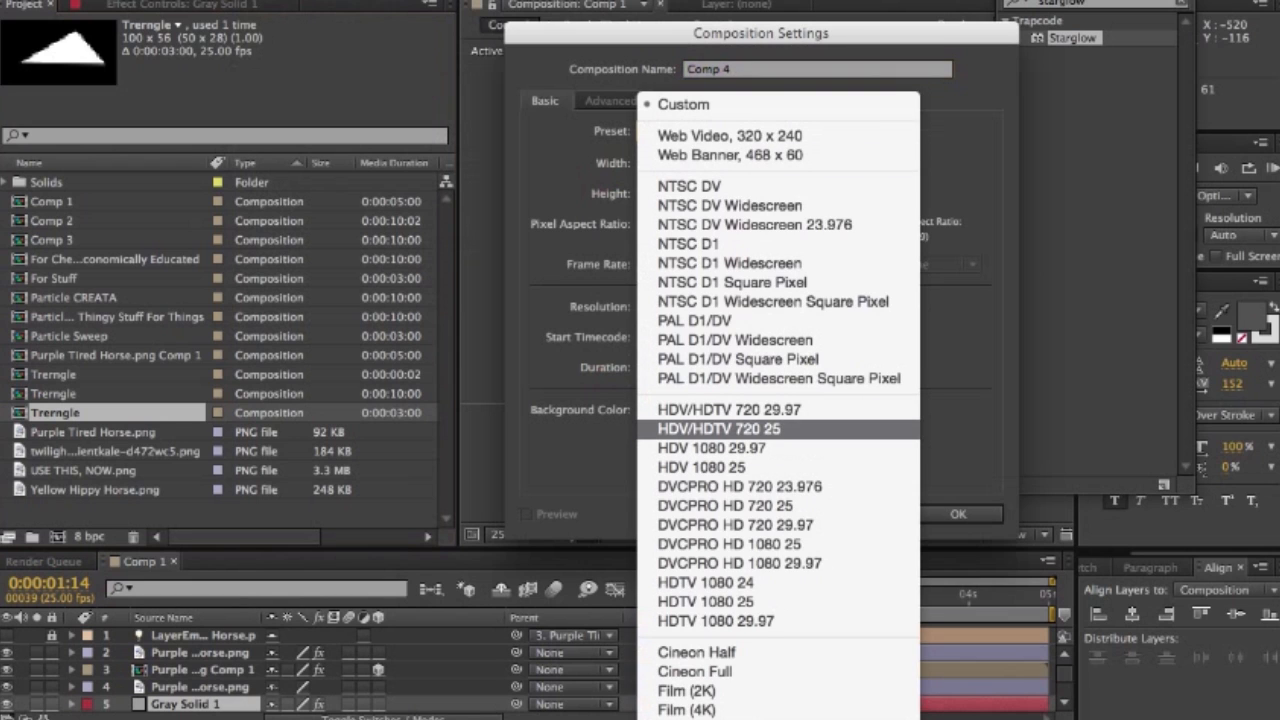
click(719, 429)
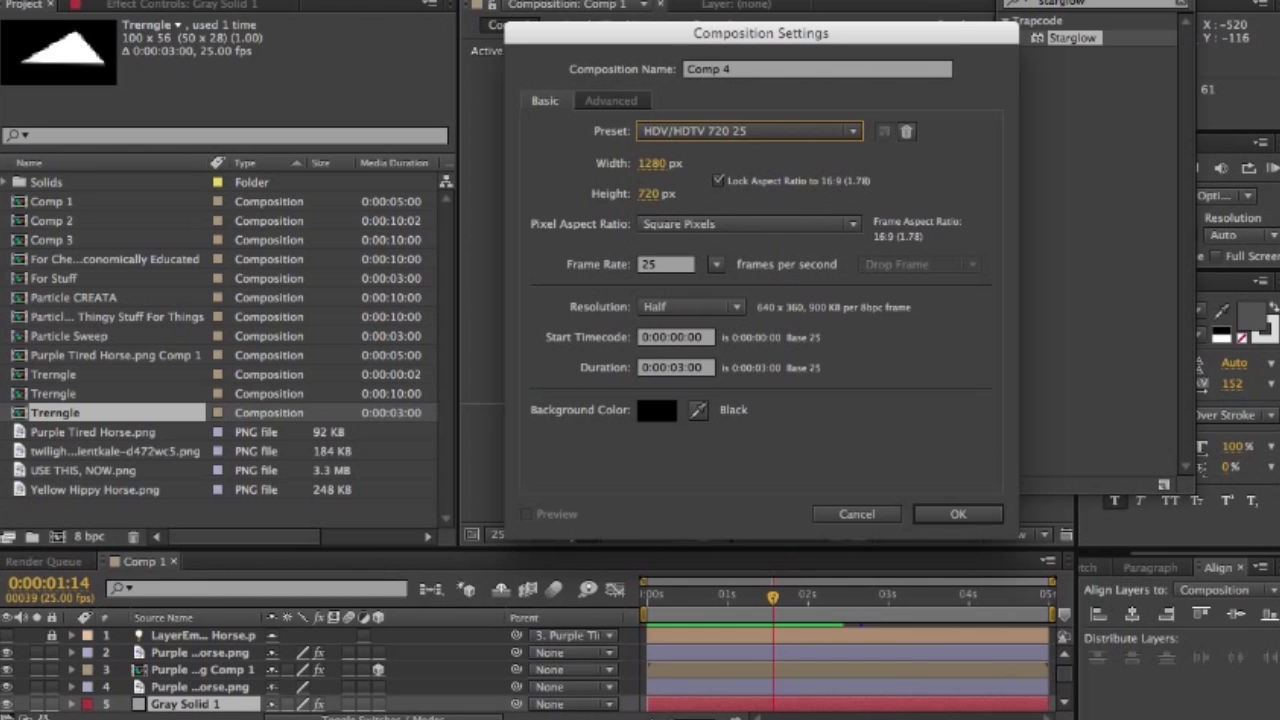
click(957, 514)
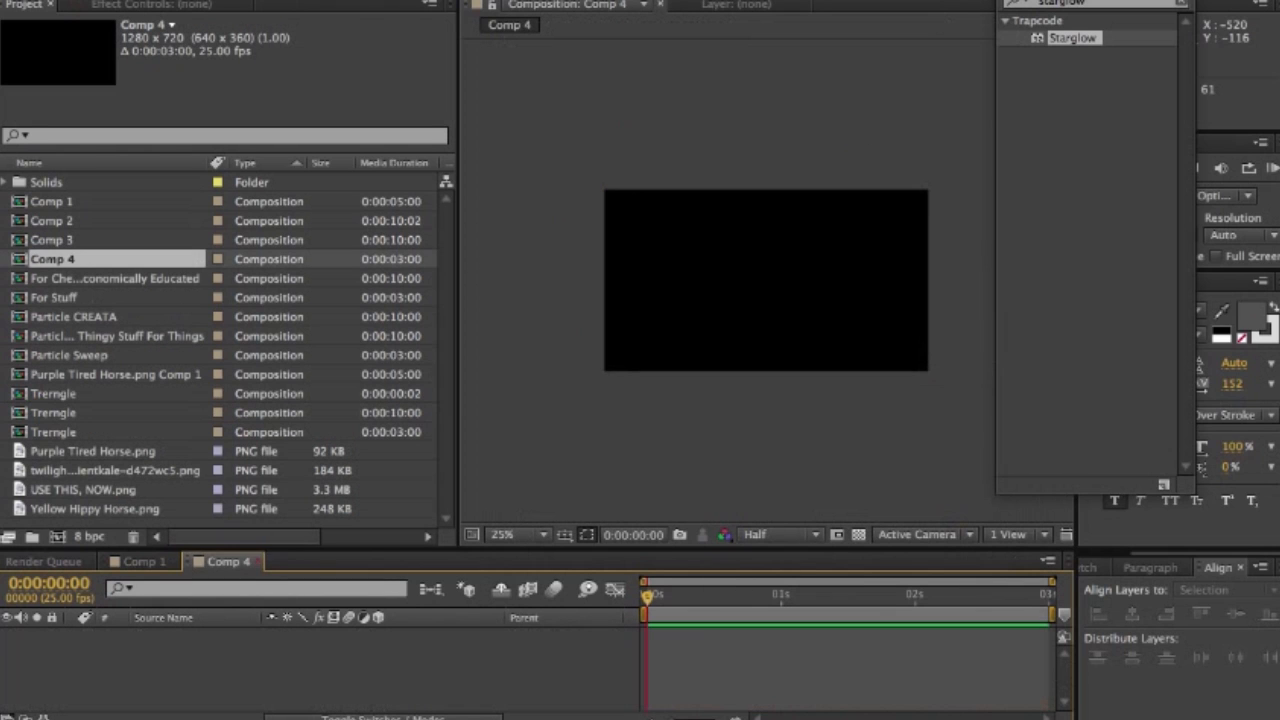
- Rename the new Comp 4 composition as Compycompcompcompycomp
click(282, 1)
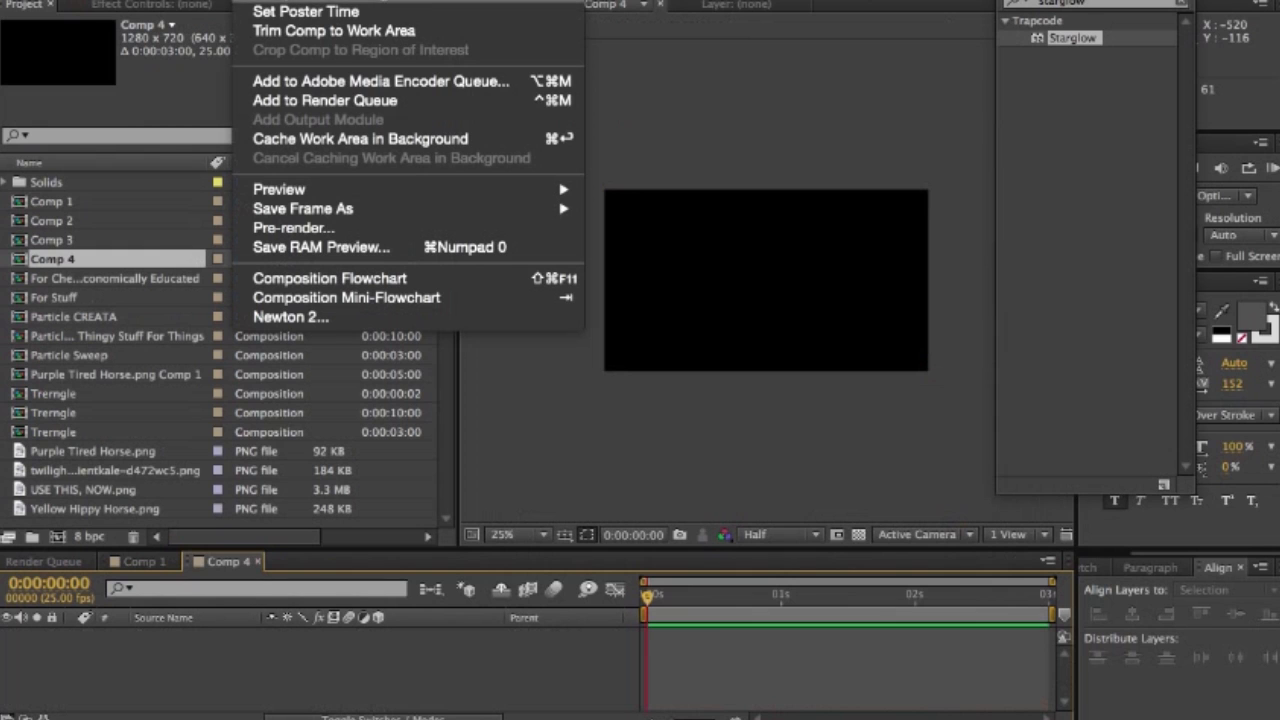
click(318, 1)
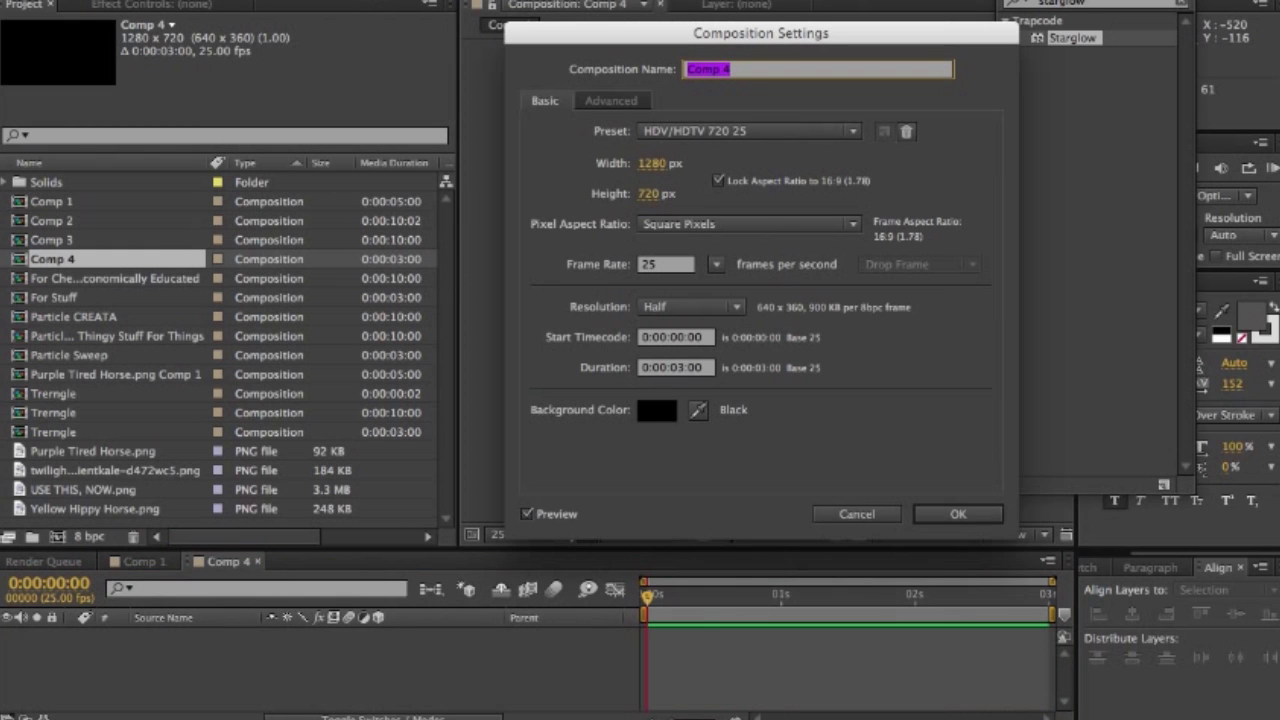
text(CompyCOMP)
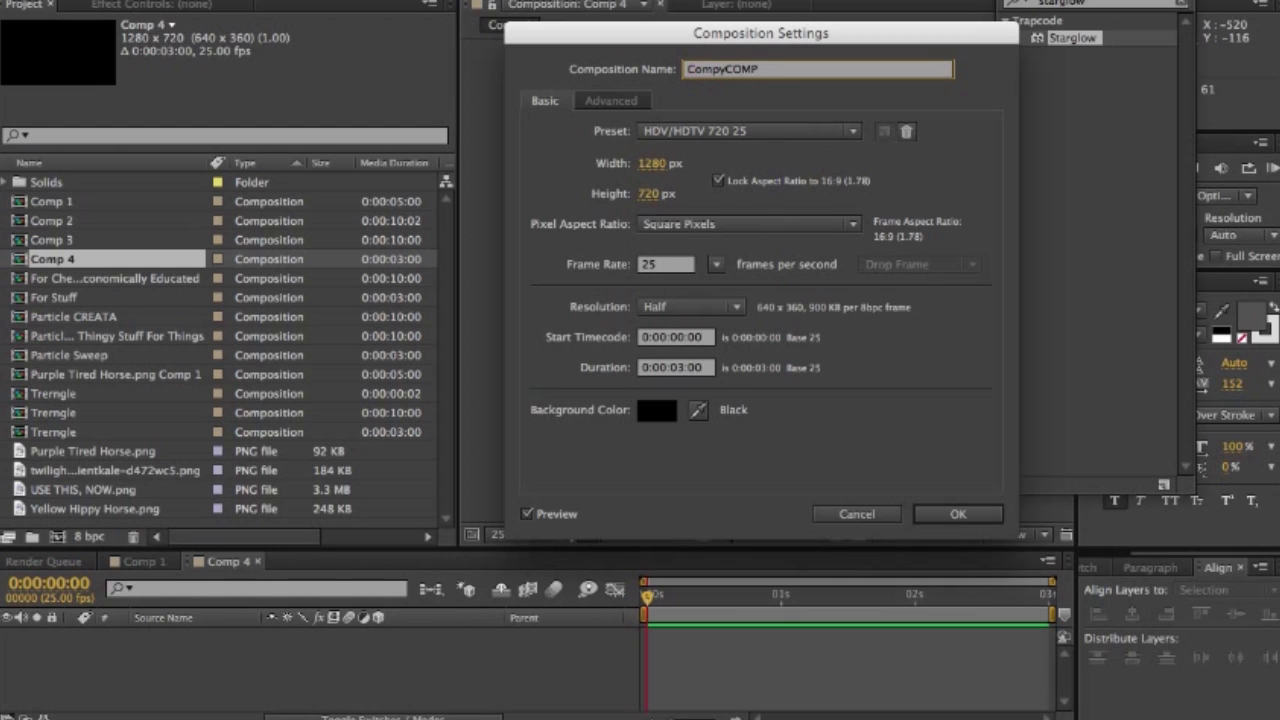
key(BackSpace)
key(BackSpace)
key(BackSpace)
key(BackSpace)
text(compcompcompycomp)
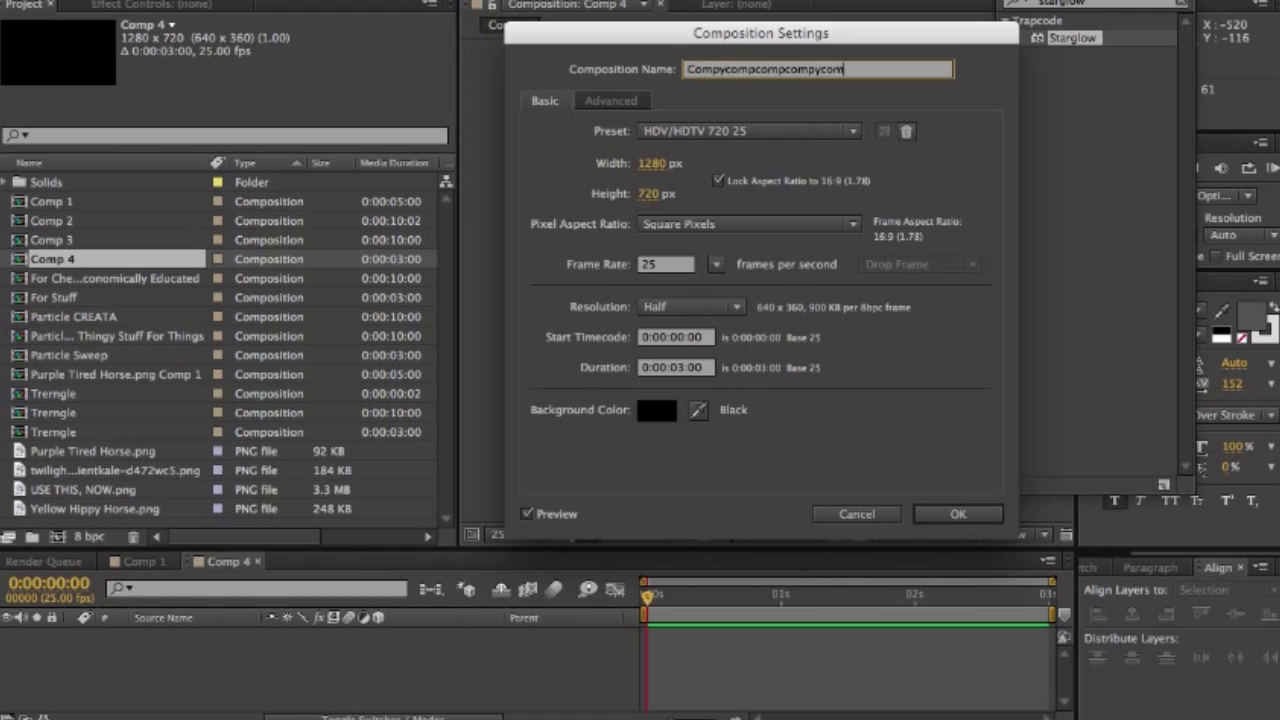
key(Return)
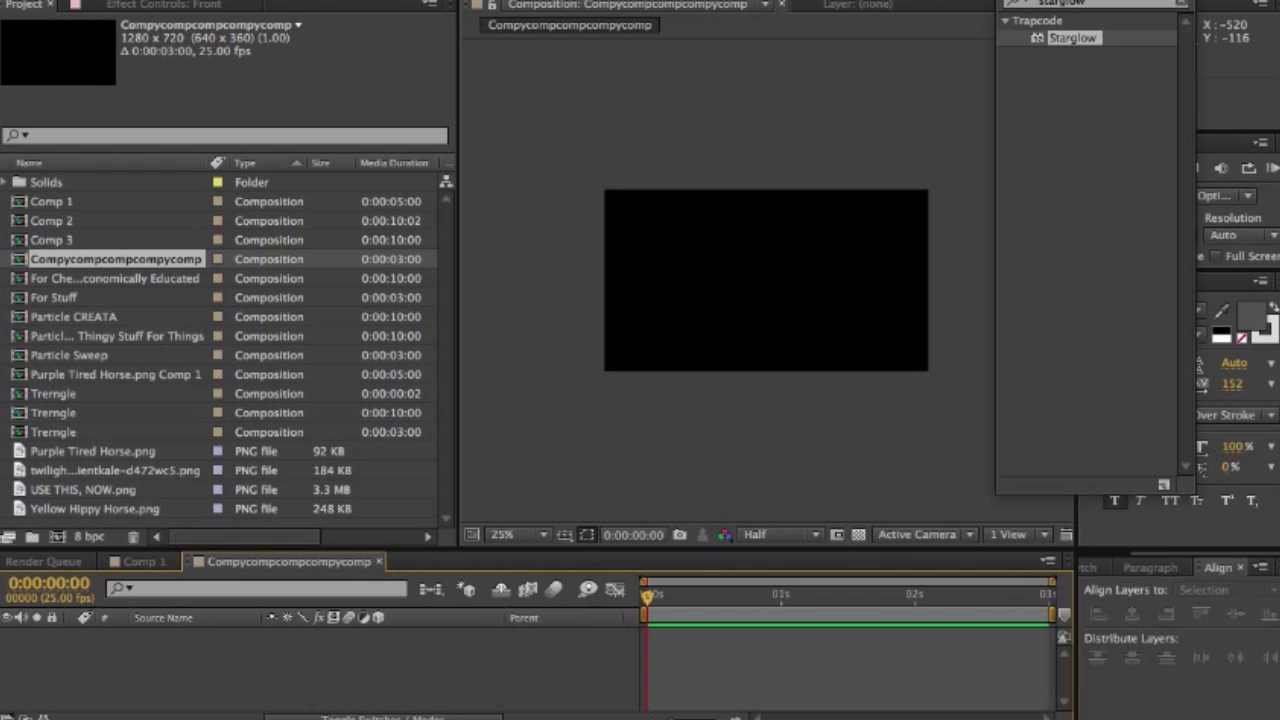
- Add Yellow Hippy Horse.png to the Compycompcompcompycomp composition, shift it downward and scale it down to about two thirds
click(99, 509)
drag(99, 509, 193, 667)
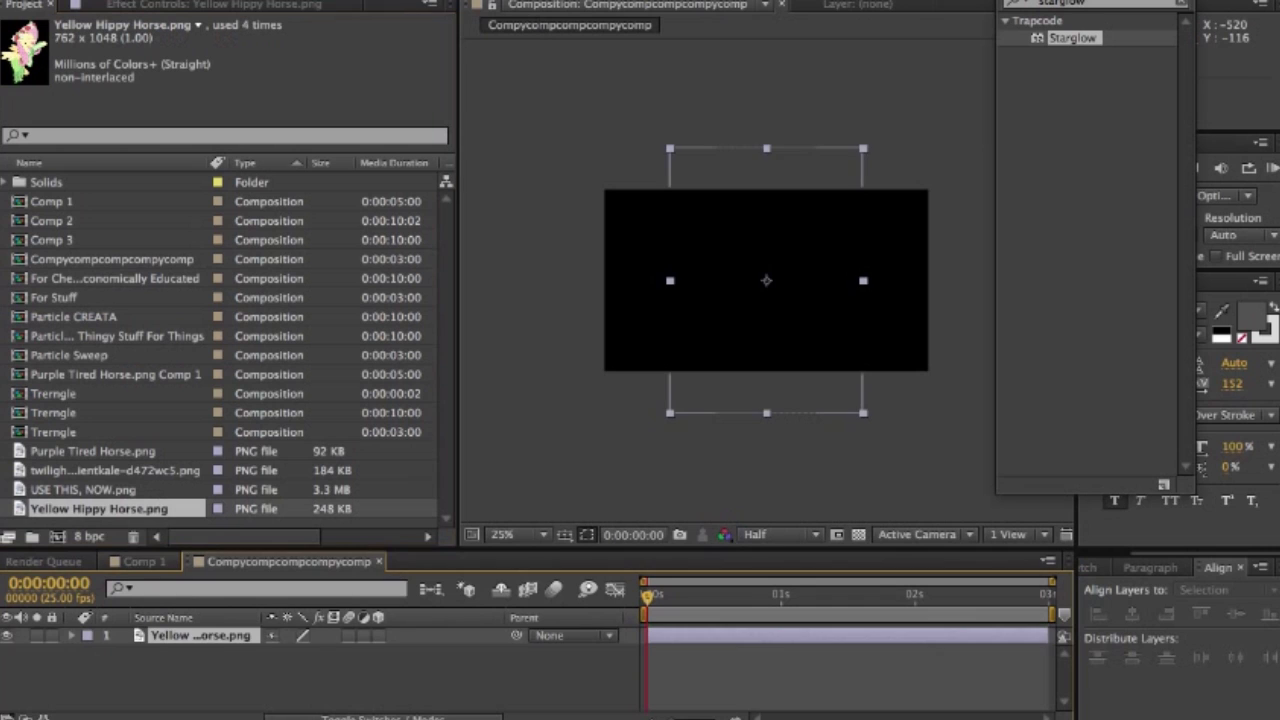
drag(761, 290, 764, 326)
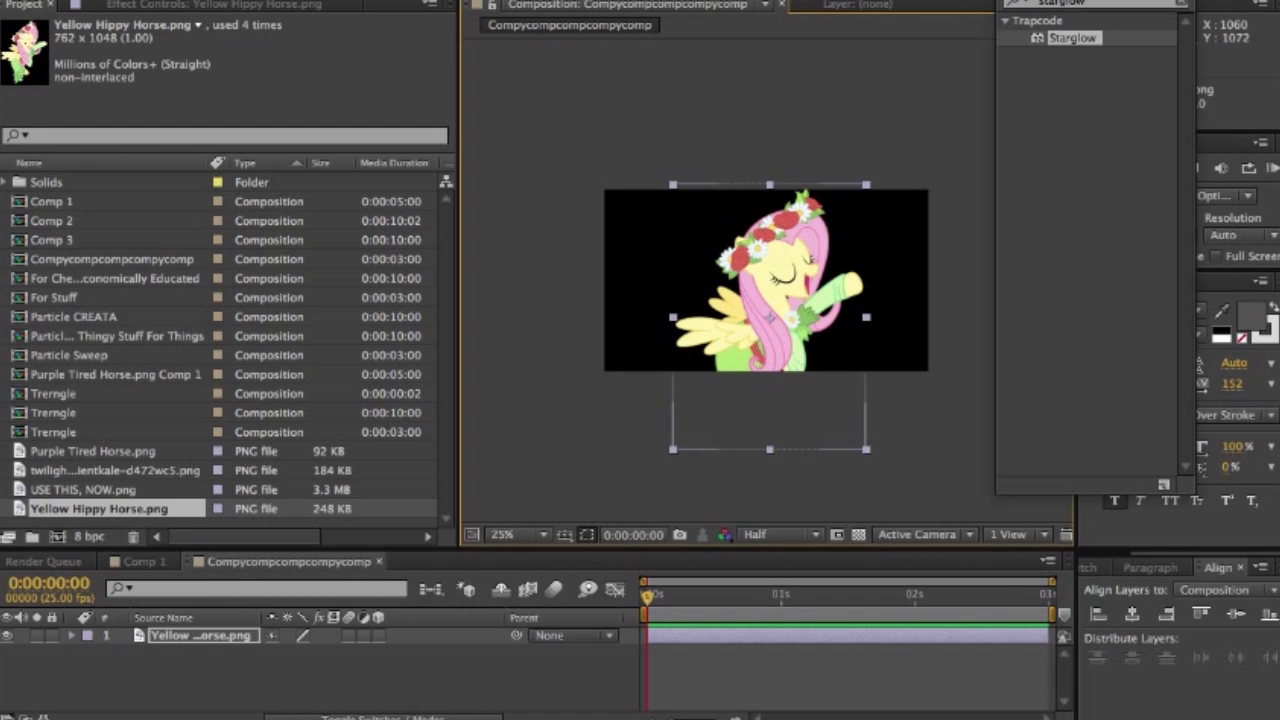
drag(866, 449, 832, 403)
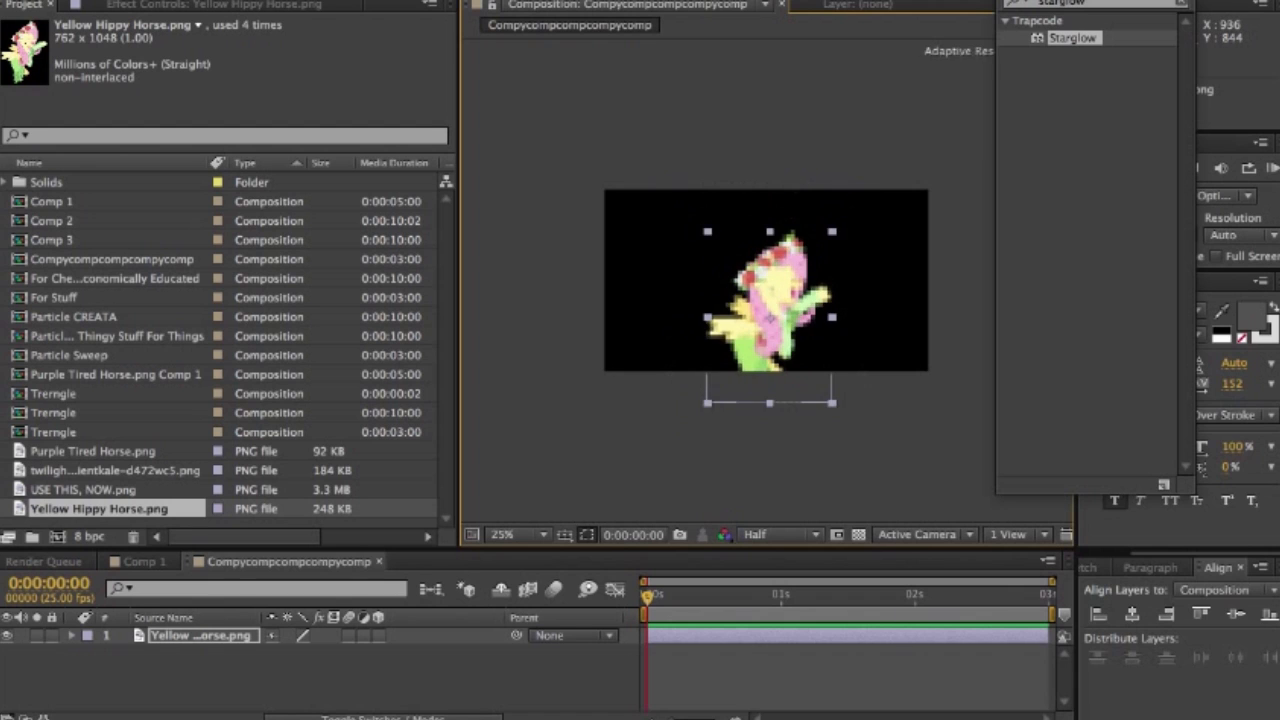
- Move the yellow pony image up until it fits inside the frame and duplicate its layer
drag(770, 326, 768, 295)
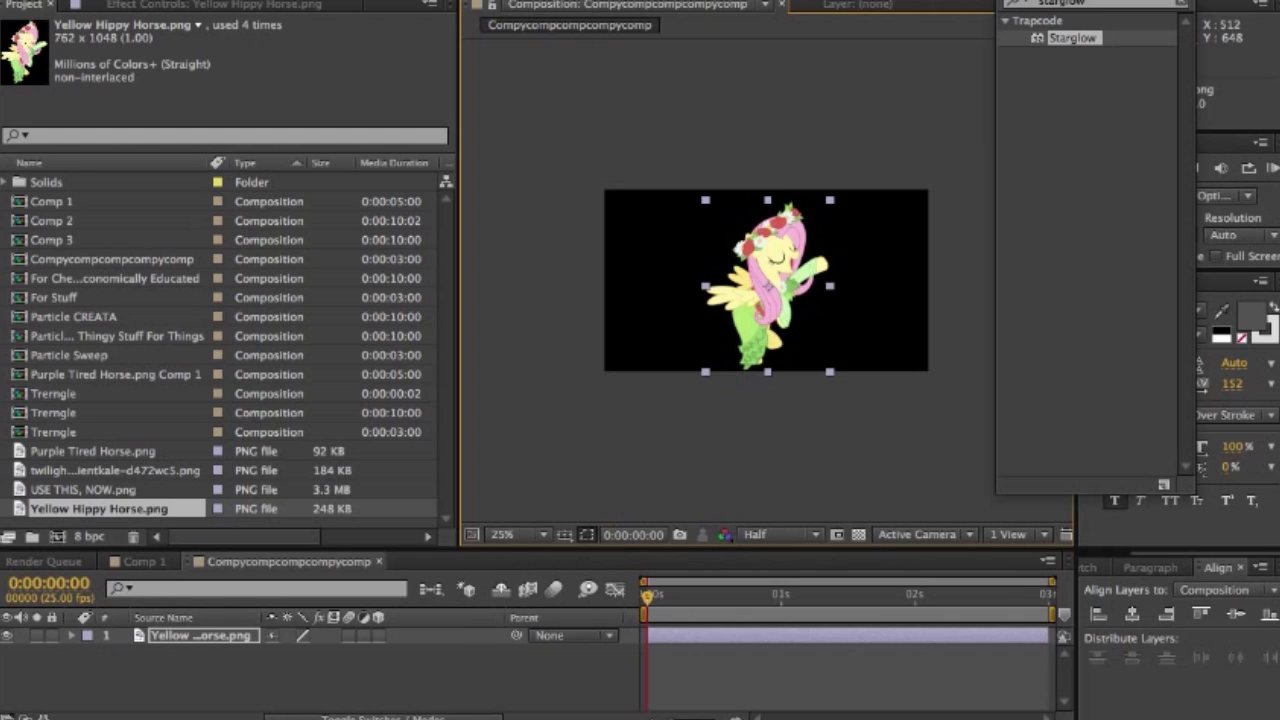
click(850, 676)
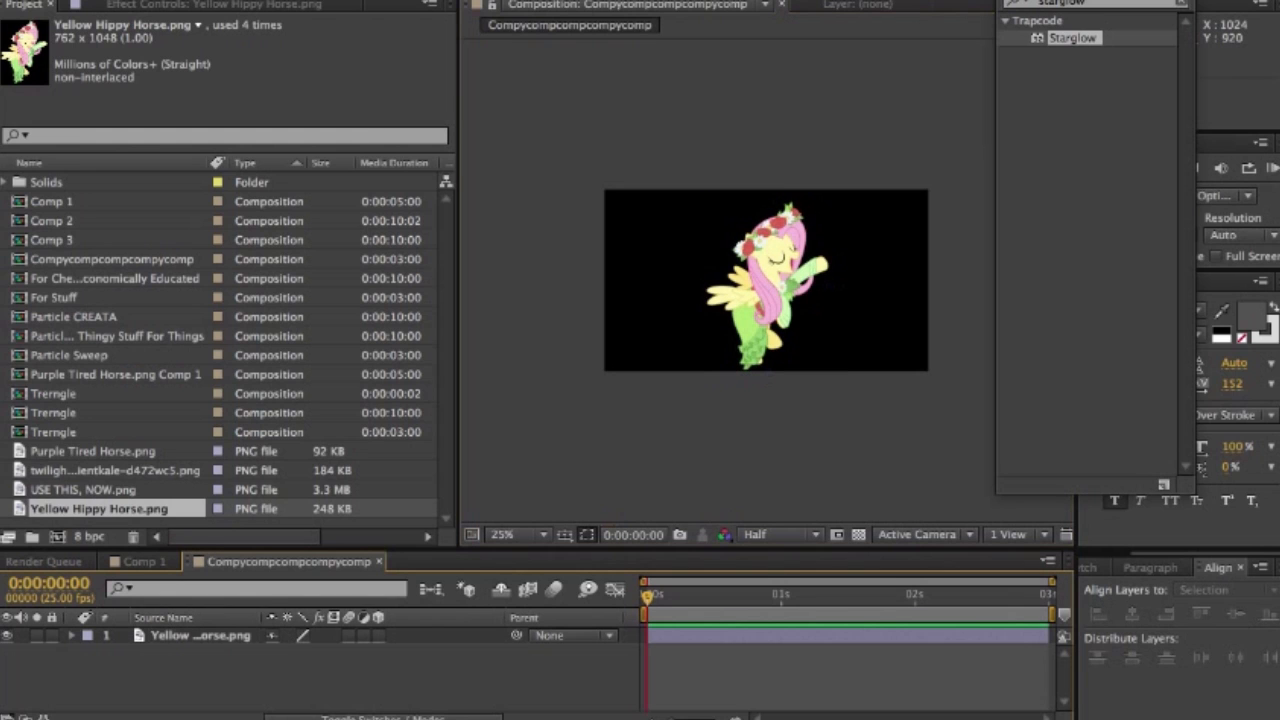
click(848, 636)
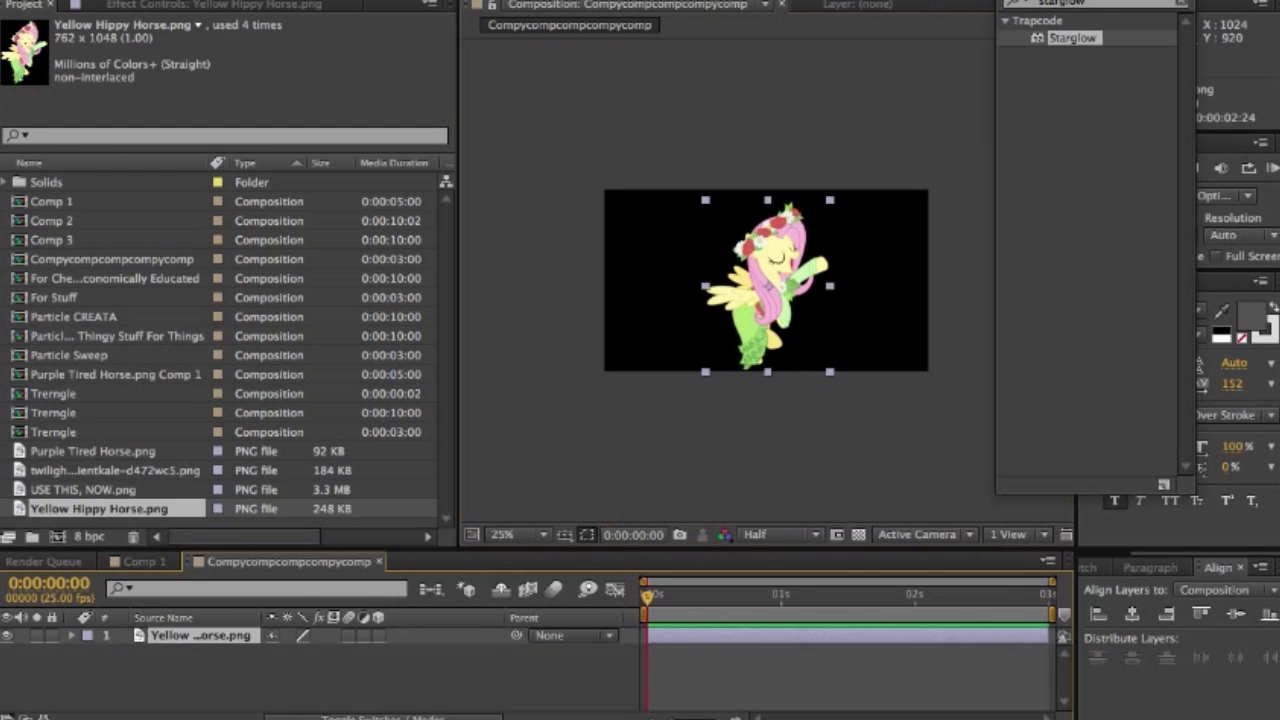
key(ctrl+d)
- Rename the duplicated pony layer as Holy Hippy Light
key(Return)
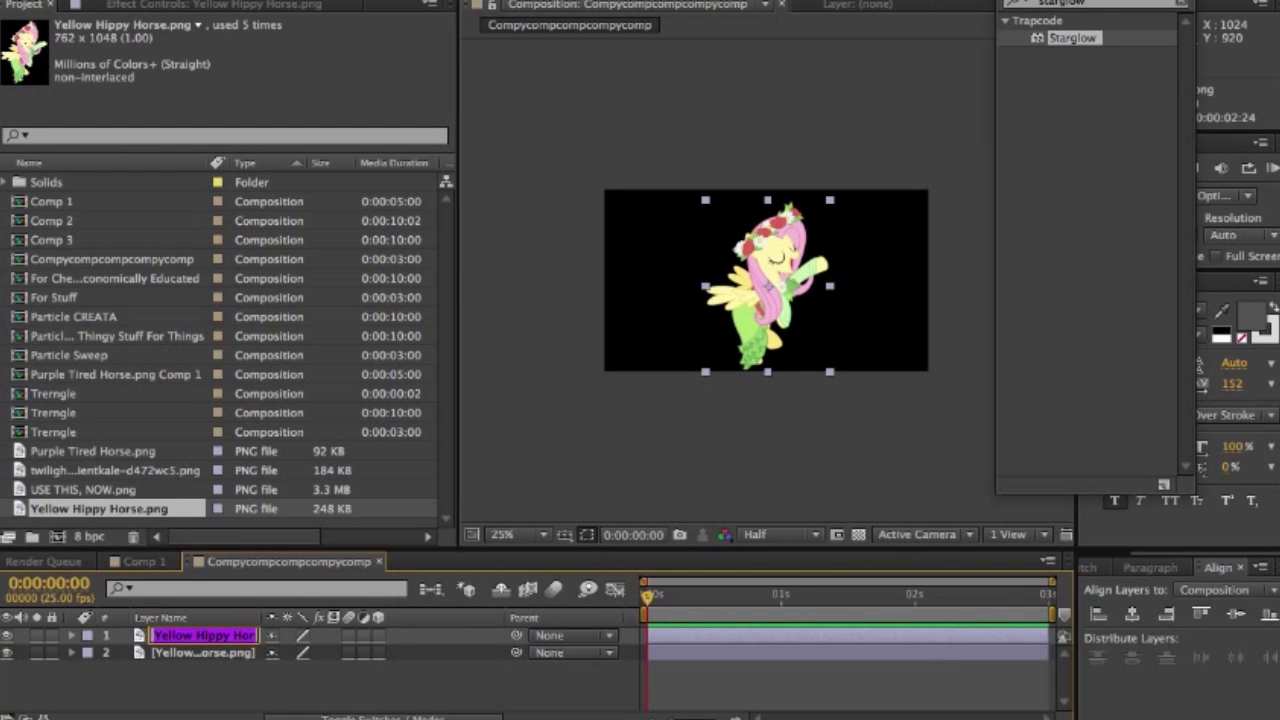
key(Right)
key(BackSpace)
key(BackSpace)
key(BackSpace)
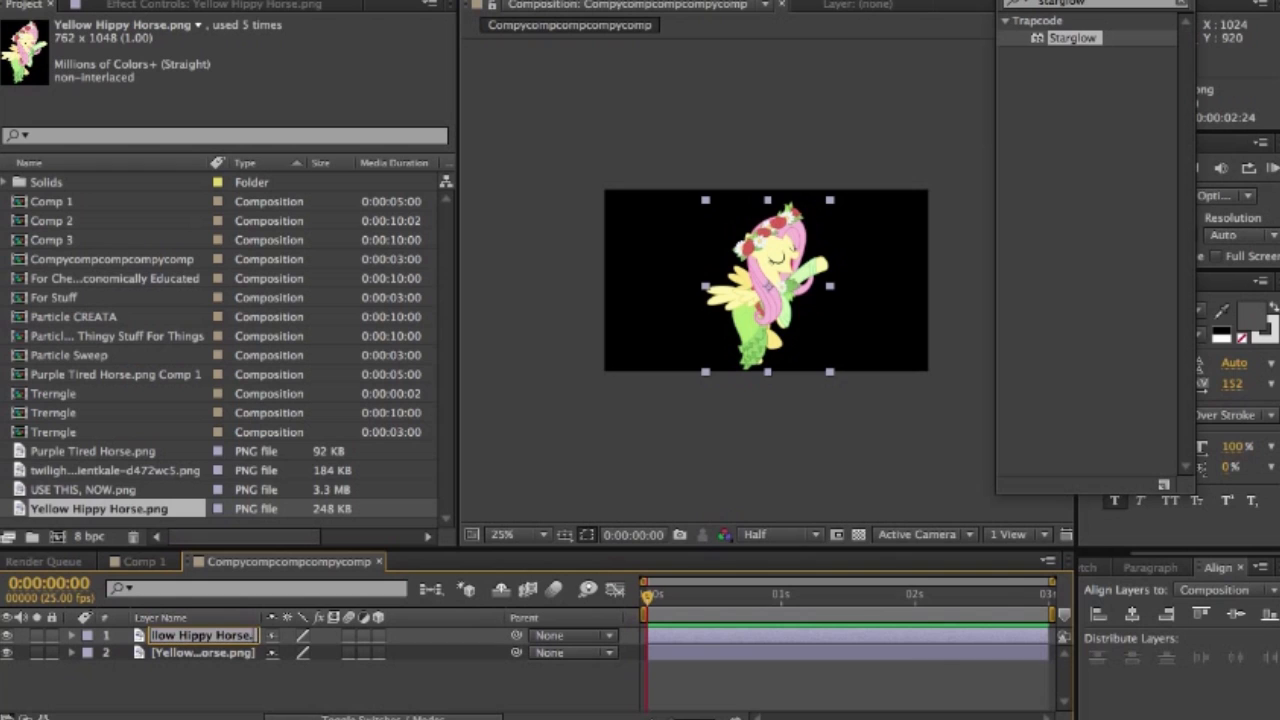
key(BackSpace)
key(BackSpace)
key(BackSpace)
key(BackSpace)
key(BackSpace)
key(BackSpace)
key(BackSpace)
key(BackSpace)
key(BackSpace)
key(BackSpace)
key(BackSpace)
key(BackSpace)
key(BackSpace)
key(BackSpace)
key(BackSpace)
key(BackSpace)
key(BackSpace)
key(BackSpace)
key(BackSpace)
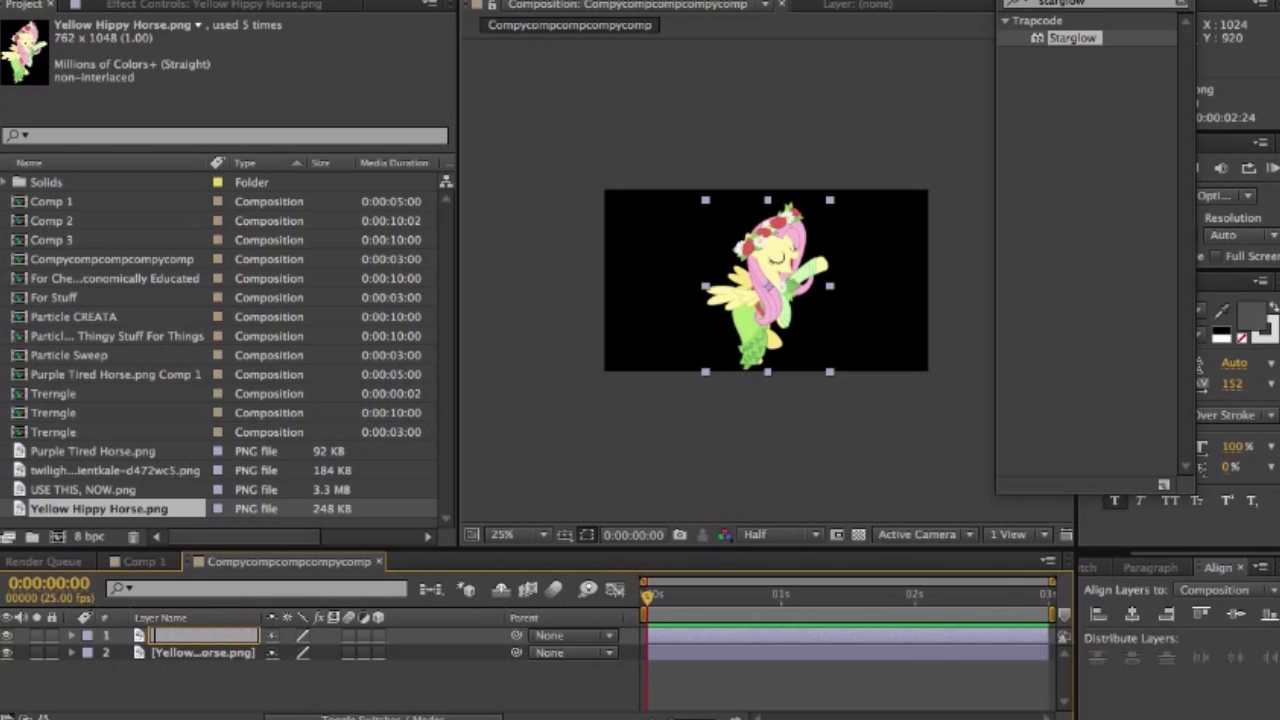
text(Holy Hippy Light)
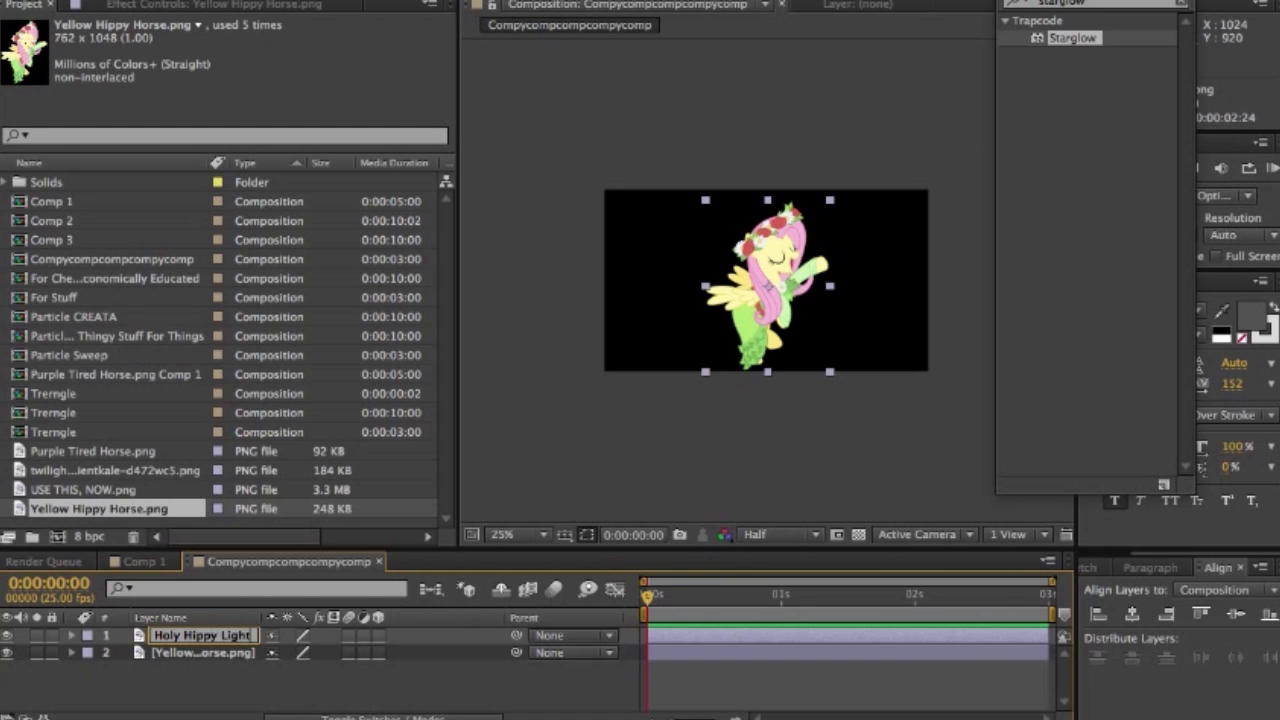
click(250, 685)
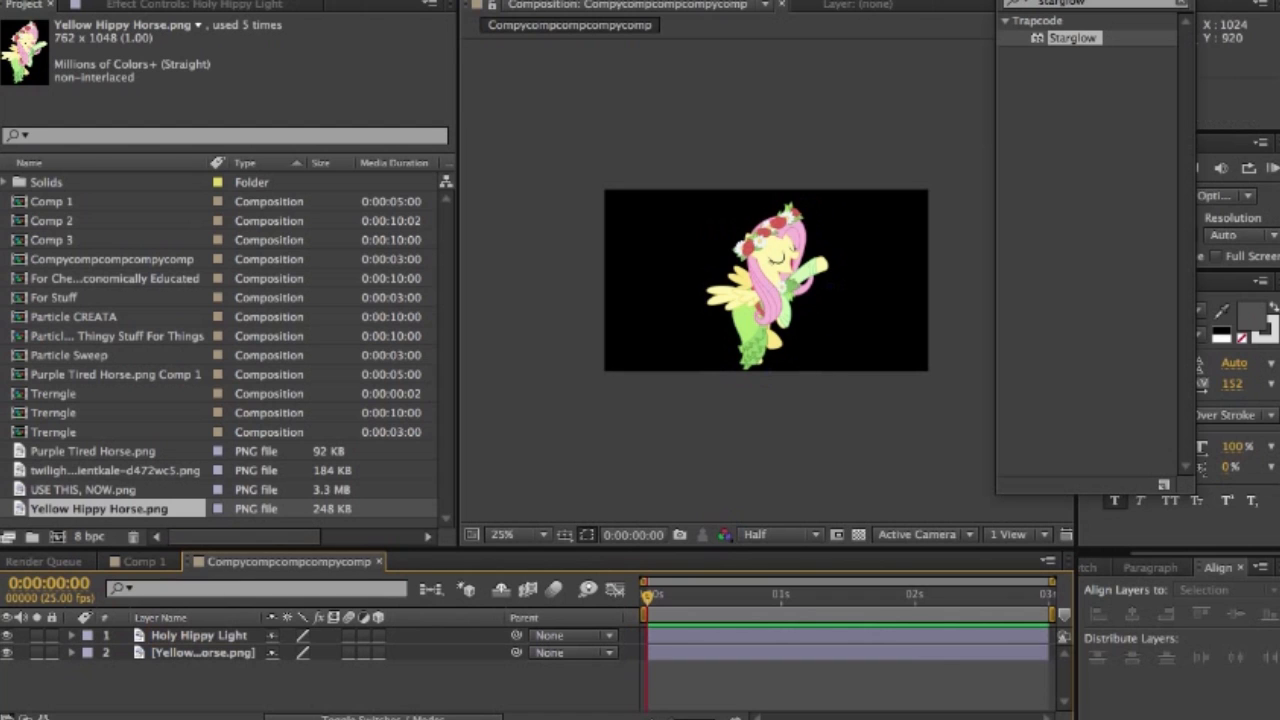
- Find the CC Light Sweep effect and apply it to the Holy Hippy Light layer
click(199, 636)
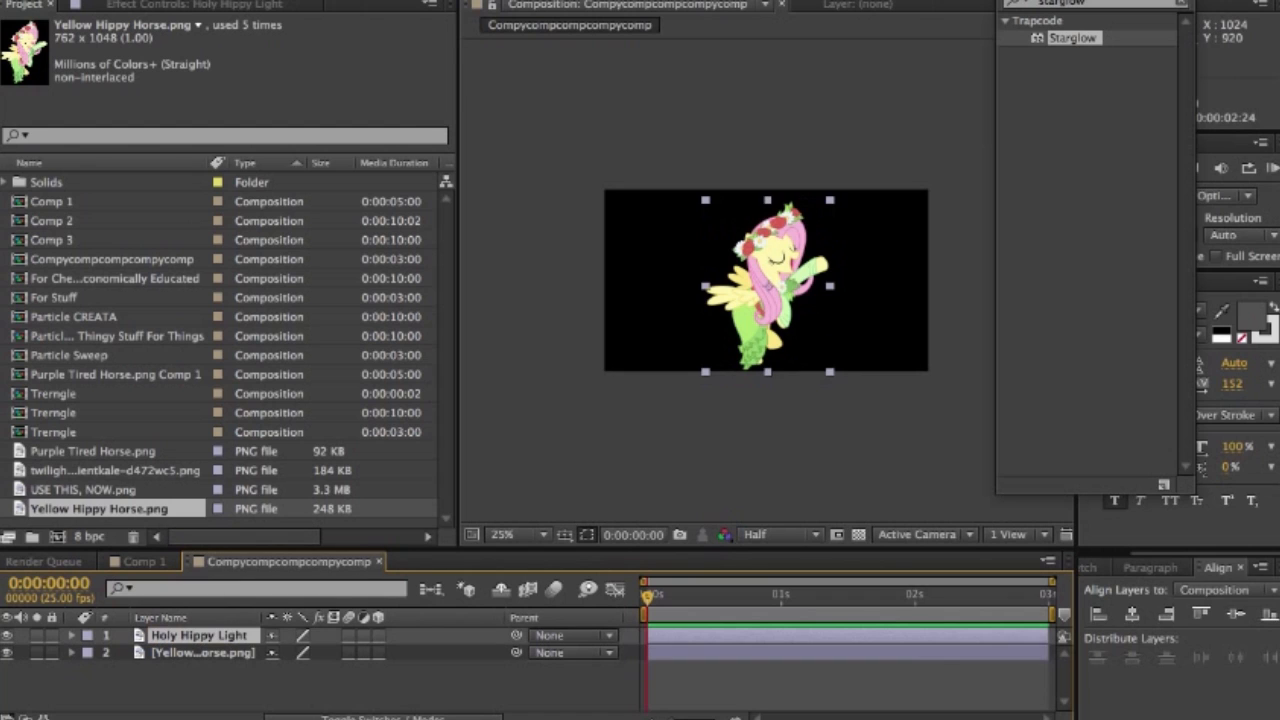
click(1062, 3)
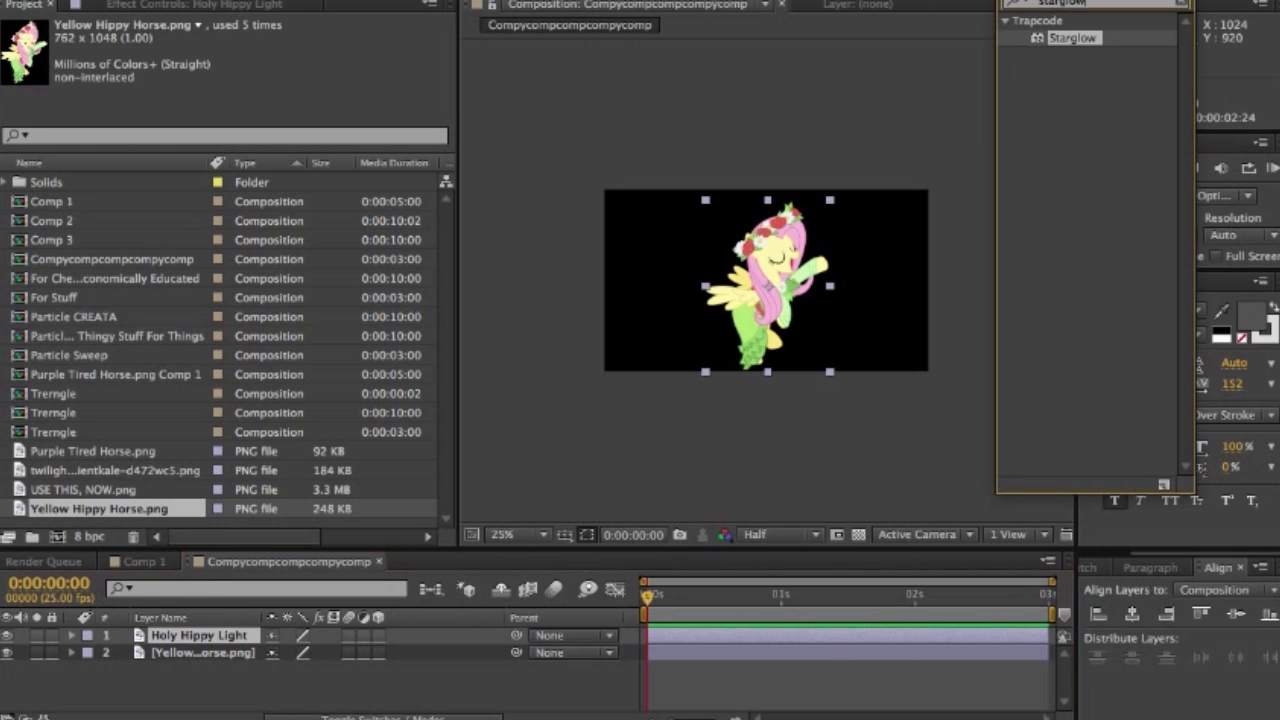
text(cc light)
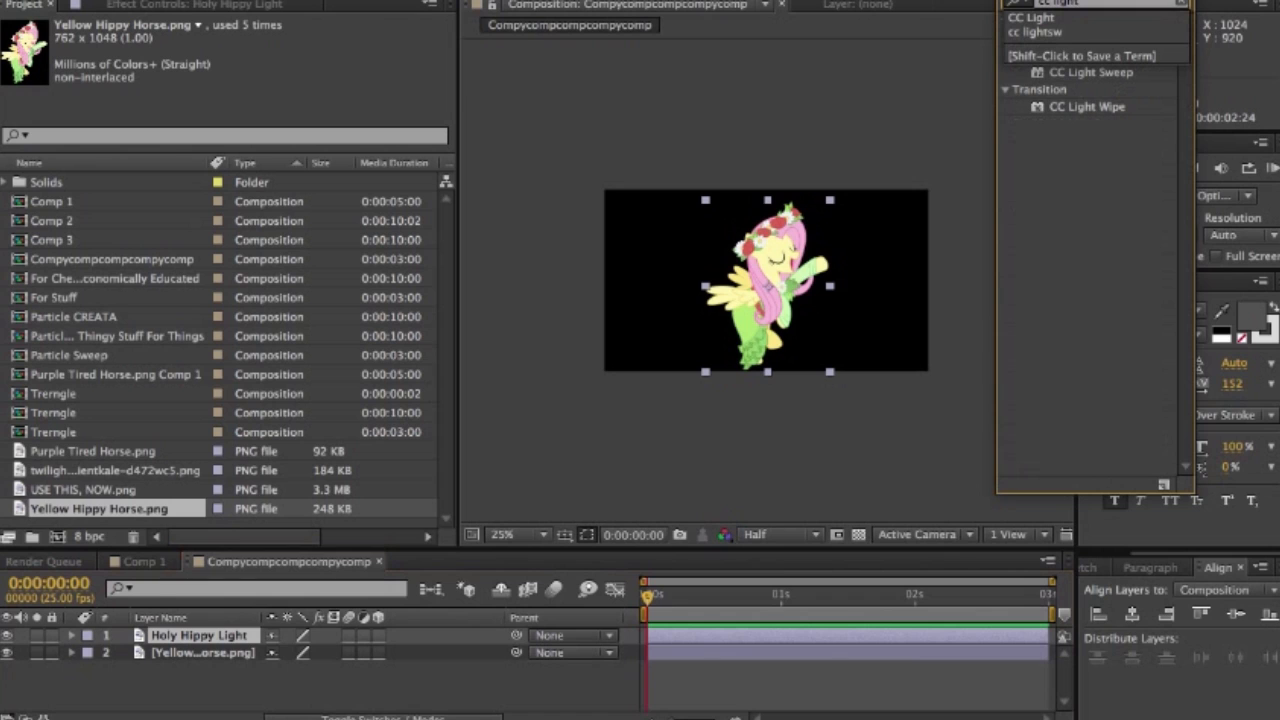
click(1091, 73)
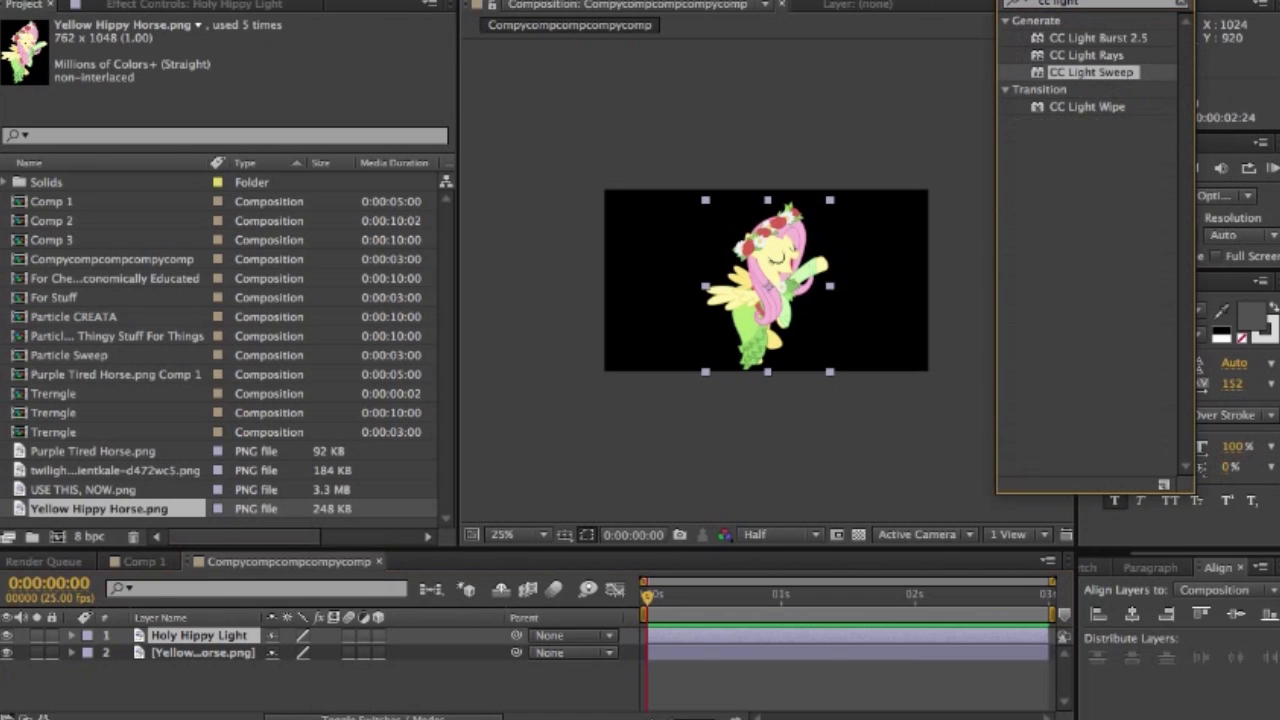
drag(1091, 73, 716, 260)
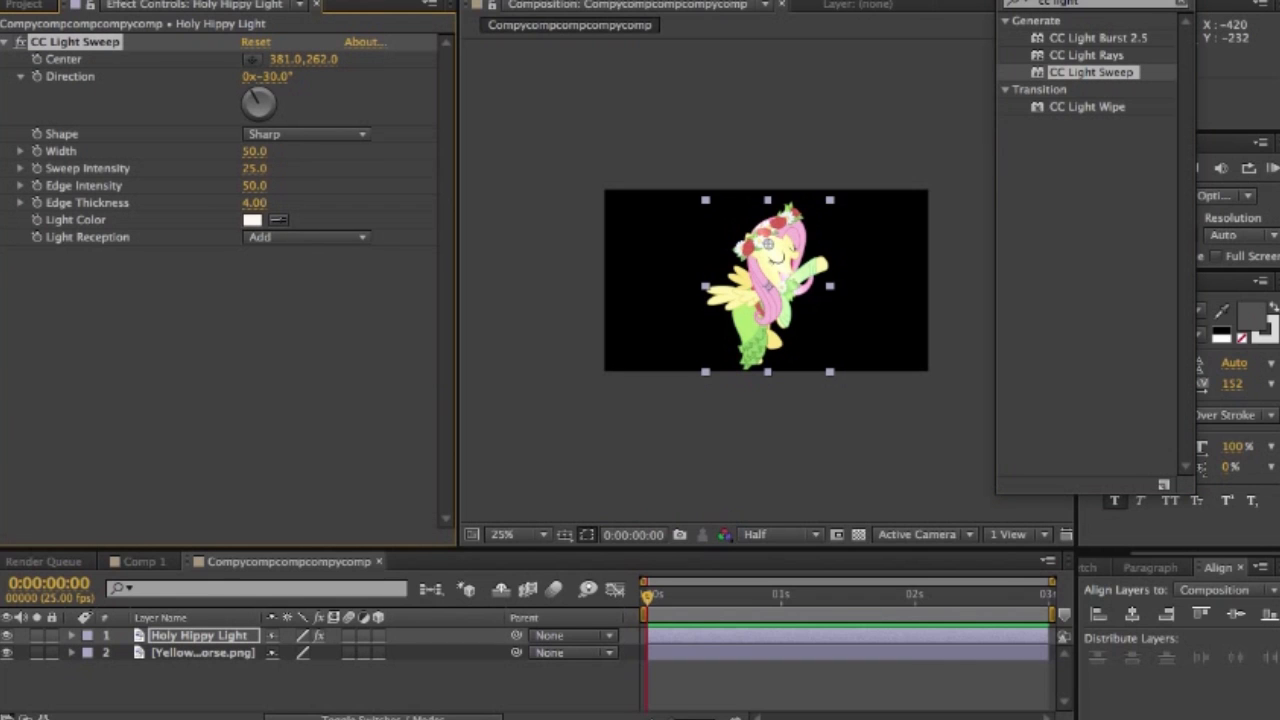
- Set the light sweep's Width to 25 and its Sweep Intensity to 500
click(255, 151)
text(25)
key(Return)
click(255, 168)
key(Return)
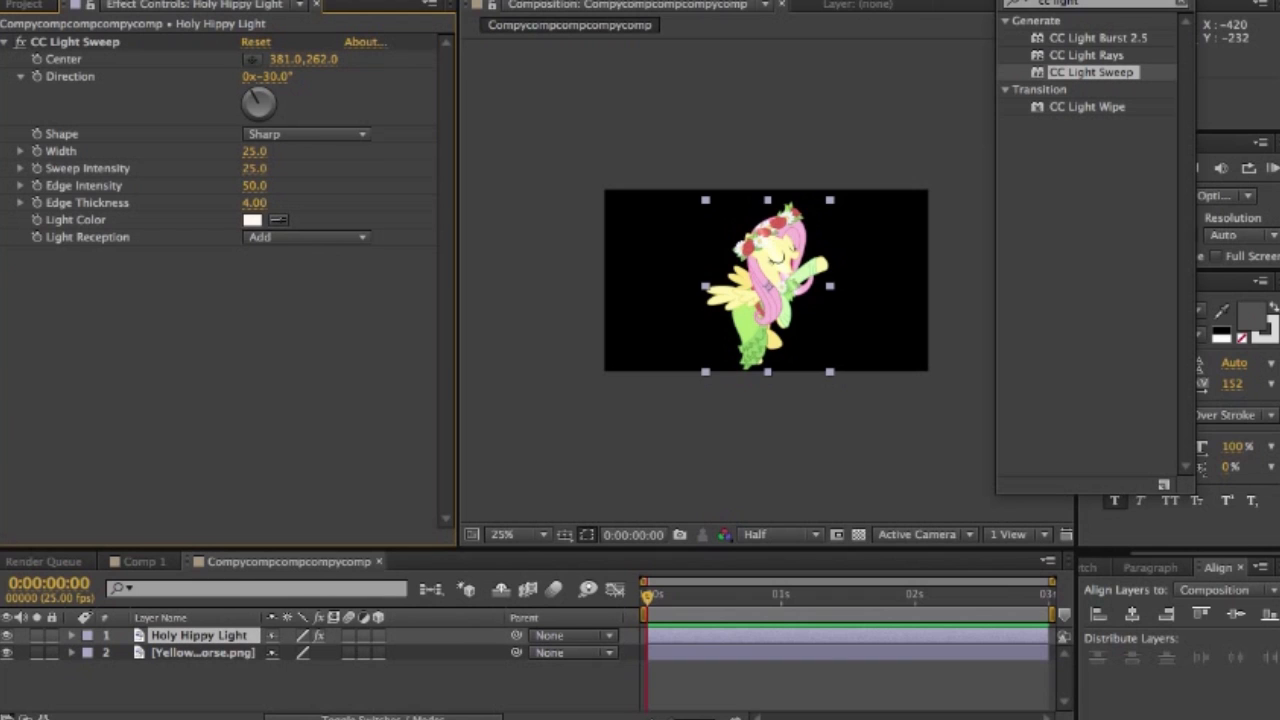
drag(255, 168, 860, 180)
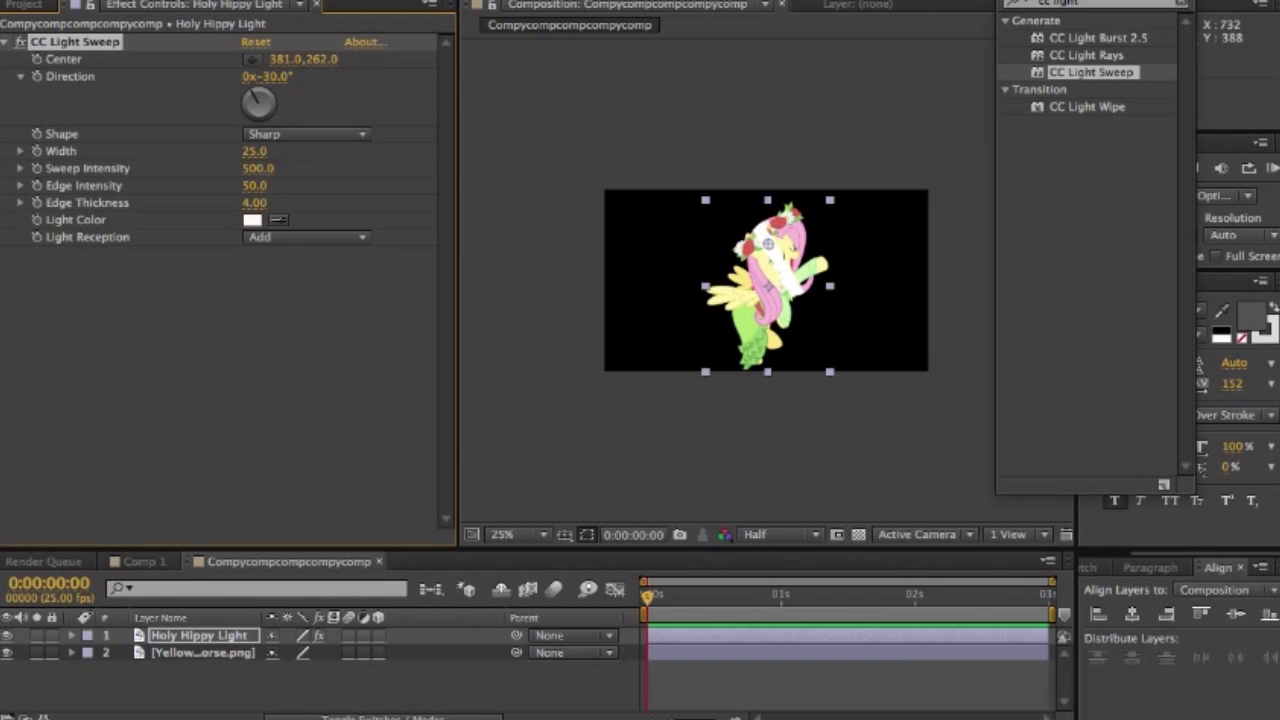
- Set the sweep's Light Reception to Cutout and its Direction to -90°
click(305, 237)
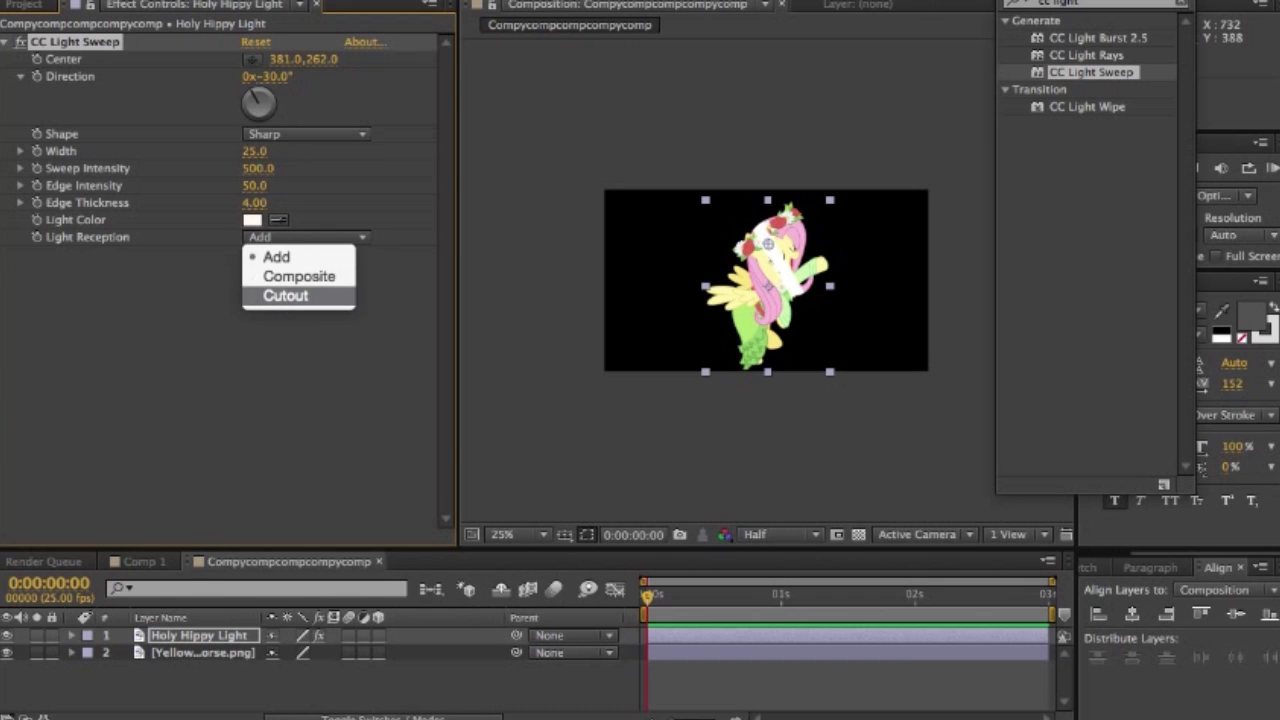
click(285, 295)
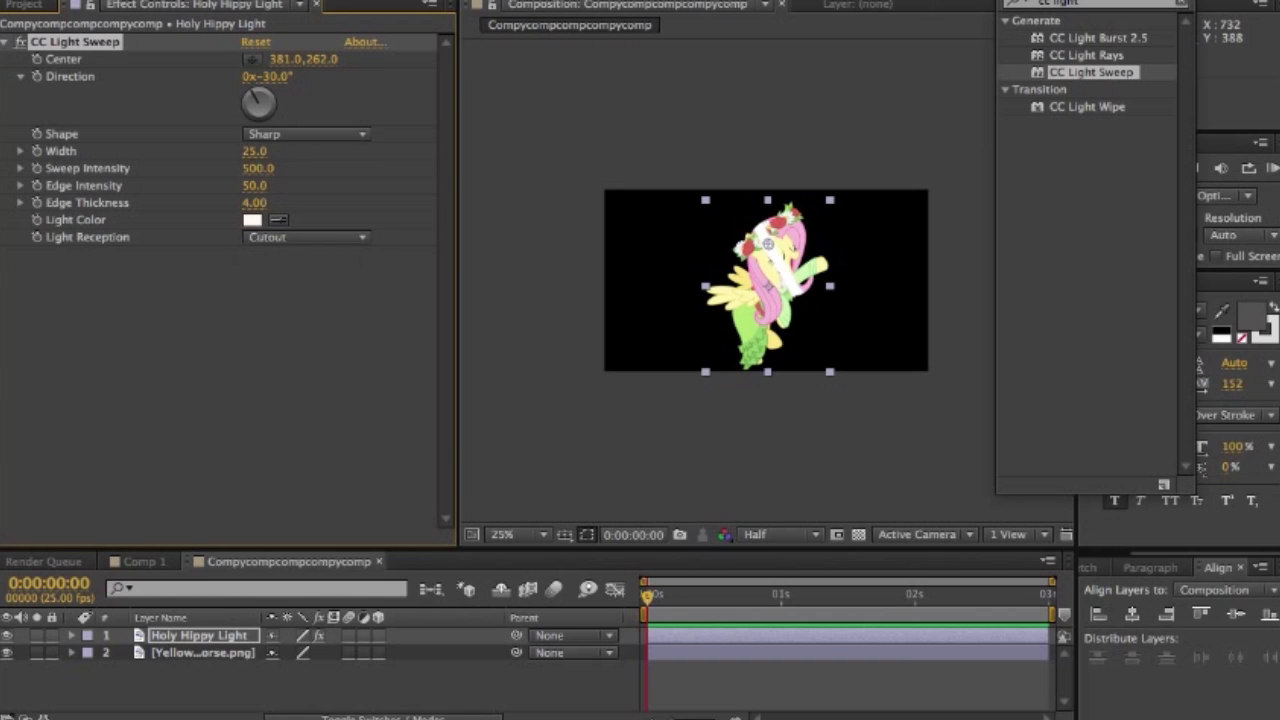
click(274, 77)
text(-90)
key(Return)
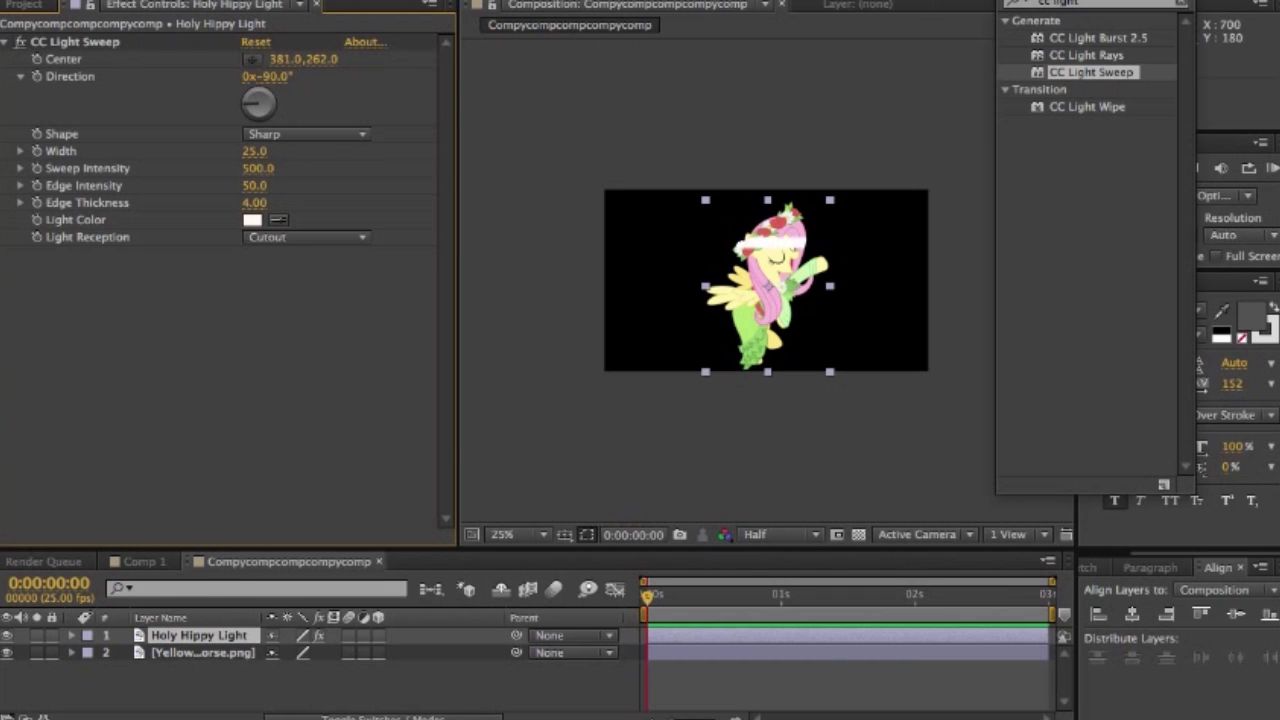
- Keyframe the sweep's Center from 381, -37 above the pony at the start to about 344, 1103.5 below it at 0:00:01:24
click(252, 59)
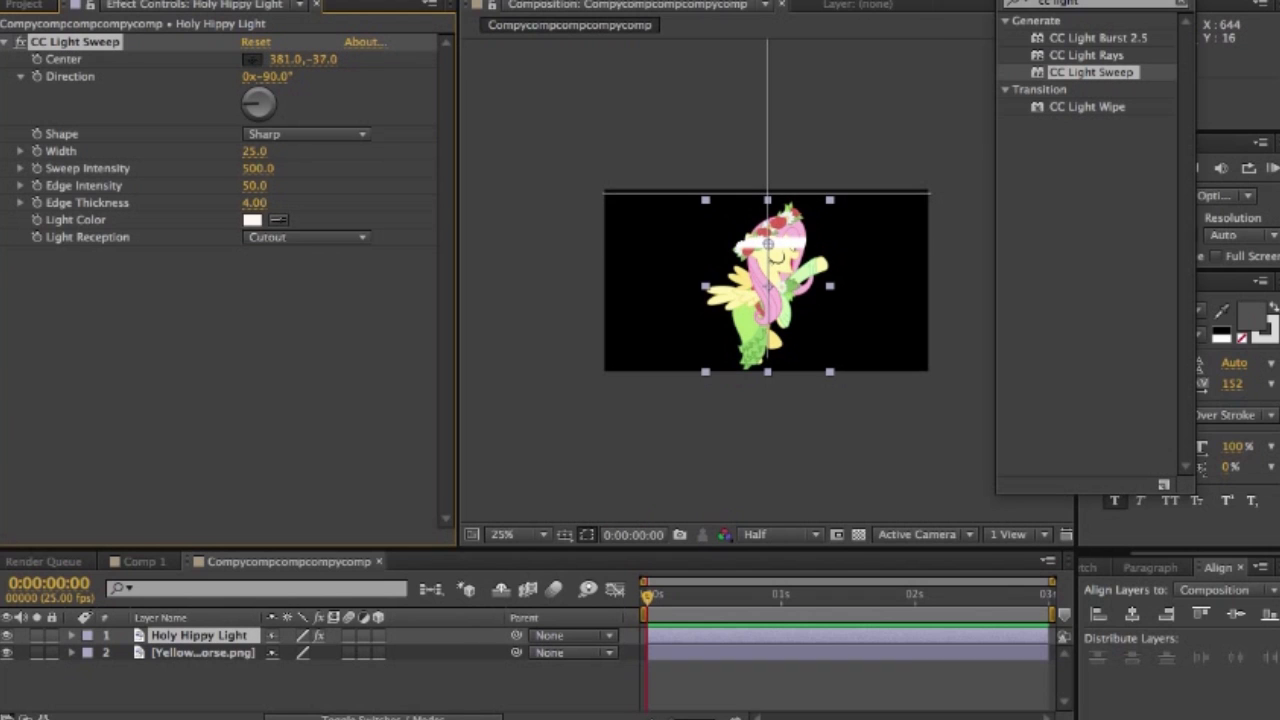
click(766, 194)
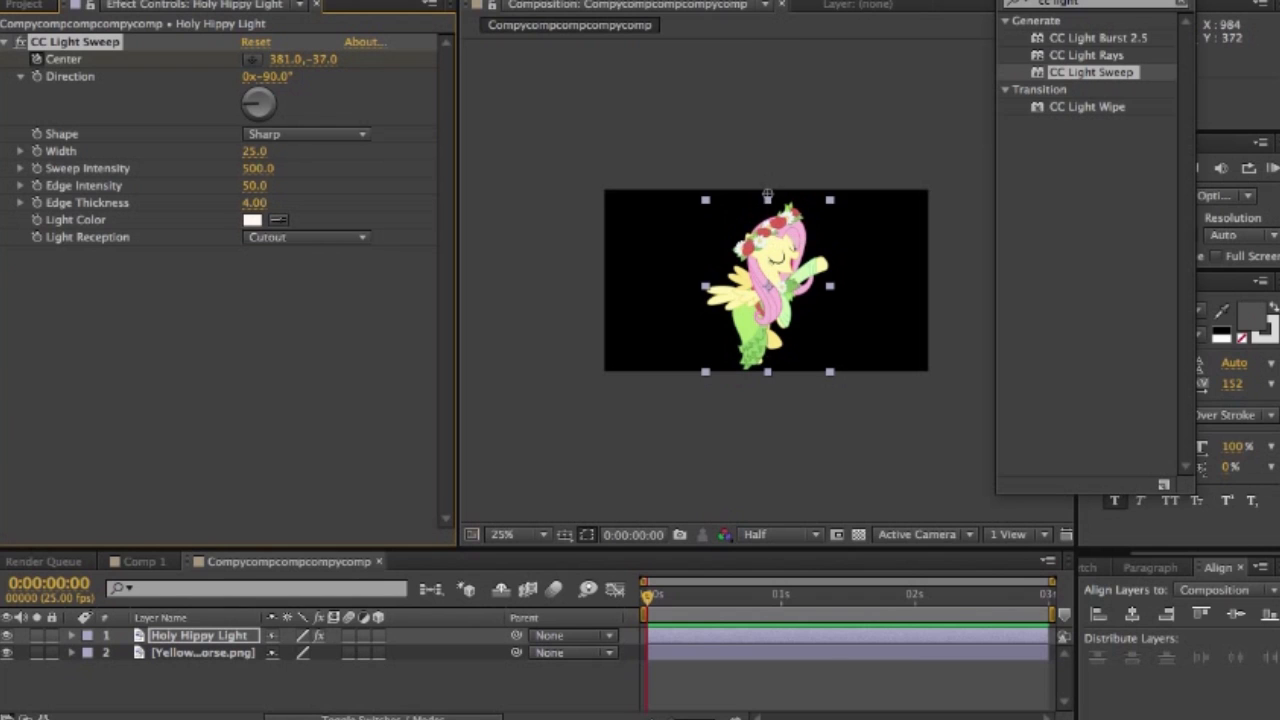
click(909, 596)
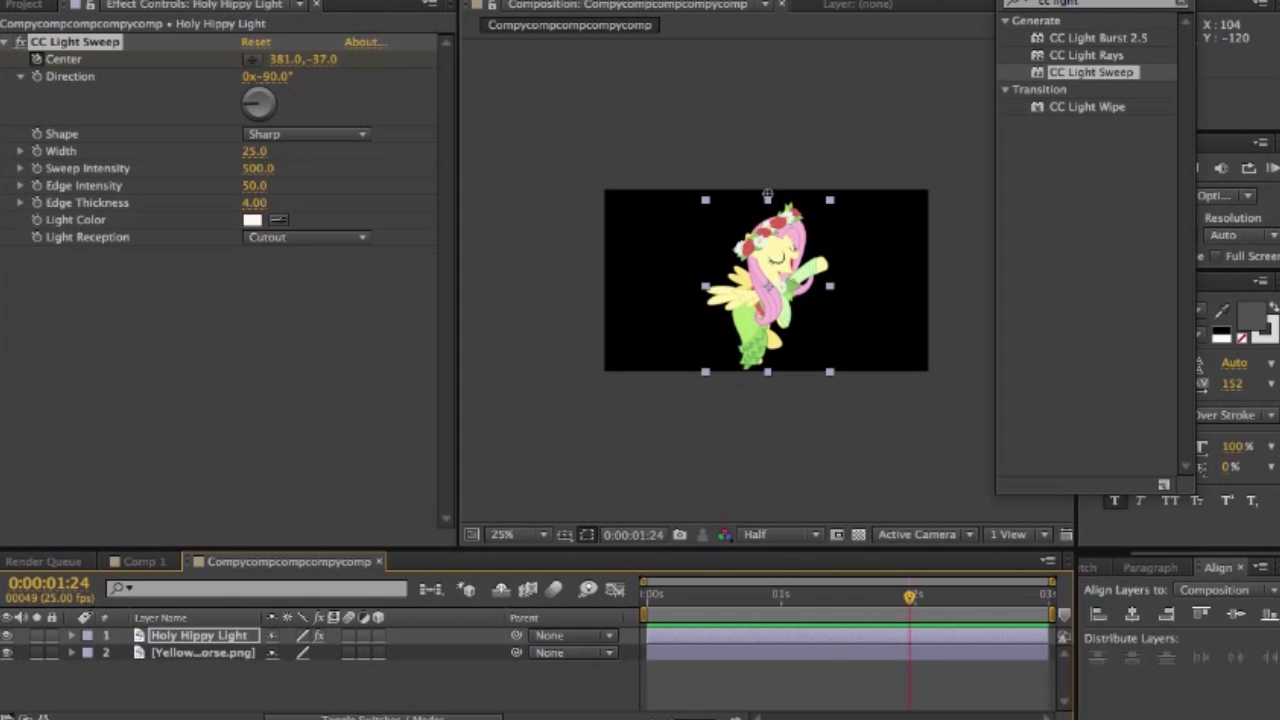
drag(767, 194, 762, 380)
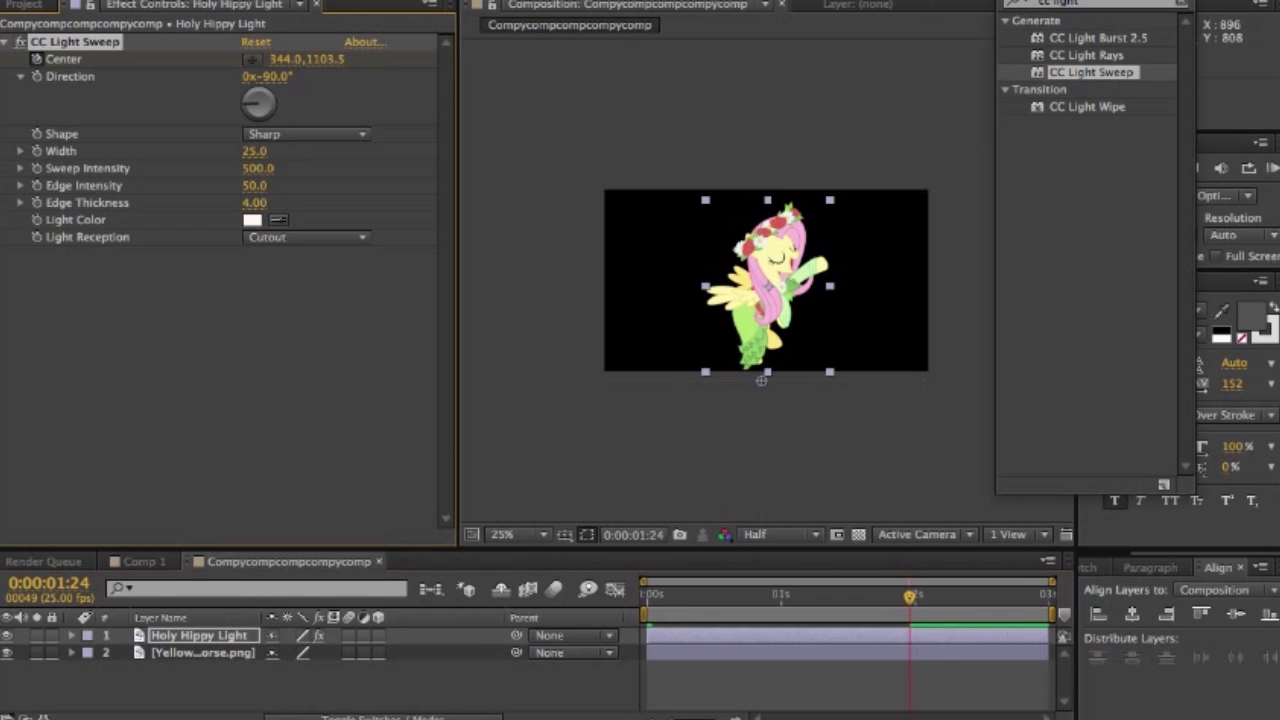
drag(749, 596, 706, 597)
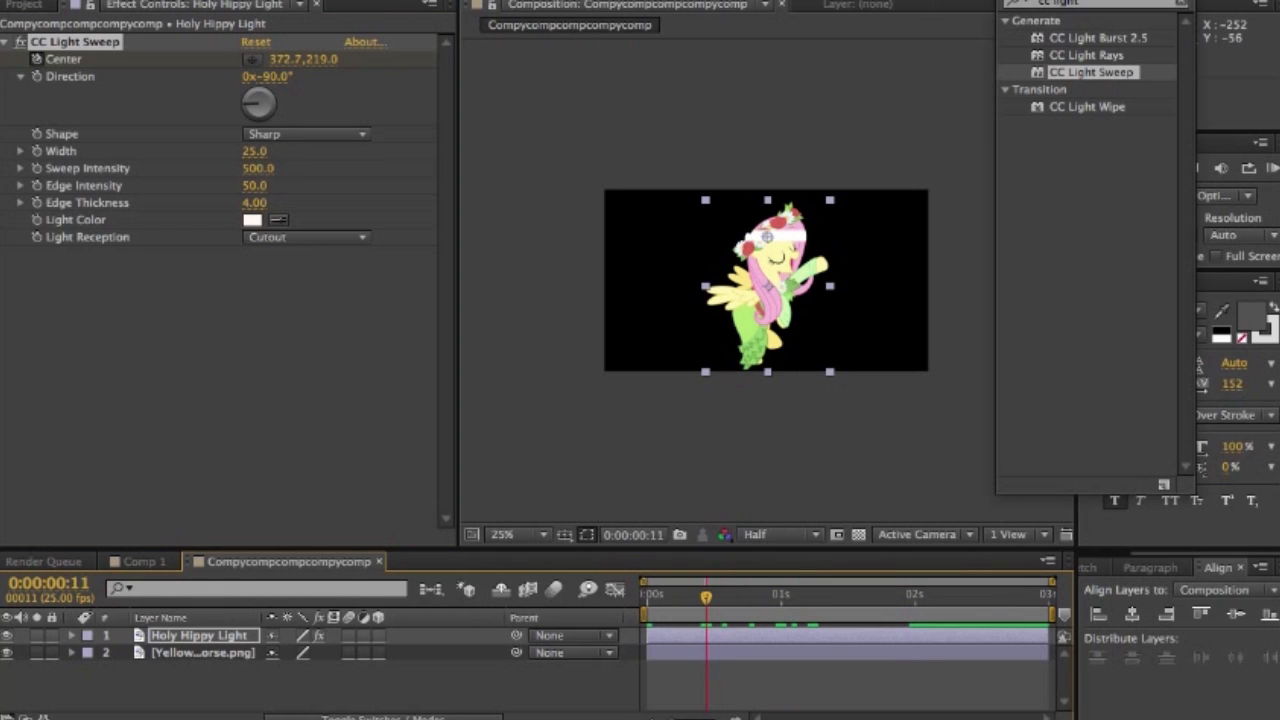
key(Return)
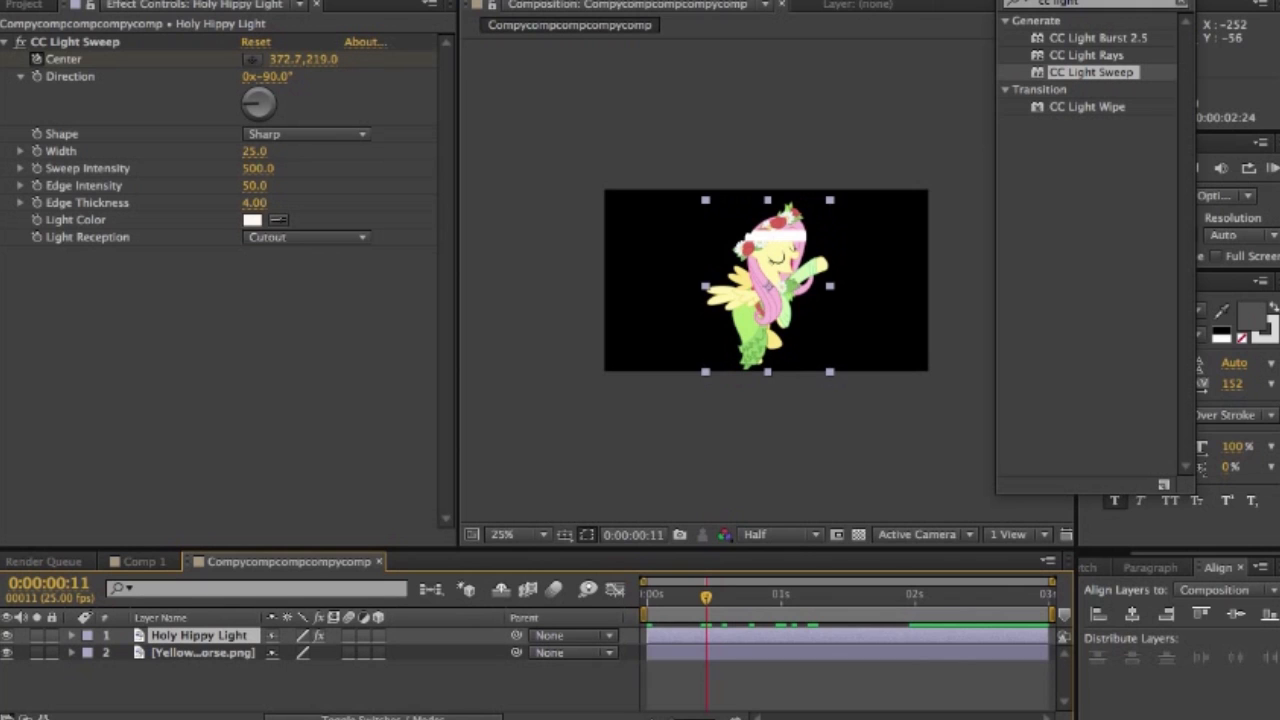
- Go to 0:00:00:05 and widen the Holy Hippy Light layer's light sweep to a Width of 35
drag(1096, 0, 1126, 0)
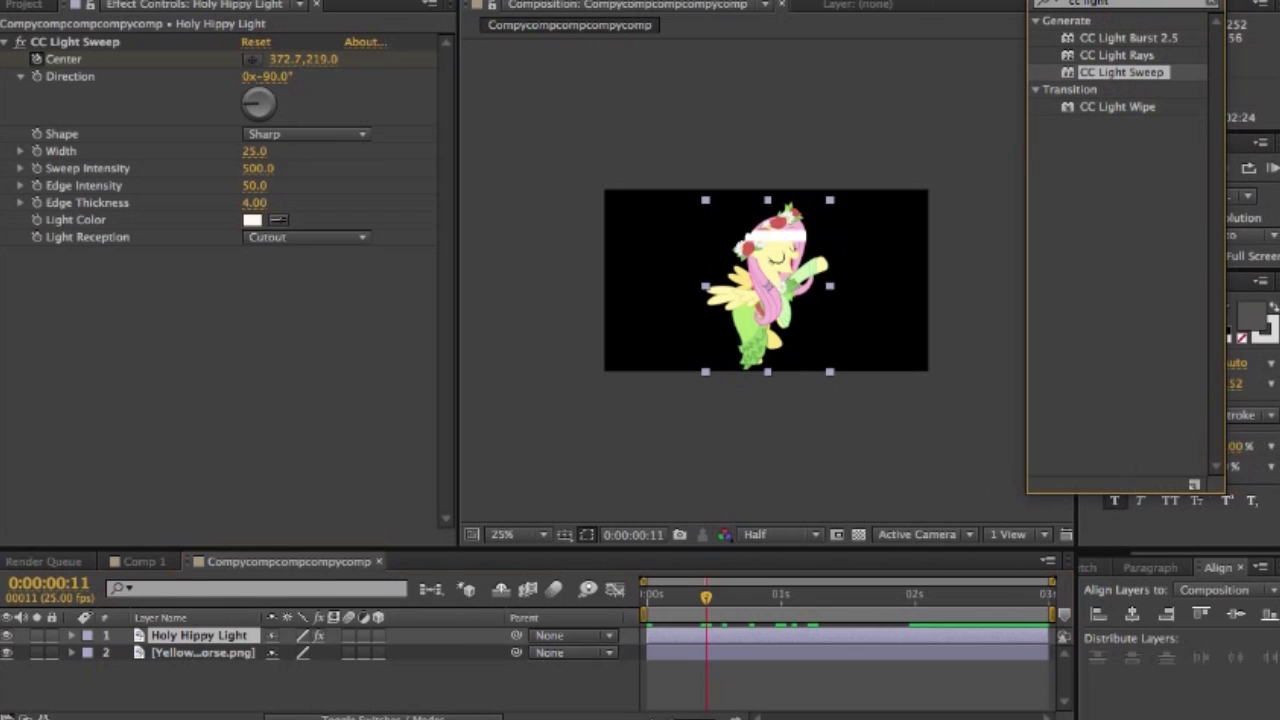
click(203, 653)
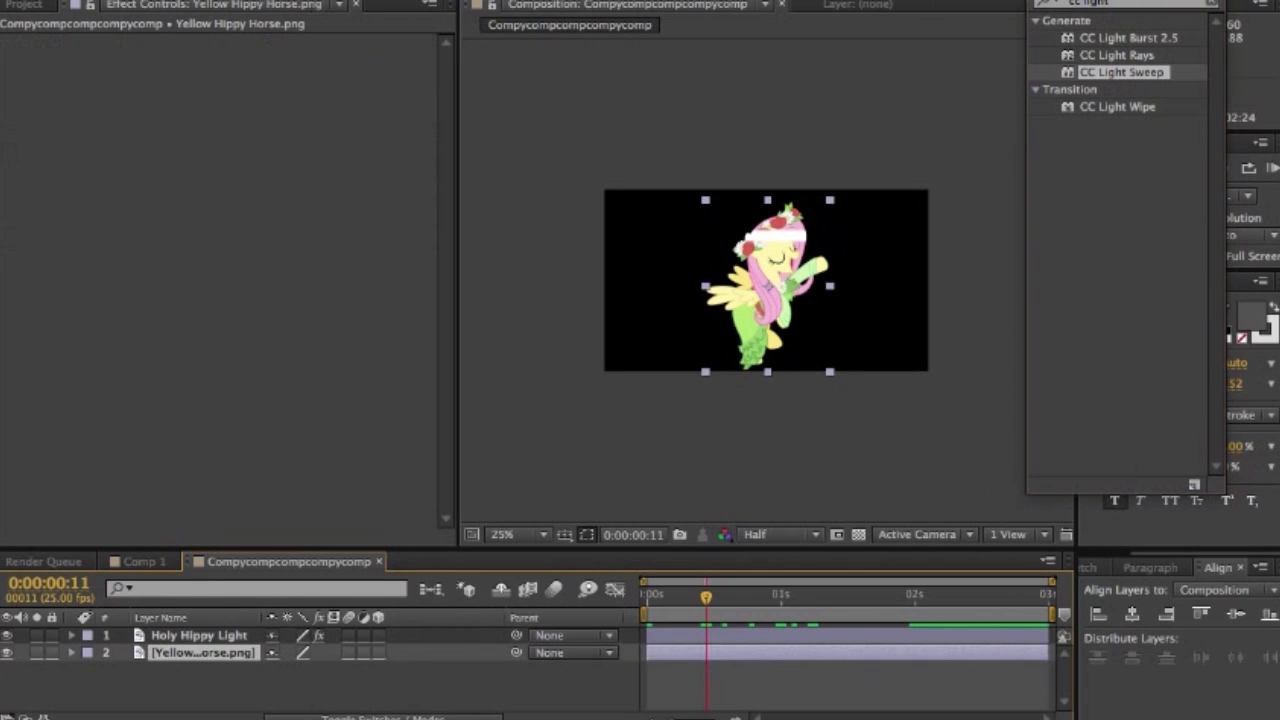
drag(706, 597, 675, 597)
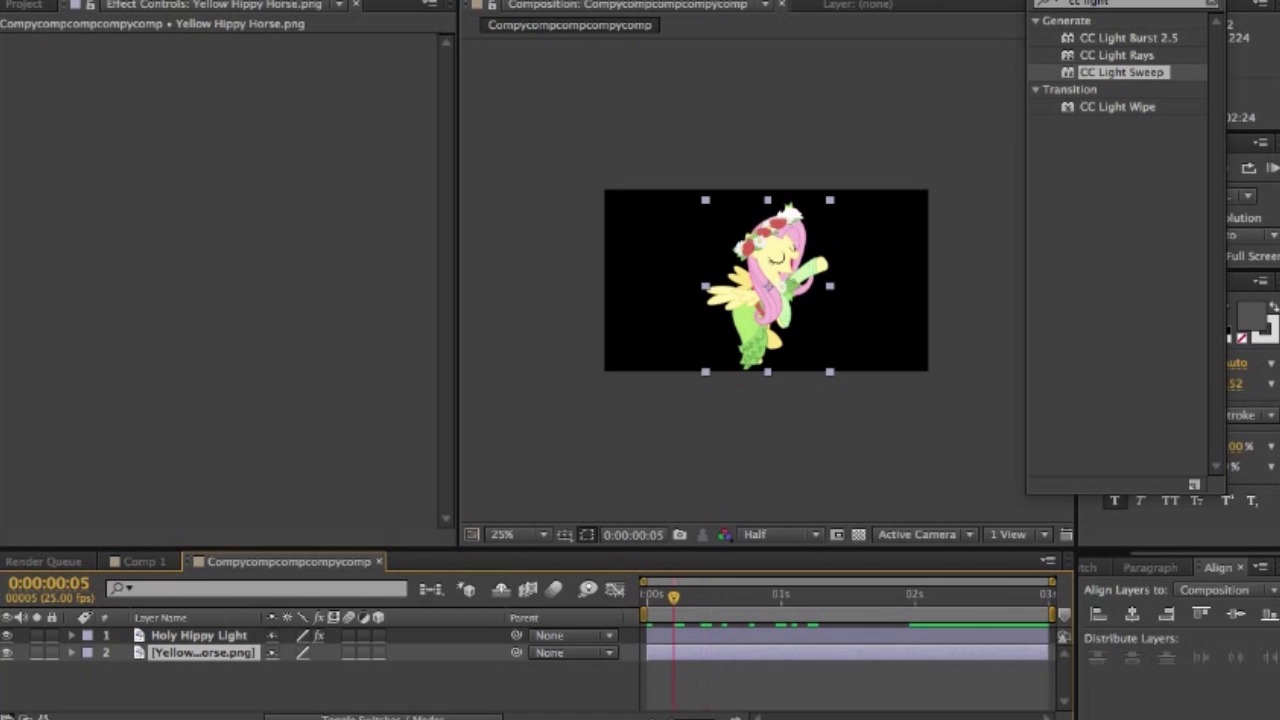
click(199, 636)
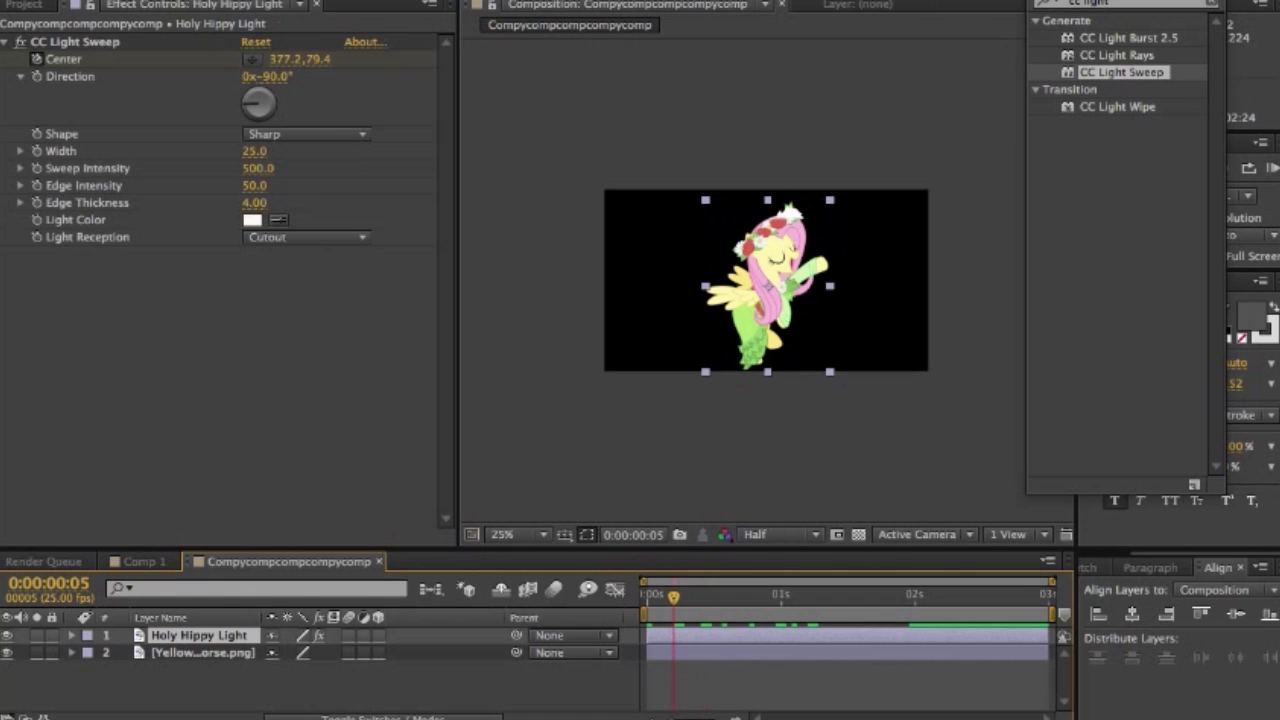
drag(254, 151, 262, 151)
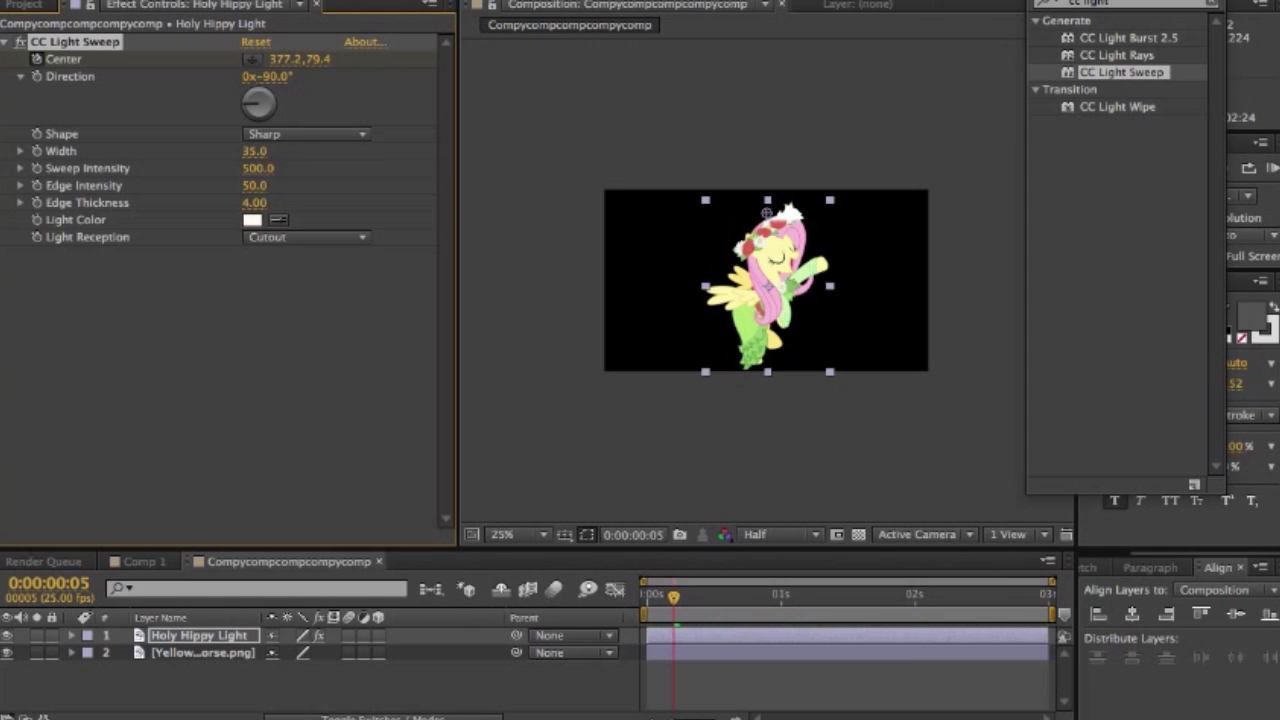
- Add a new mask to the Yellow Hippy Horse.png layer and expand the layer's properties
click(203, 653)
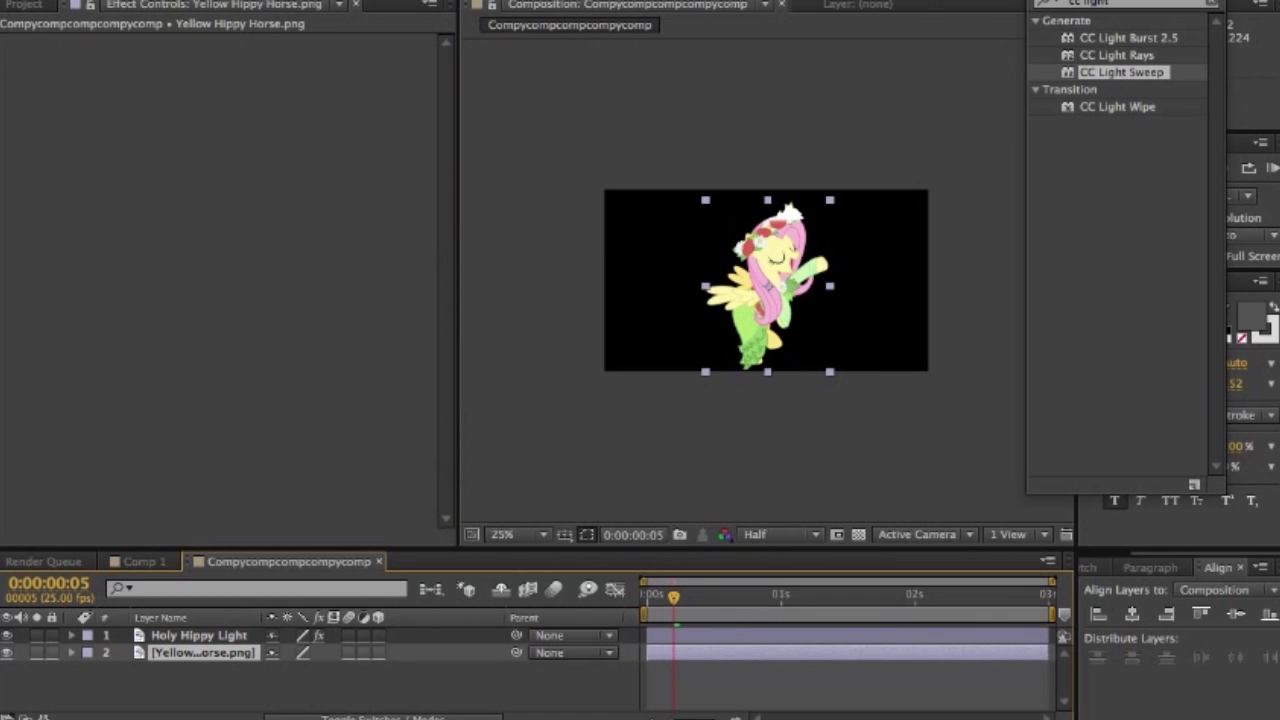
click(199, 636)
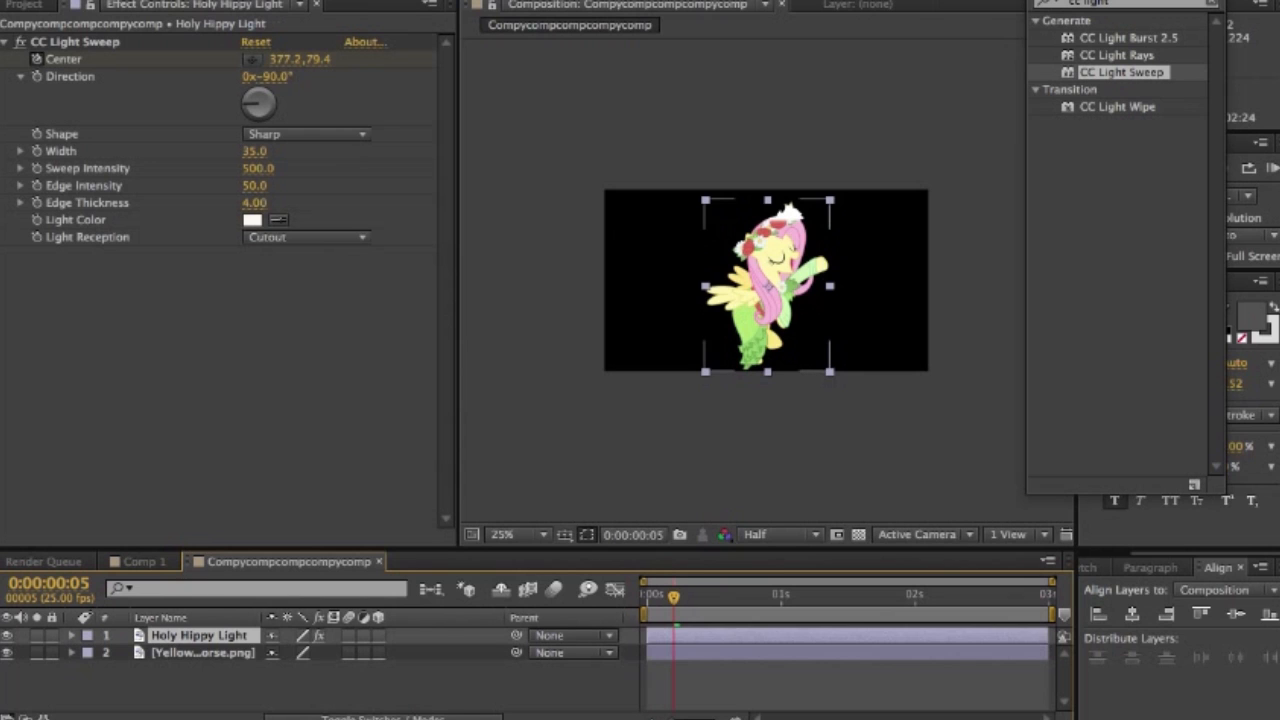
click(203, 653)
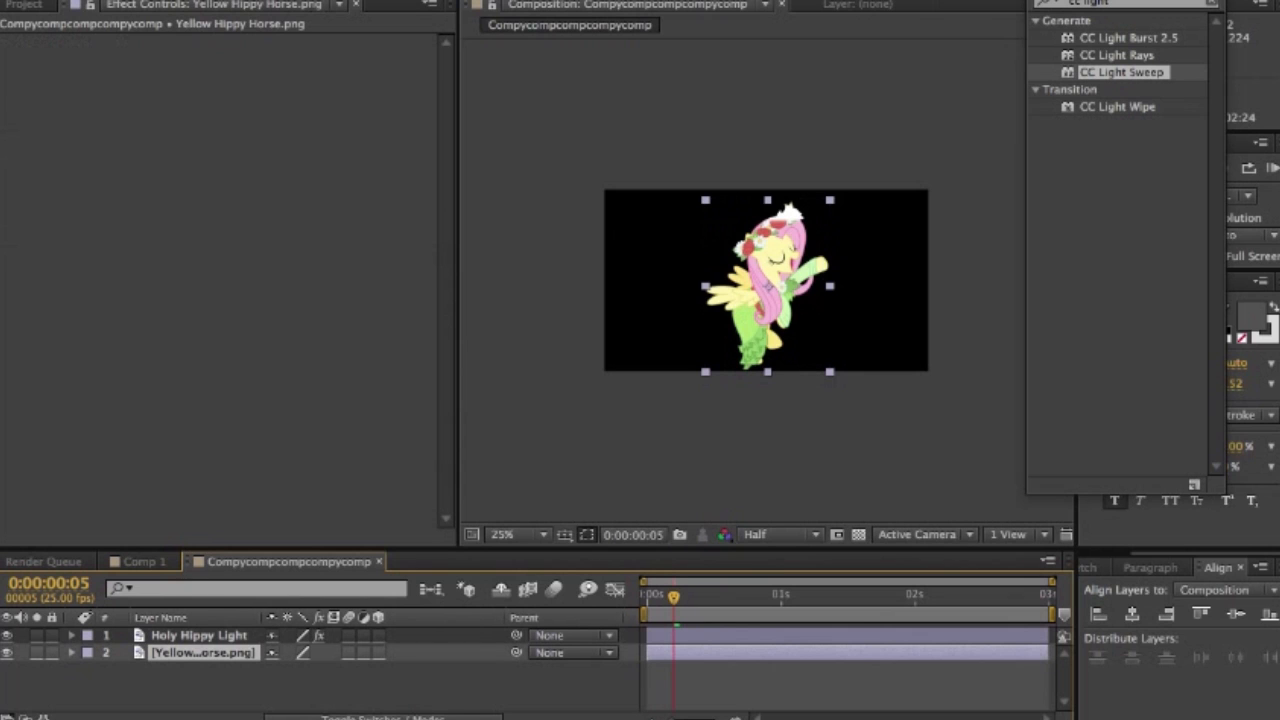
right_click(207, 653)
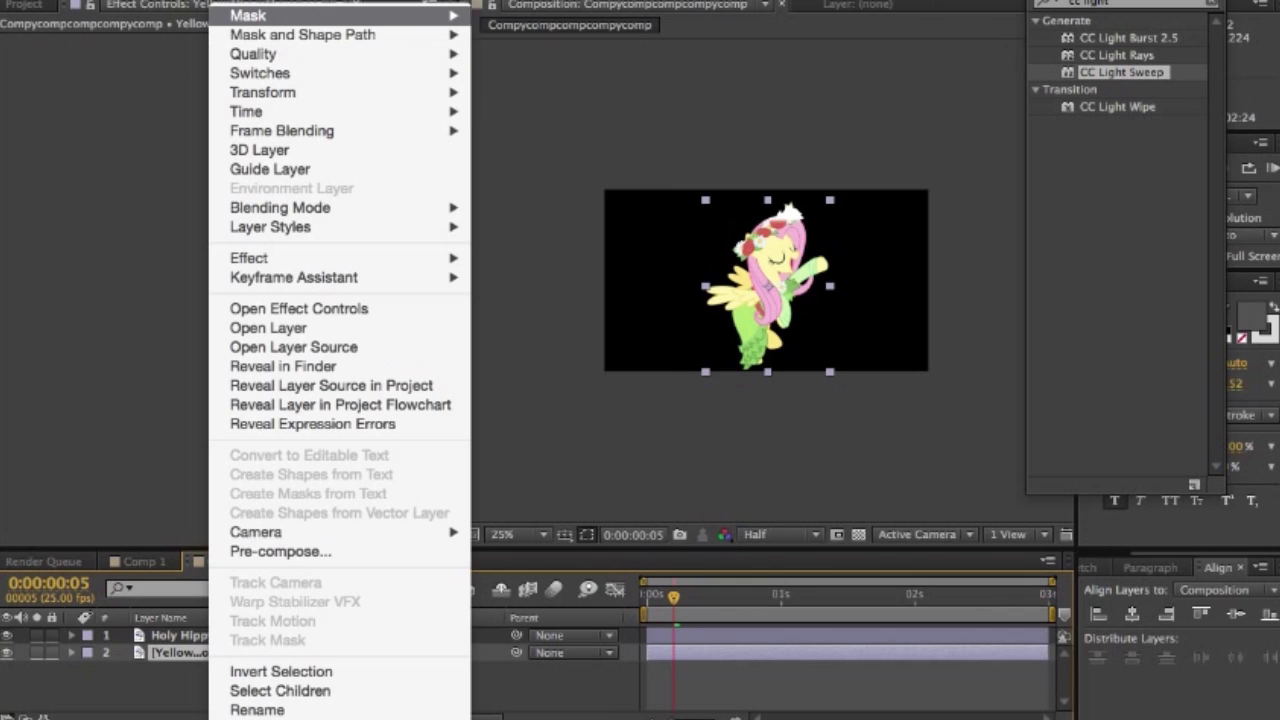
mouse_move(300, 16)
click(530, 16)
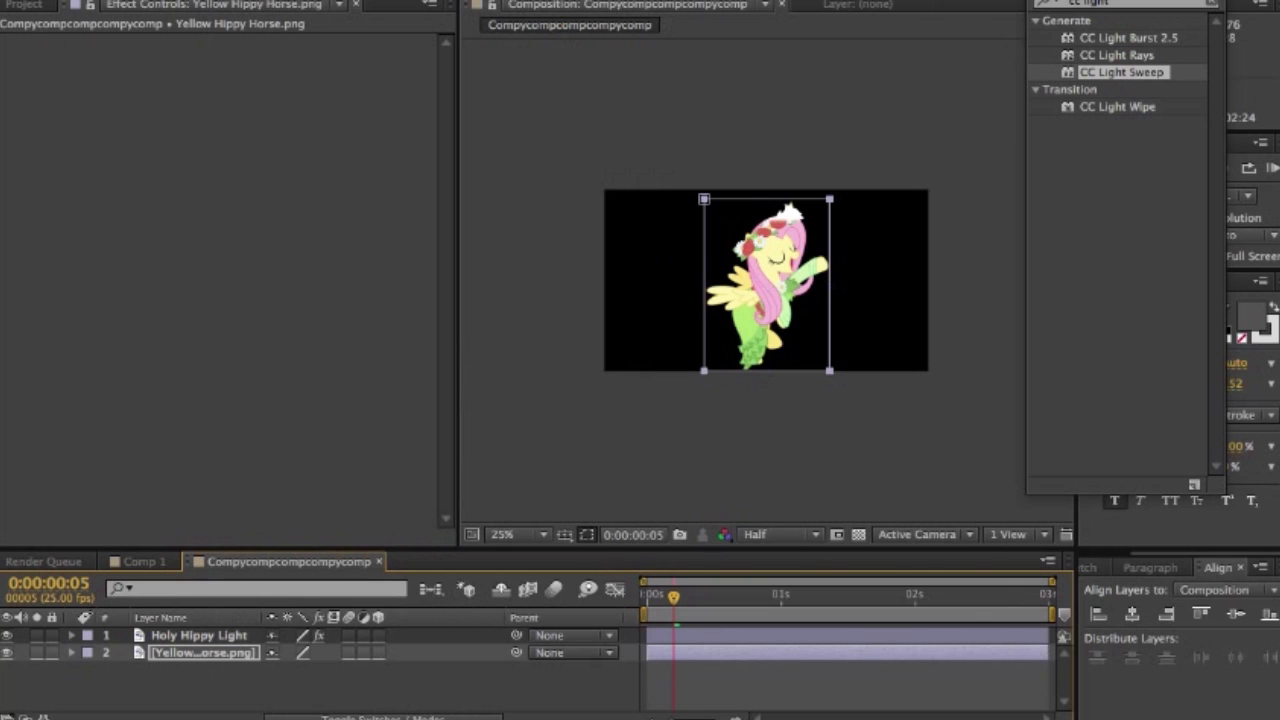
click(72, 653)
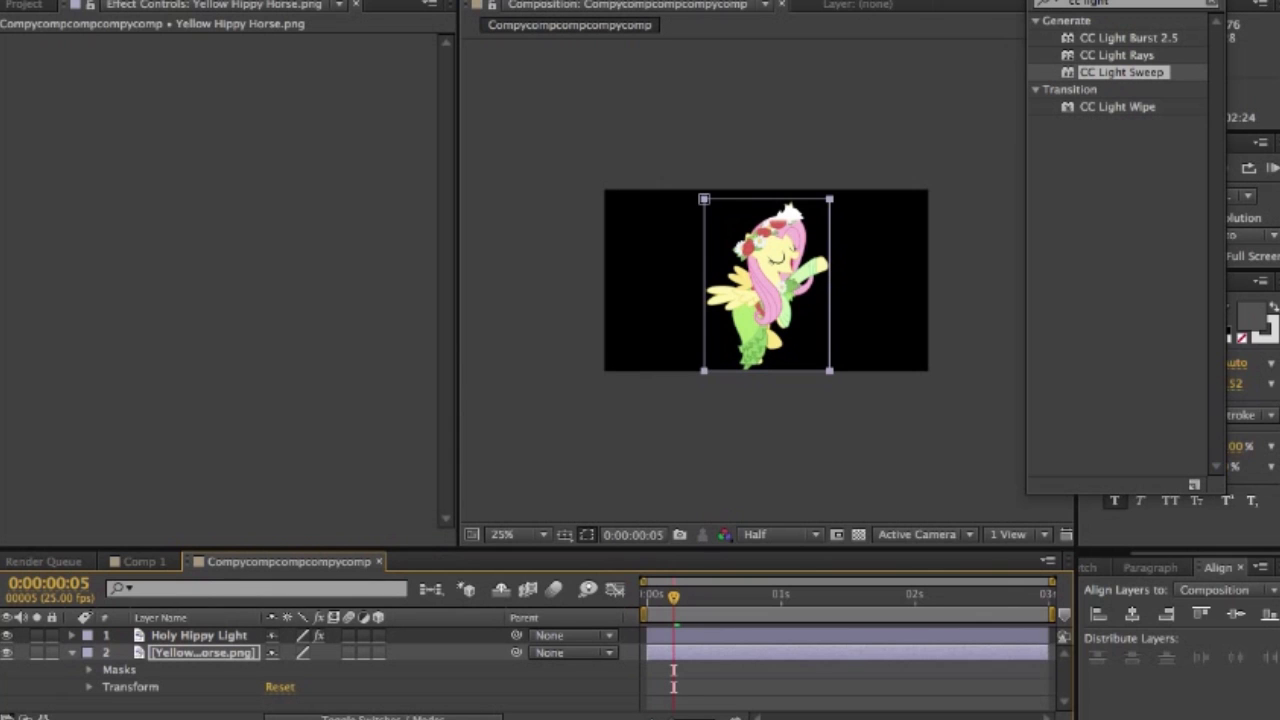
- Keyframe the Mask Path of the Yellow Hippy Horse layer's Mask 1 at 0:00:00:00, with the mask surrounding the whole pony
click(89, 670)
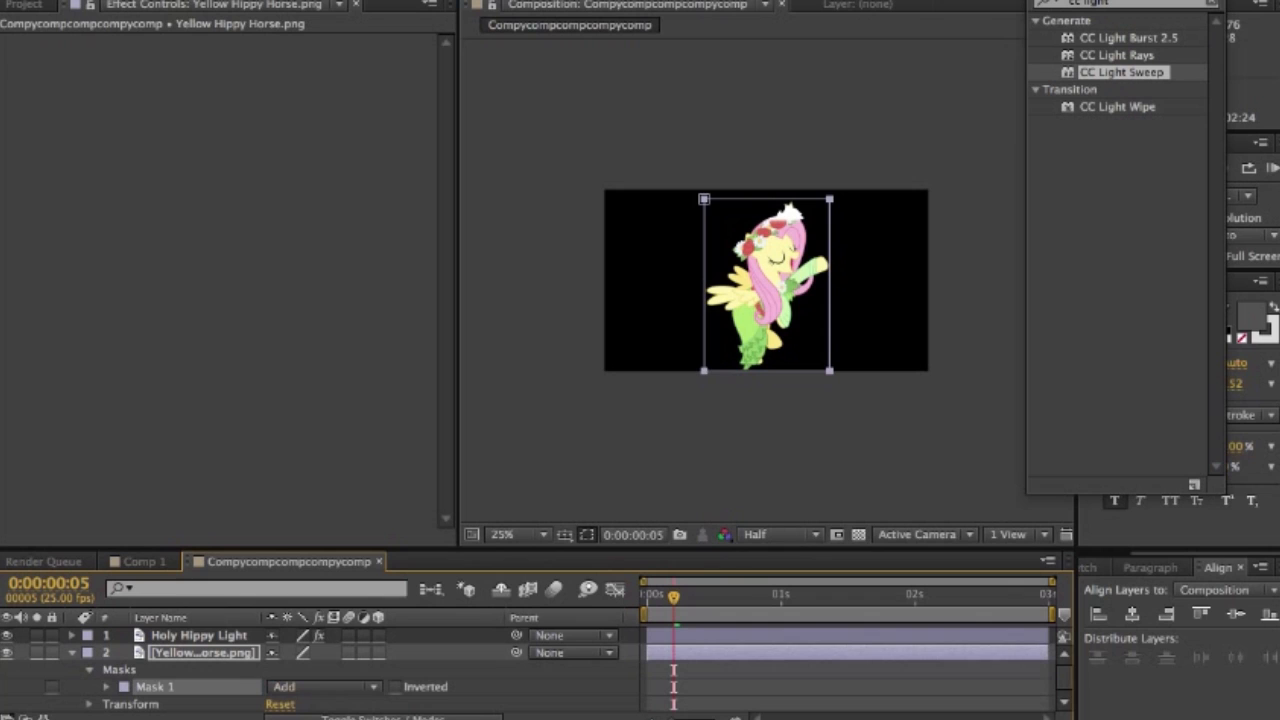
click(106, 687)
scroll(106, 687, down, 3)
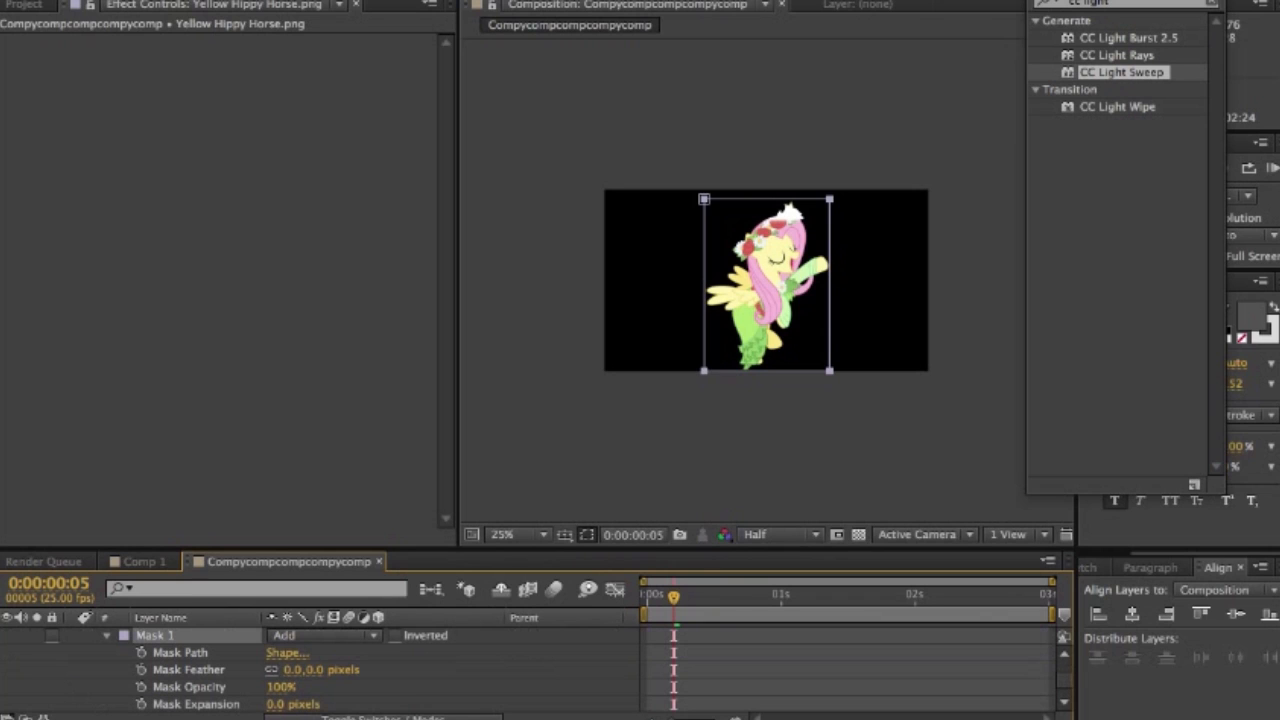
drag(674, 597, 647, 597)
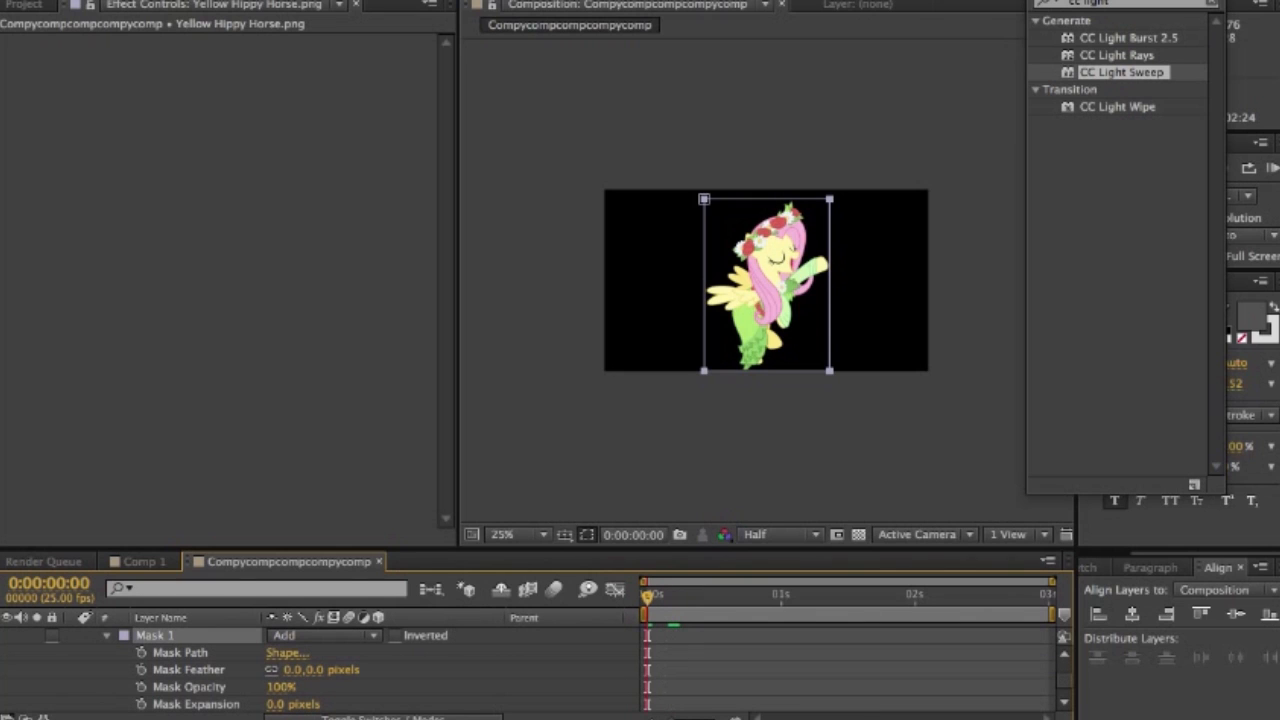
click(141, 652)
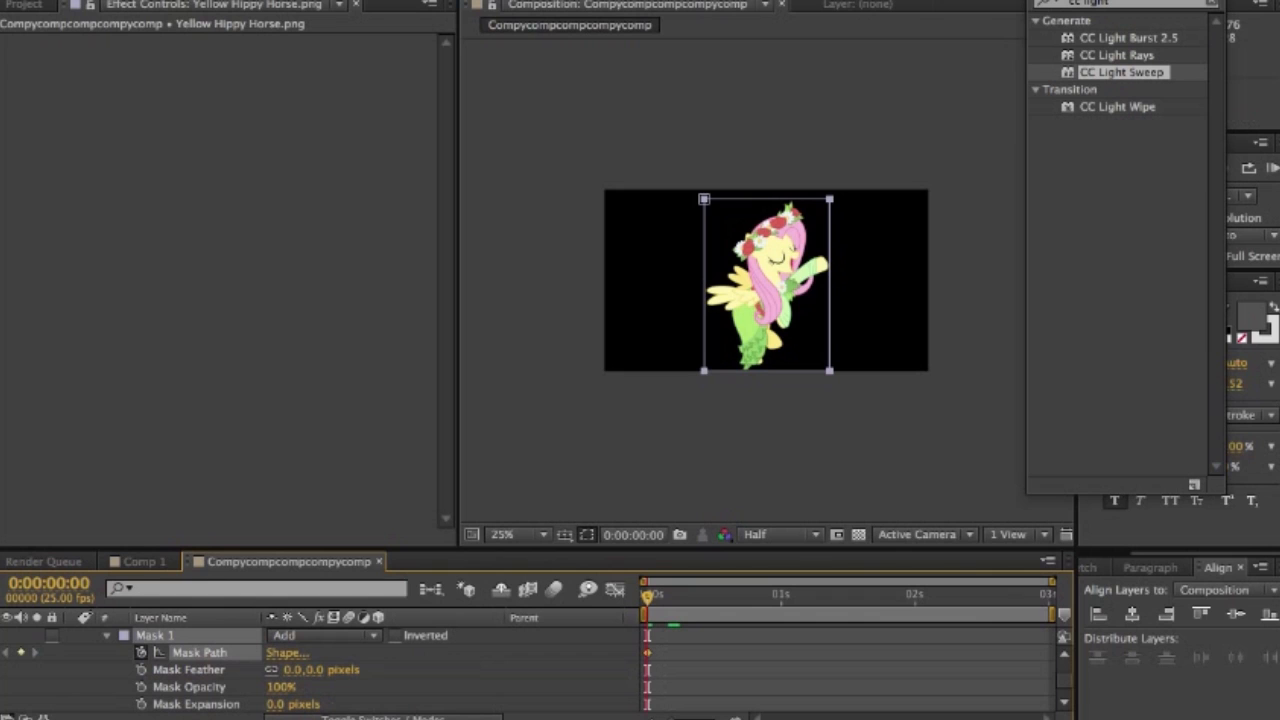
- At 0:00:01:22, move the whole mask straight down until its upper edge sits at the pony's feet, then return to 0:00:00:00 and collapse the layer
drag(647, 597, 899, 597)
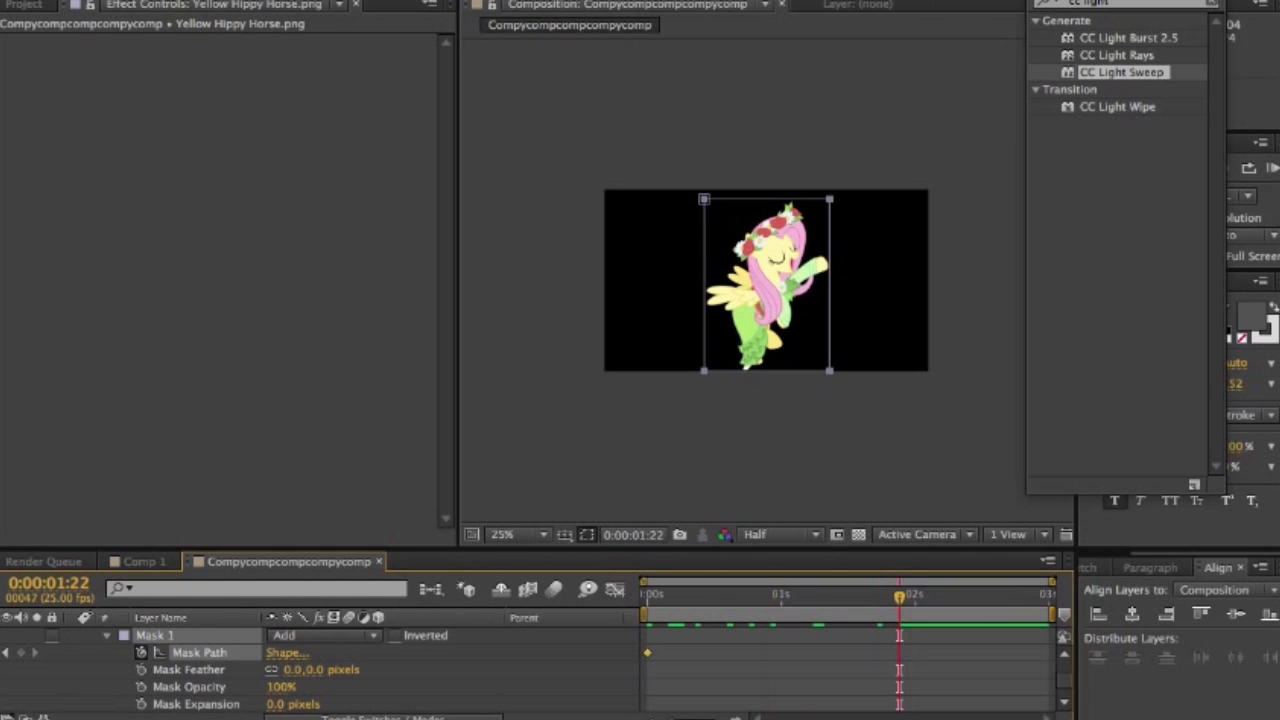
drag(829, 199, 825, 244)
drag(738, 241, 747, 369)
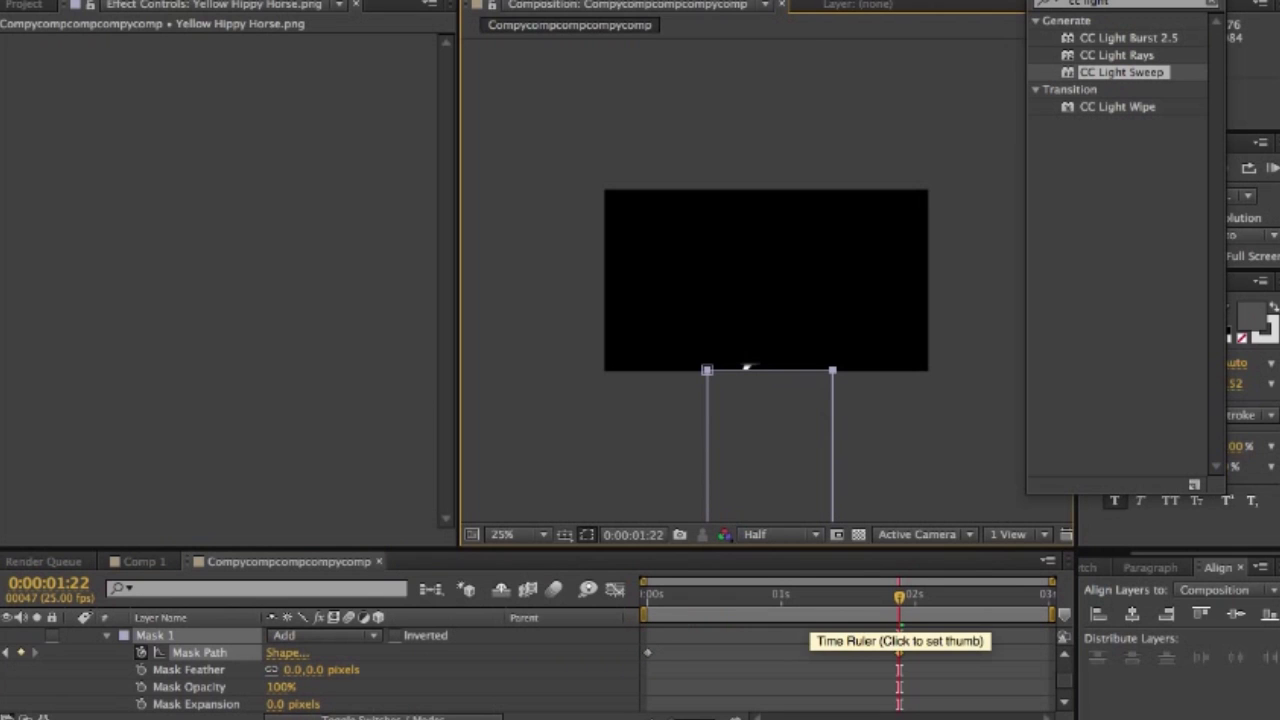
drag(782, 594, 647, 596)
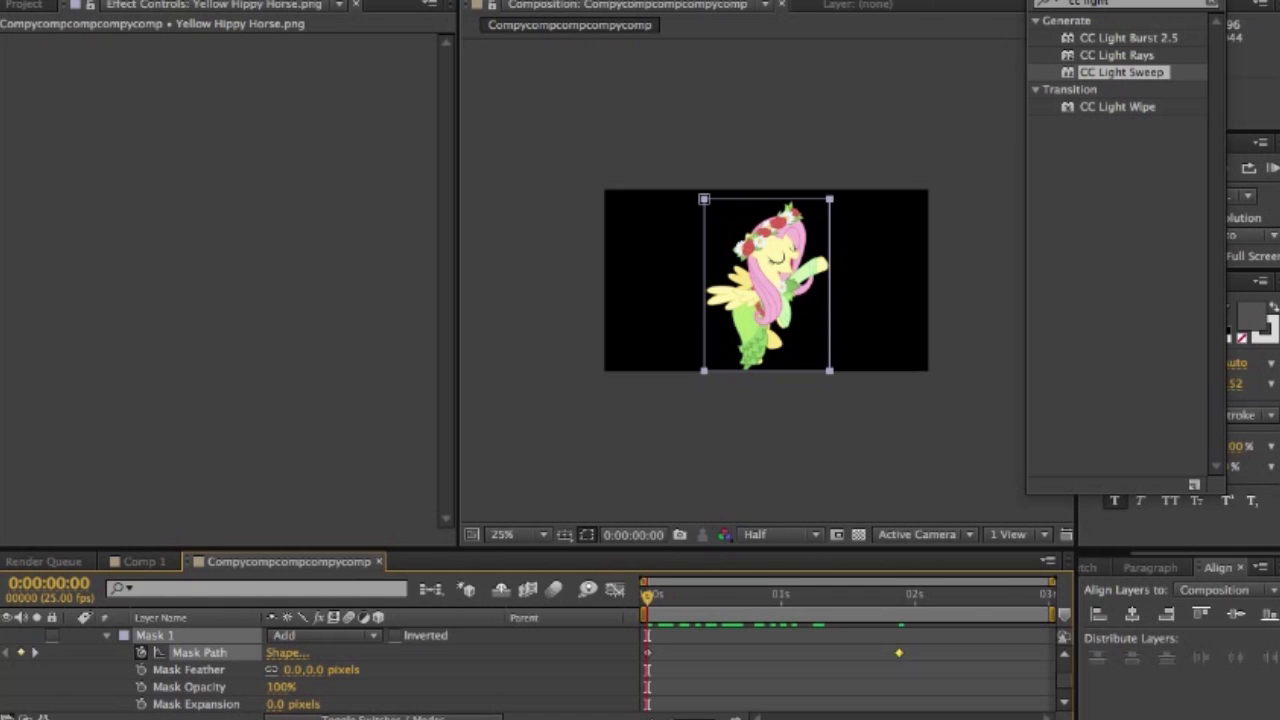
click(107, 636)
scroll(107, 652, up, 3)
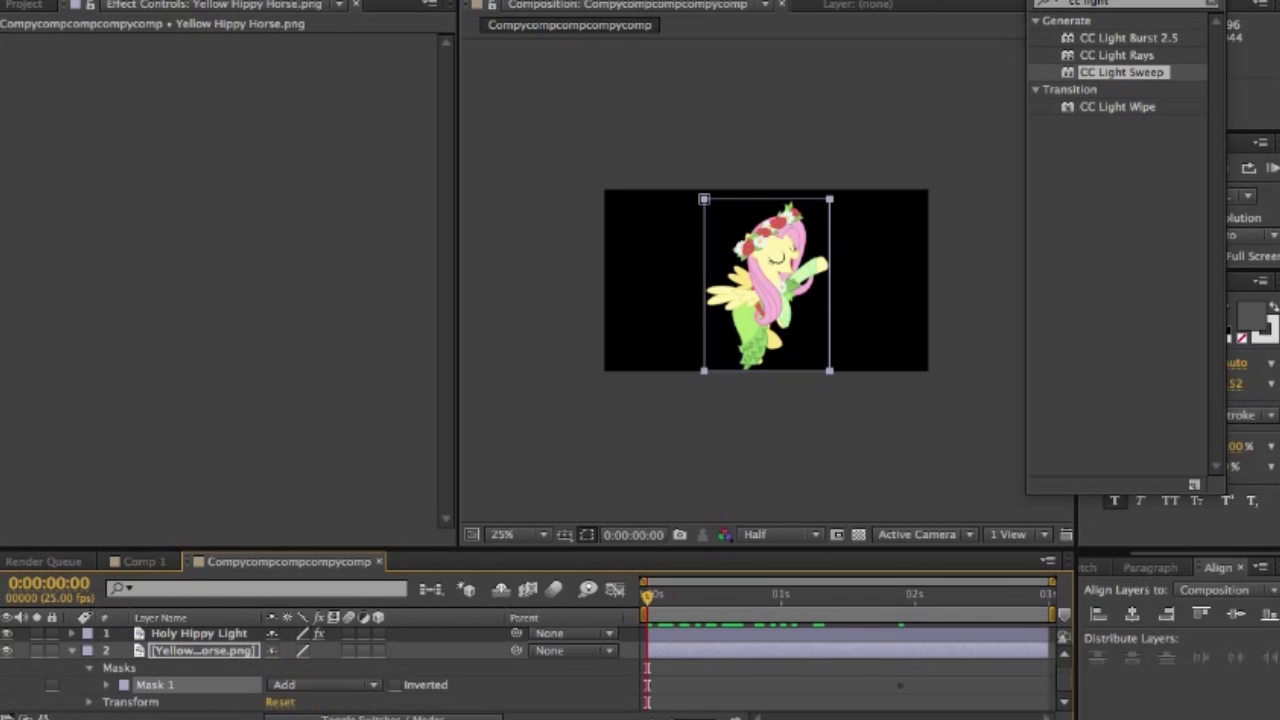
click(72, 651)
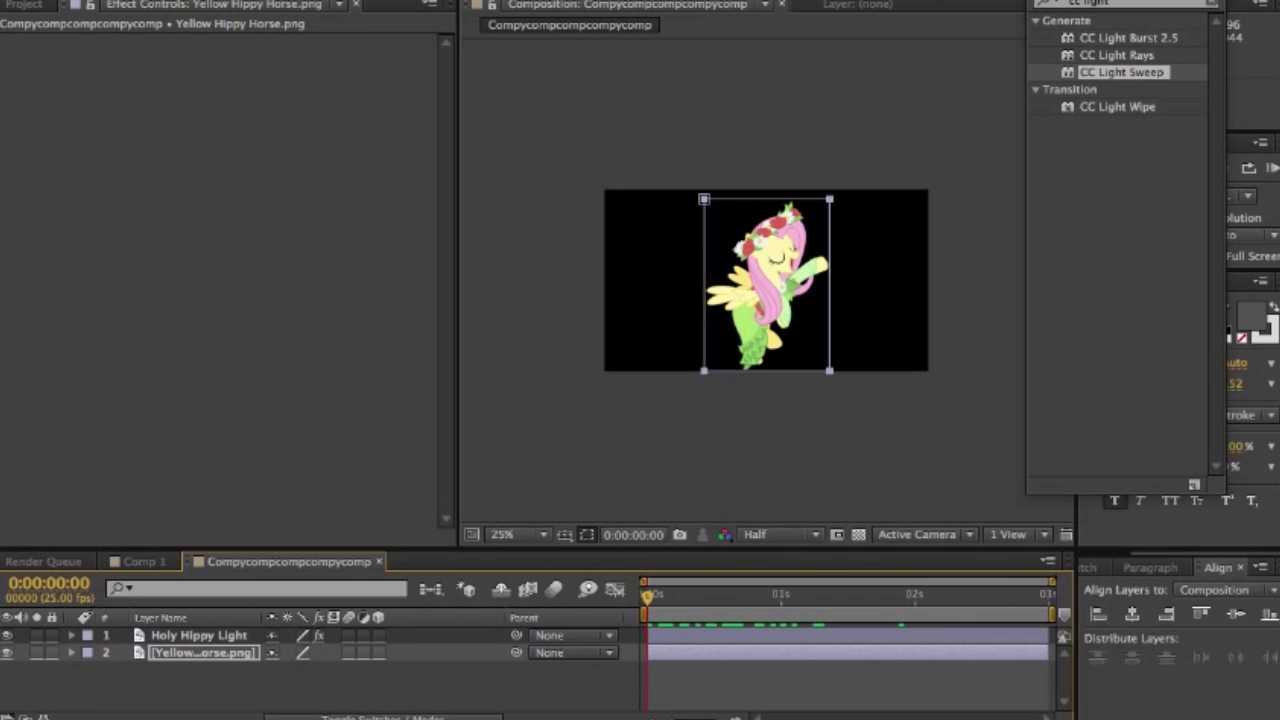
- Start a new 1280 × 720 px solid and name it PERTIcURS
click(204, 653)
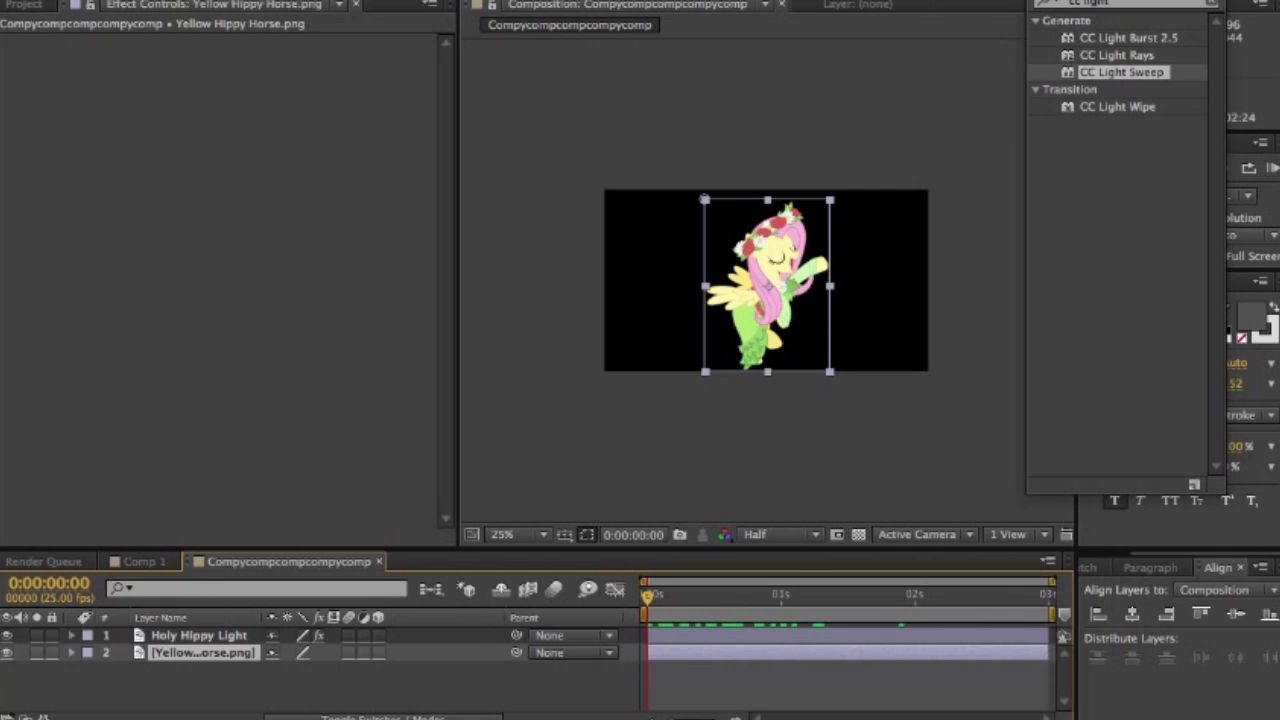
click(210, 684)
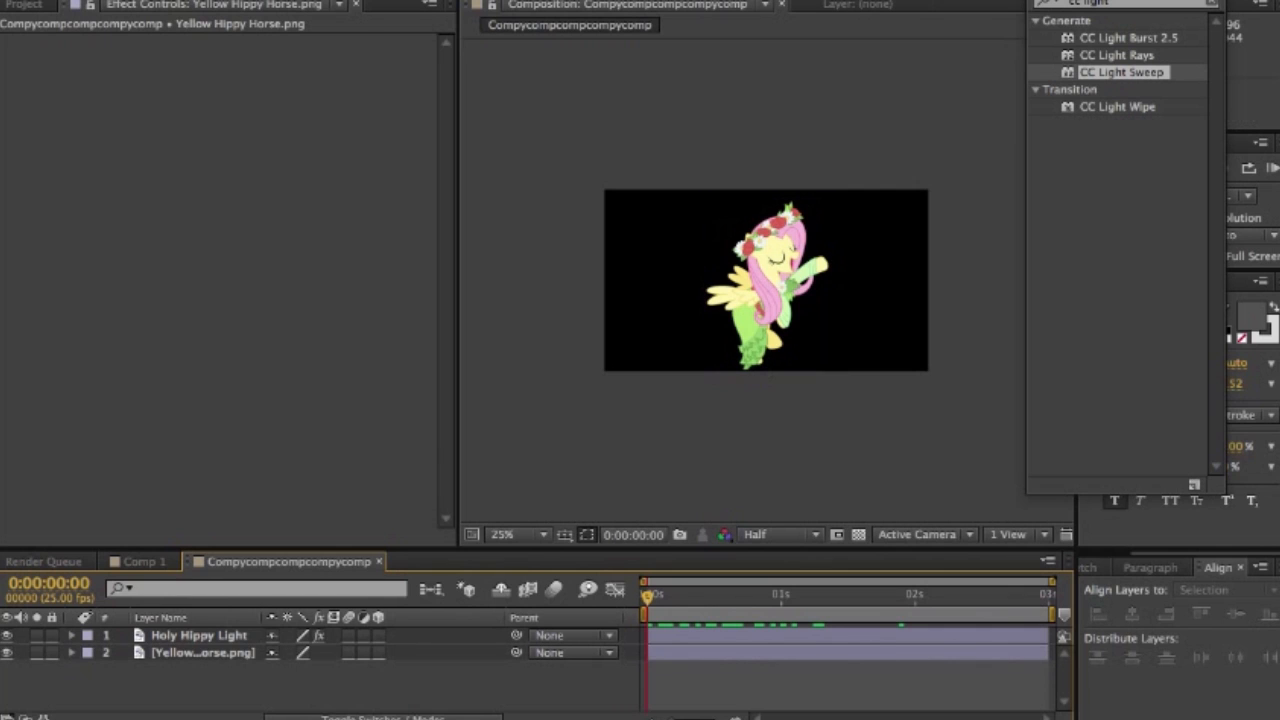
right_click(268, 684)
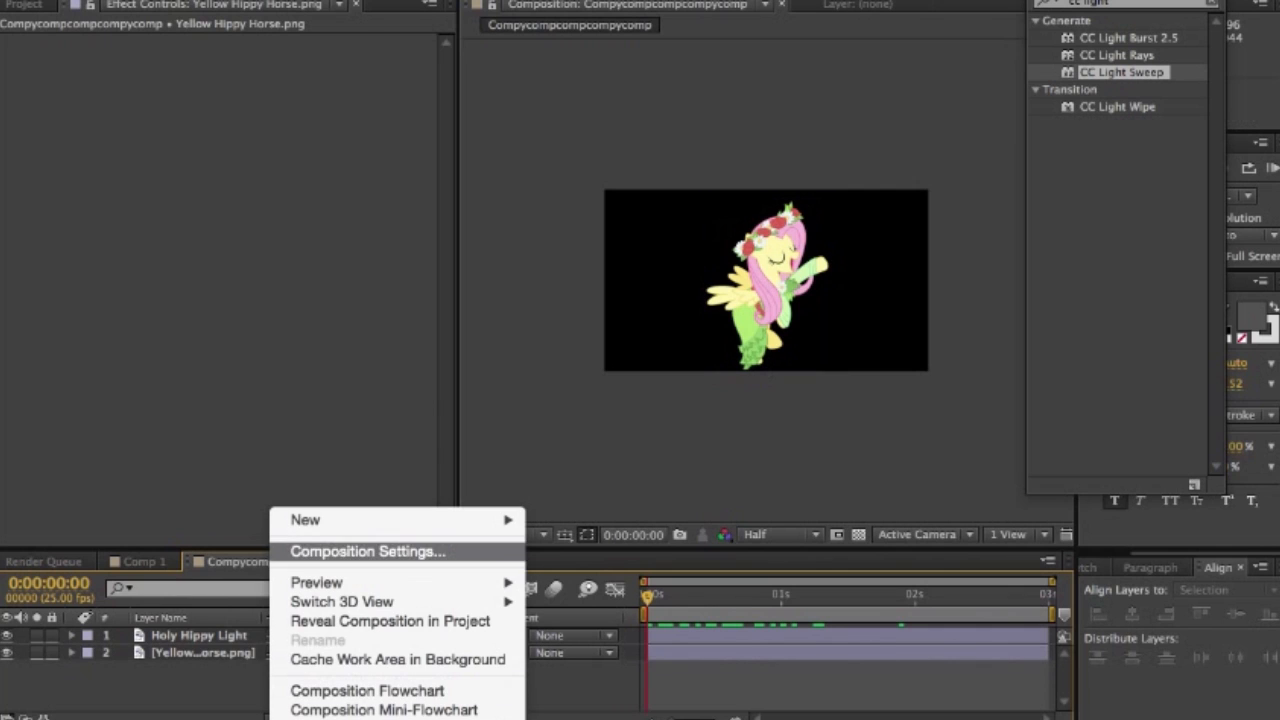
mouse_move(400, 520)
click(569, 570)
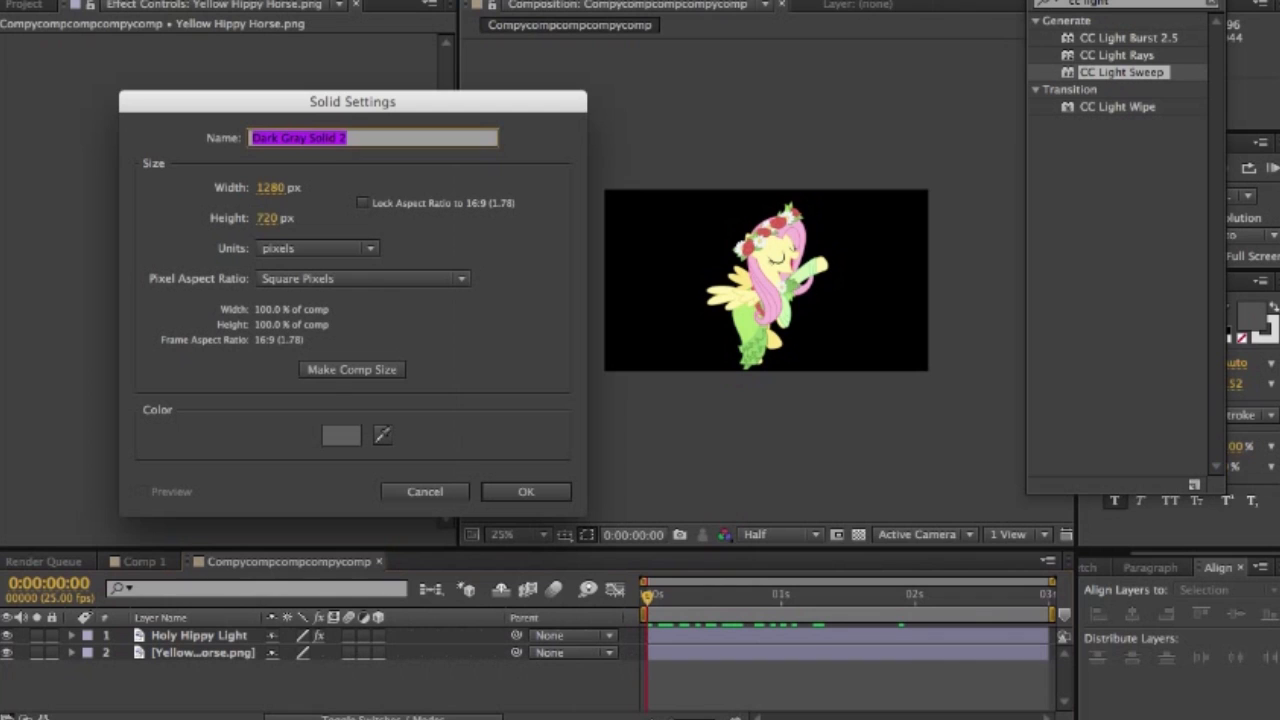
text(PERT)
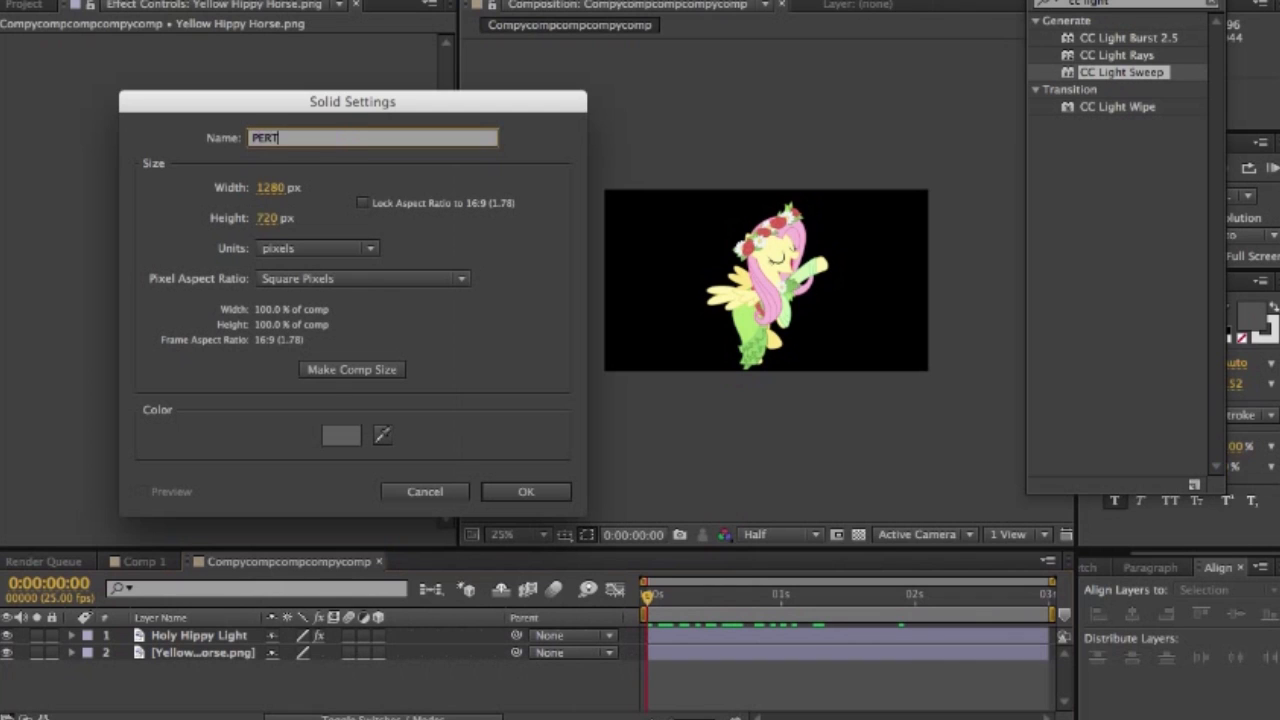
text(IURS)
click(281, 137)
text(cURS)
- Set the solid's color to dark gray 282828 and create it
click(341, 435)
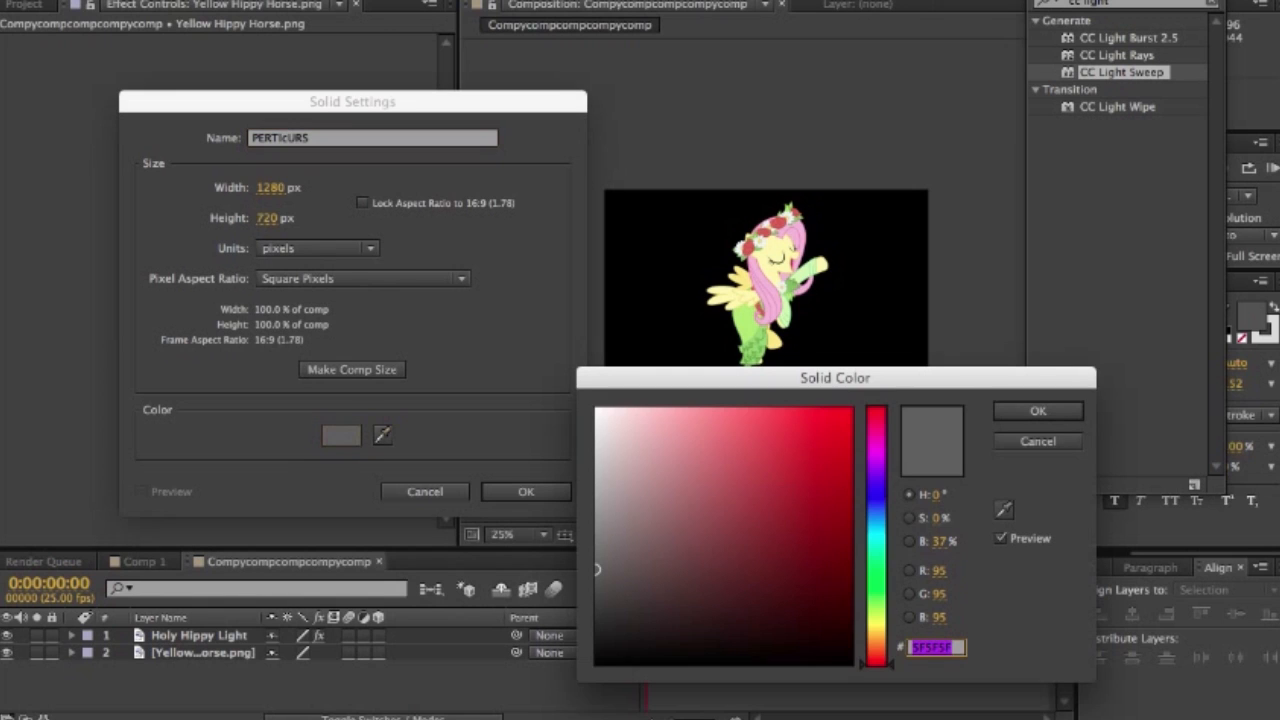
text(282828)
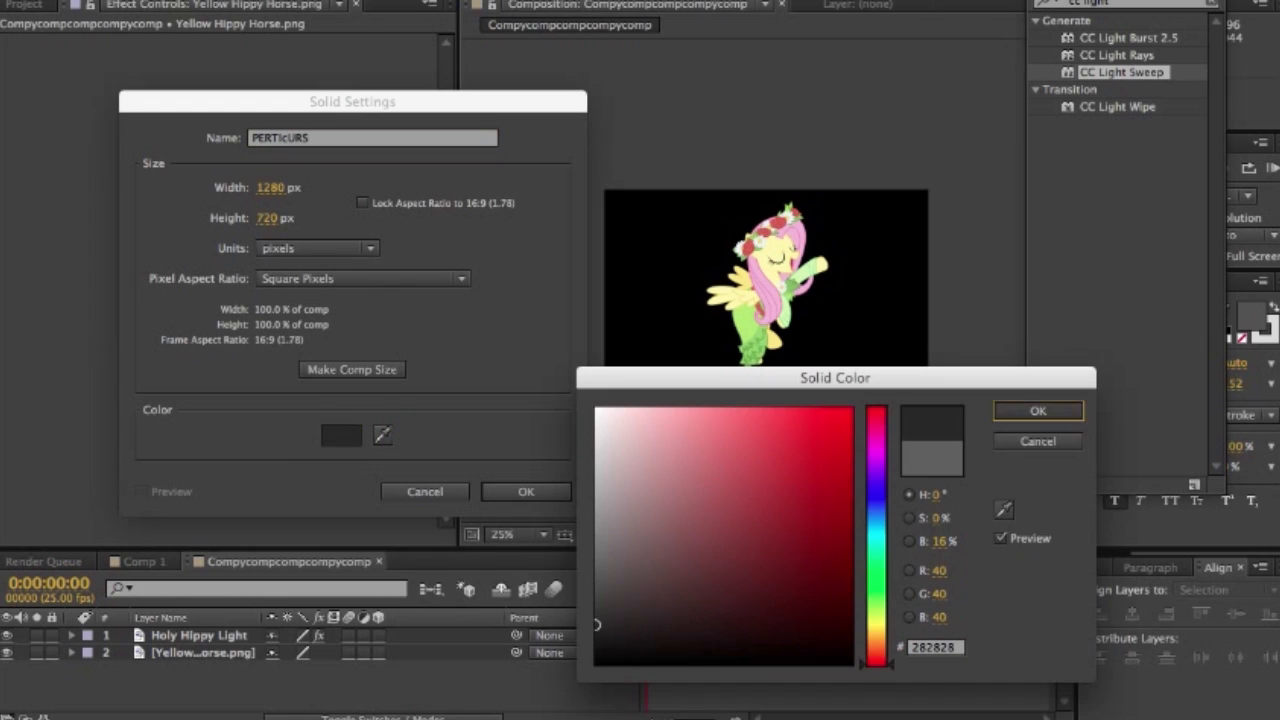
key(Return)
key(Return)
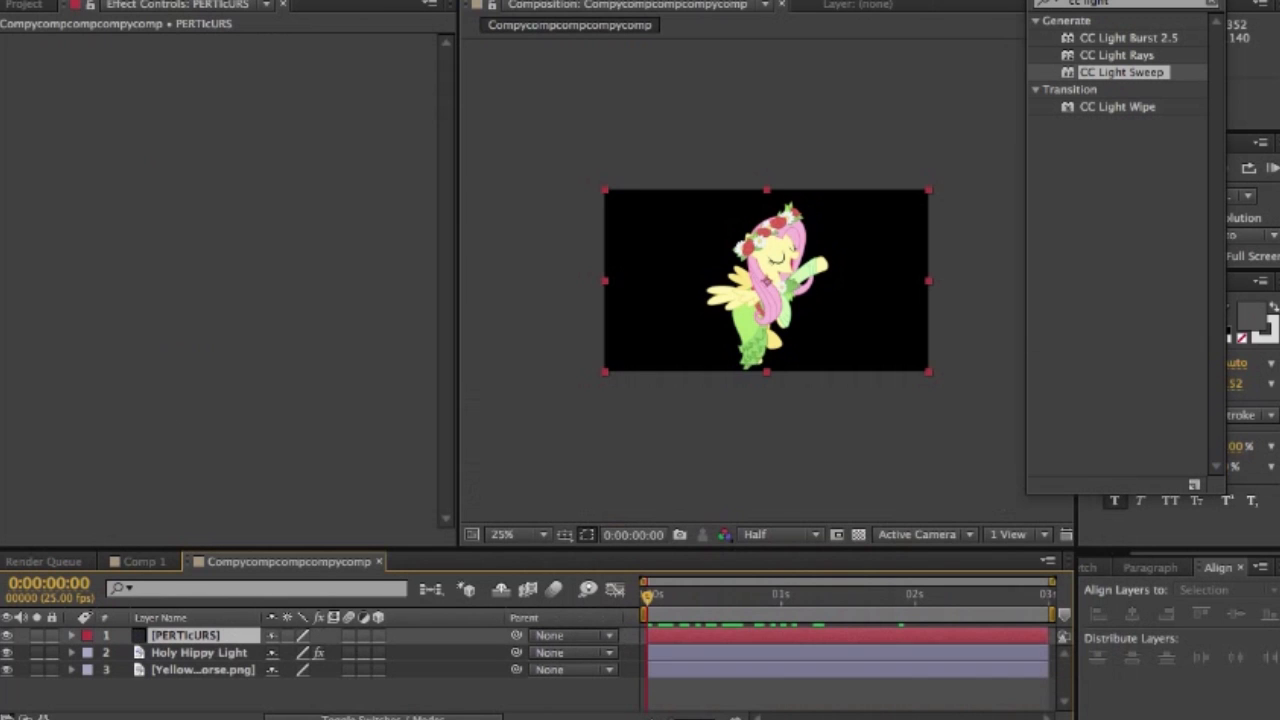
- Find the CC Particle World effect and apply it to the PERTIcURS solid
click(1211, 3)
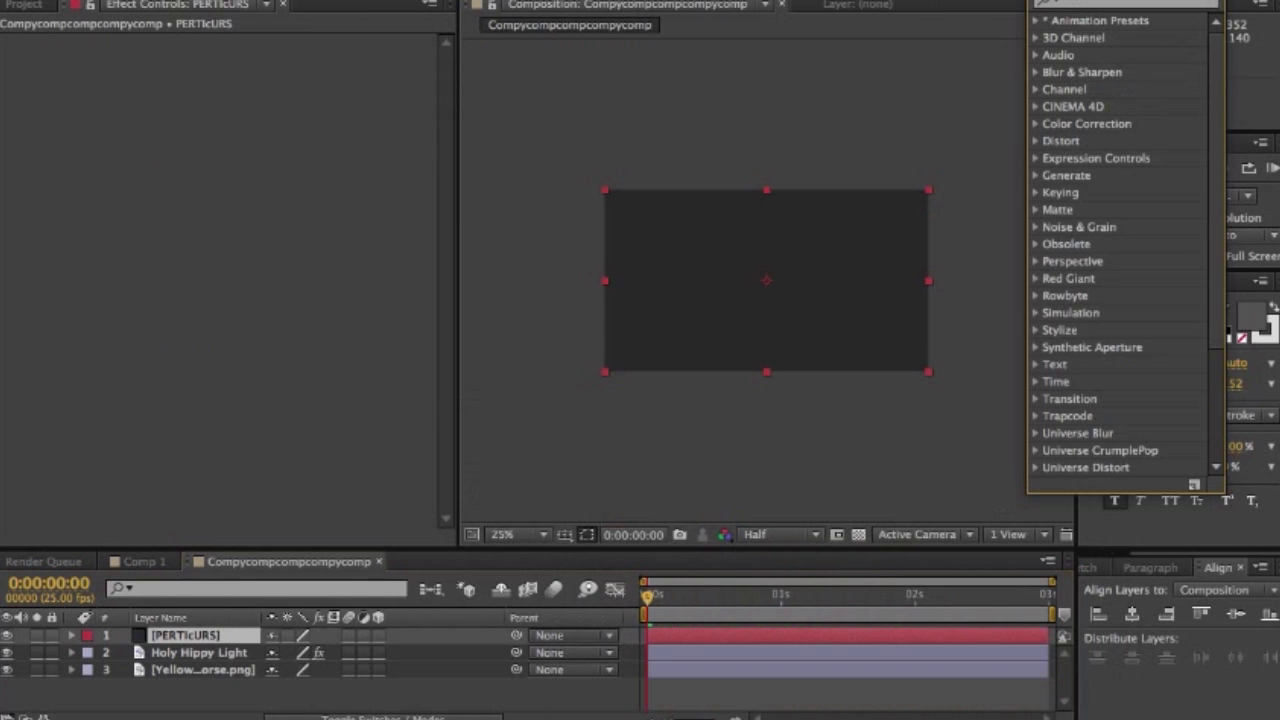
text(cc partic)
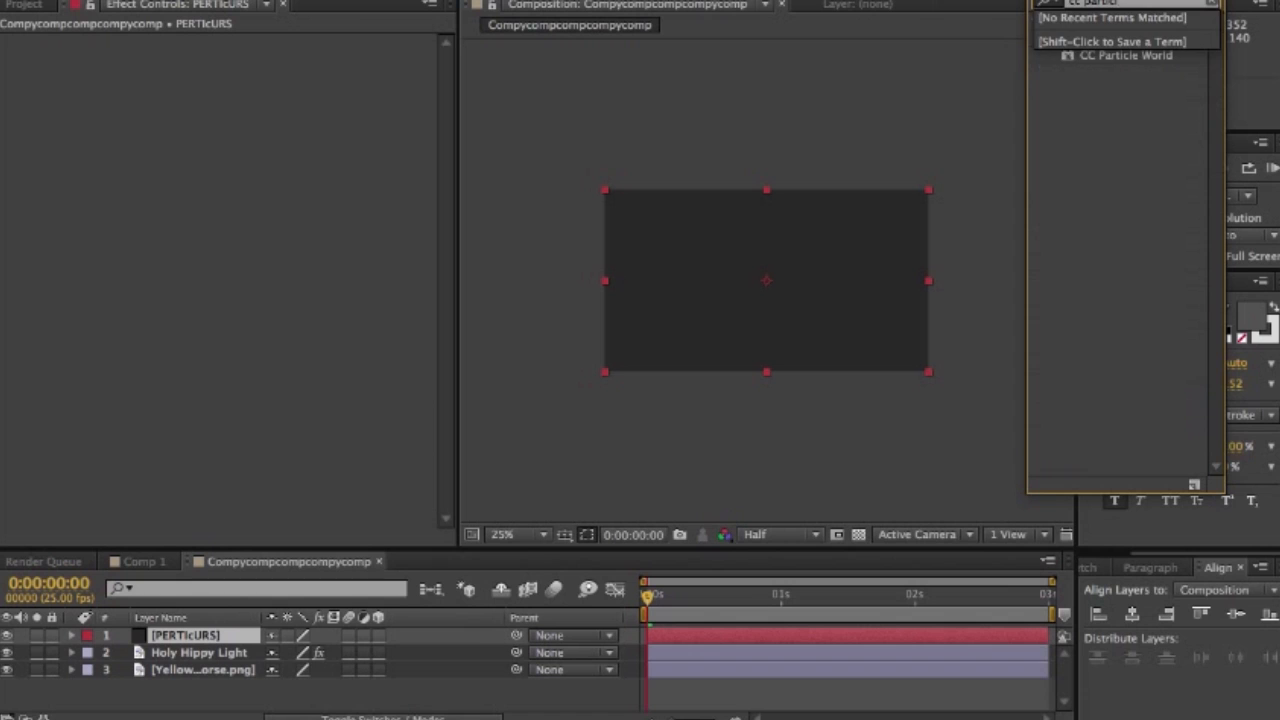
click(1126, 56)
click(1126, 56)
drag(1126, 56, 709, 323)
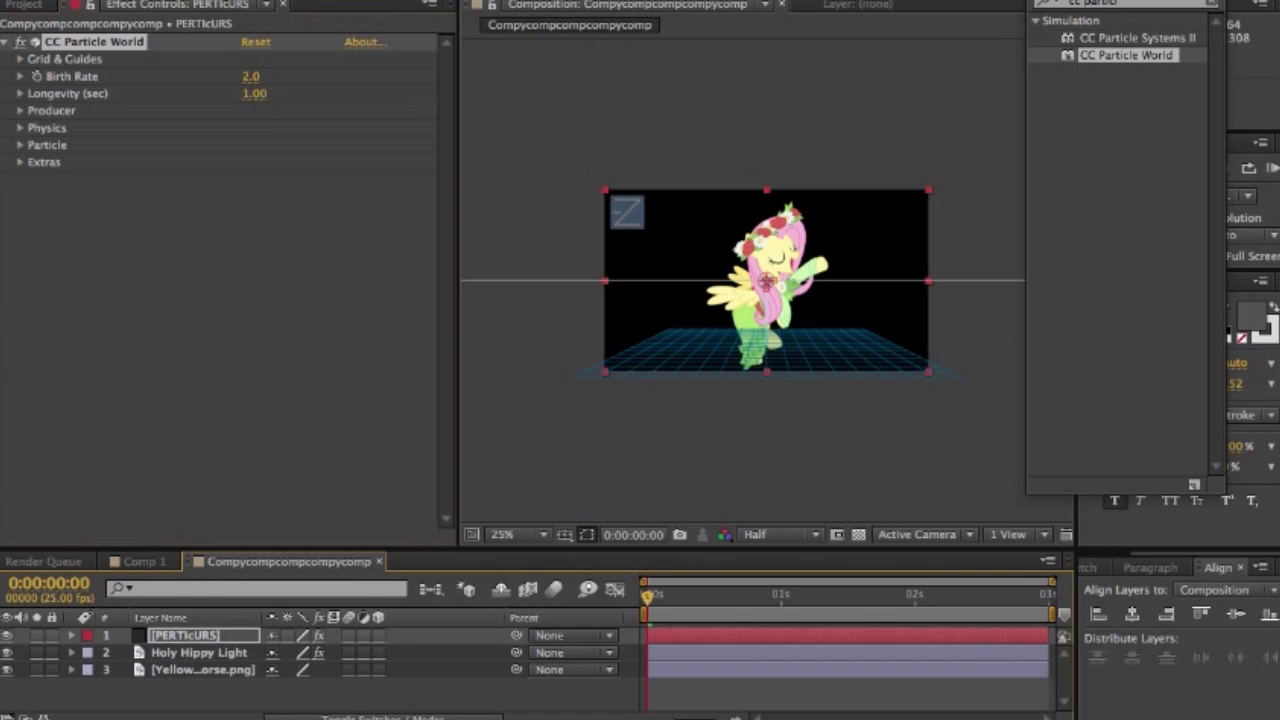
- Set CC Particle World's Birth Rate to 0 and keyframe it at 0:00:00:02
key(space)
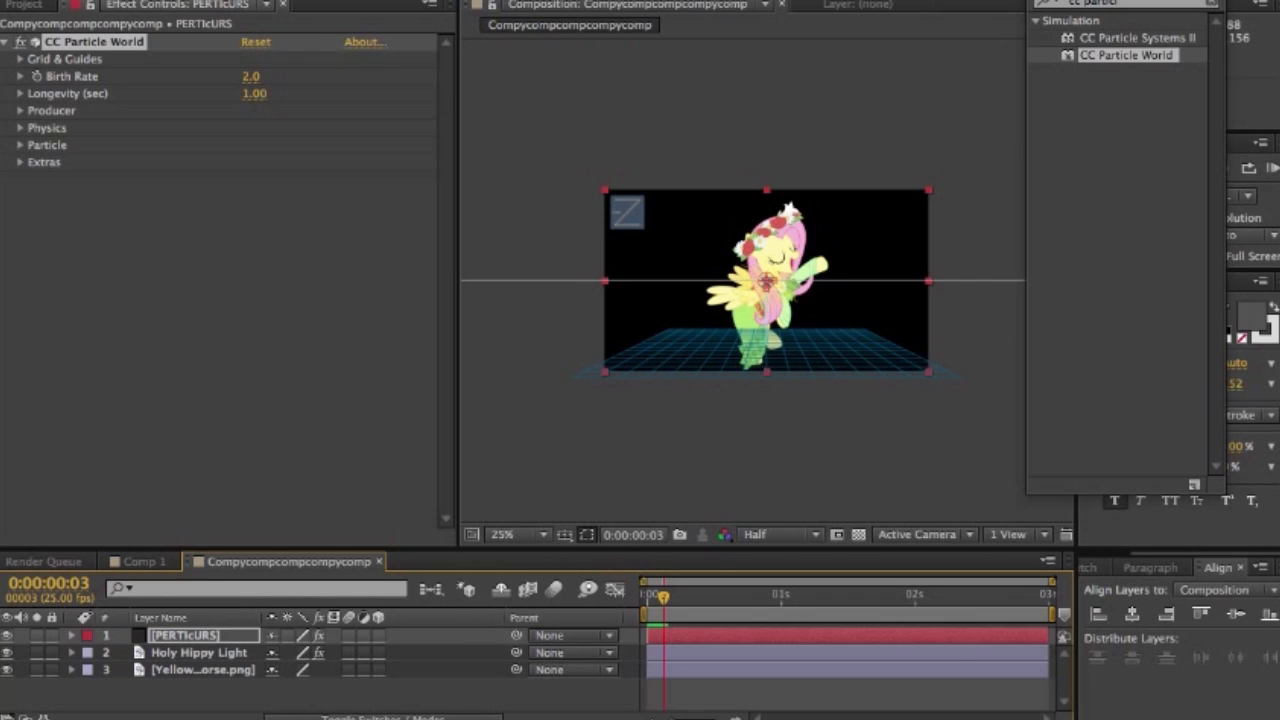
click(251, 77)
text(0)
key(Return)
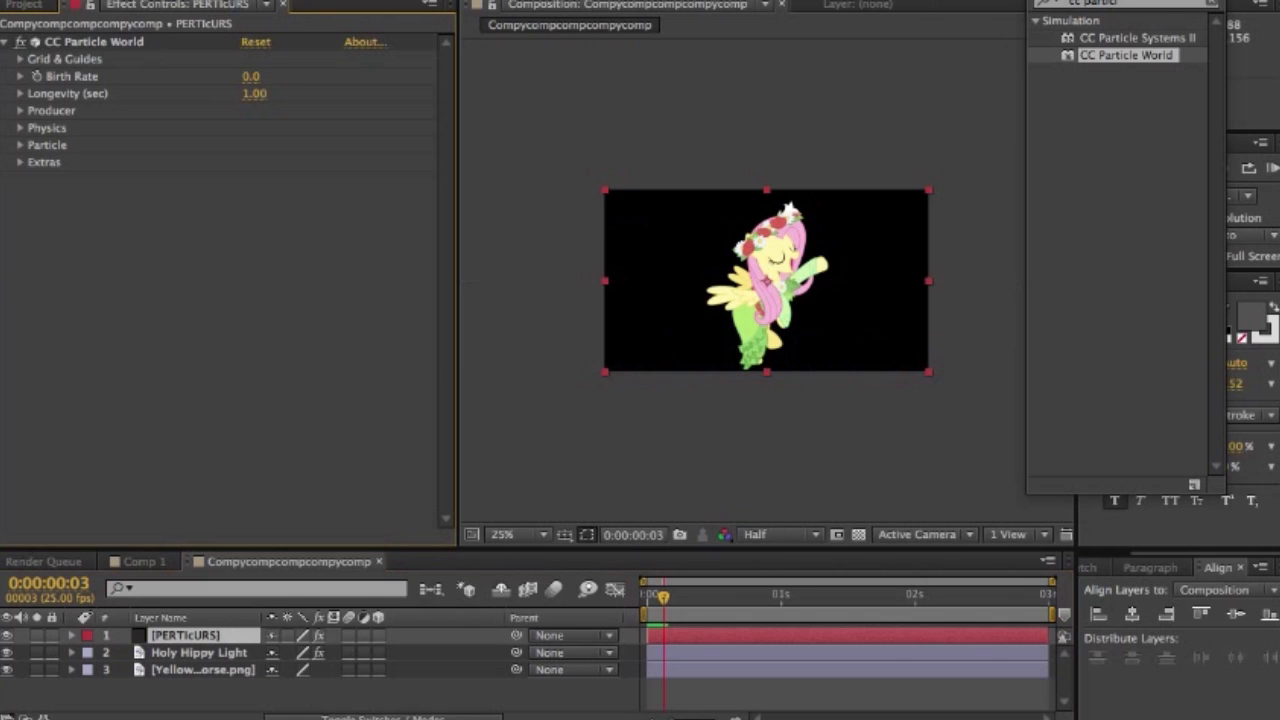
drag(664, 597, 658, 597)
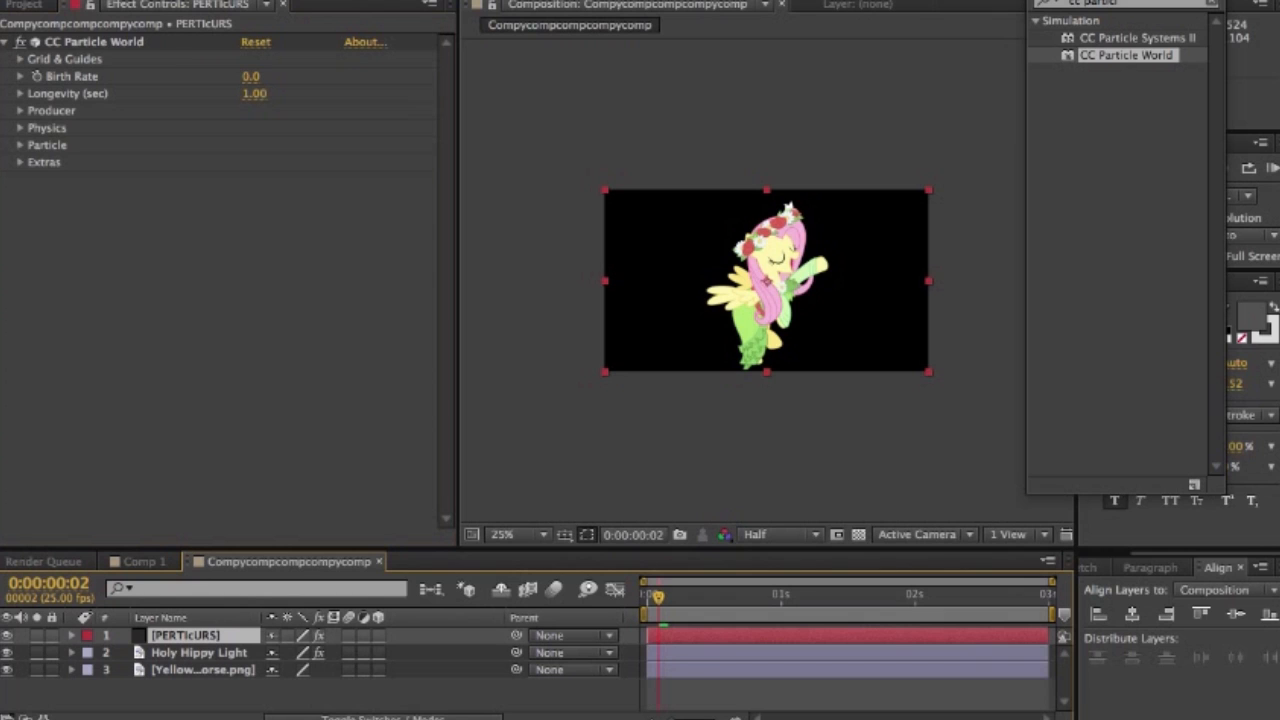
click(37, 76)
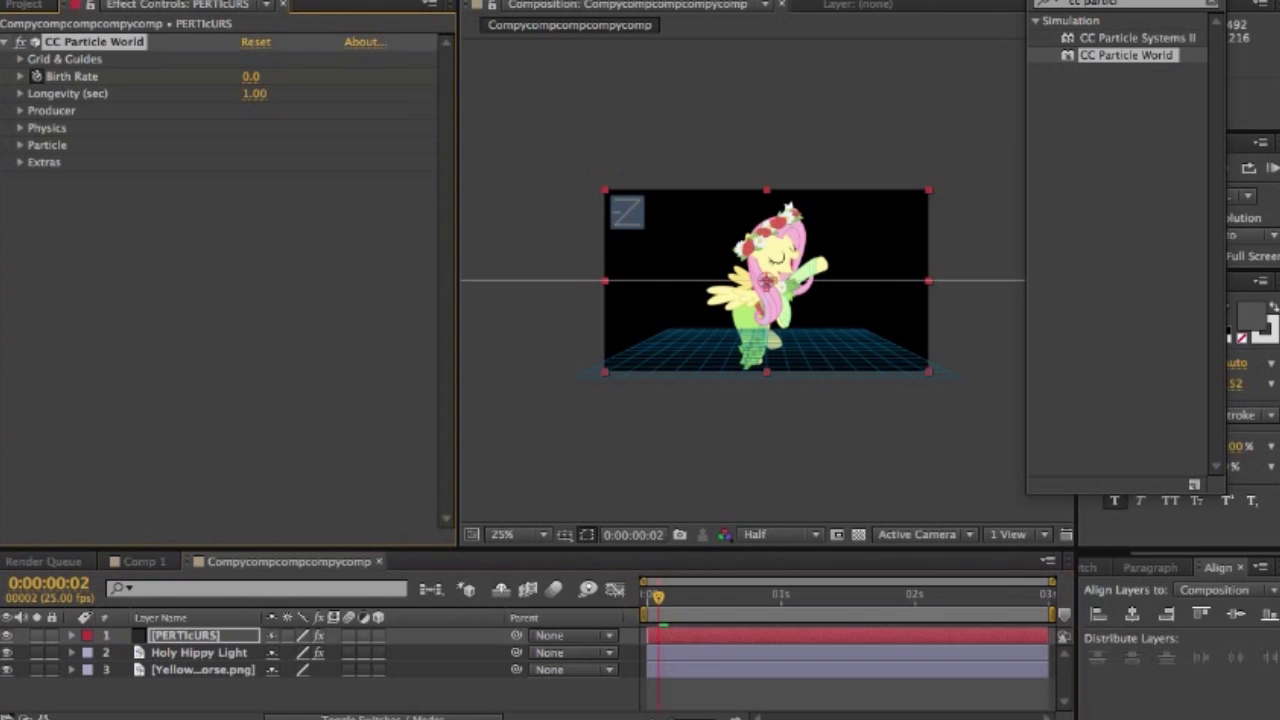
- Raise the particles' Birth Rate at 0:00:00:05, then go back to 0:00:00:01
drag(658, 597, 674, 597)
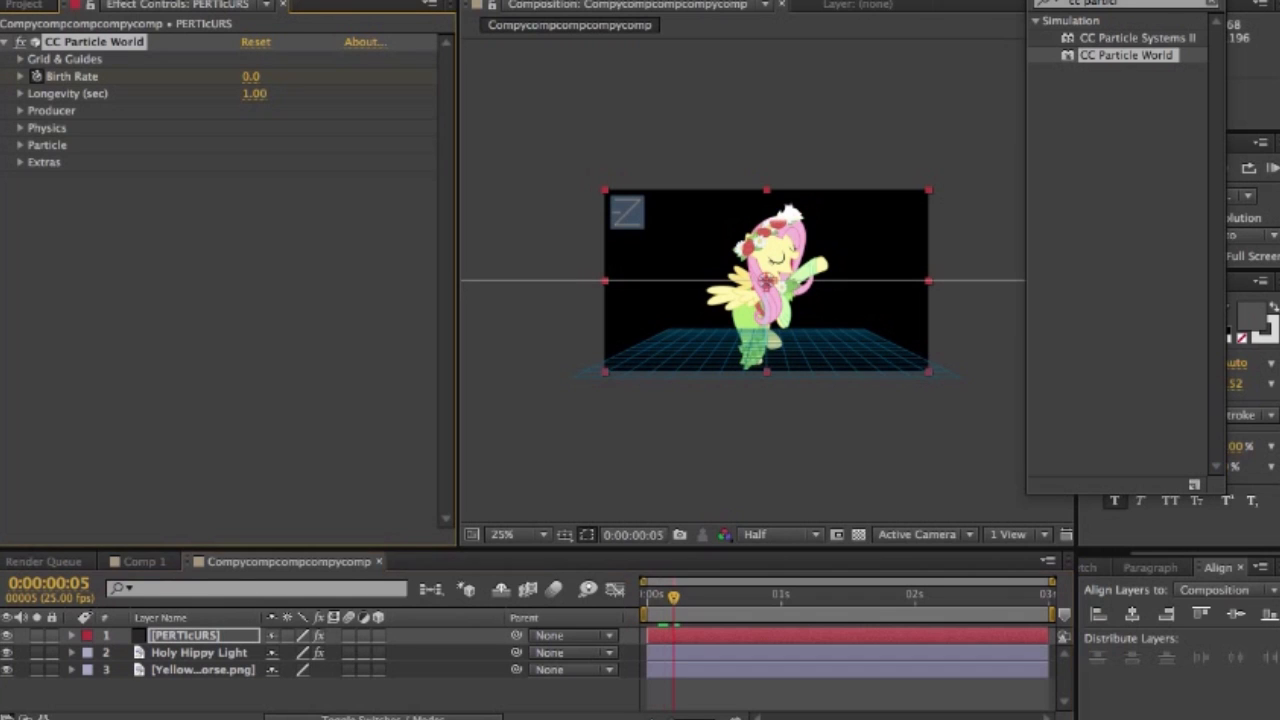
mouse_move(251, 77)
mouse_down()
mouse_move(271, 77)
mouse_move(256, 77)
mouse_up()
drag(673, 596, 651, 596)
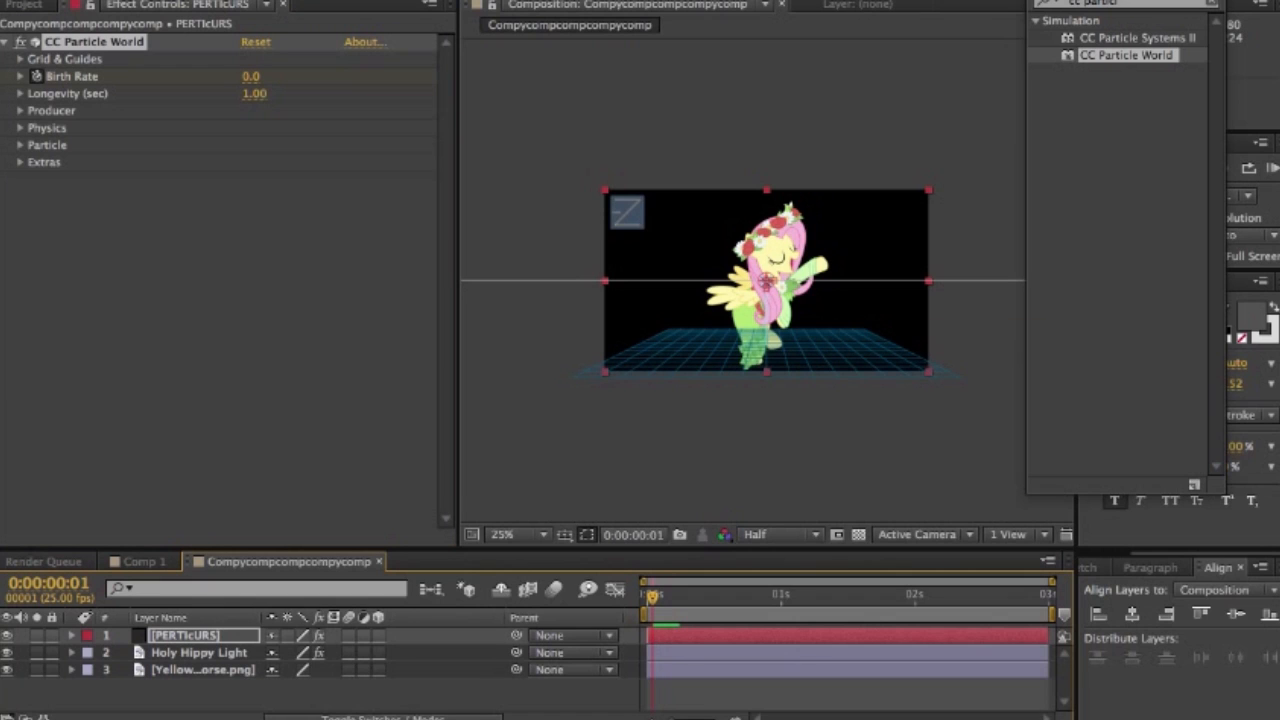
- Set the particles' Longevity to 4 seconds
click(254, 94)
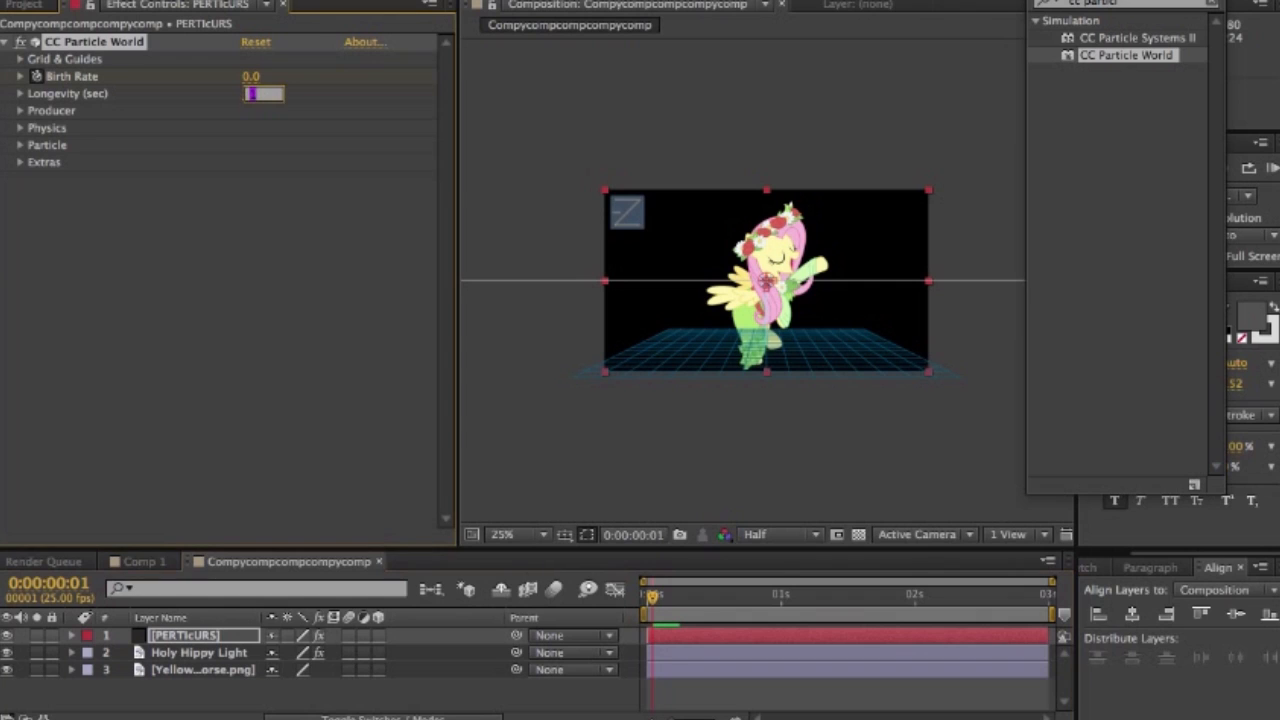
text(4)
key(Return)
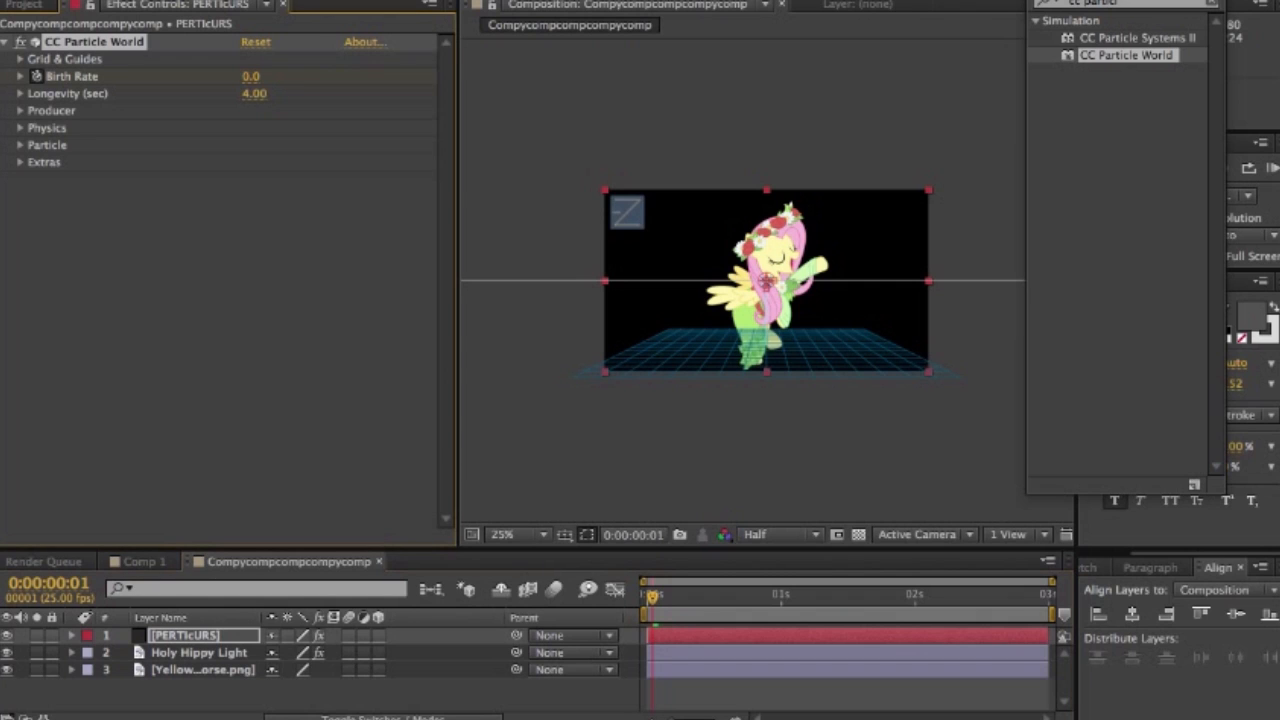
- Return to 0:00:00:00 and set the particle Producer's Radius Z and Radius Y to 0
click(20, 111)
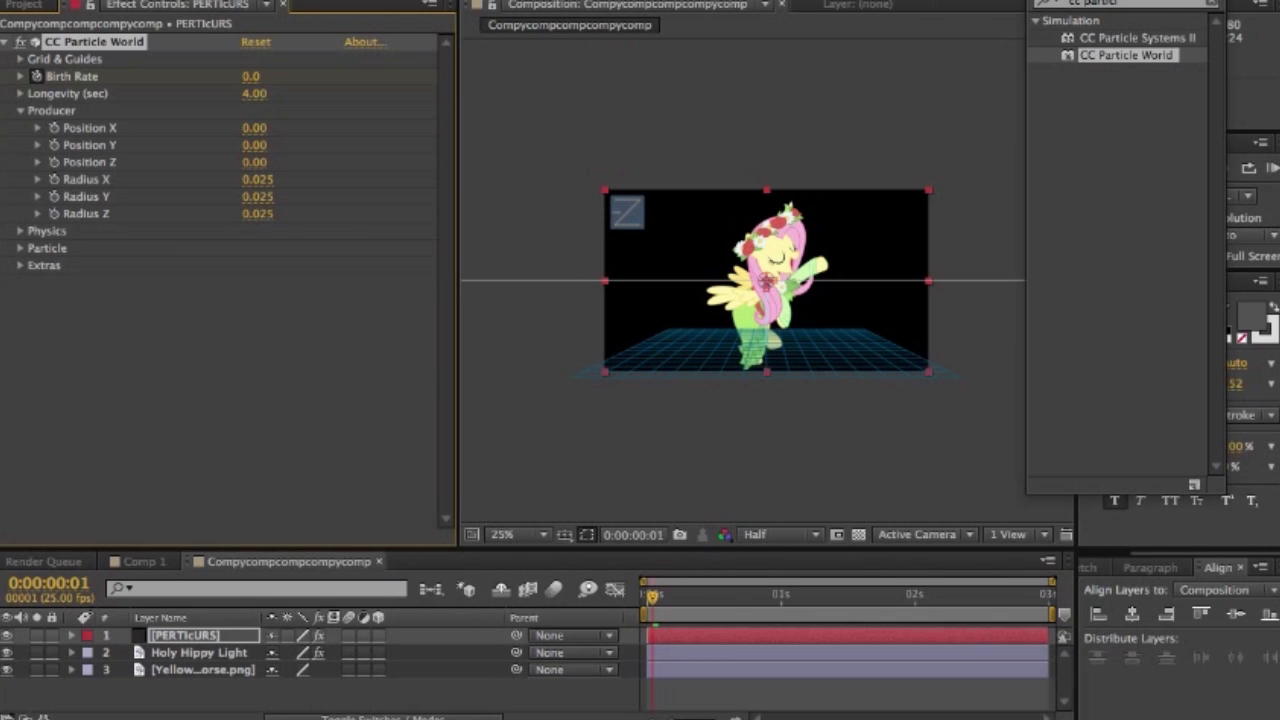
key(Home)
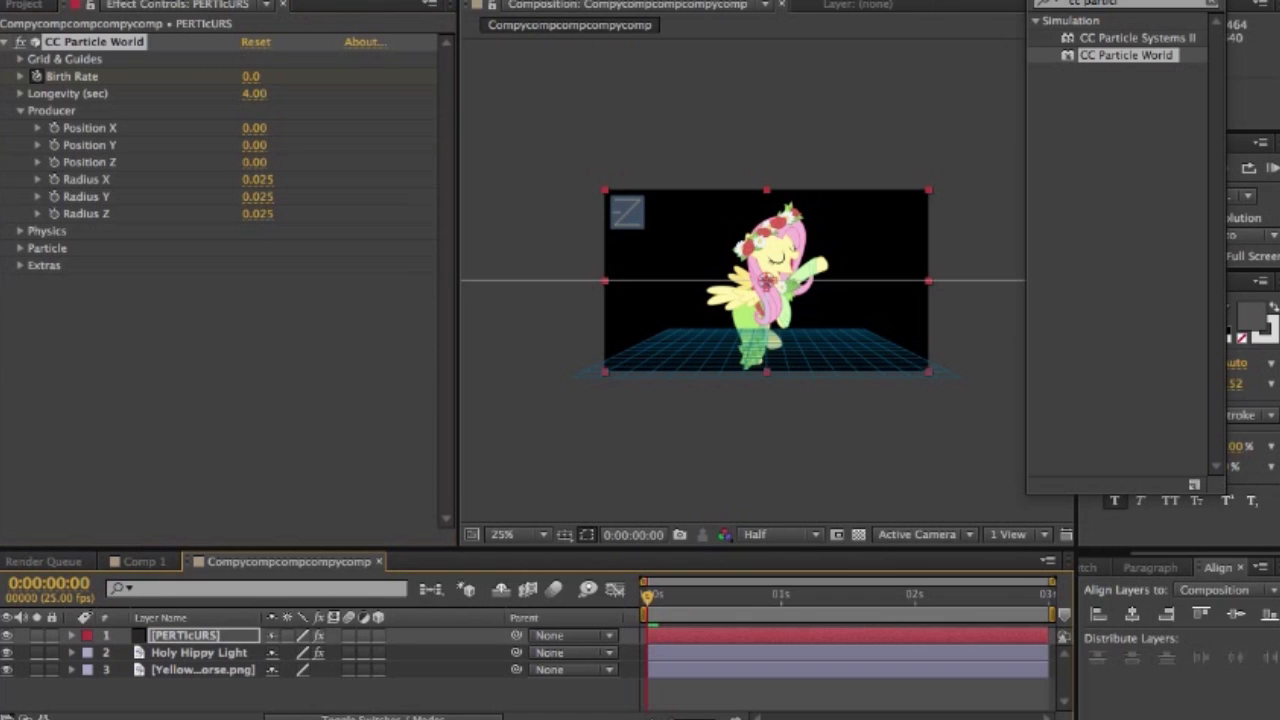
click(258, 214)
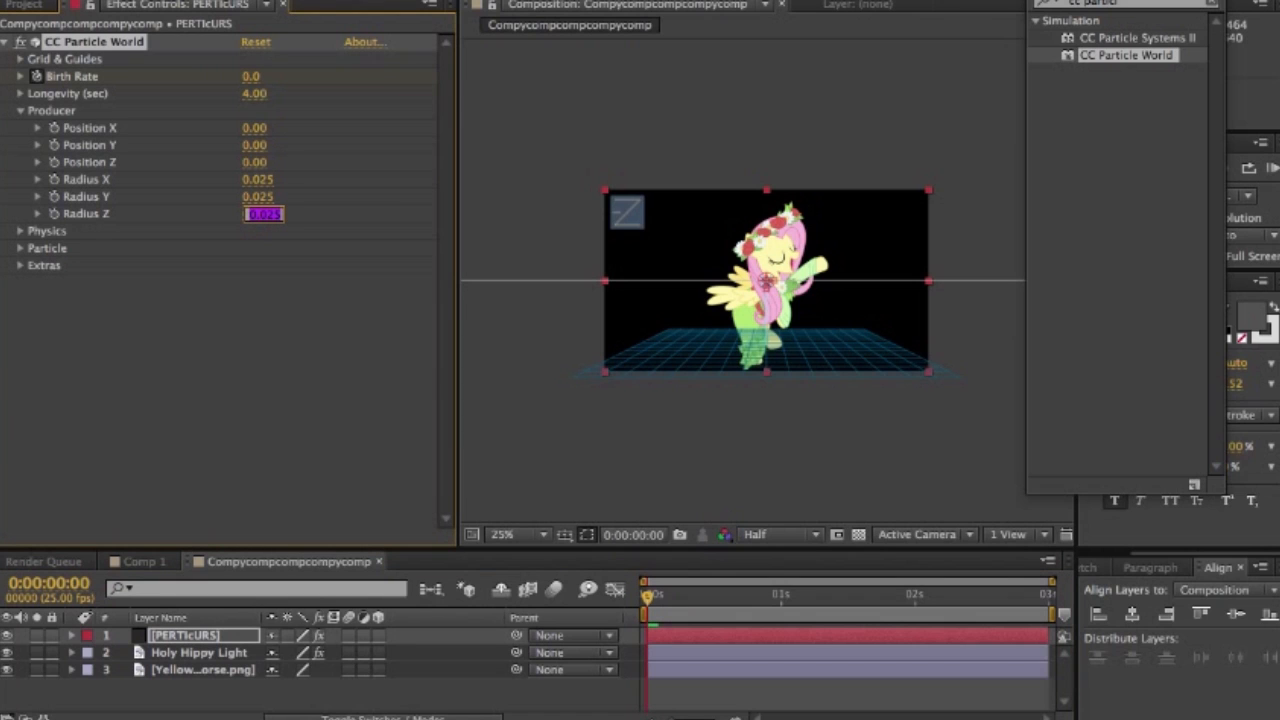
text(0)
key(BackSpace)
key(Return)
click(258, 197)
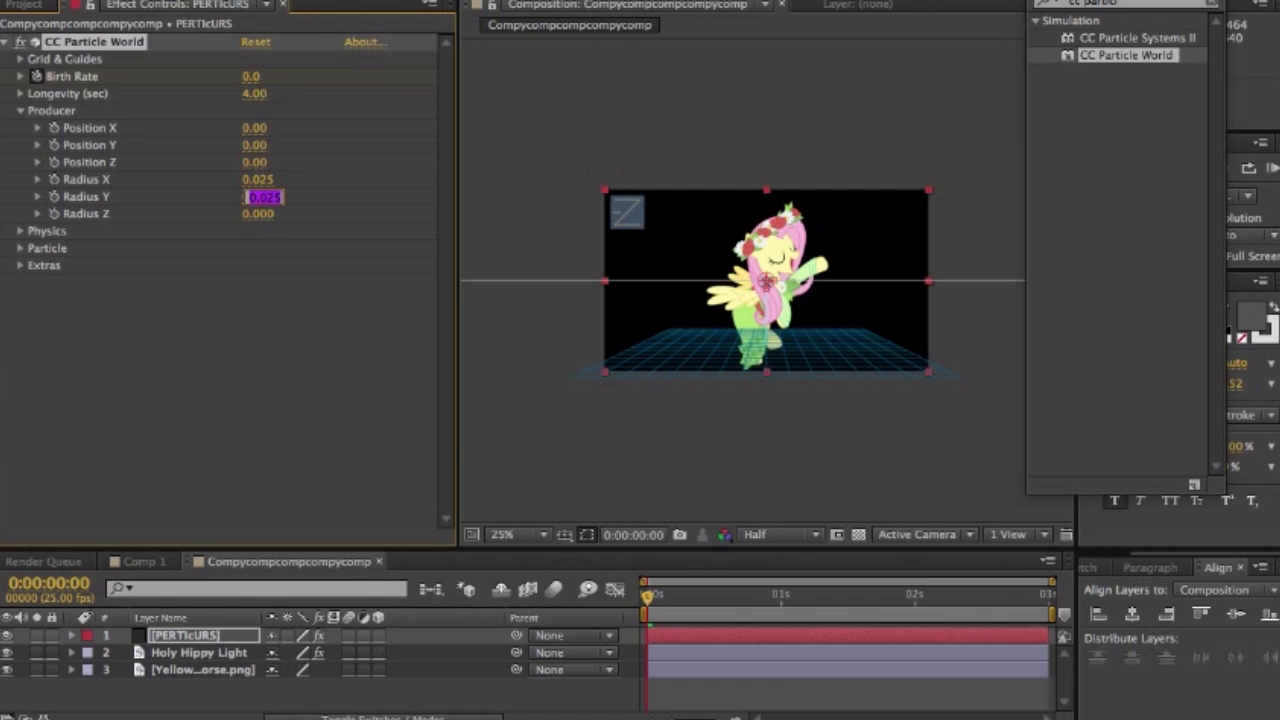
text(0)
key(Return)
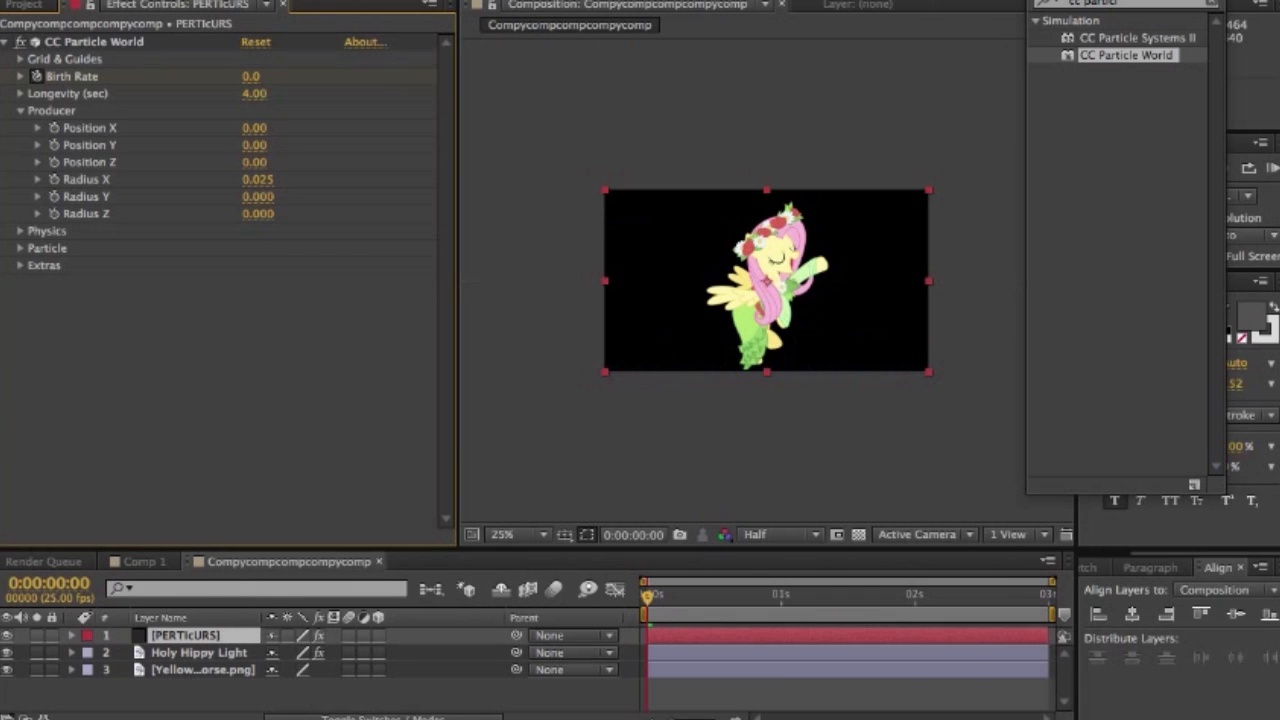
- Enable keyframing for the Producer's Radius X, Position Y and Position X at 0:00:00:00
click(258, 180)
key(Return)
click(54, 180)
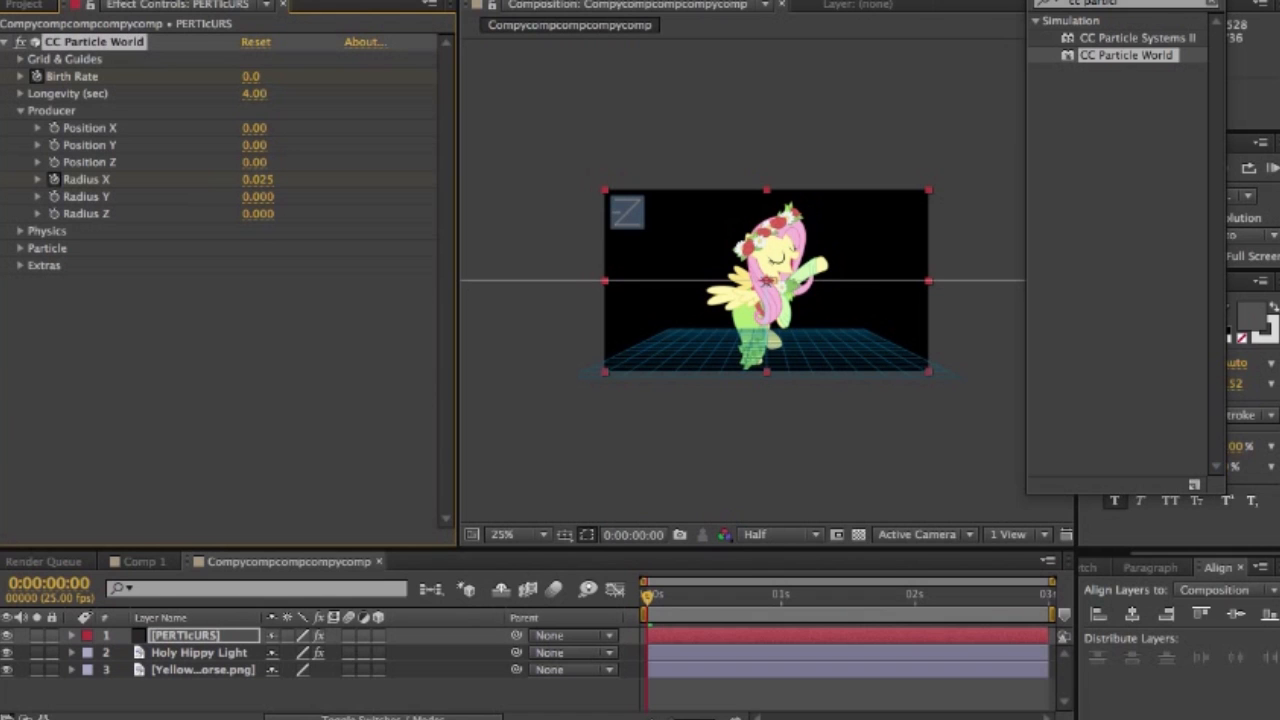
click(54, 145)
click(54, 128)
key(space)
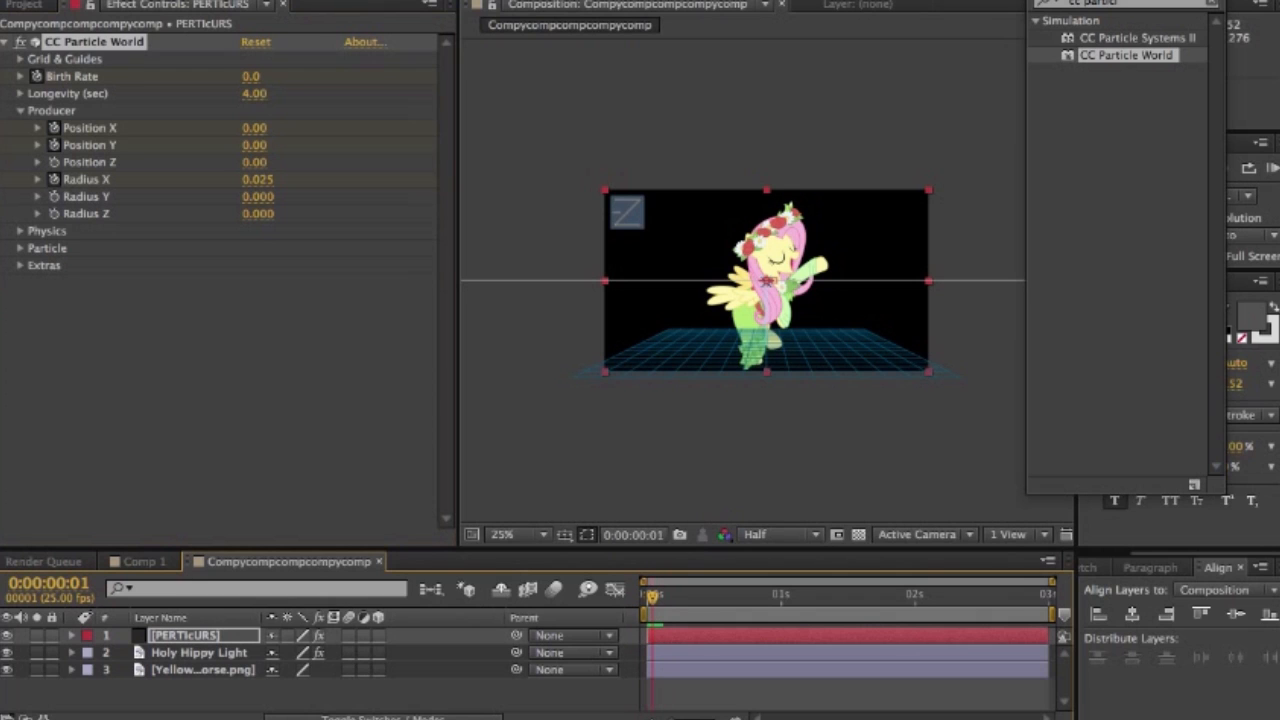
- Set the Gravity in CC Particle World's Physics settings to -0.88
click(20, 231)
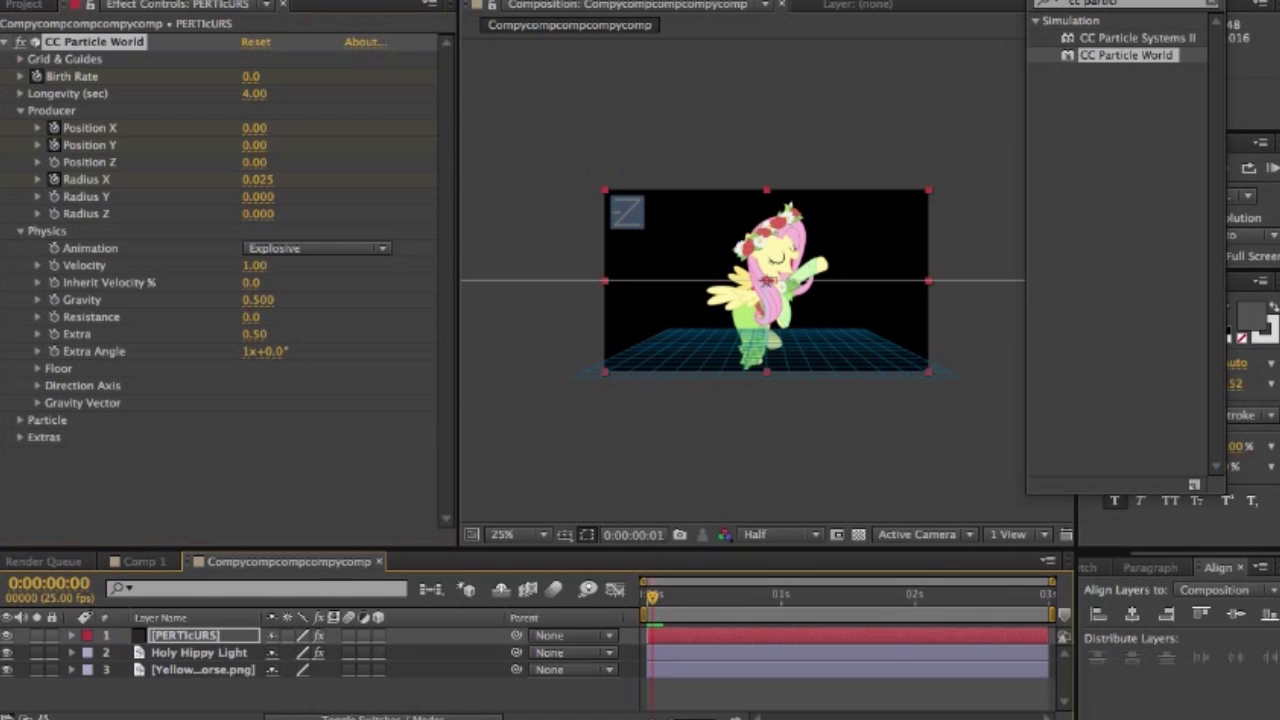
click(316, 248)
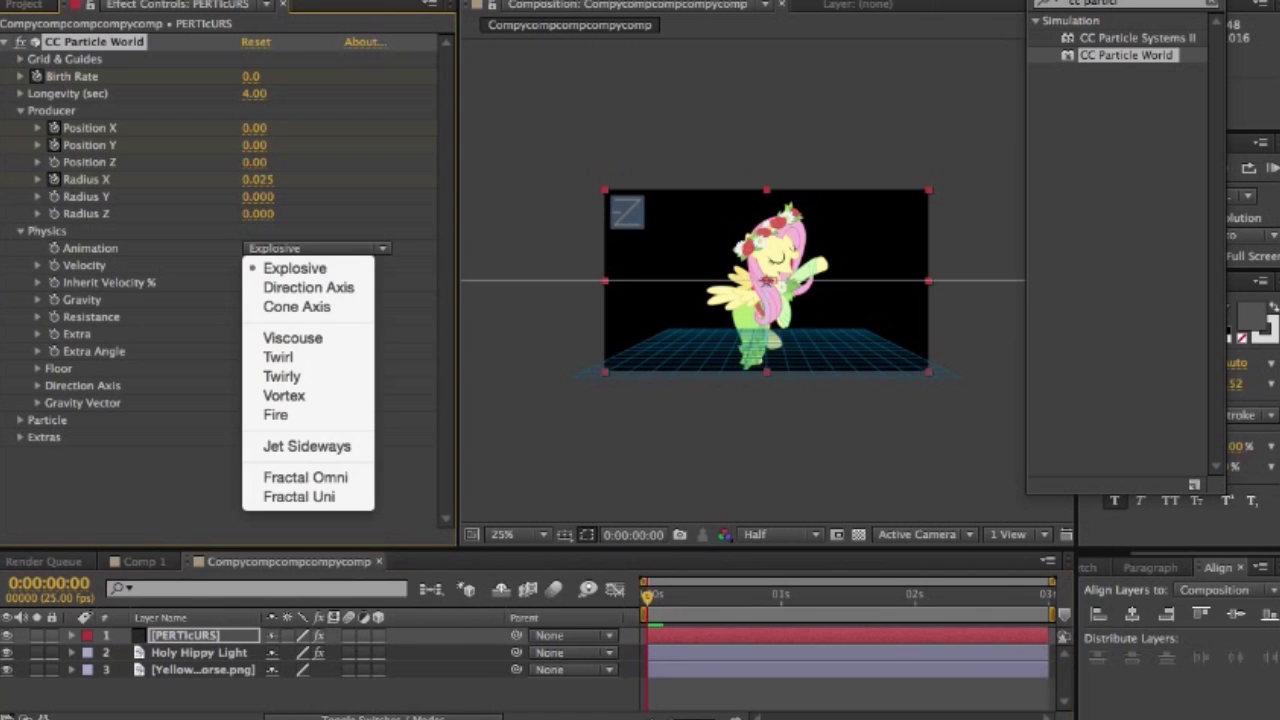
key(Escape)
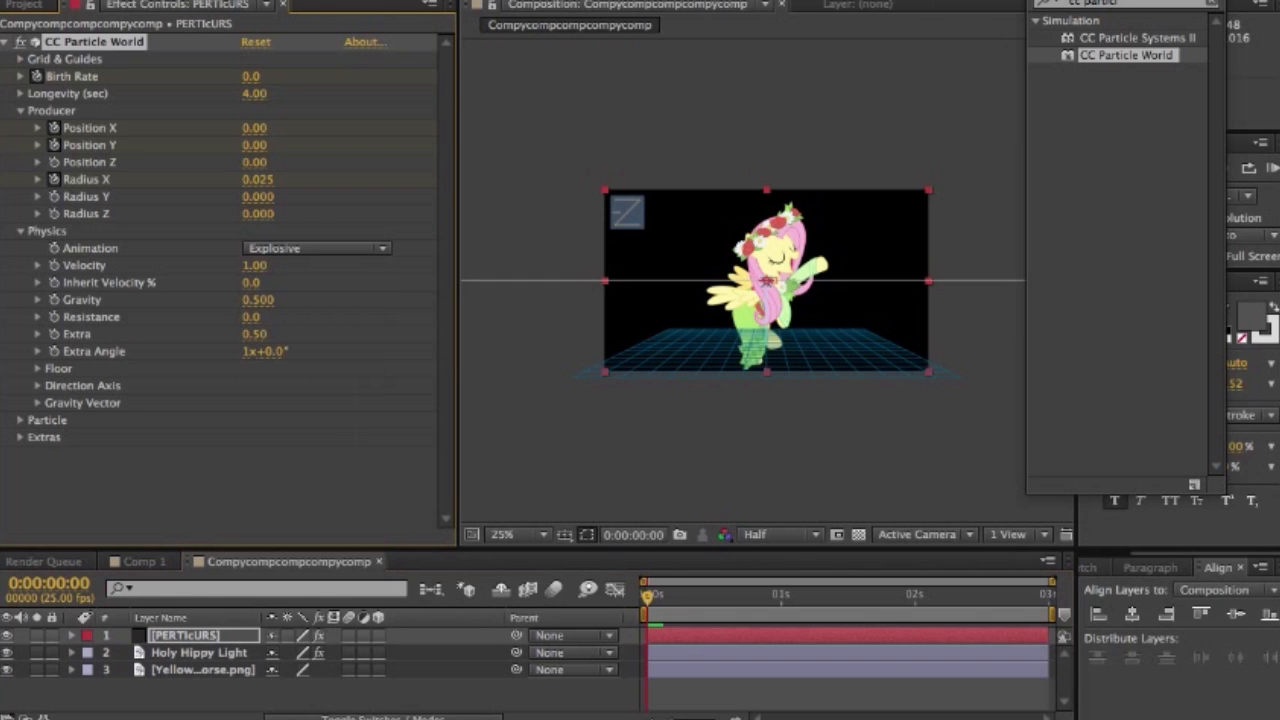
click(257, 300)
text(-1)
key(Return)
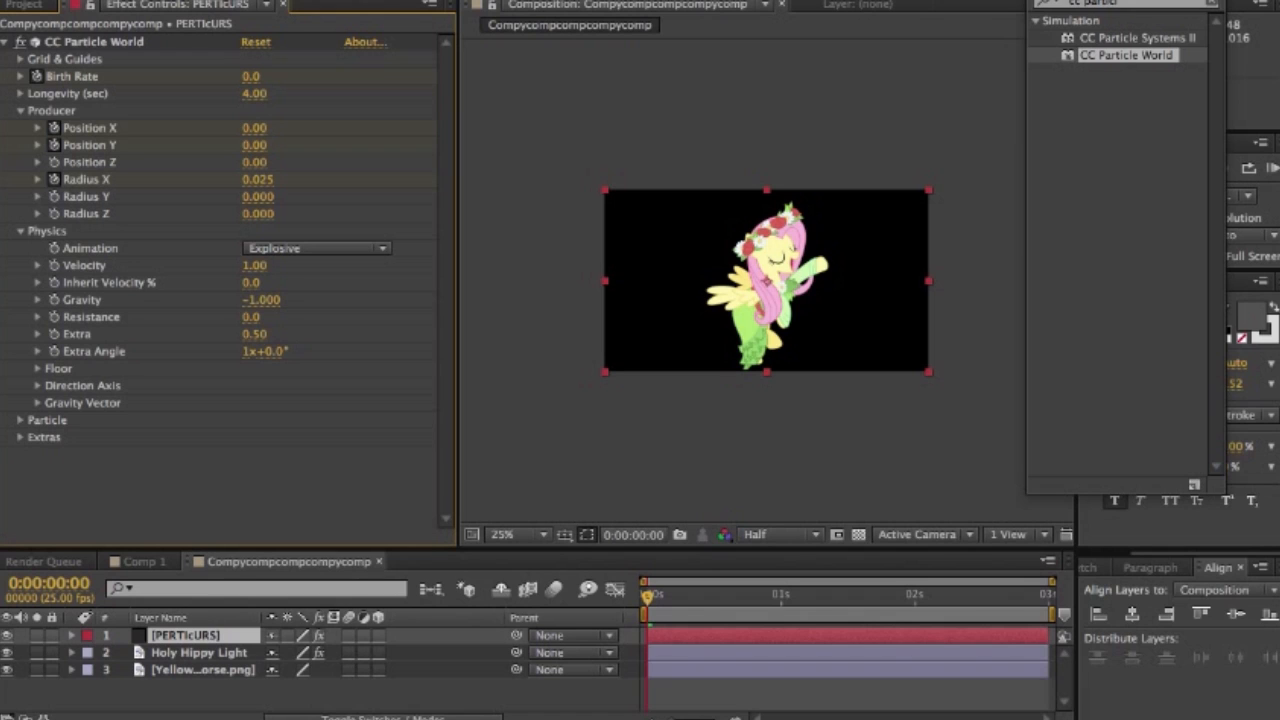
click(262, 300)
text(.)
key(BackSpace)
text(-.88)
key(Return)
- Set the Resistance of the particle physics to 4.6
click(251, 317)
text(4.6)
key(Return)
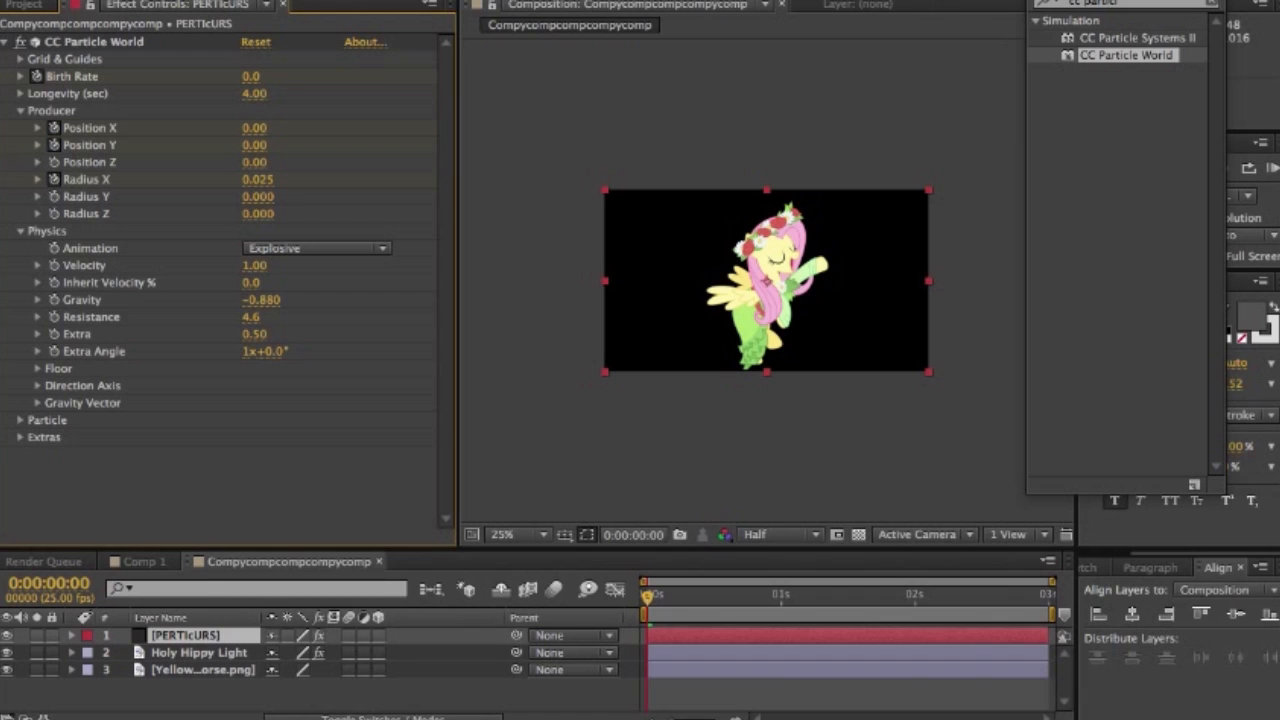
- Set the Particle Type of CC Particle World to TriPolygon
click(38, 402)
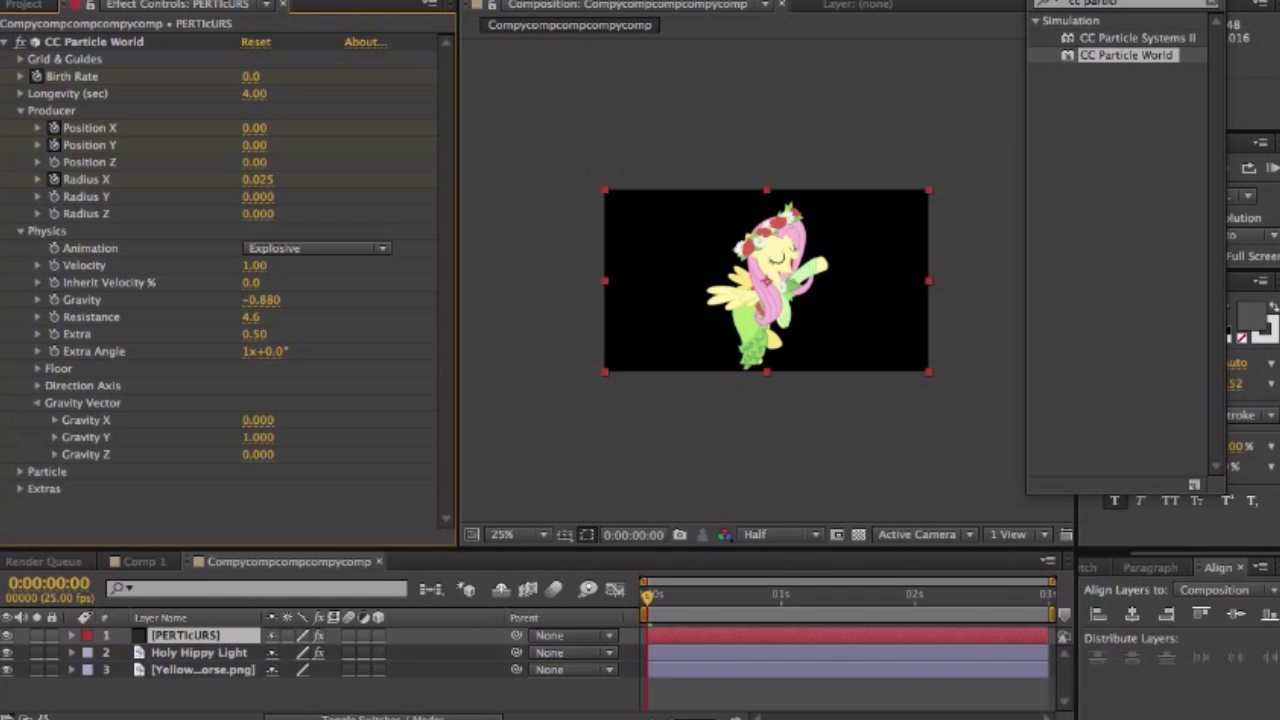
click(38, 403)
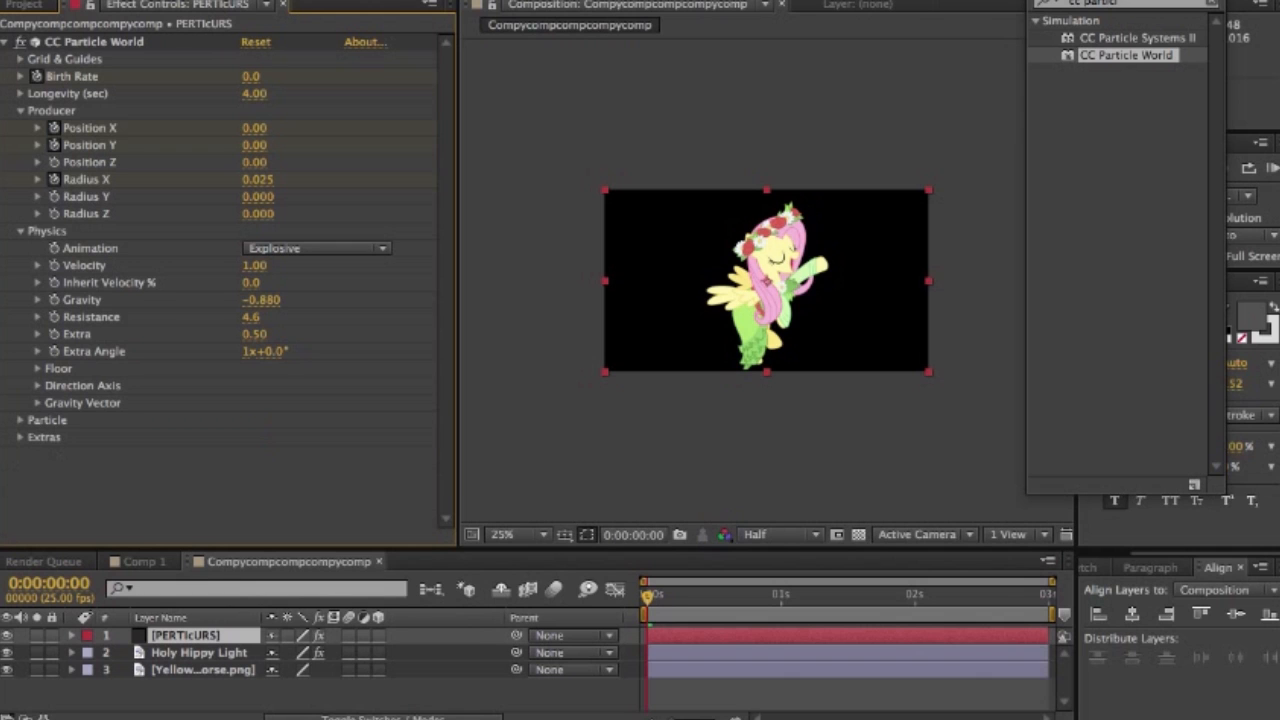
click(20, 420)
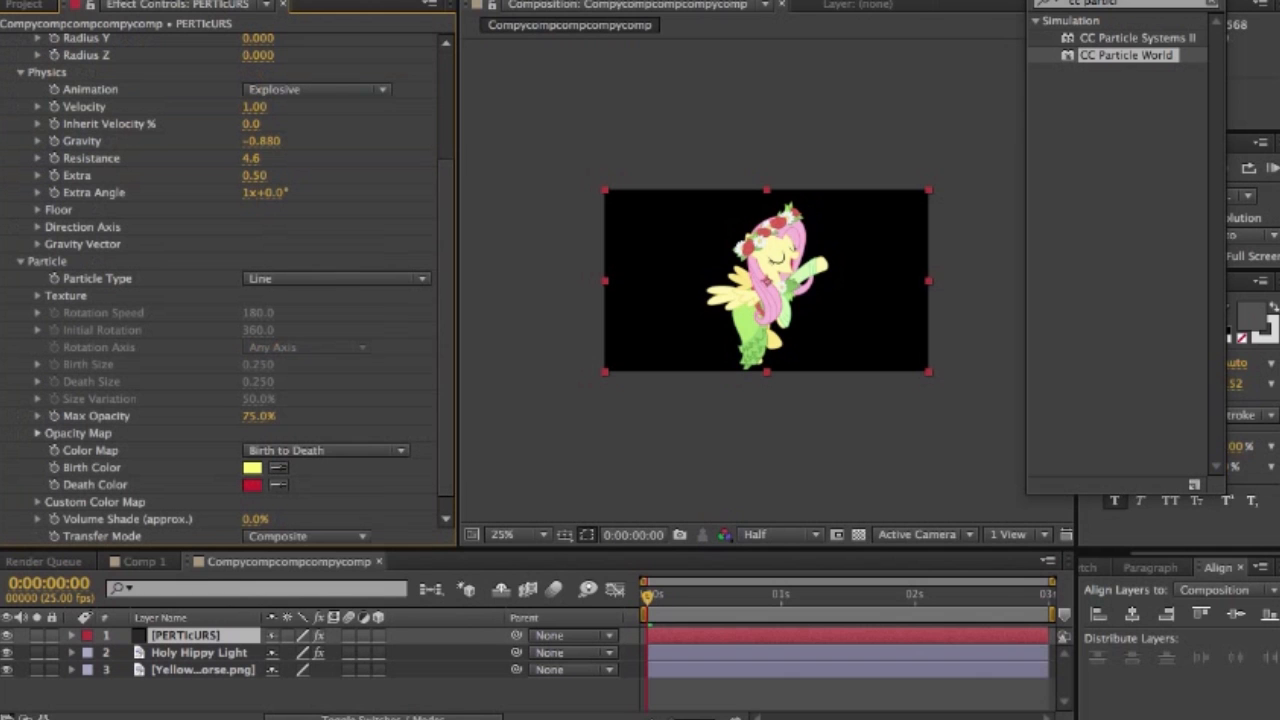
scroll(228, 290, down, 1)
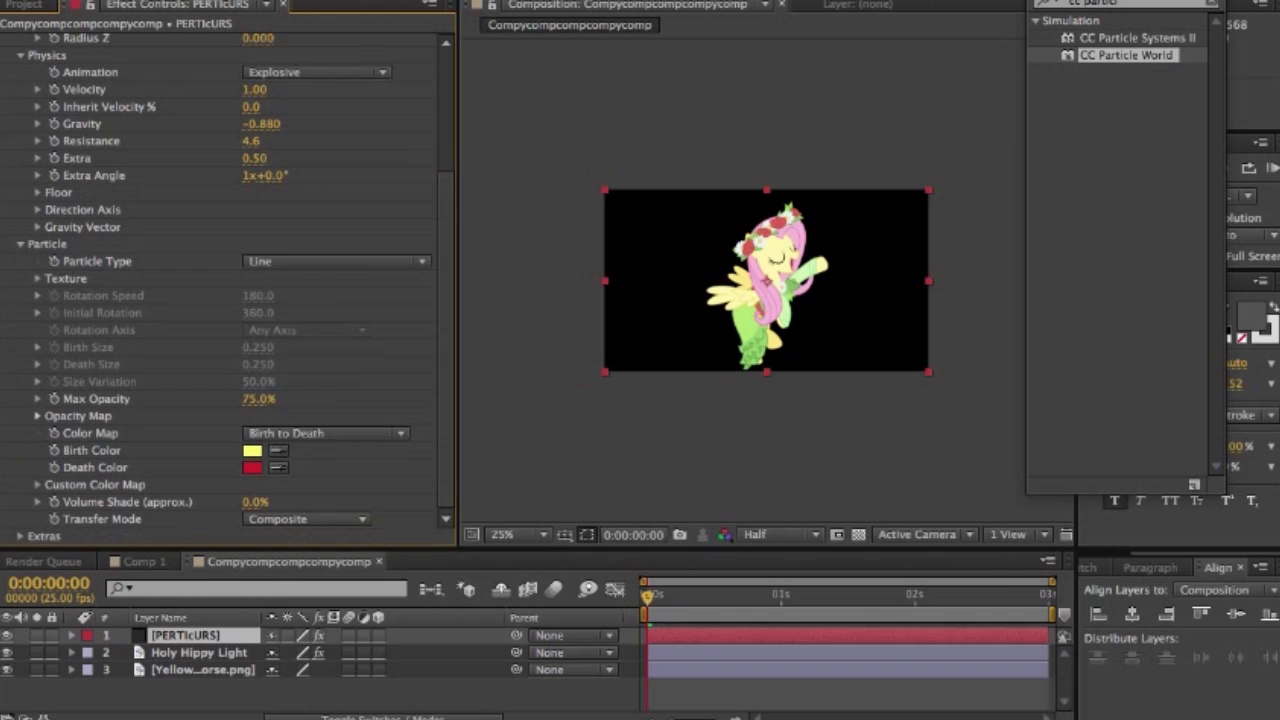
click(335, 261)
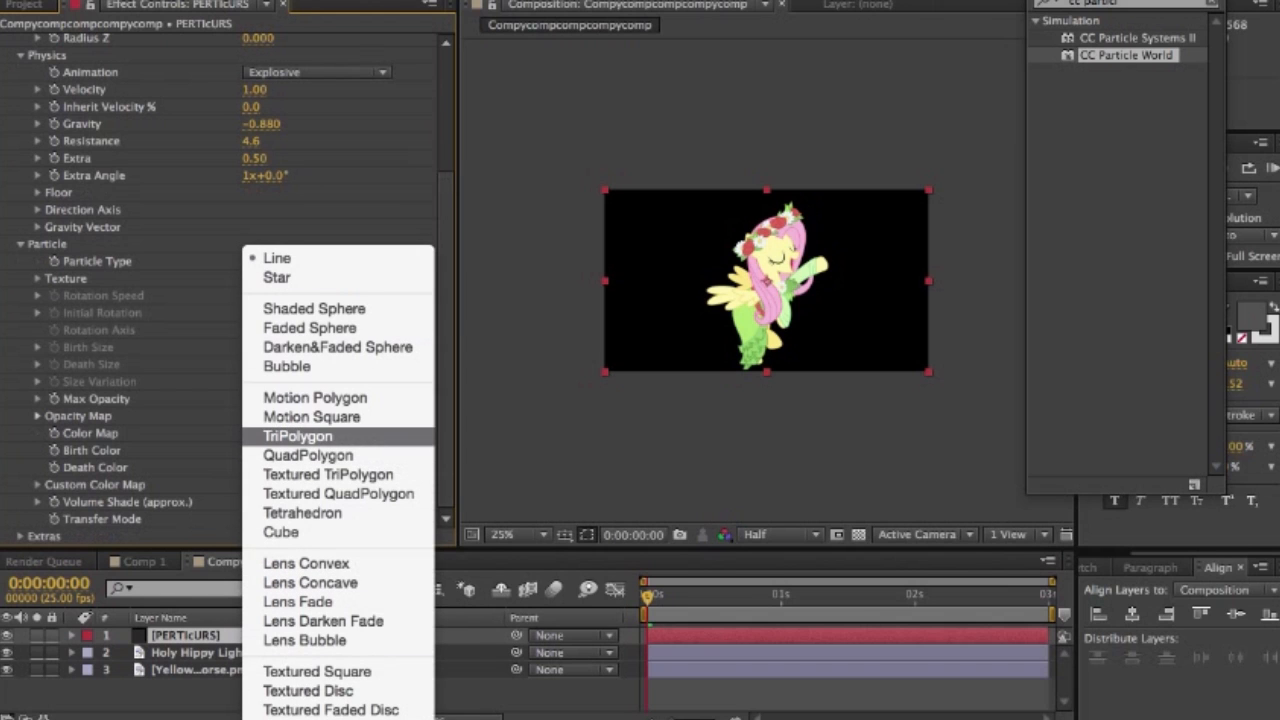
click(298, 436)
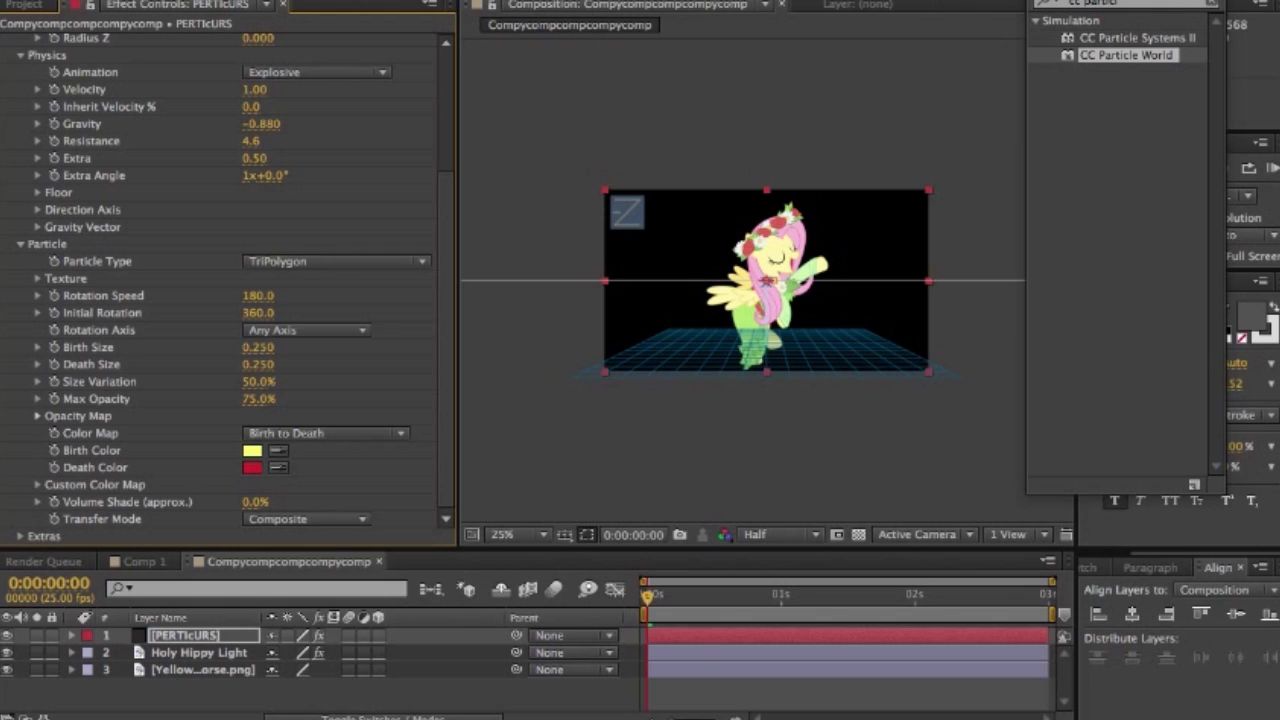
- Set both the Birth Size and the Death Size of the particles to 0.570
click(258, 348)
text(.570)
key(Return)
click(258, 365)
text(.57)
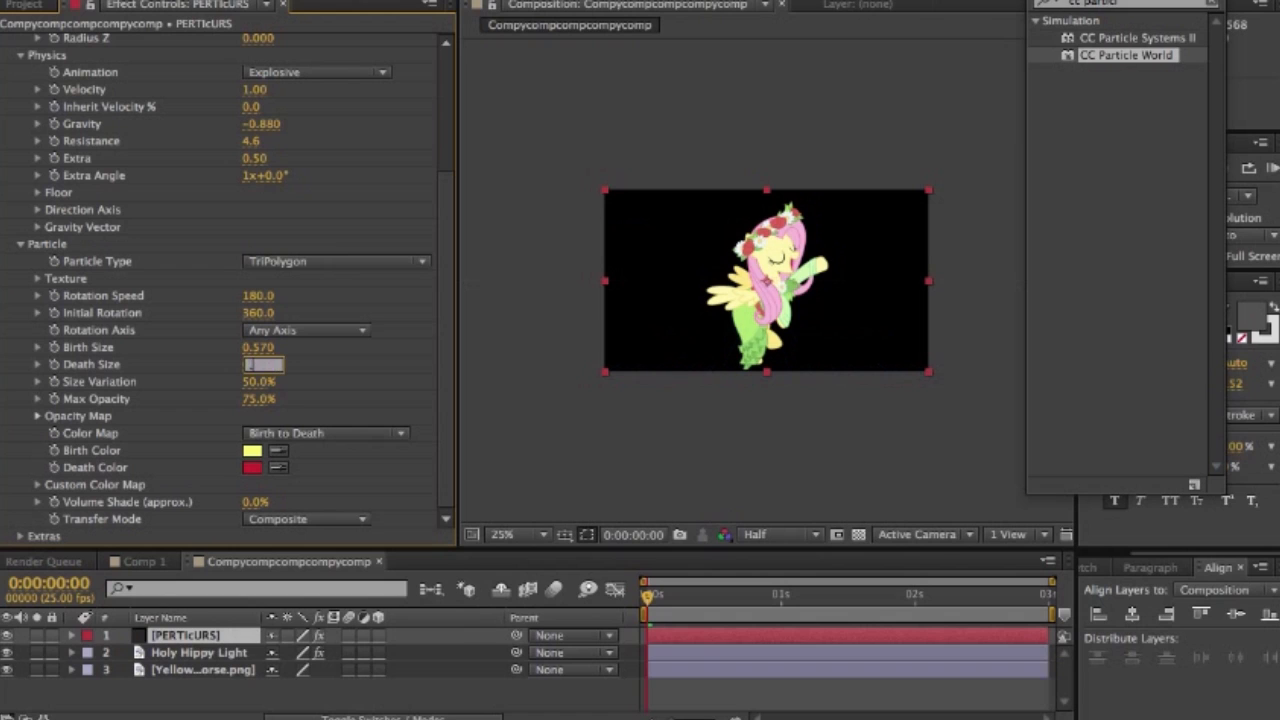
text(0)
key(Return)
- Set the particles' Max Opacity to 100% and redraw the Opacity Map at full opacity across the whole particle life
click(258, 399)
text(100)
key(Return)
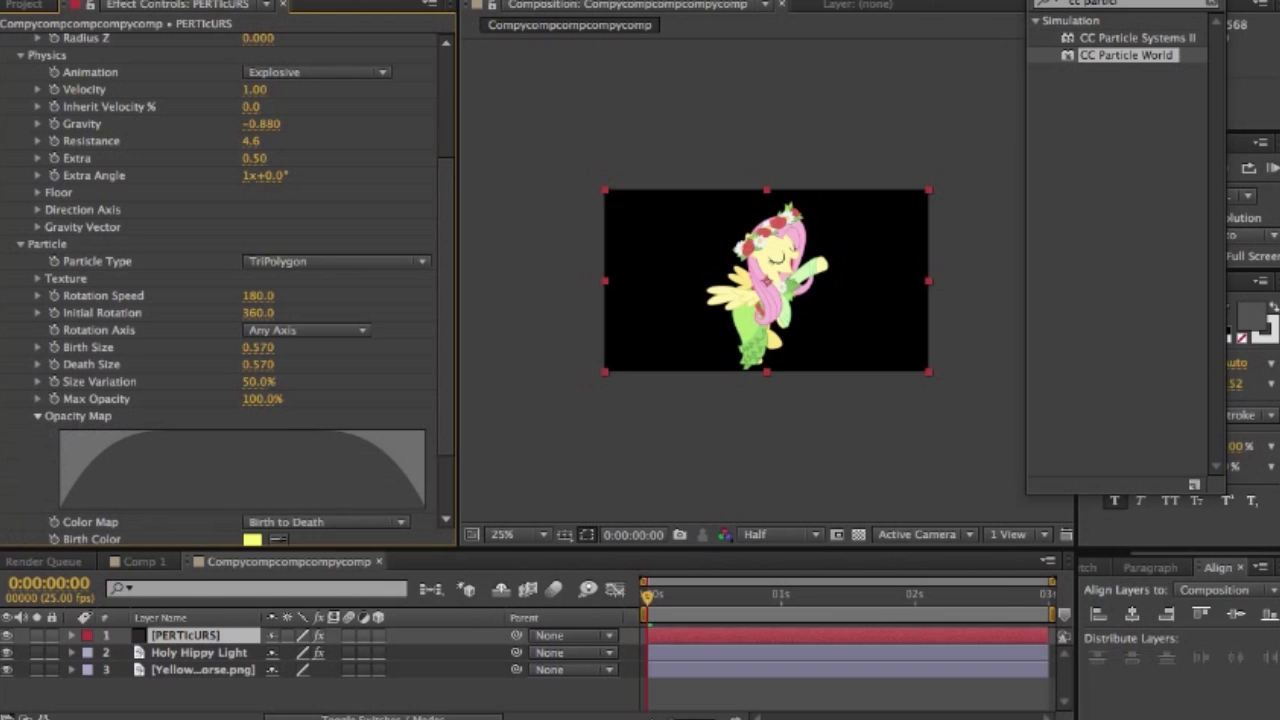
drag(62, 432, 361, 435)
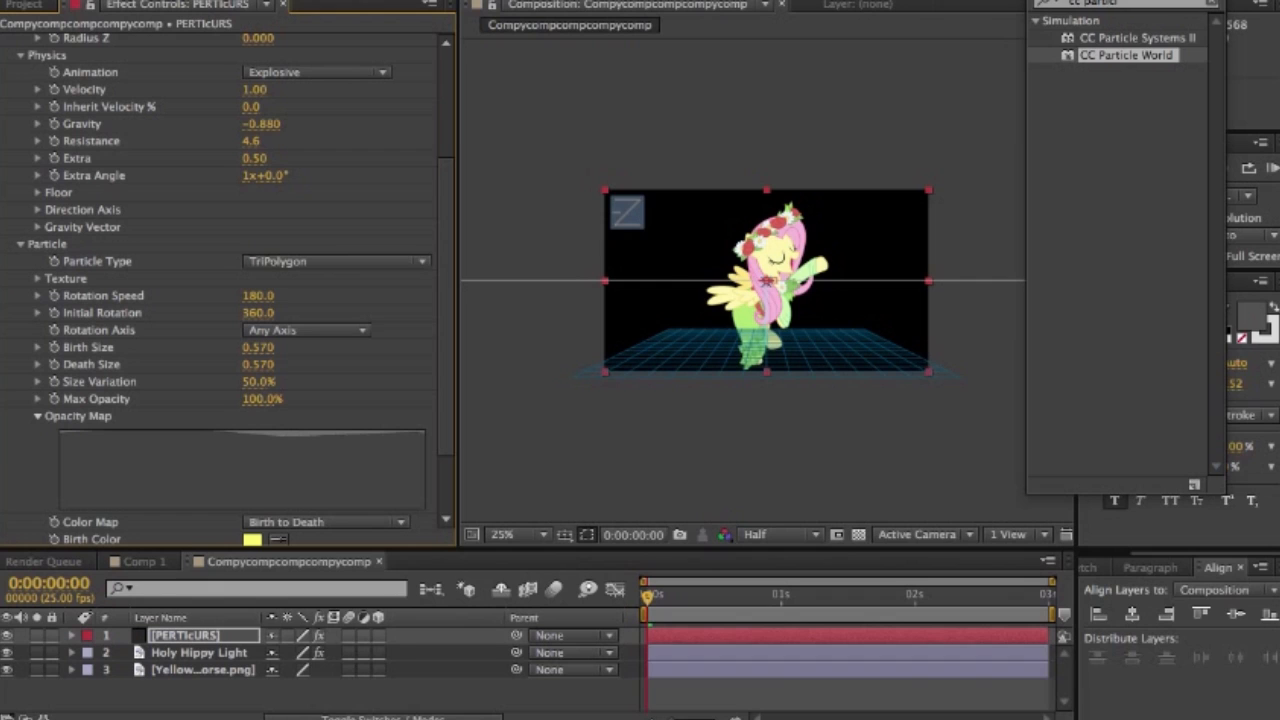
drag(238, 431, 425, 431)
scroll(236, 289, down, 3)
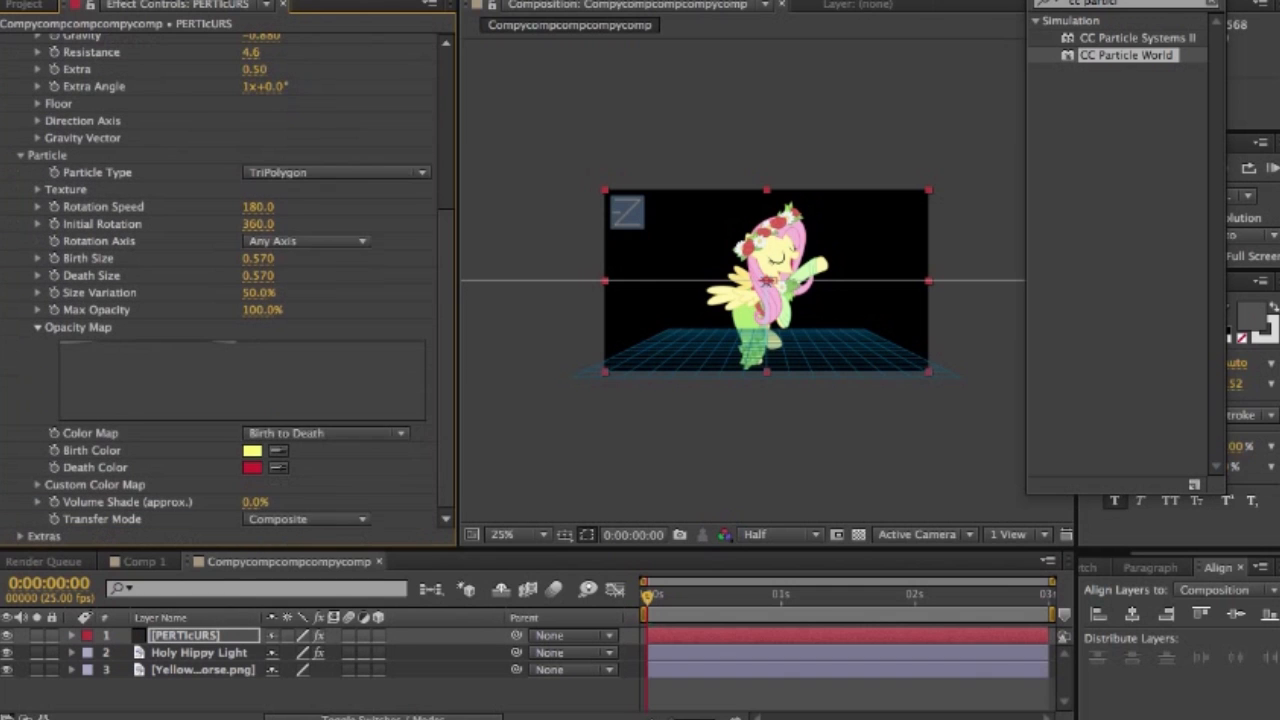
click(37, 327)
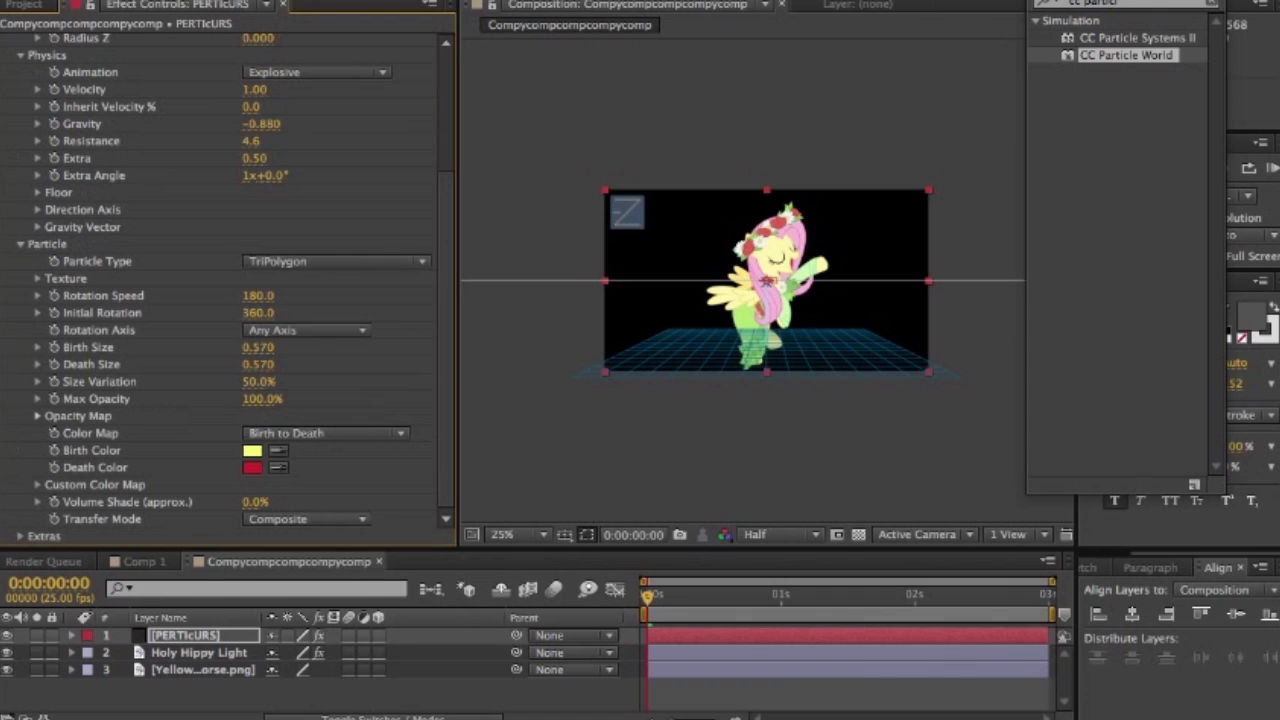
- Change both the Birth Color and the Death Color of the particles to white (FFFFFF)
click(252, 451)
drag(771, 408, 597, 409)
click(1038, 411)
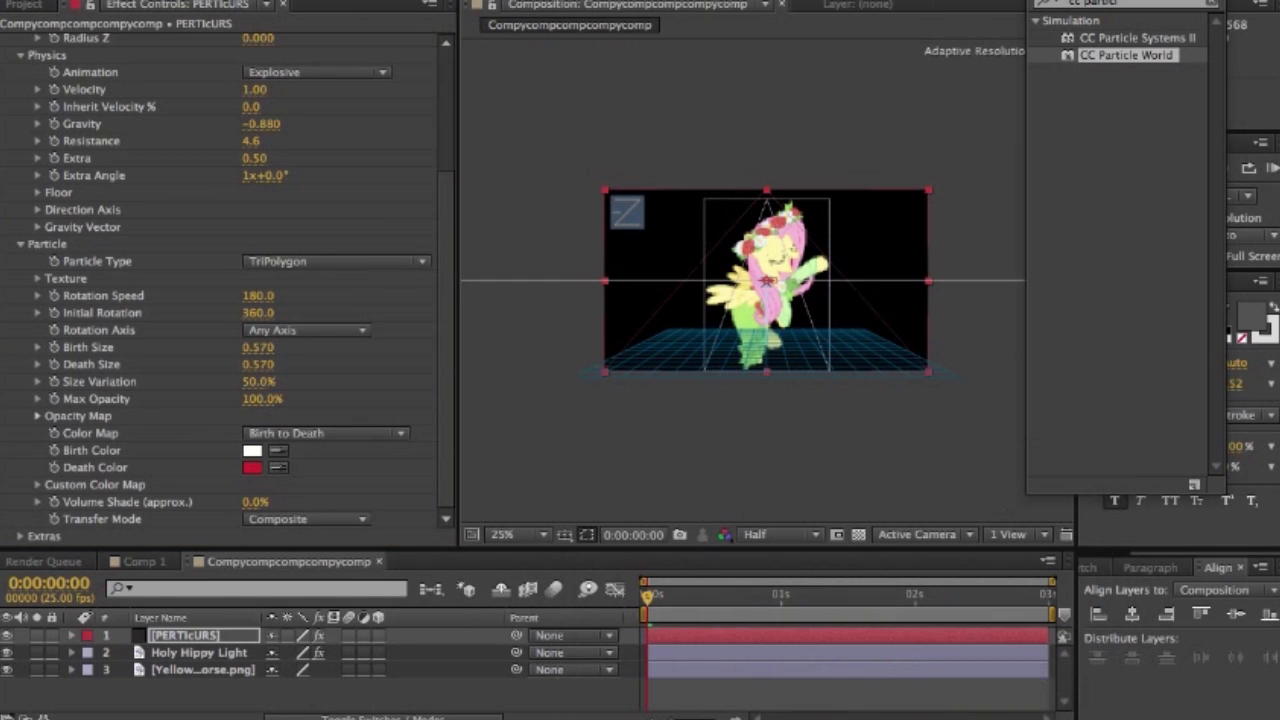
click(252, 467)
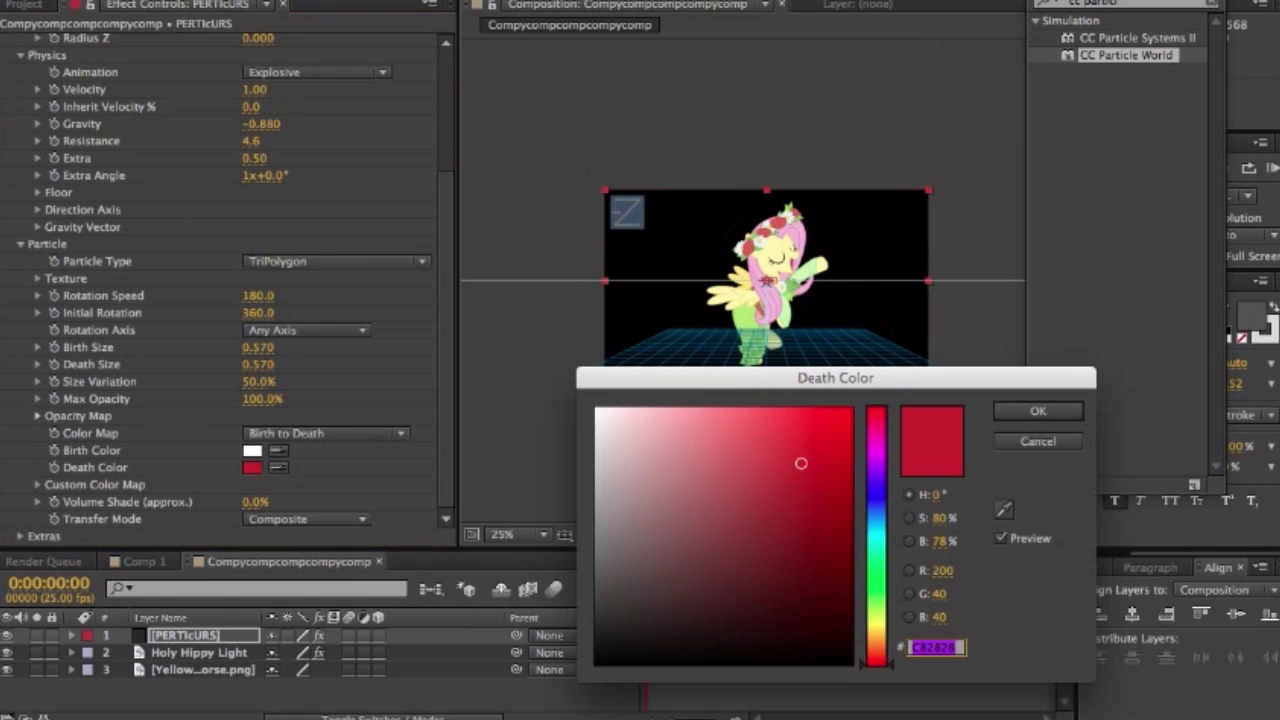
click(597, 409)
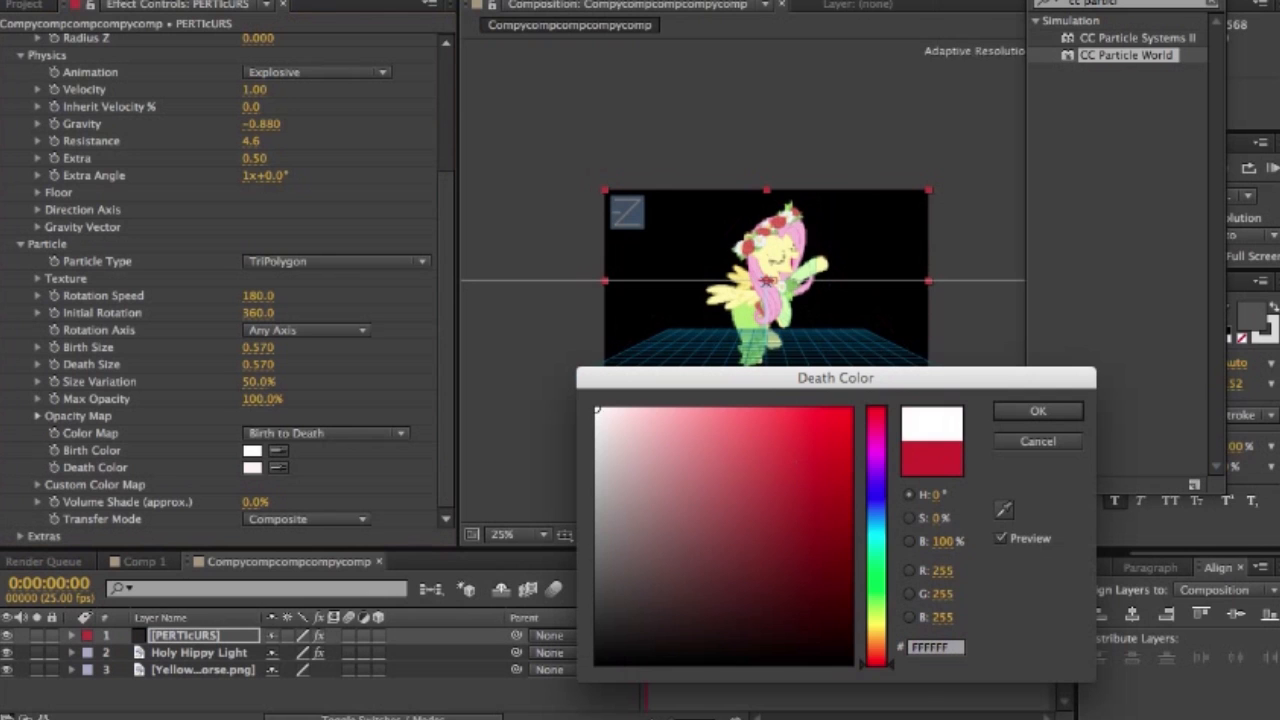
click(1038, 411)
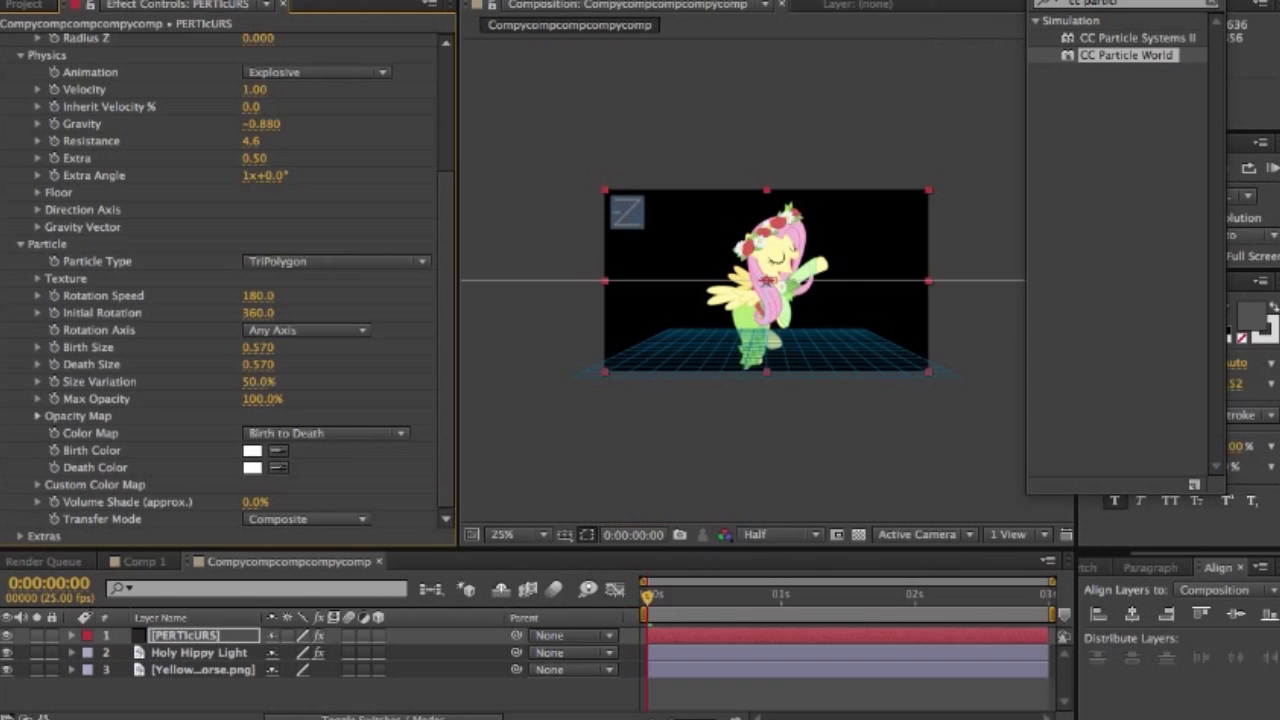
- Place the particle Producer at the top of the pony's head at 0:00:00:00, with Position X 0.07 and Position Y -0.21
scroll(220, 280, up, 4)
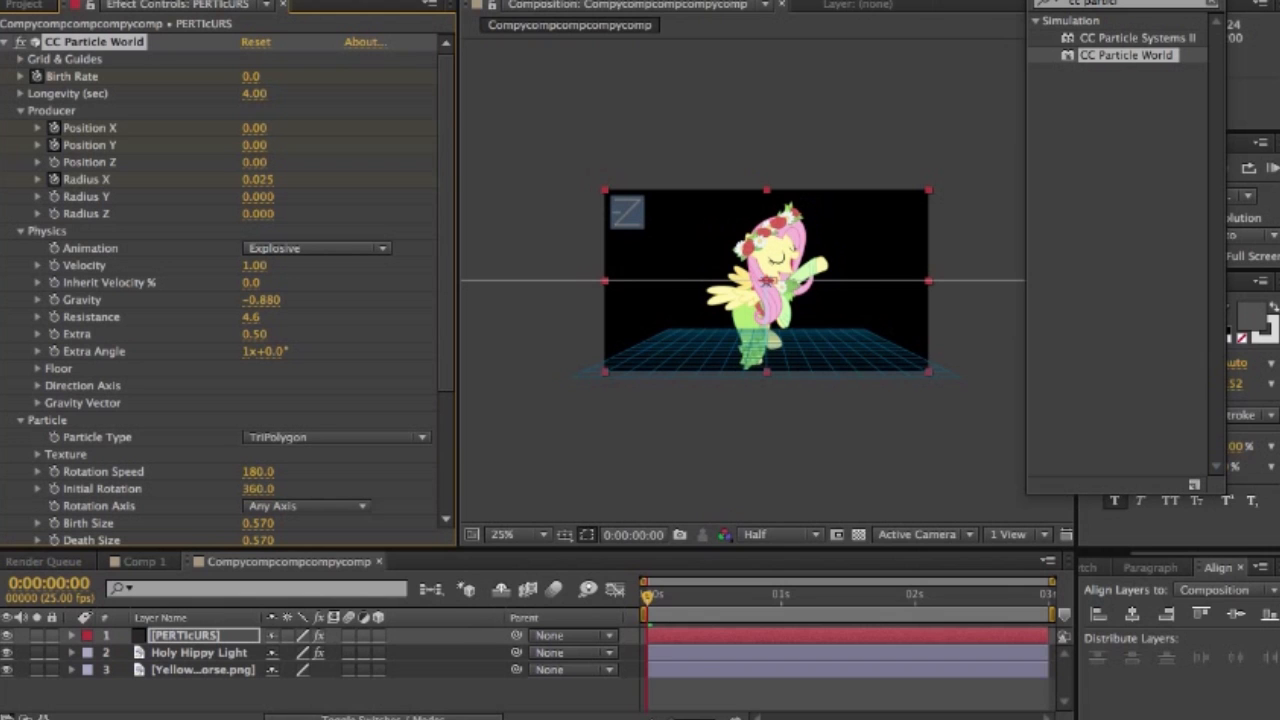
key(period)
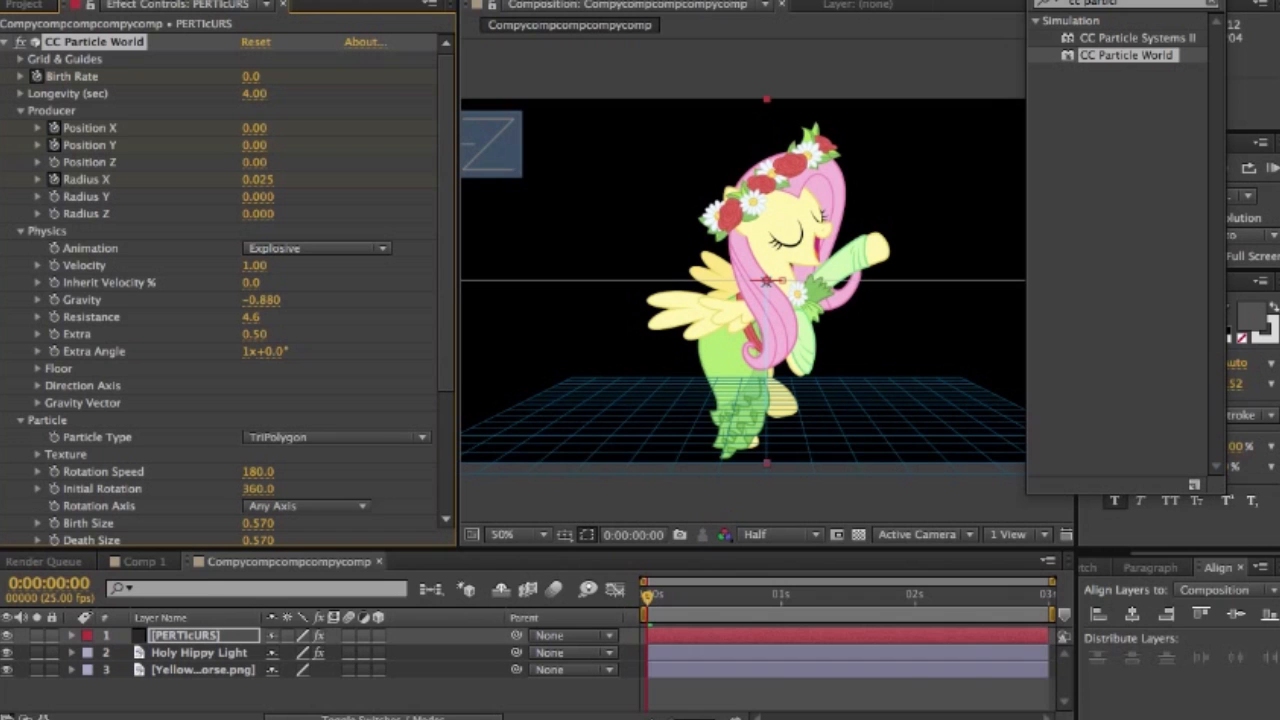
mouse_move(254, 127)
mouse_down()
mouse_move(239, 127)
mouse_move(276, 145)
mouse_move(218, 145)
mouse_move(234, 145)
mouse_up()
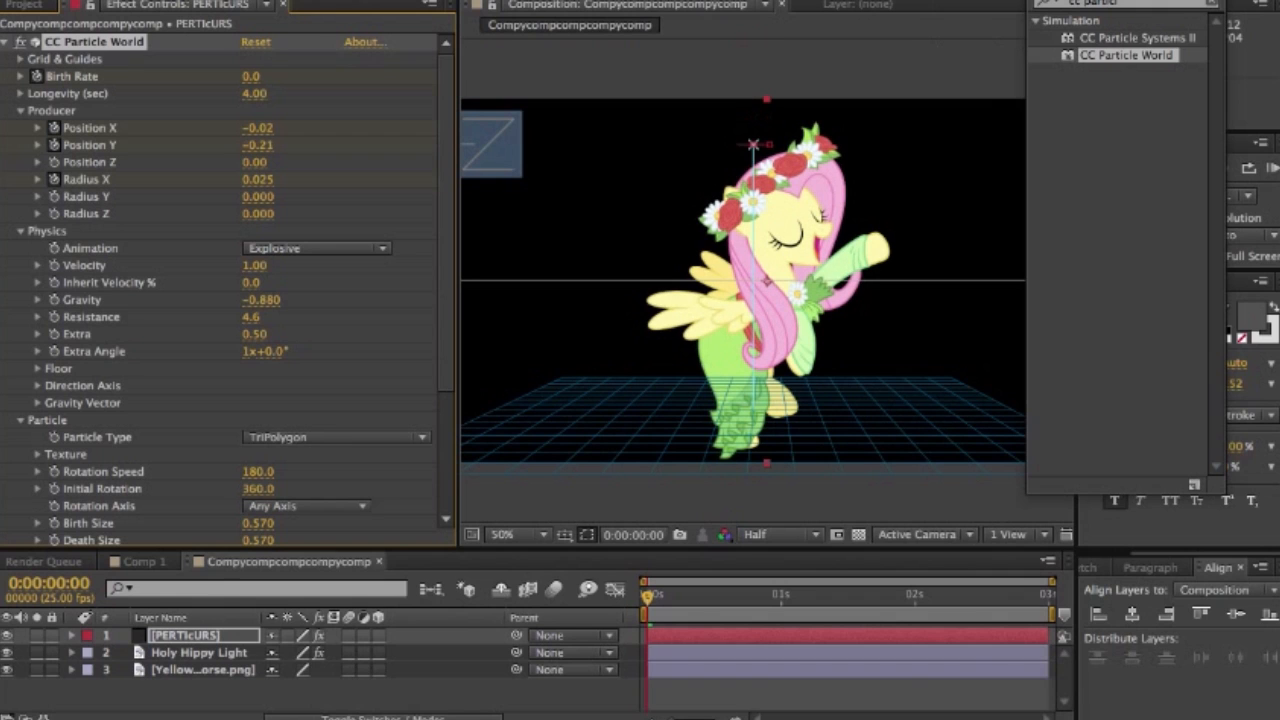
drag(257, 128, 268, 128)
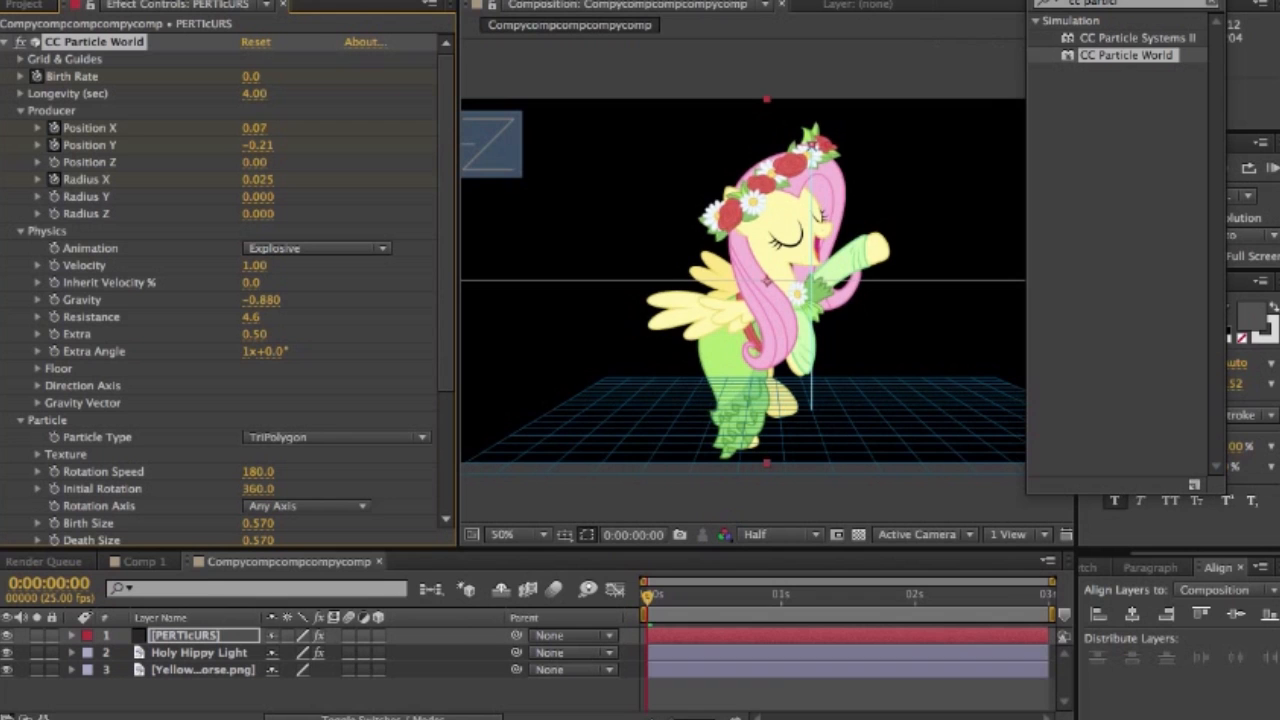
- At 0:00:00:05, keep the Producer's Position Y at -0.21 and set its Radius X to 0.035
key(space)
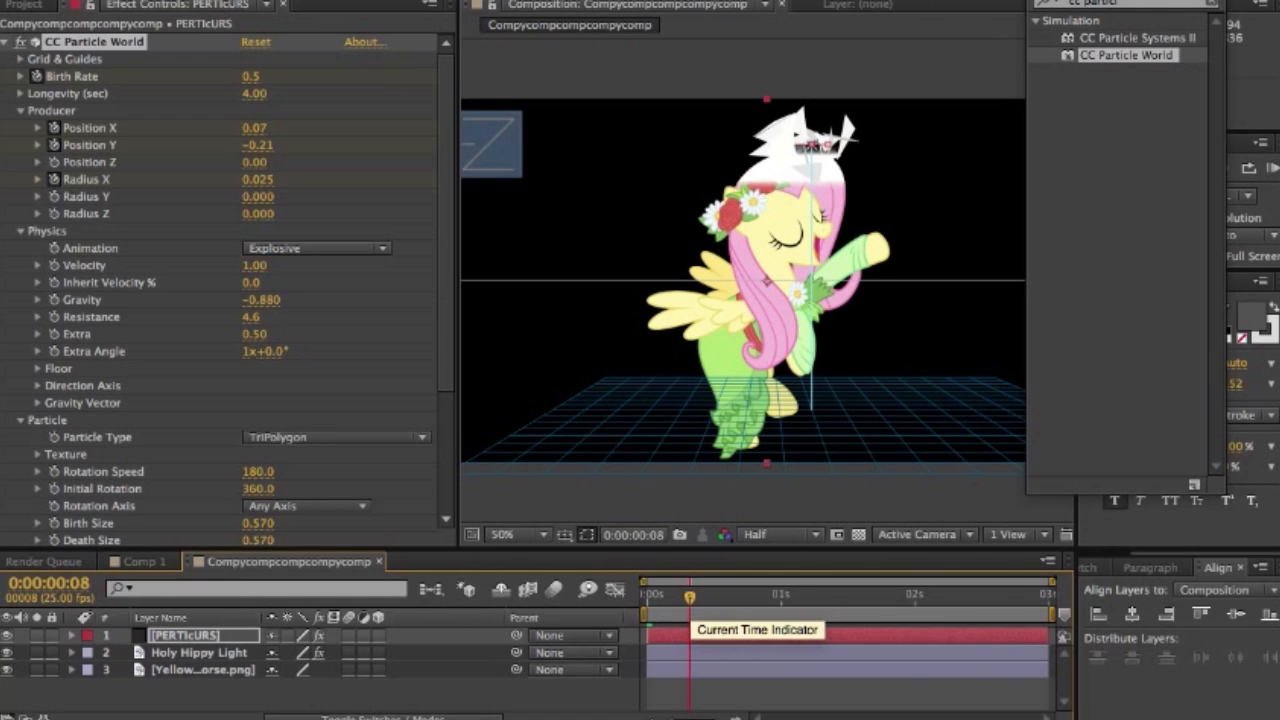
mouse_move(689, 598)
mouse_down()
mouse_move(647, 598)
mouse_move(674, 598)
mouse_up()
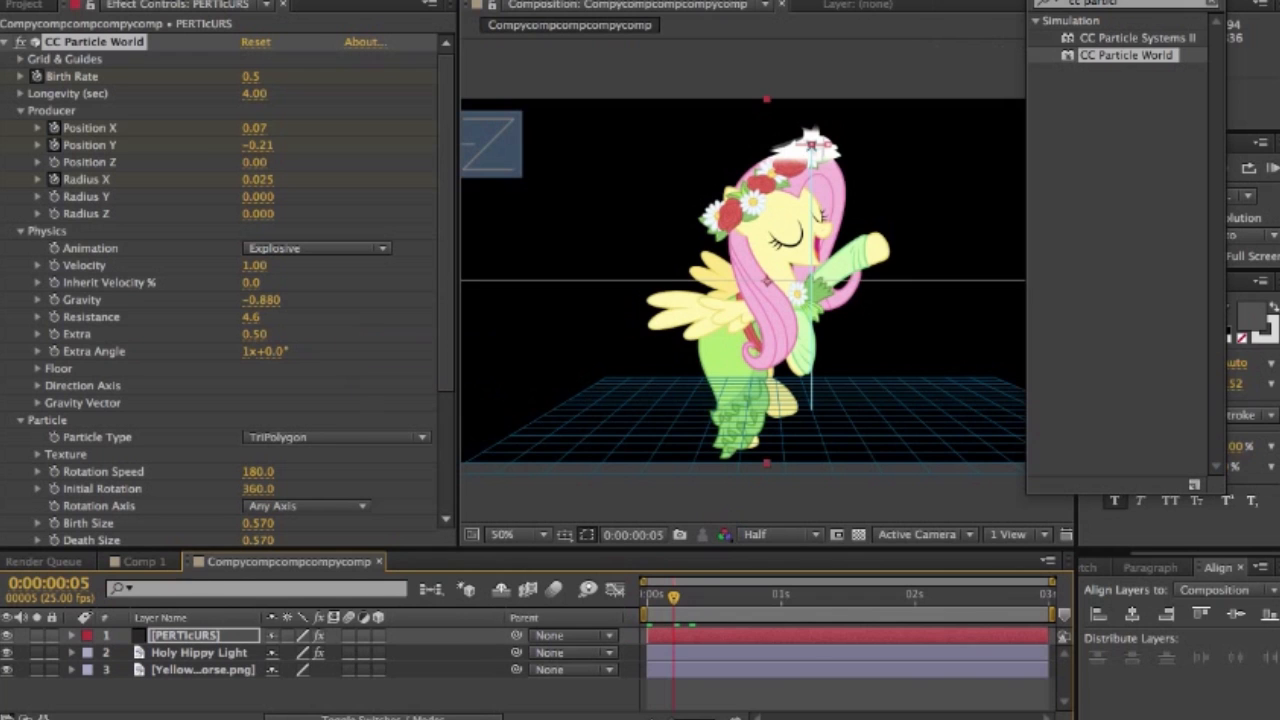
mouse_move(811, 145)
mouse_down()
mouse_move(845, 143)
mouse_move(812, 145)
mouse_up()
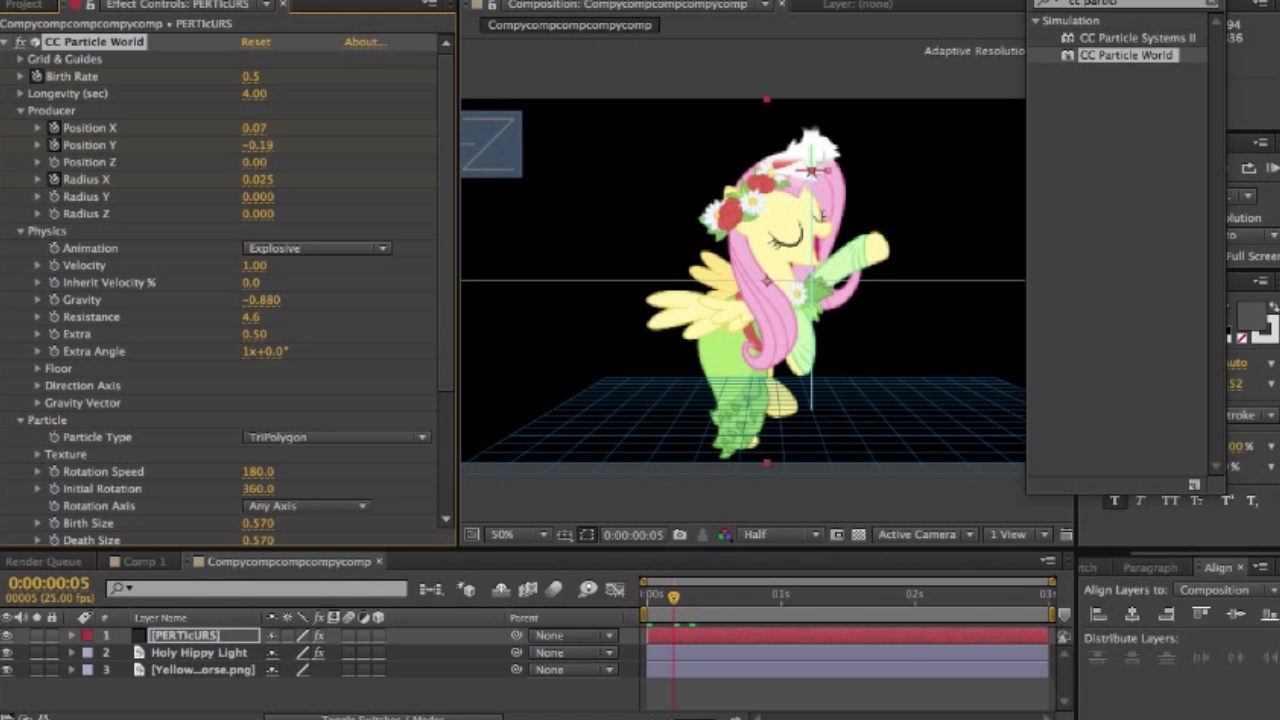
drag(812, 145, 812, 147)
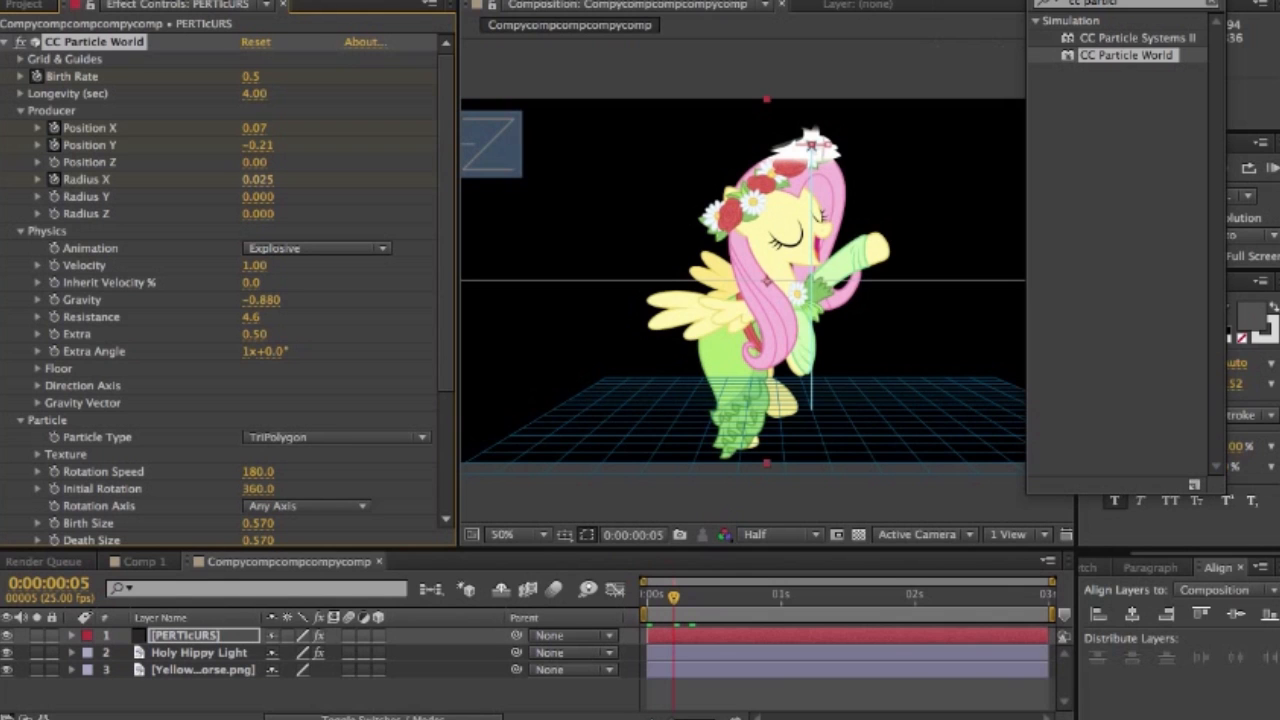
drag(258, 180, 262, 180)
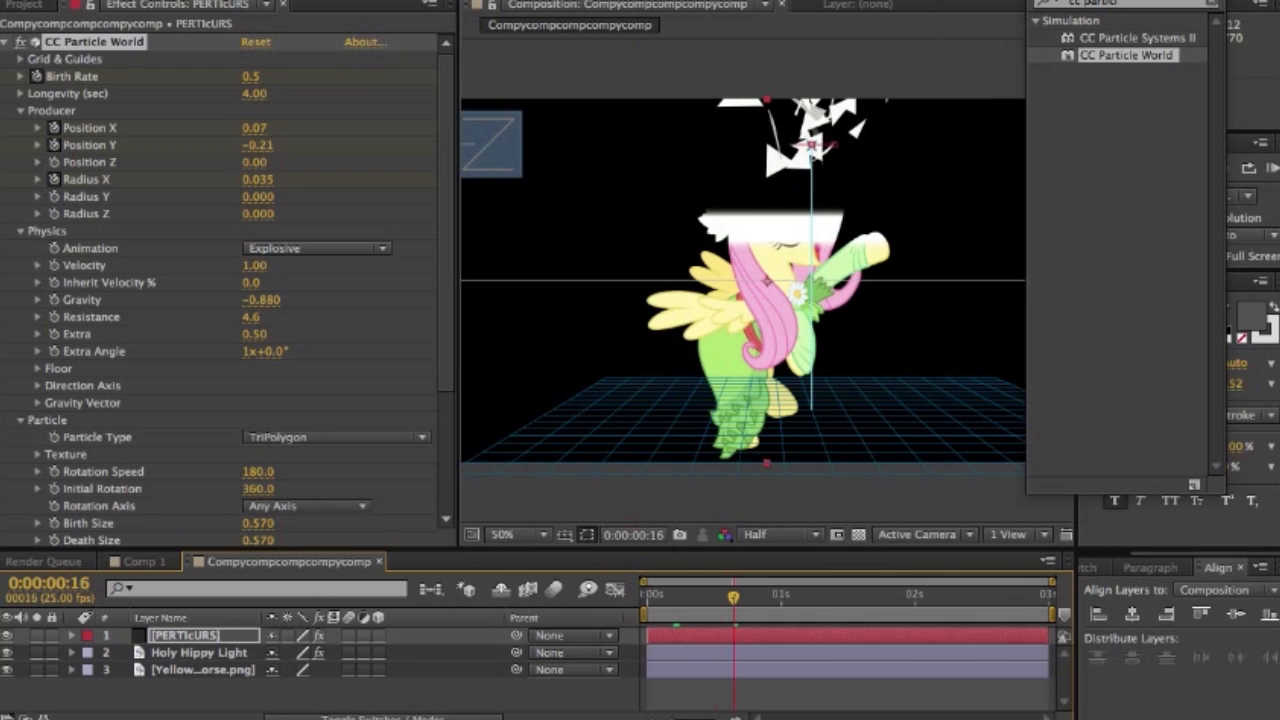
- At 0:00:01:20, move the Producer to the pony's foot with Position X -0.04 and Position Y 0.25
key(space)
drag(893, 597, 888, 597)
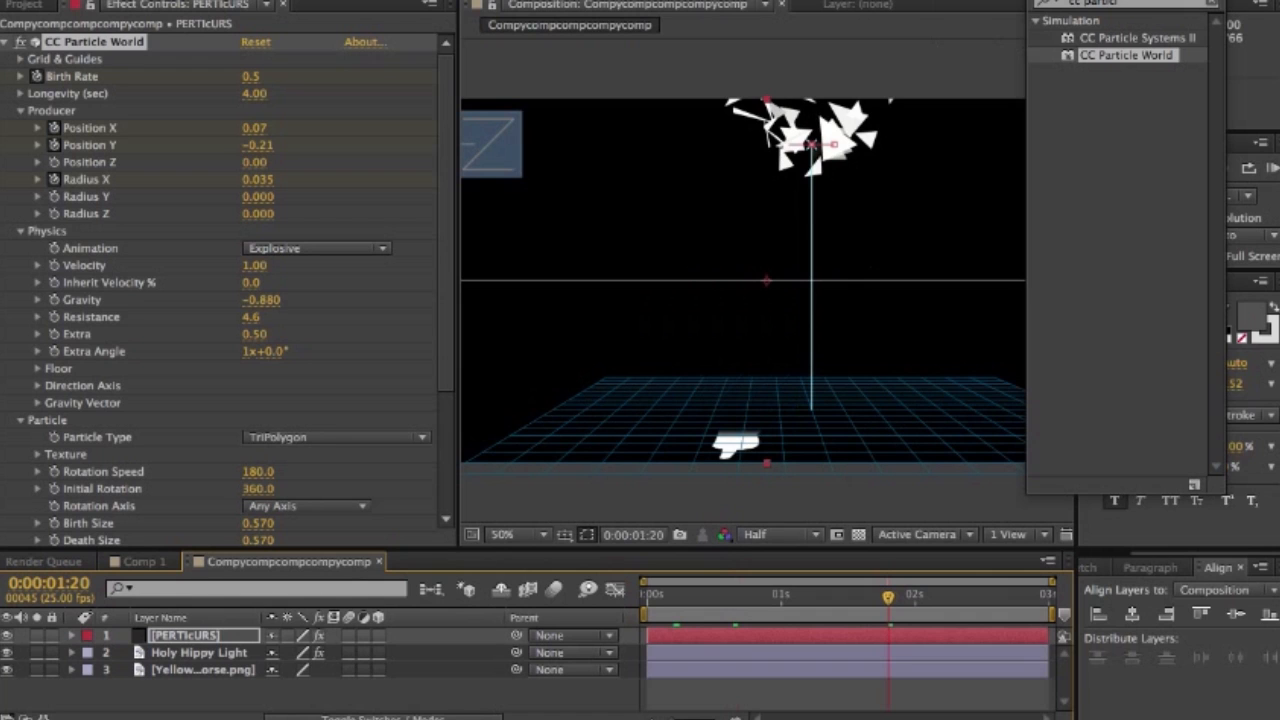
drag(255, 128, 243, 128)
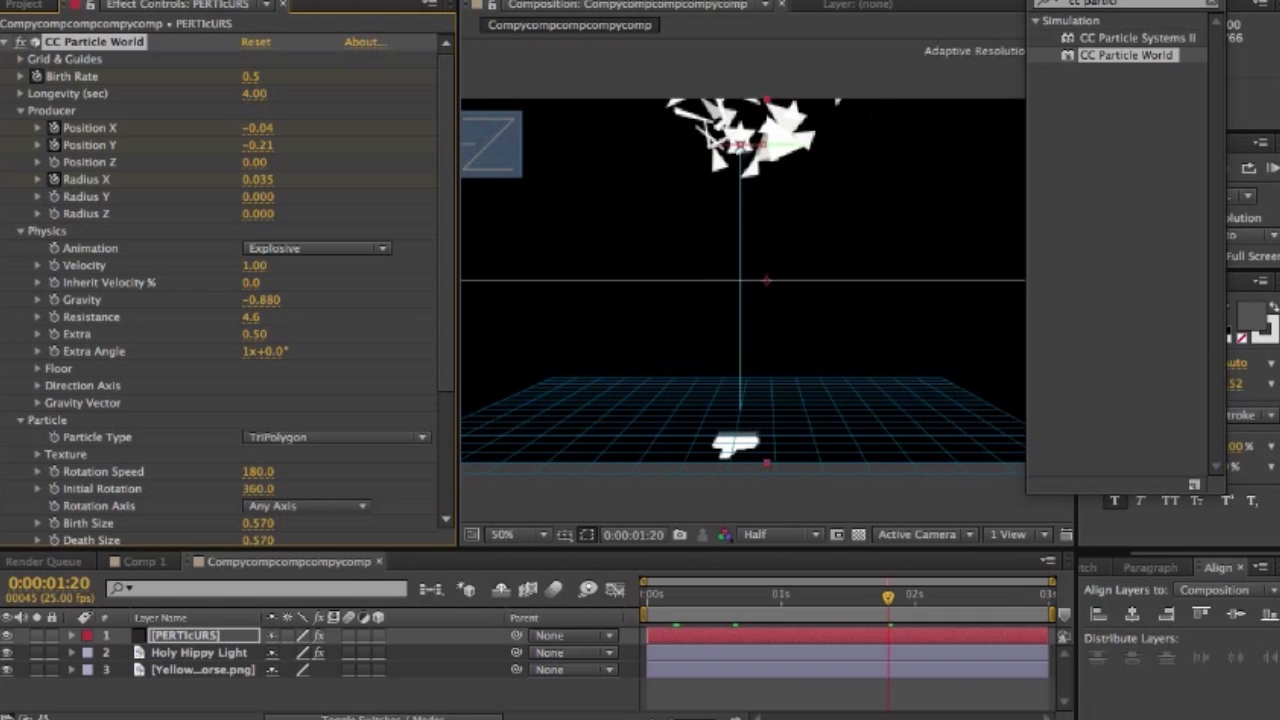
drag(257, 145, 304, 145)
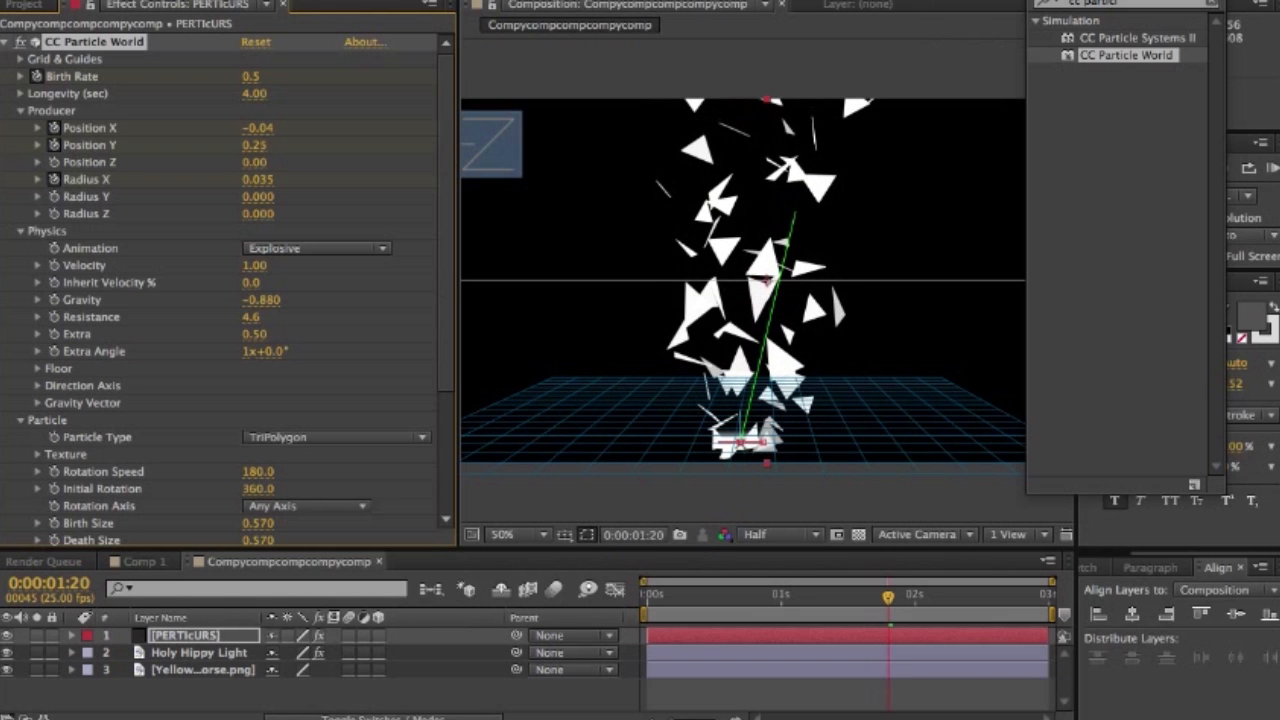
- Keyframe the particle Birth Rate at 0.5 on 0:00:01:20 and at 0 on 0:00:01:21
drag(888, 597, 893, 597)
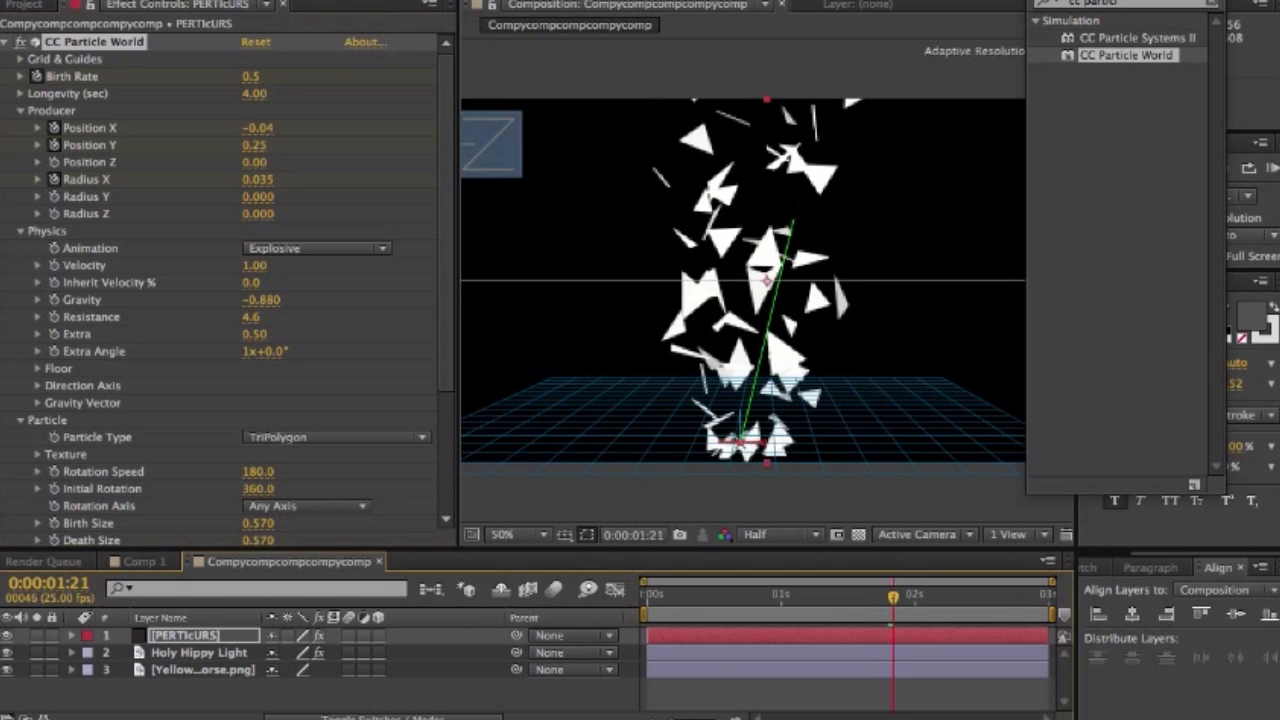
drag(893, 597, 888, 597)
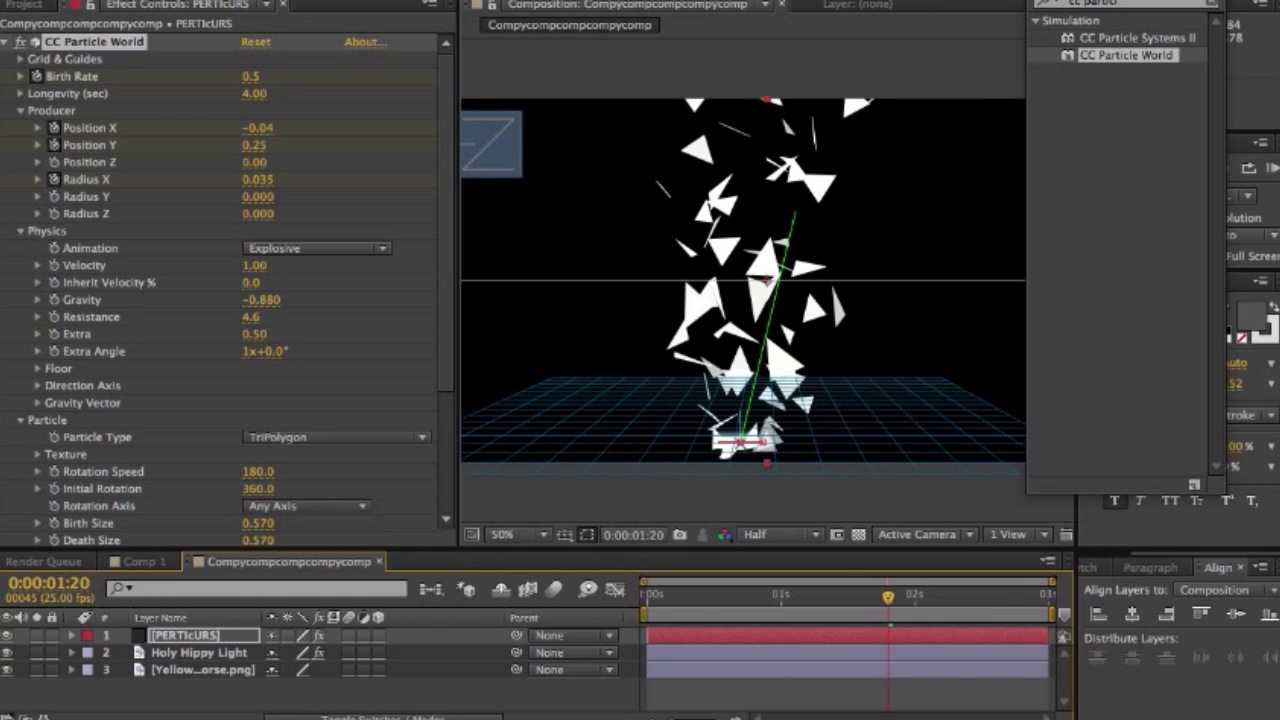
click(446, 300)
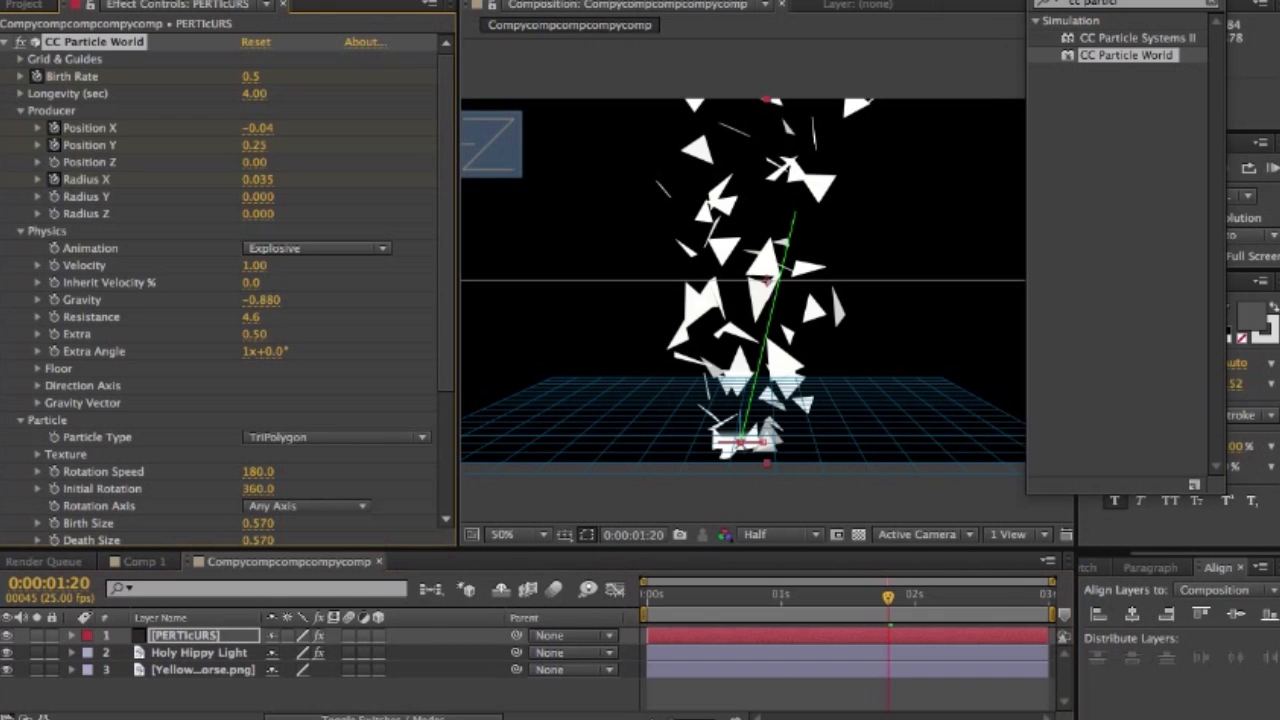
drag(251, 77, 246, 77)
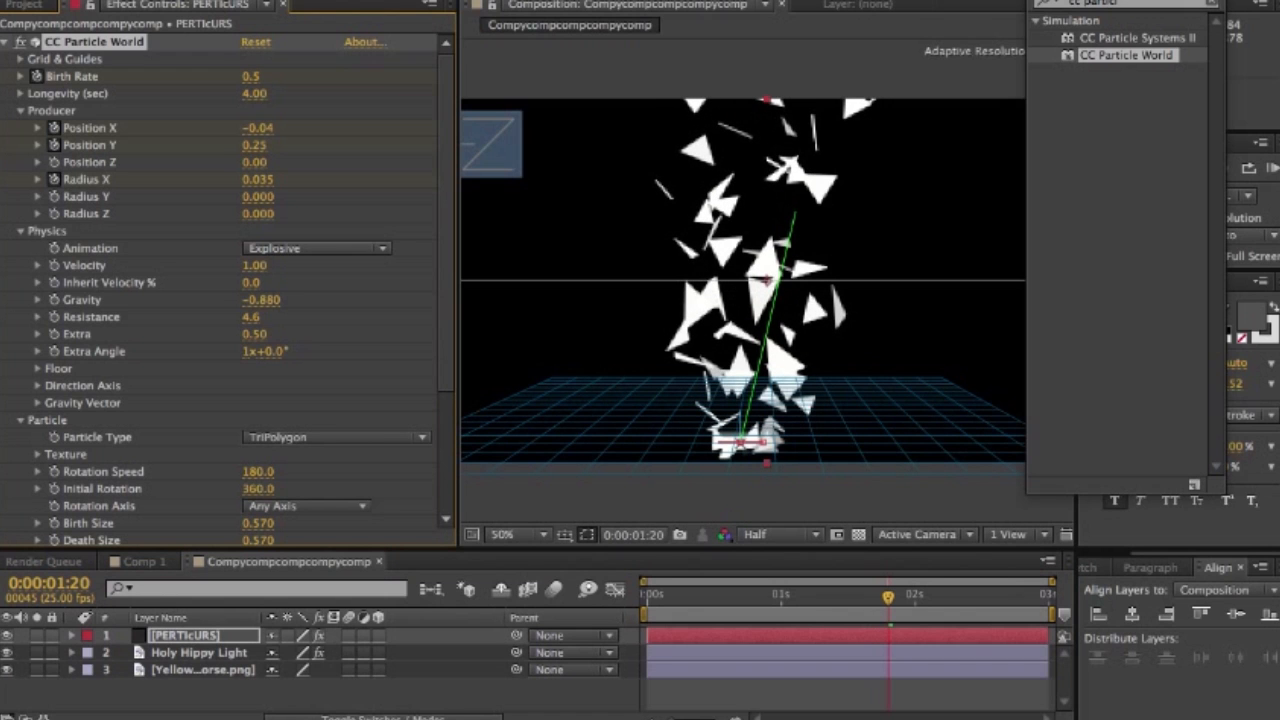
key(space)
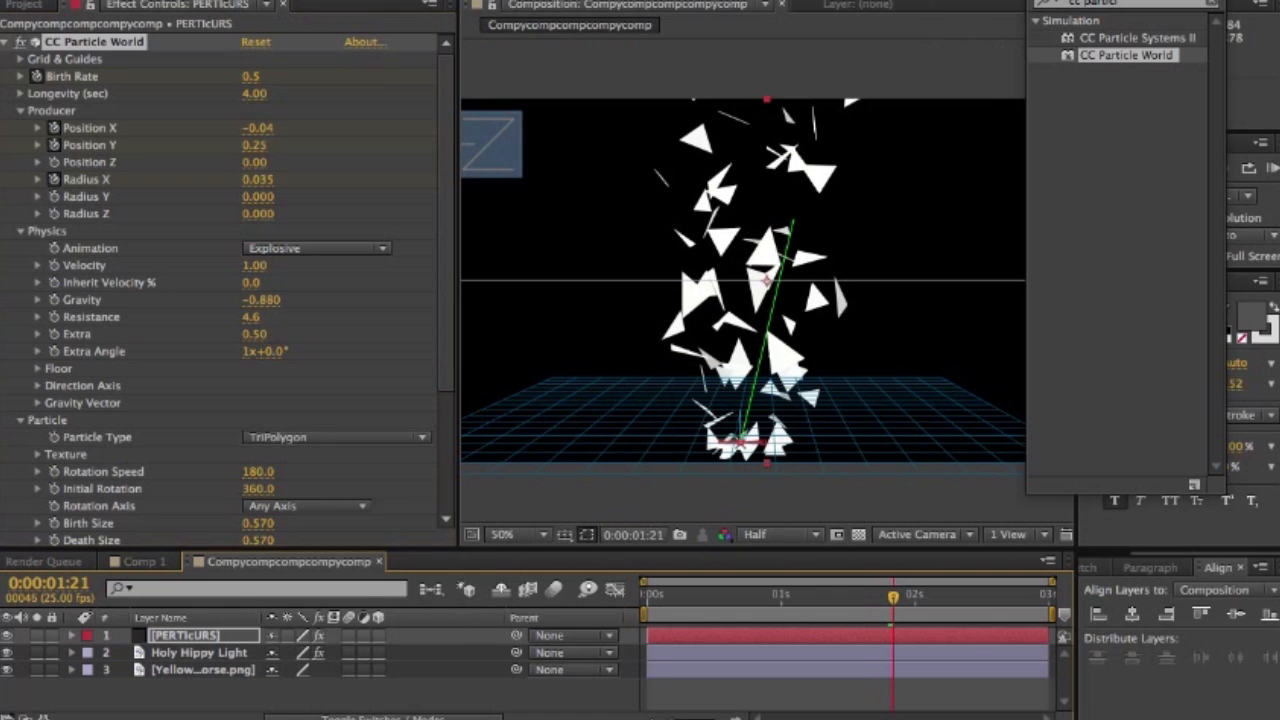
click(251, 77)
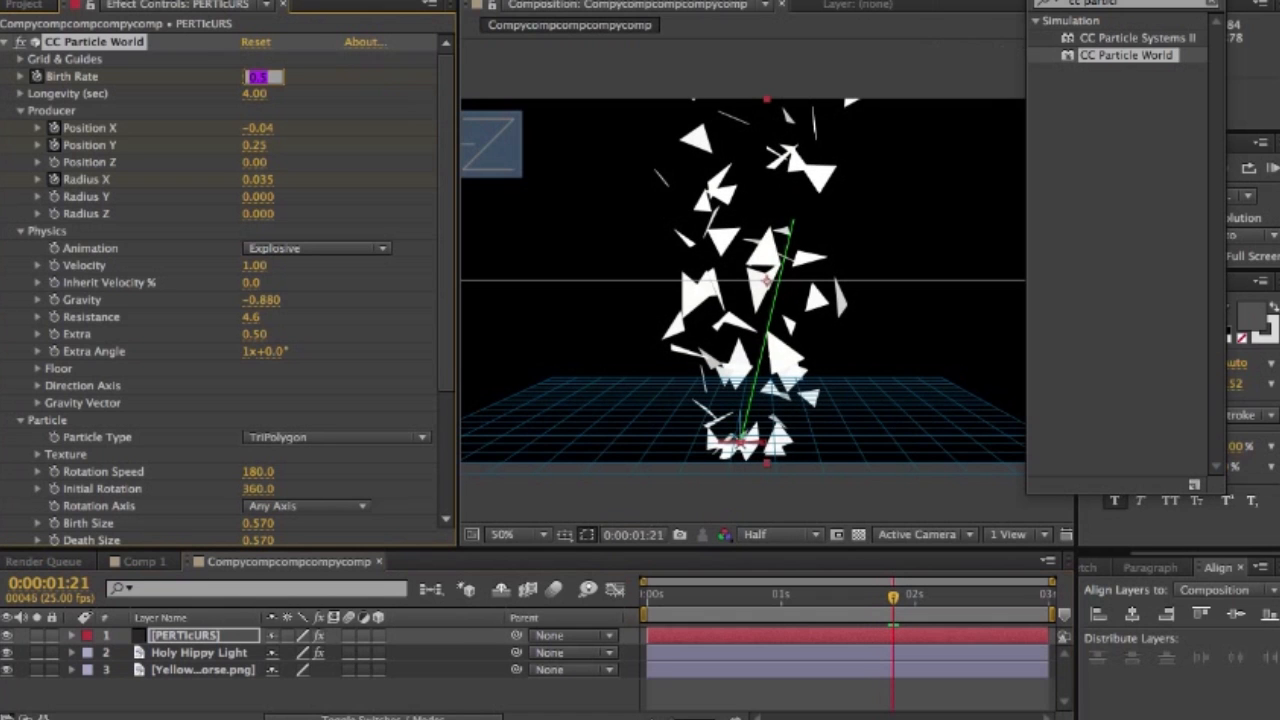
text(0)
key(Return)
- Widen the Producer's Radius X to 0.075 at 0:00:00:10
key(space)
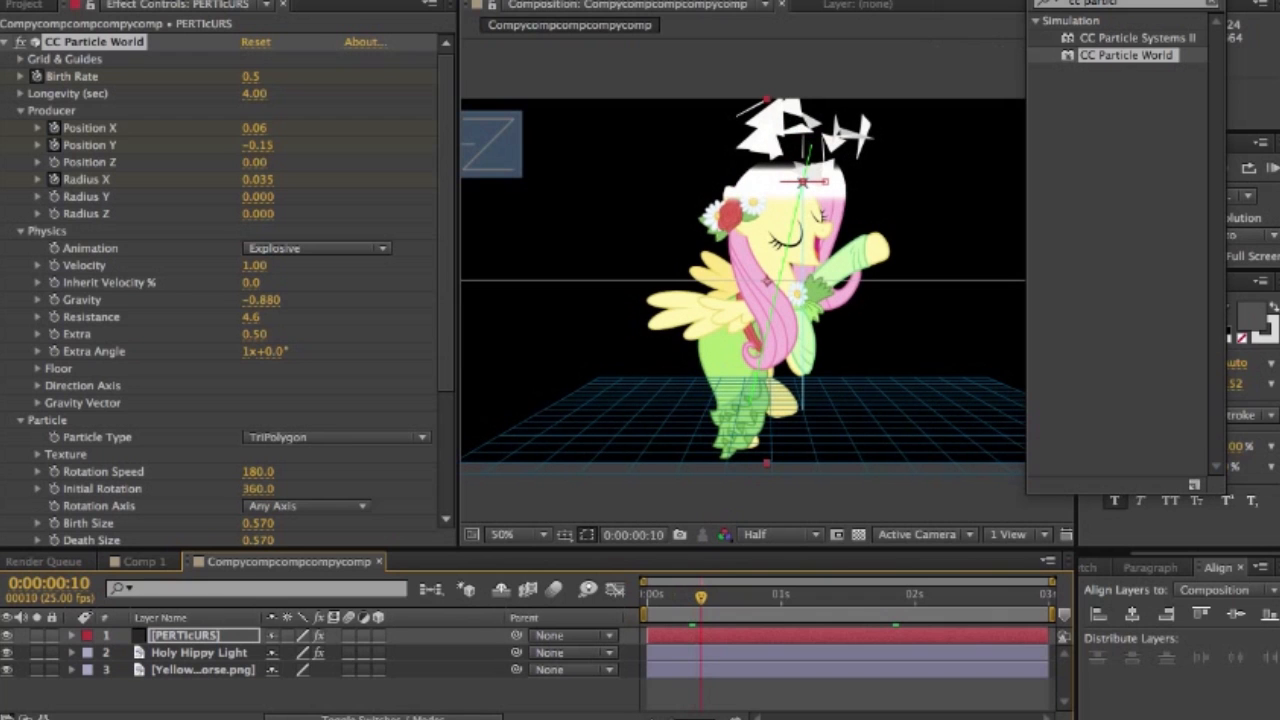
mouse_move(257, 180)
mouse_down()
mouse_move(291, 180)
mouse_move(264, 180)
mouse_up()
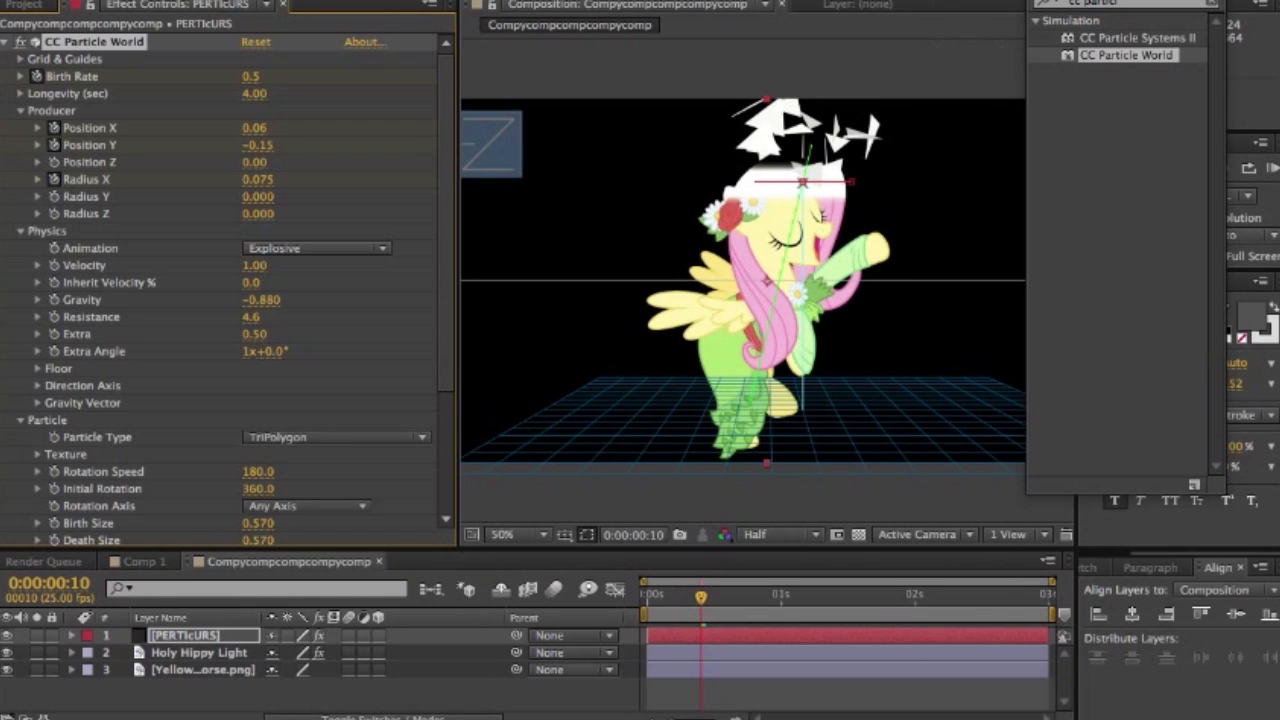
- At 0:00:00:15, widen the particle Producer's Radius X to 0.125
drag(701, 597, 728, 597)
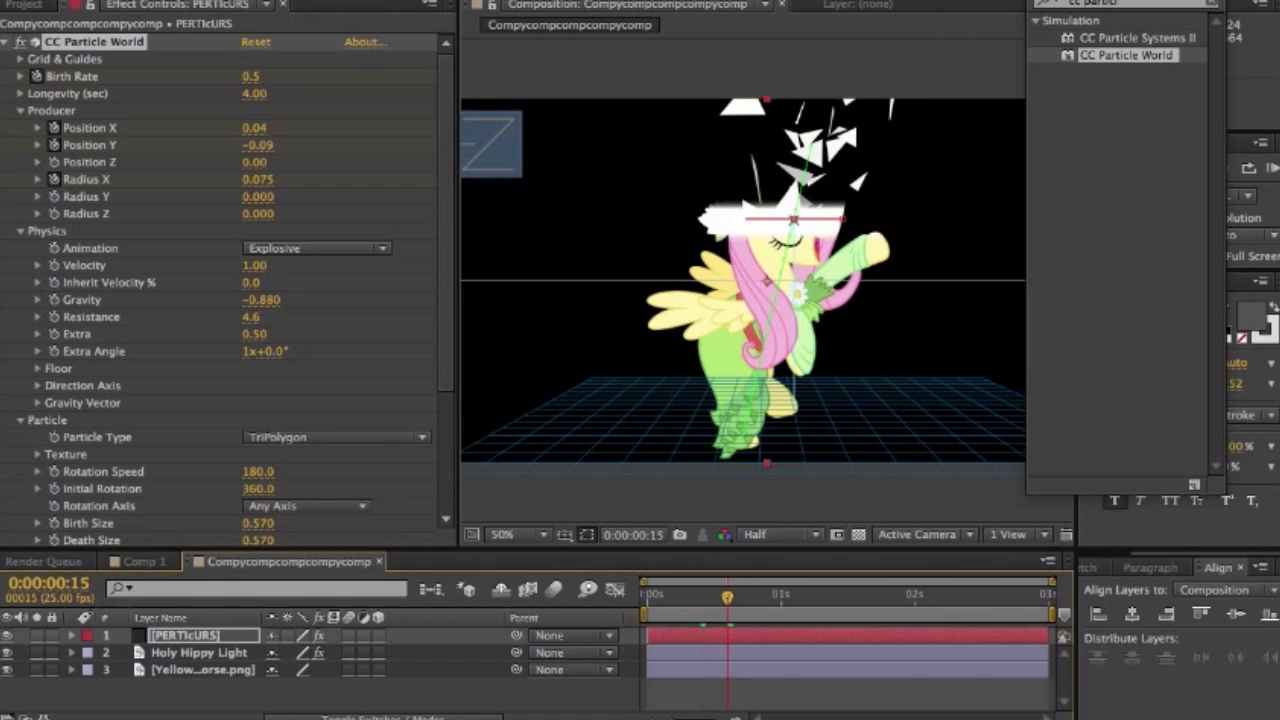
drag(257, 180, 262, 180)
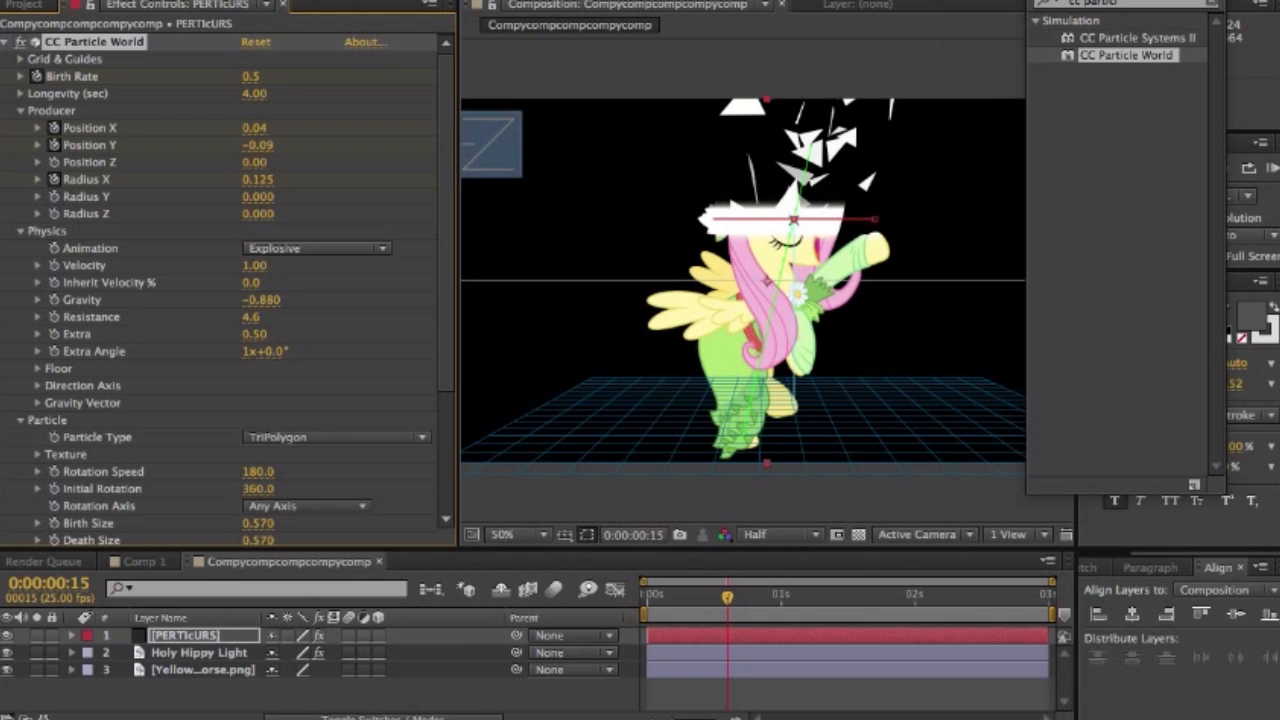
- Find the frame where the sweep reaches the pony's legs, 0:00:01:15, and narrow the Producer's Radius X to 0.040 there
click(777, 597)
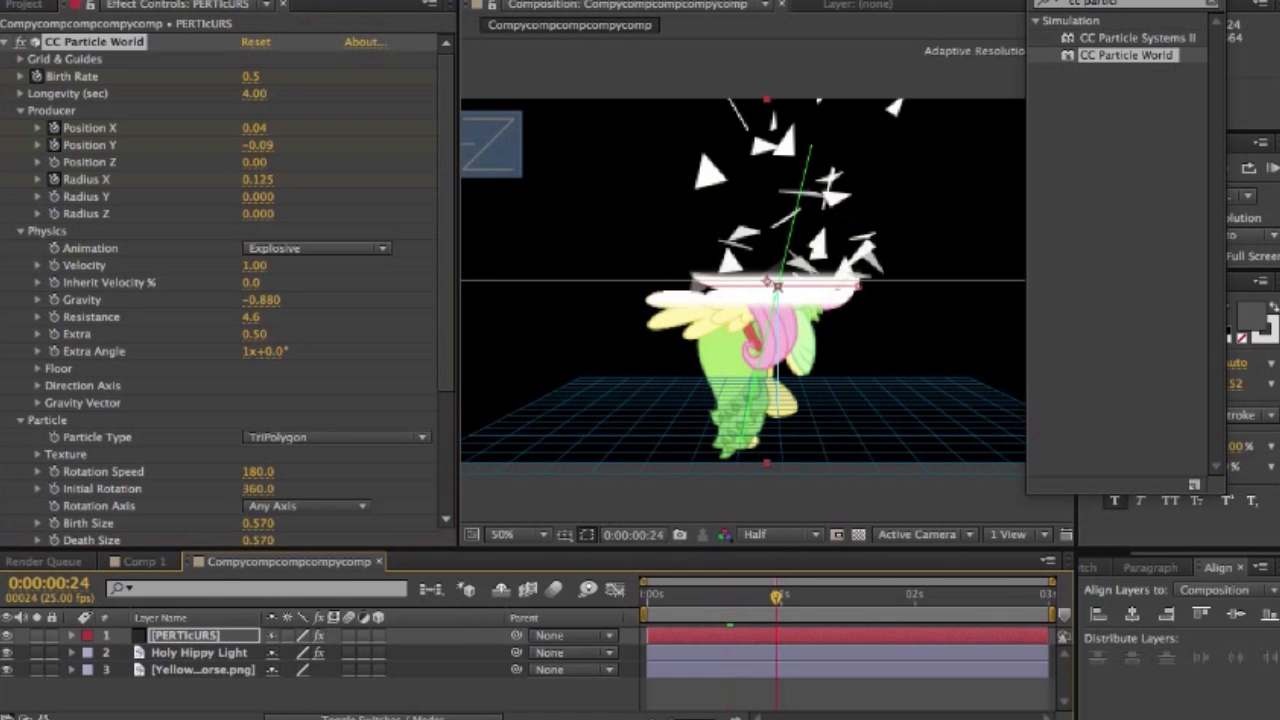
key(Page_Down)
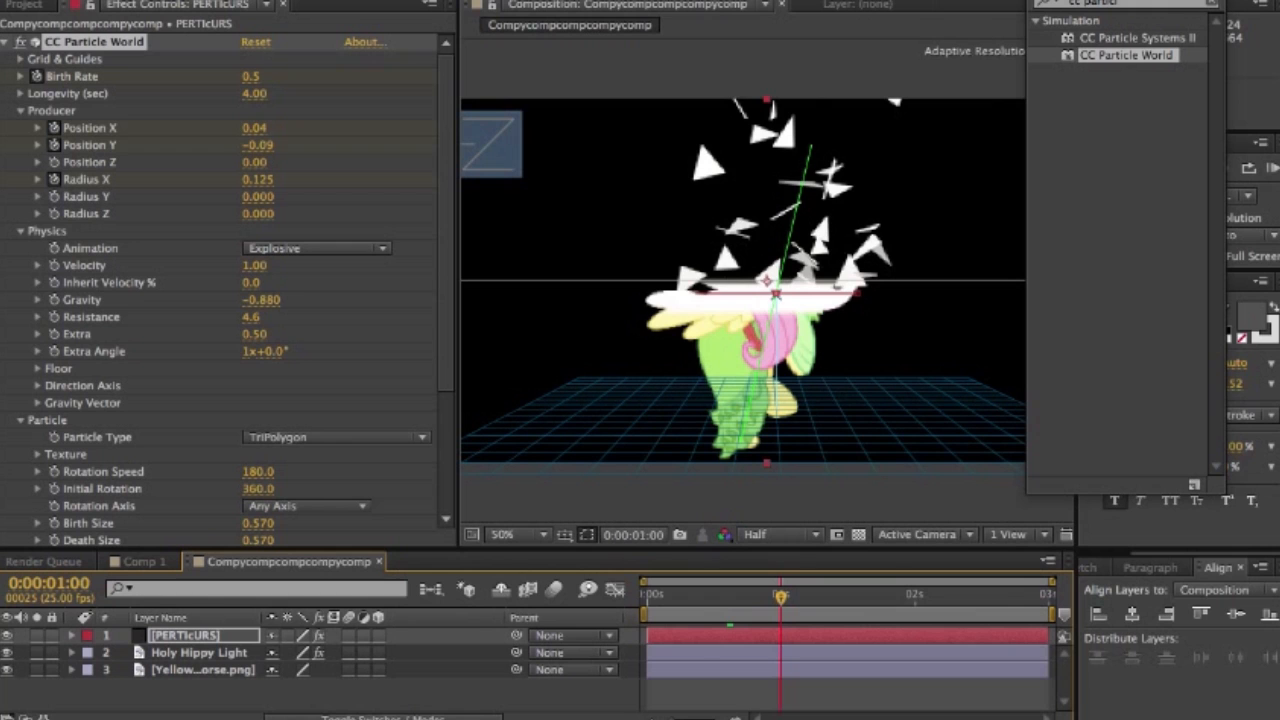
key(Page_Down)
key(Page_Down)
key(Page_Down)
key(Page_Down)
key(Page_Down)
key(Page_Down)
key(Page_Down)
key(Page_Down)
key(Page_Down)
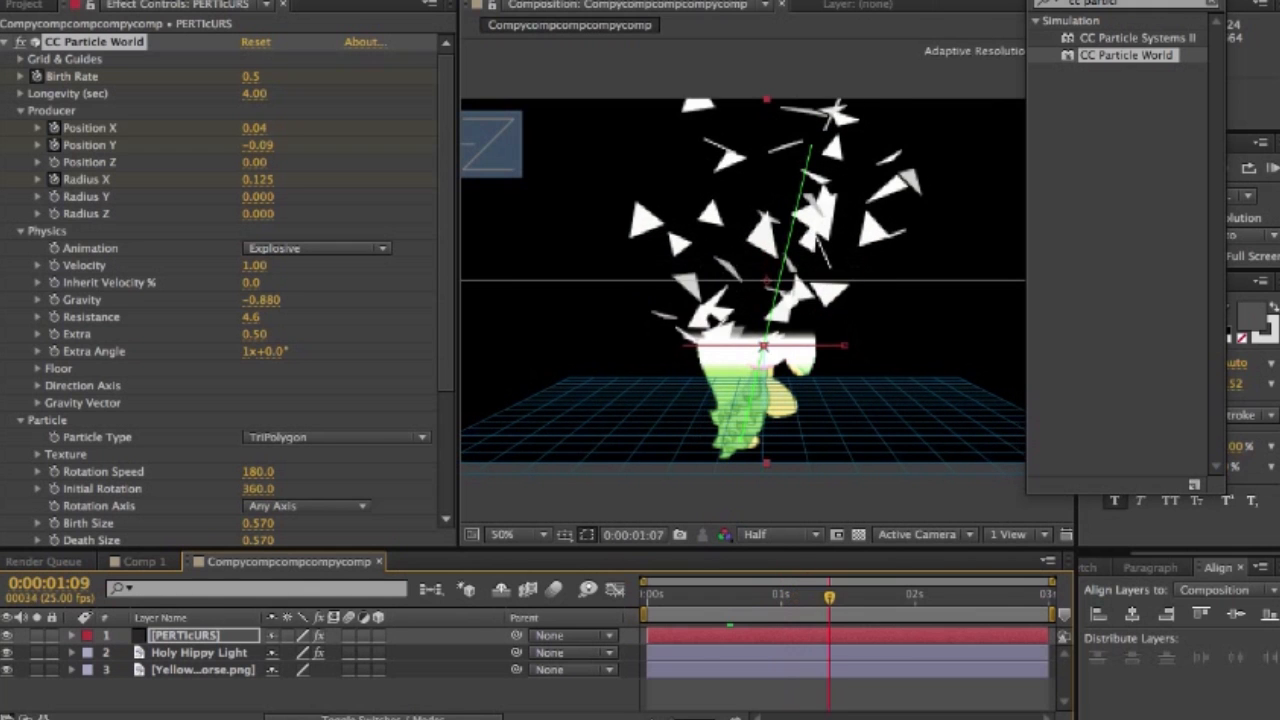
key(Page_Down)
key(Page_Down)
key(Page_Down)
key(Page_Down)
key(Page_Down)
key(Page_Down)
key(Page_Down)
key(Page_Down)
key(Page_Down)
key(Page_Down)
key(Page_Down)
key(Page_Down)
key(Page_Down)
key(Page_Down)
key(Page_Up)
key(Page_Up)
key(Page_Up)
key(Page_Up)
key(Page_Up)
key(Page_Up)
key(Page_Up)
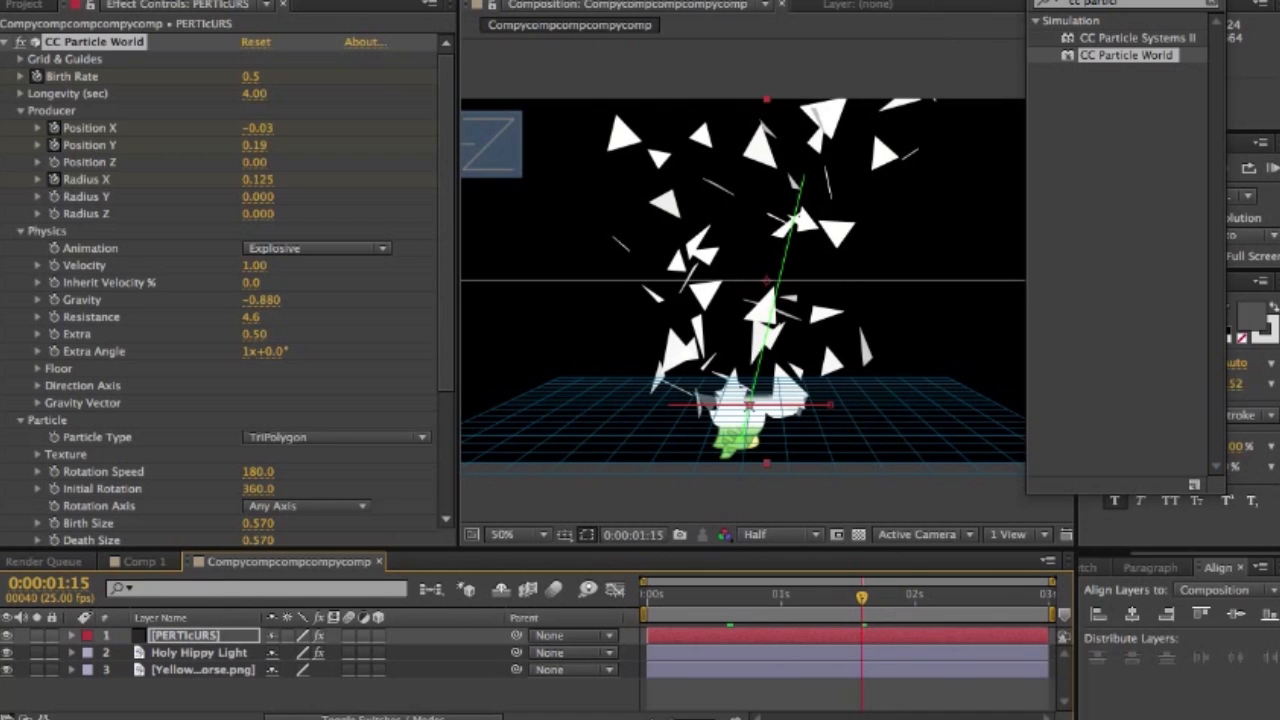
click(257, 128)
drag(258, 180, 240, 180)
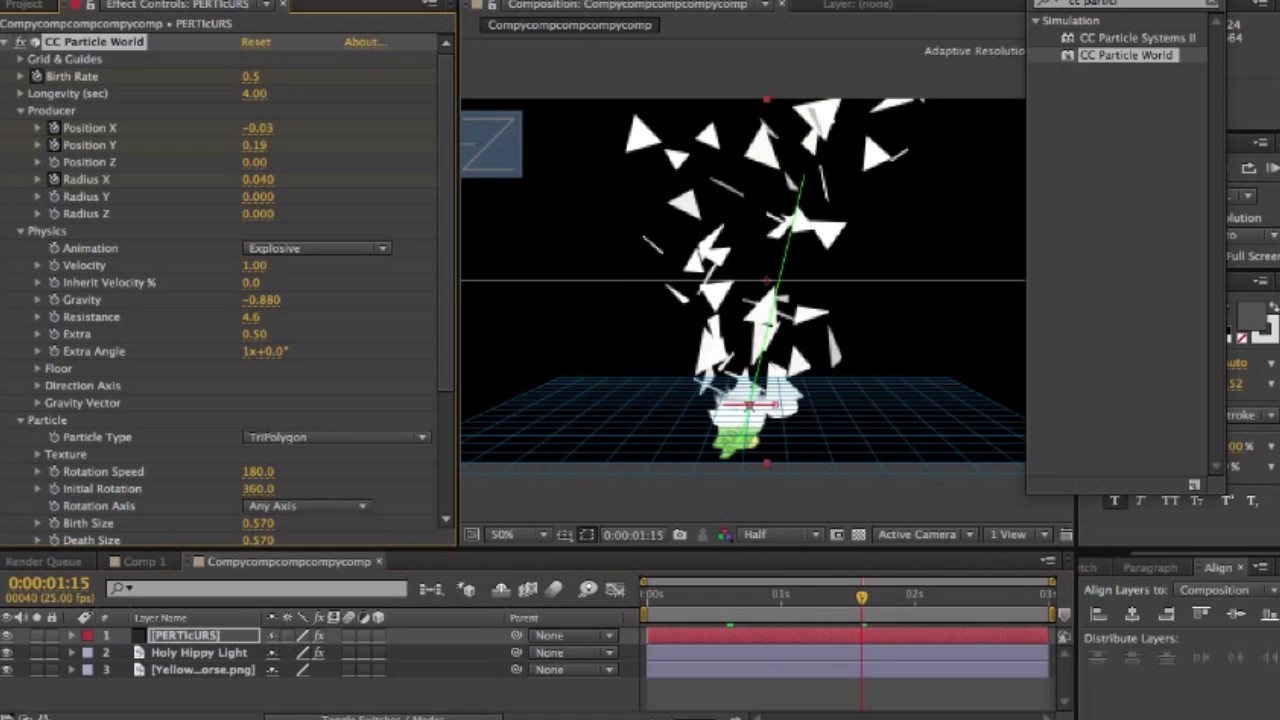
- Return to 0:00:00:00 and place the PERTIcURS layer between the Holy Hippy Light layer and the yellow pony image
drag(862, 597, 647, 597)
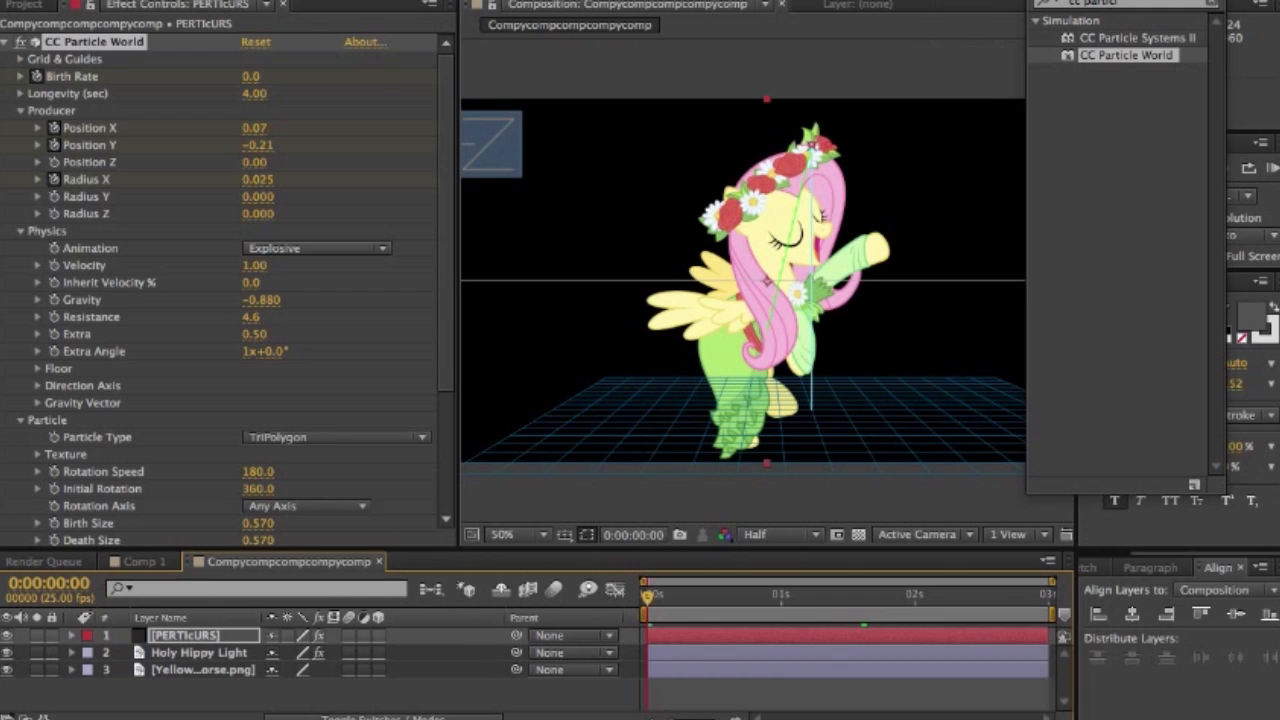
click(188, 636)
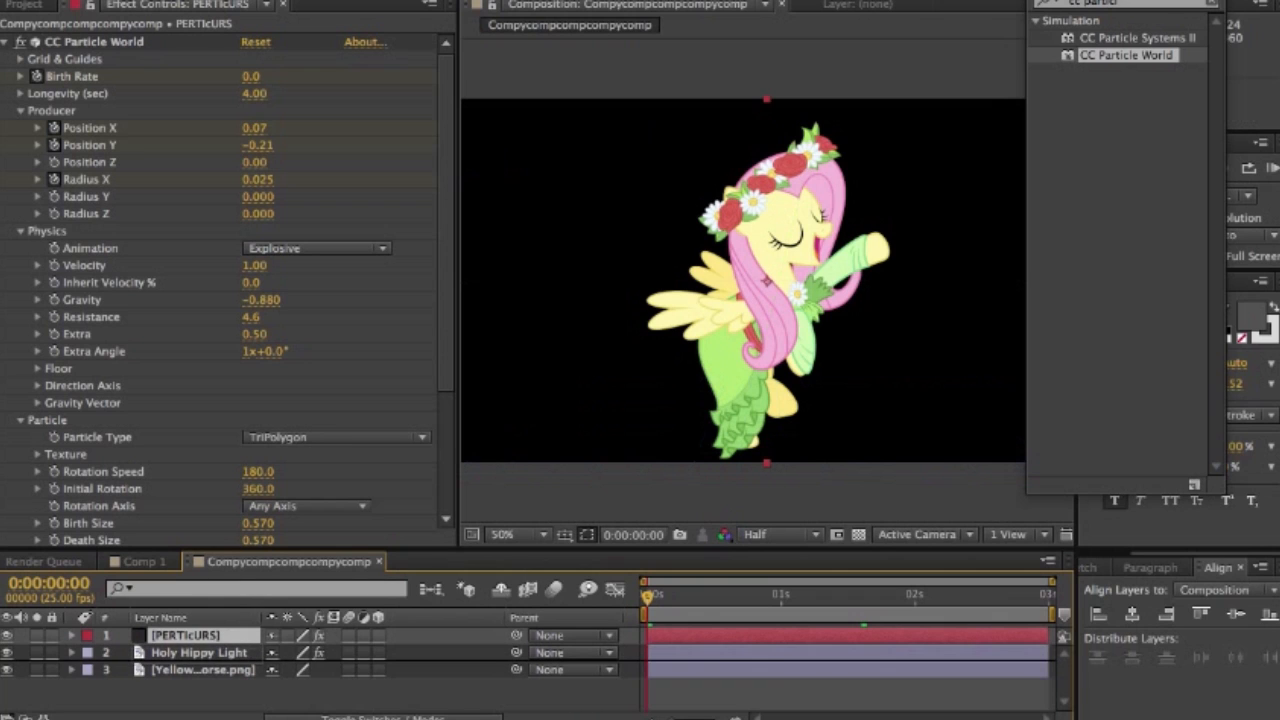
key(ctrl+bracketleft)
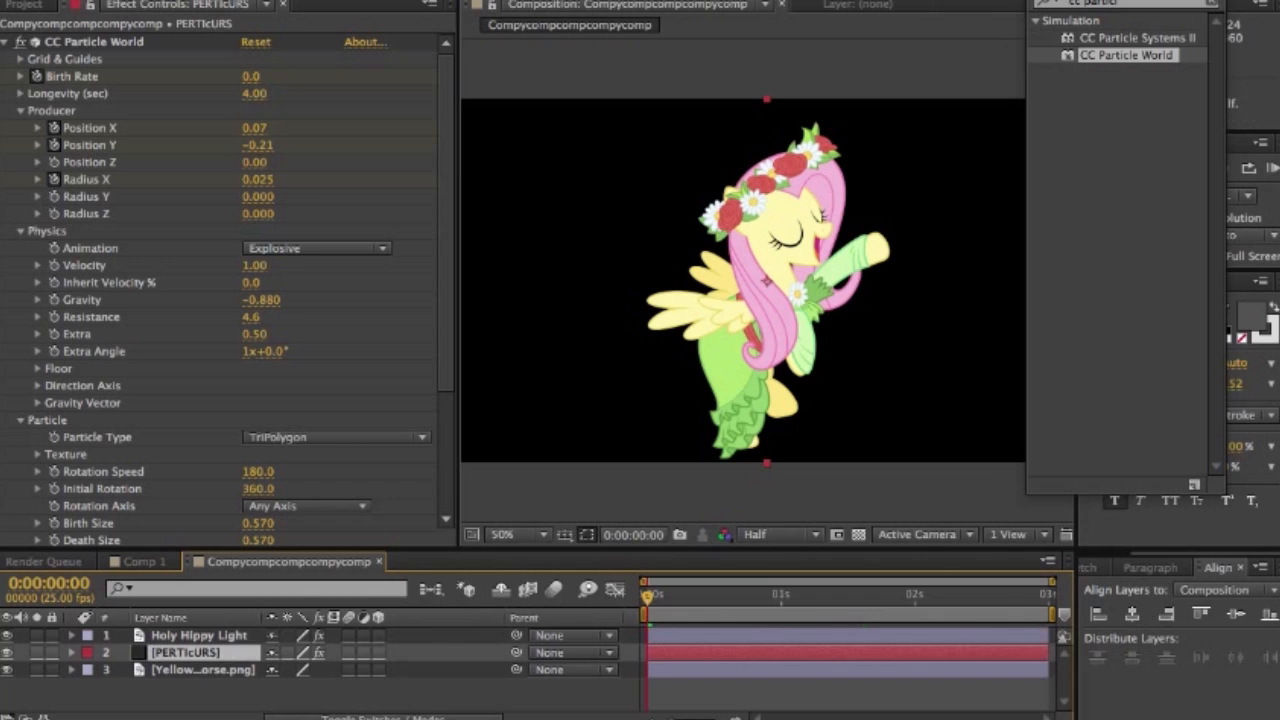
key(ctrl+bracketleft)
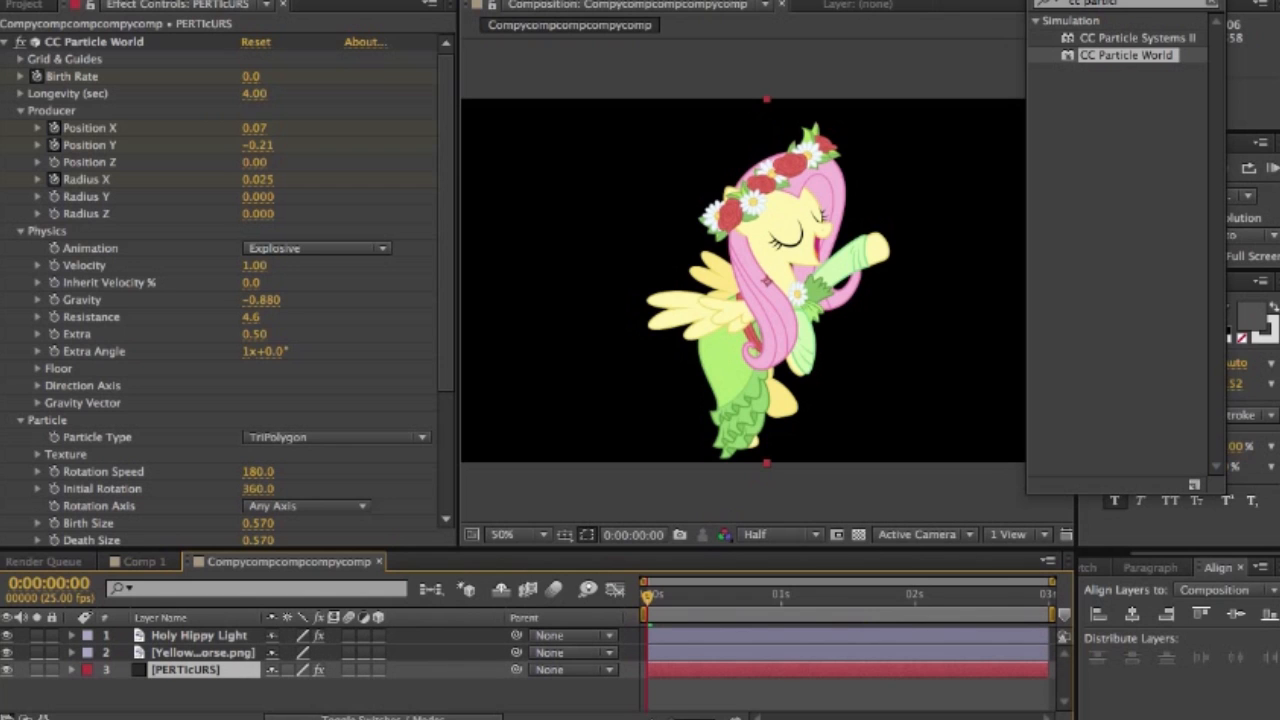
key(ctrl+bracketright)
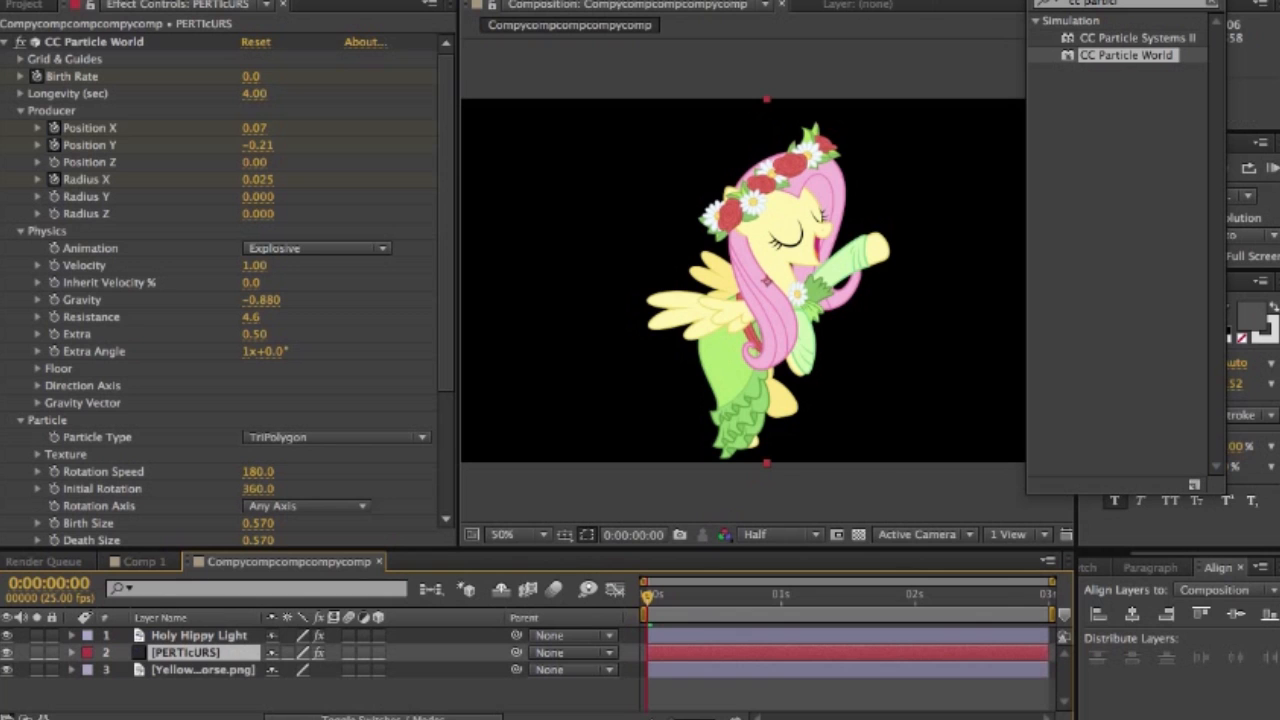
- Search the effects for "glow" and apply the Stylize Glow effect to the PERTIcURS layer
drag(1126, 1, 1091, 1)
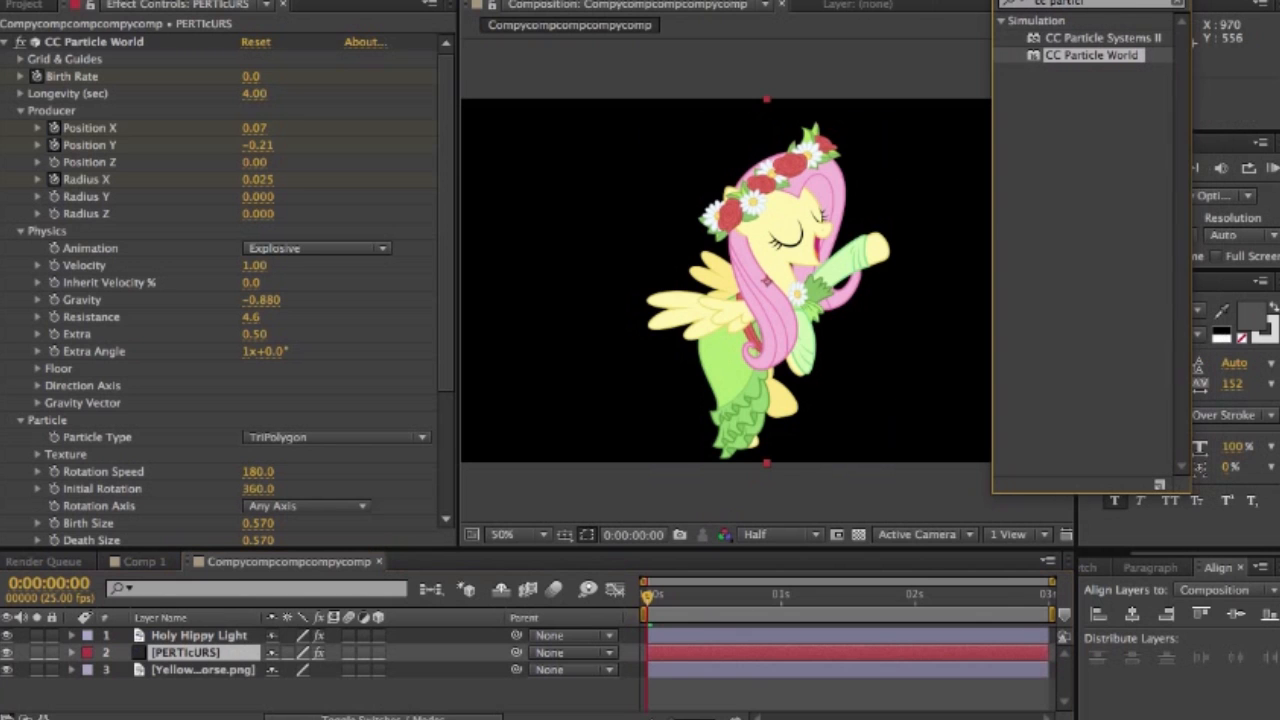
click(1176, 3)
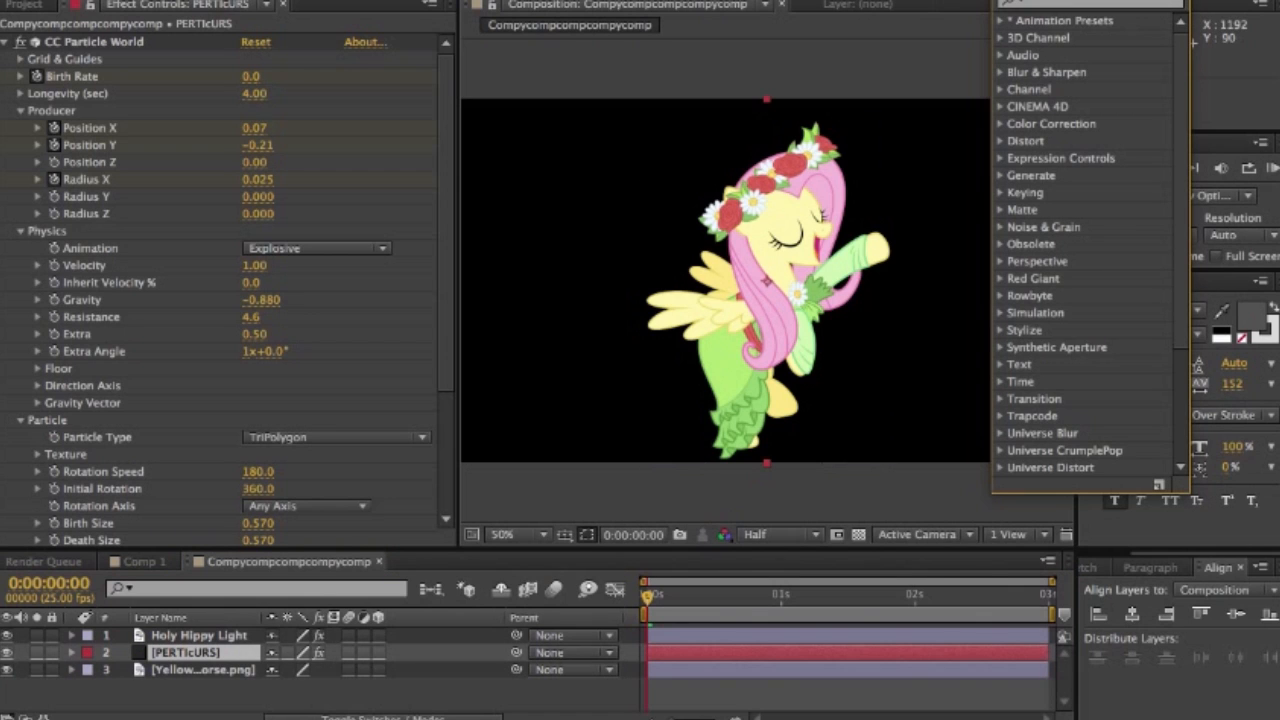
drag(1080, 1, 1174, 1)
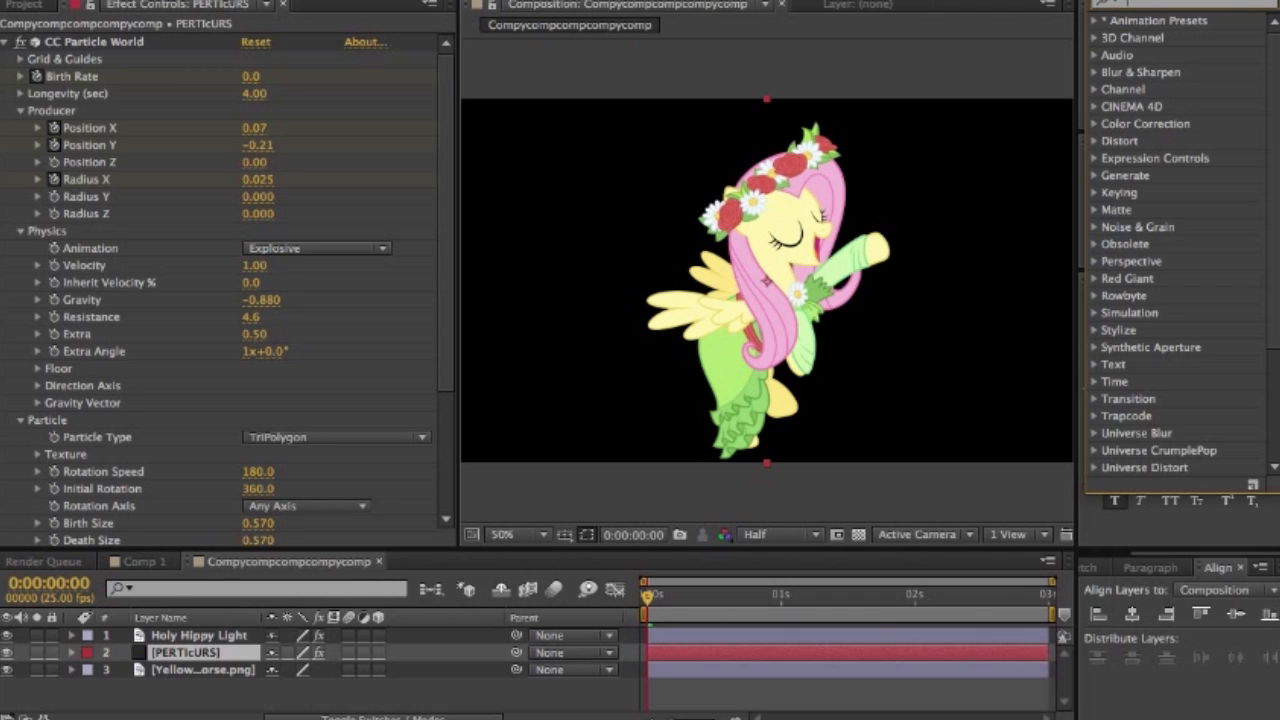
text(glow)
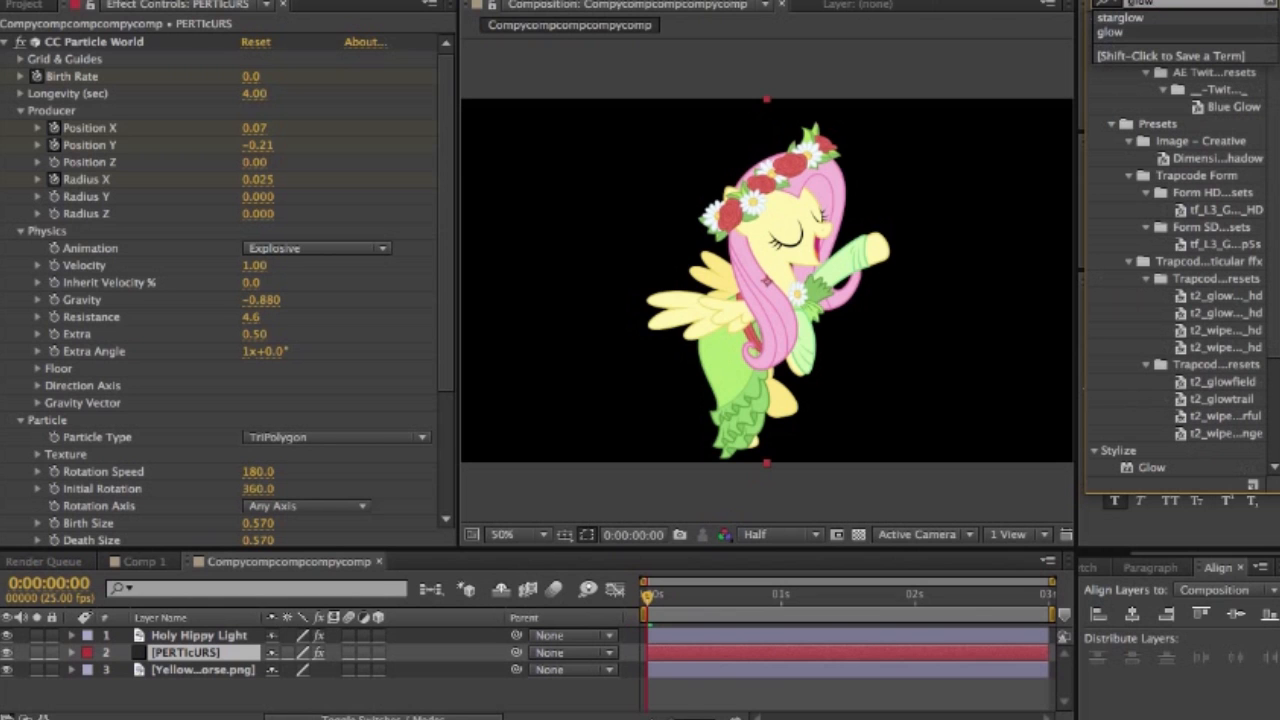
key(Return)
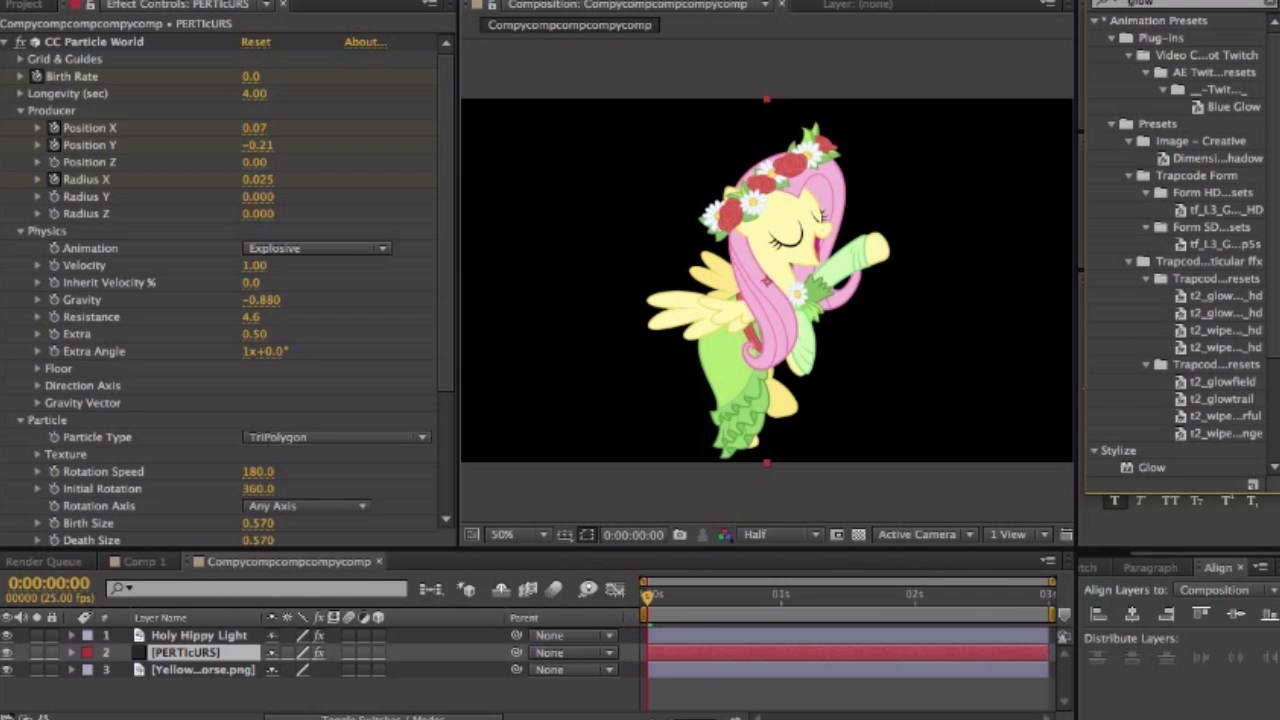
click(1151, 467)
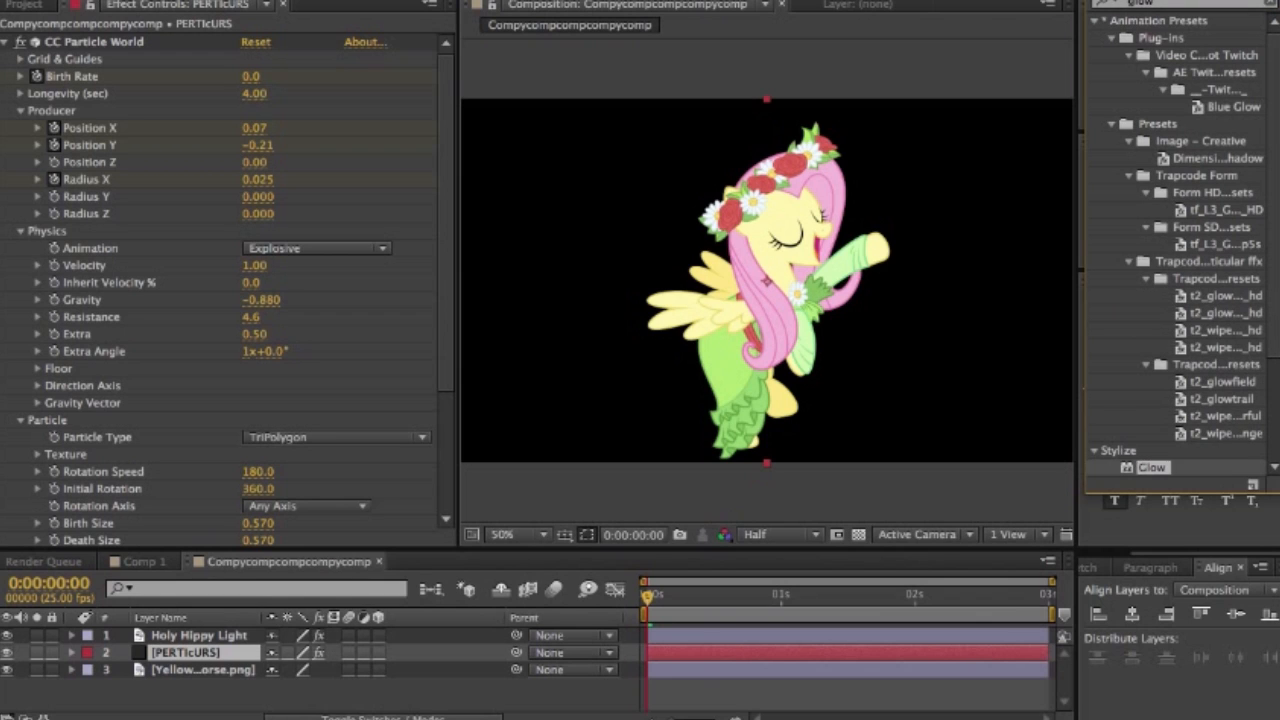
drag(1151, 467, 190, 652)
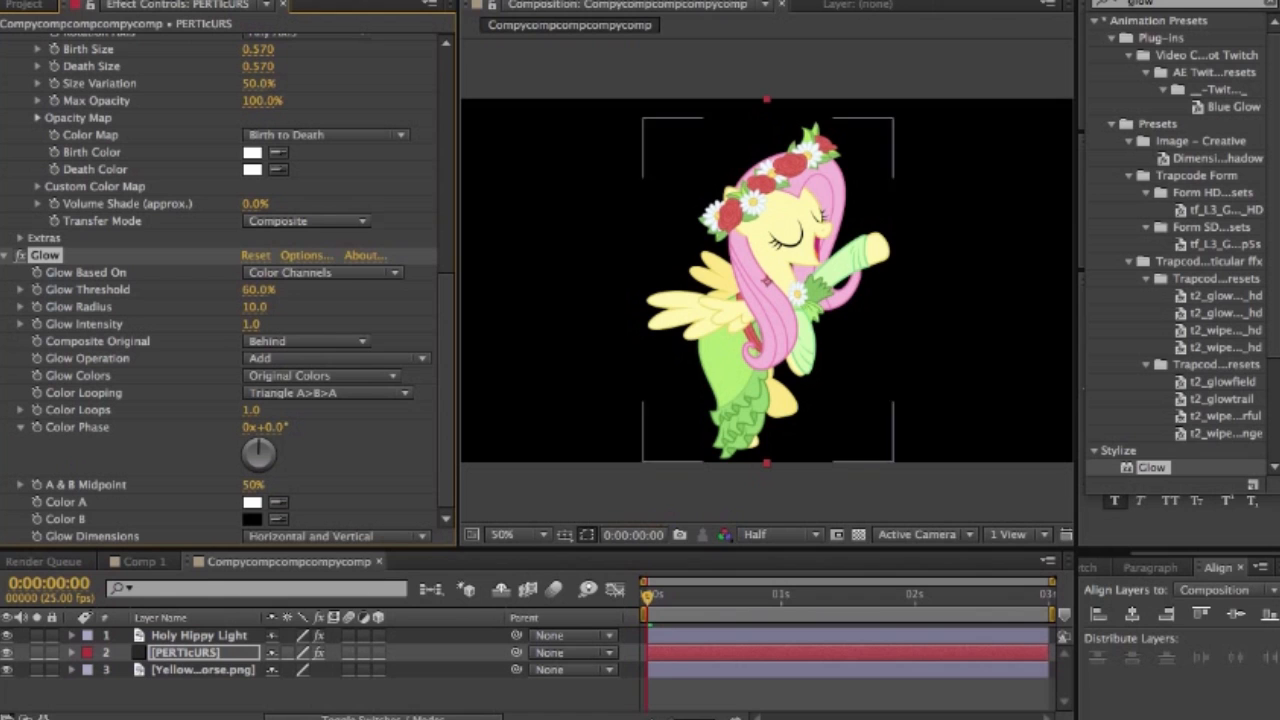
- Previewing at 0:00:00:16, set the Glow Dimensions to Horizontal, the Glow Threshold to 66.7% and the Glow Radius to 97
click(733, 594)
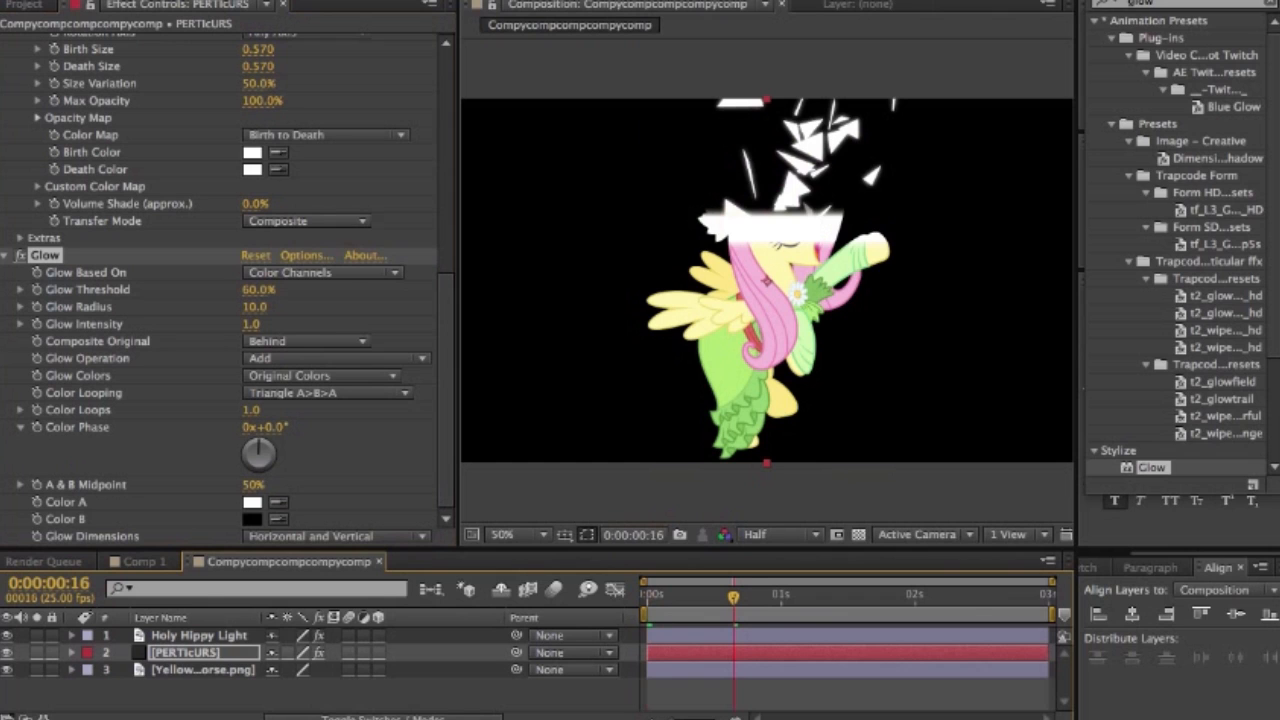
drag(254, 307, 271, 307)
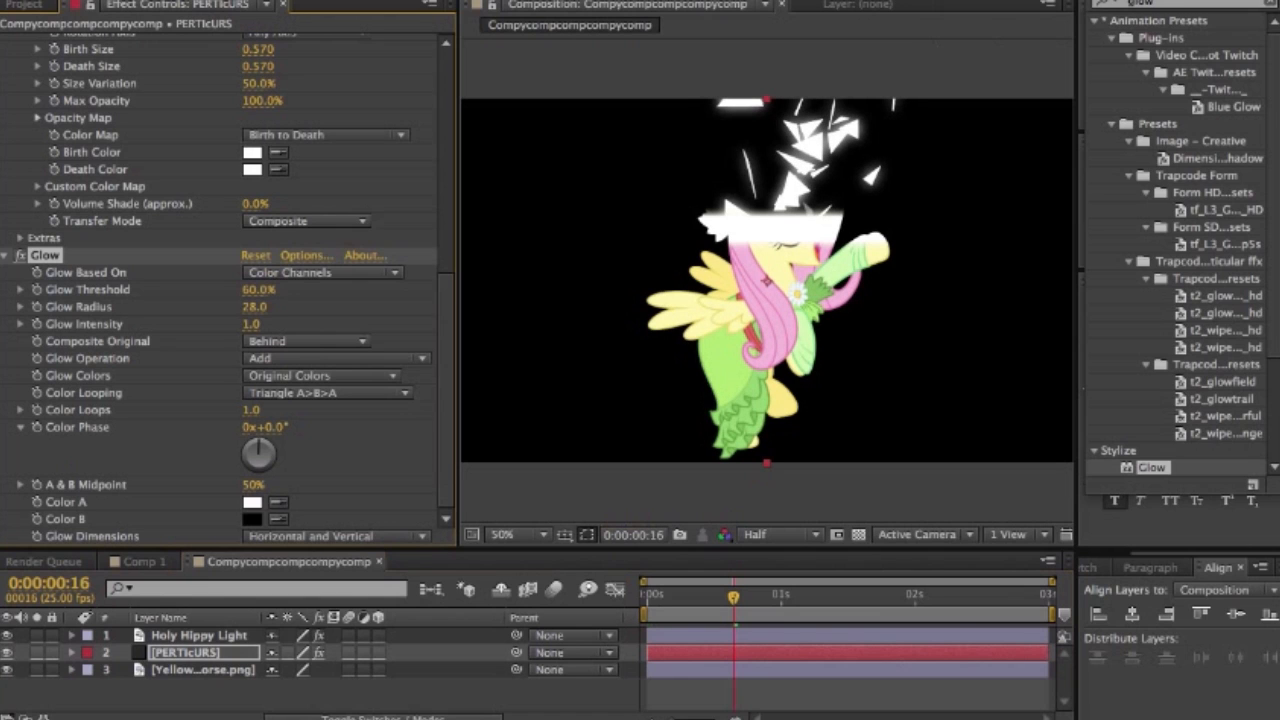
click(335, 536)
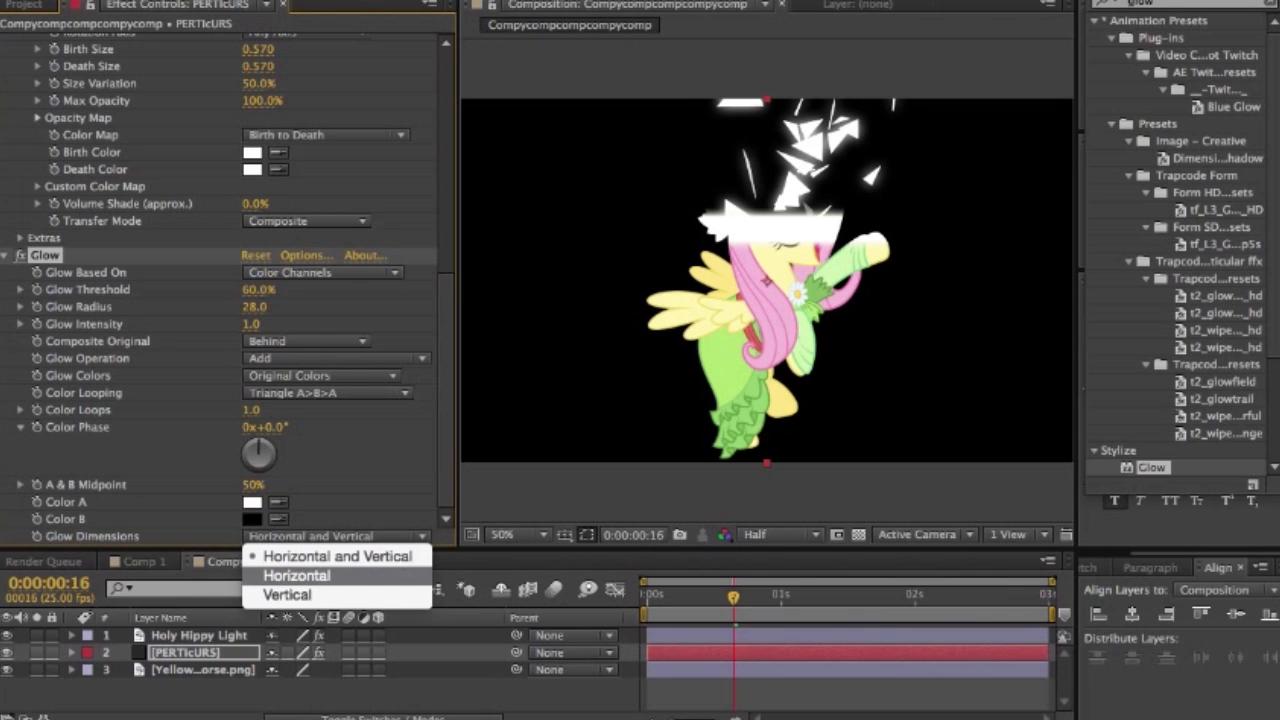
click(316, 576)
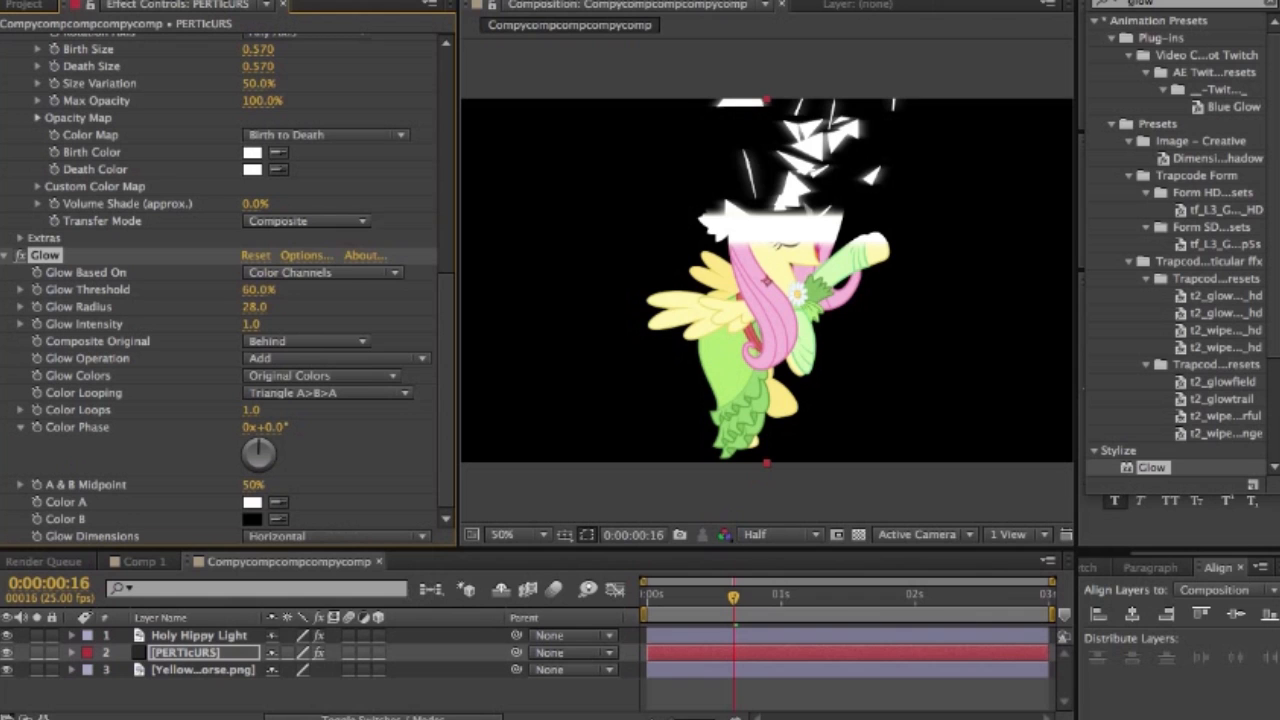
drag(258, 290, 274, 290)
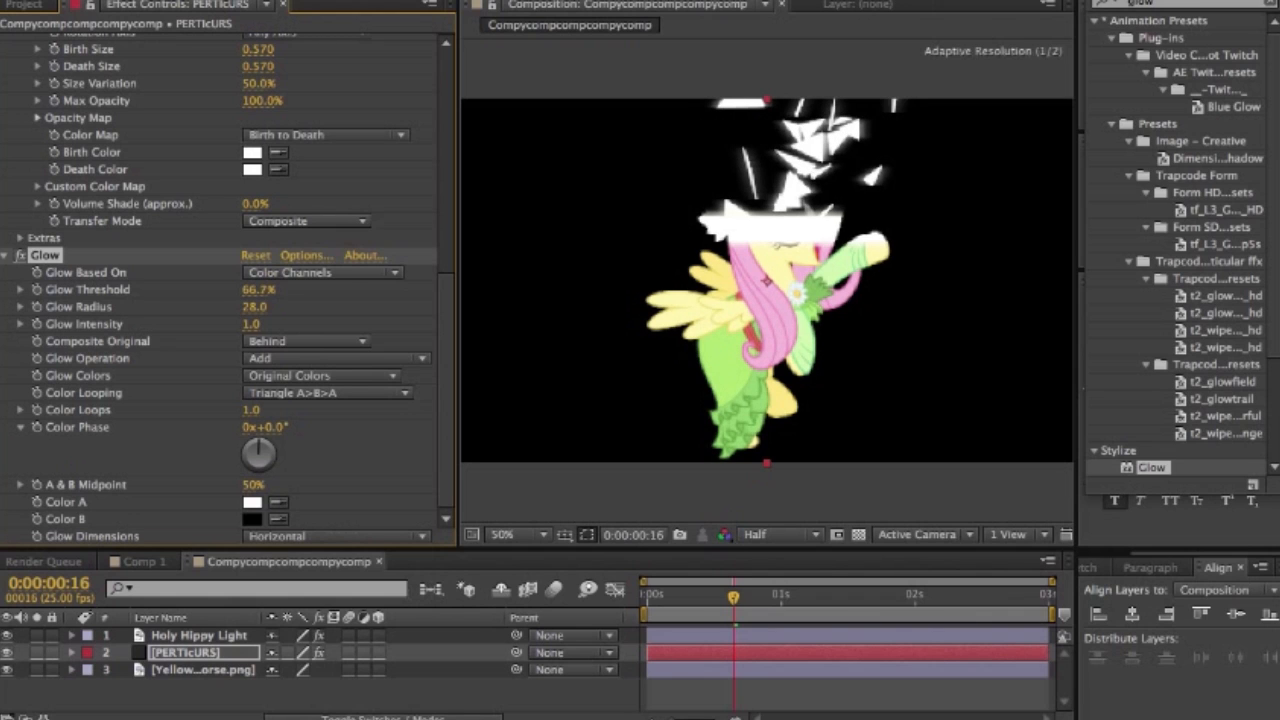
drag(254, 307, 312, 307)
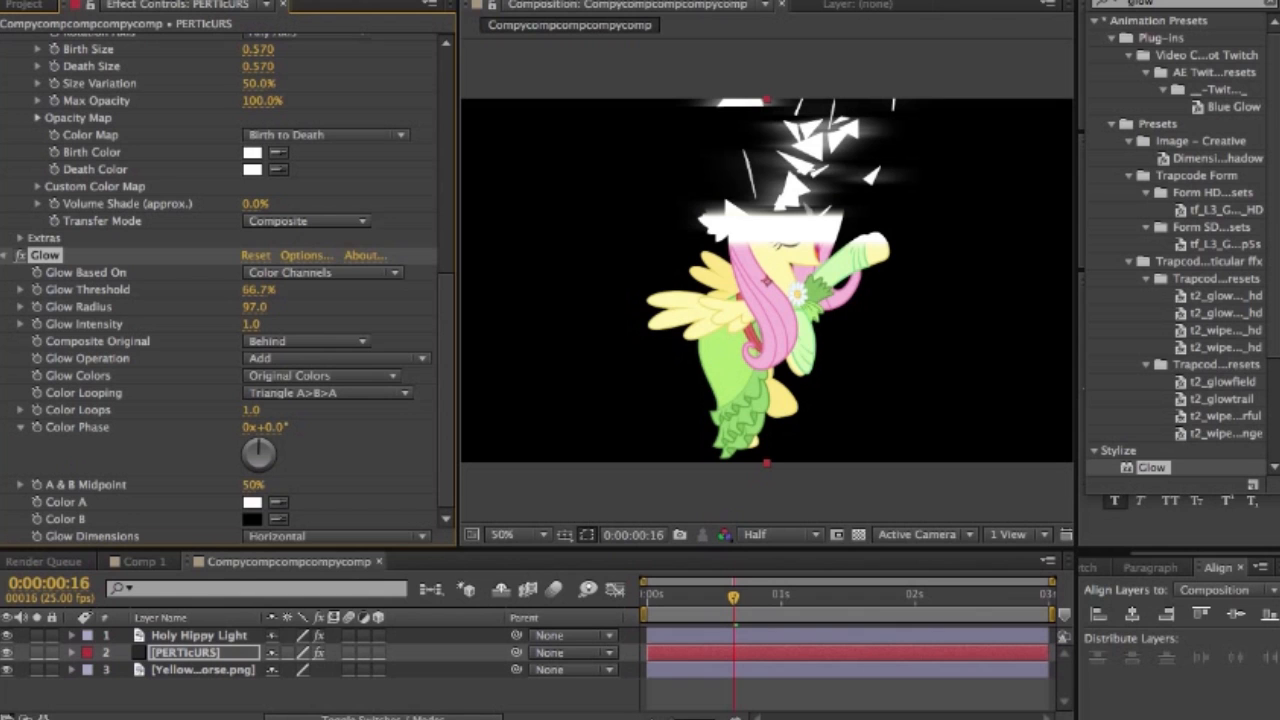
- Duplicate the Glow effect, set the copy's Glow Dimensions to Vertical and its Glow Radius to 59
scroll(225, 290, up, 6)
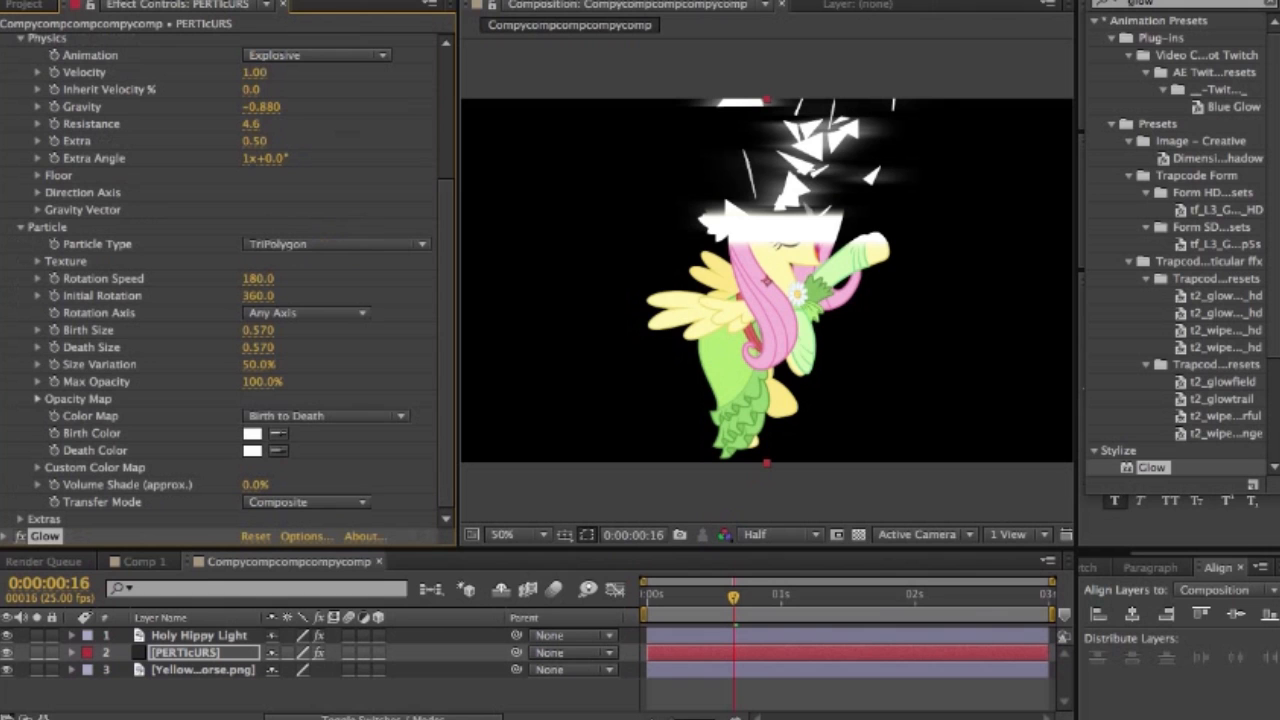
key(ctrl+d)
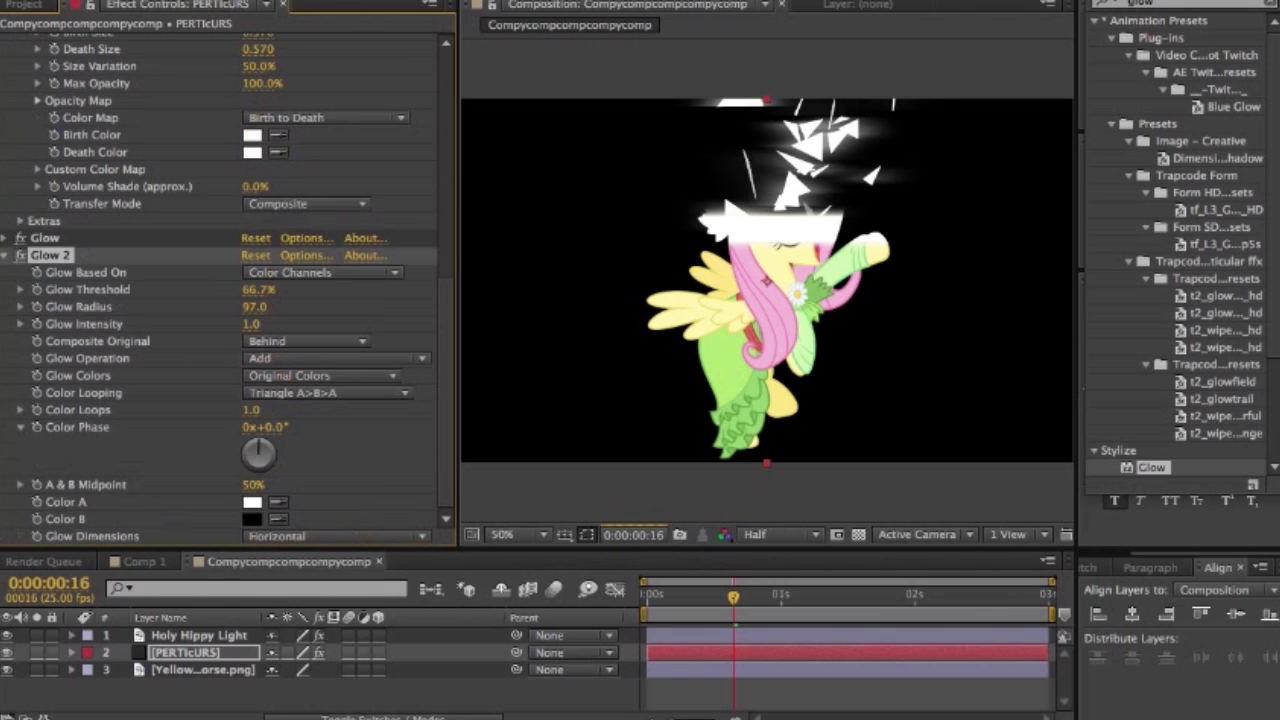
click(336, 537)
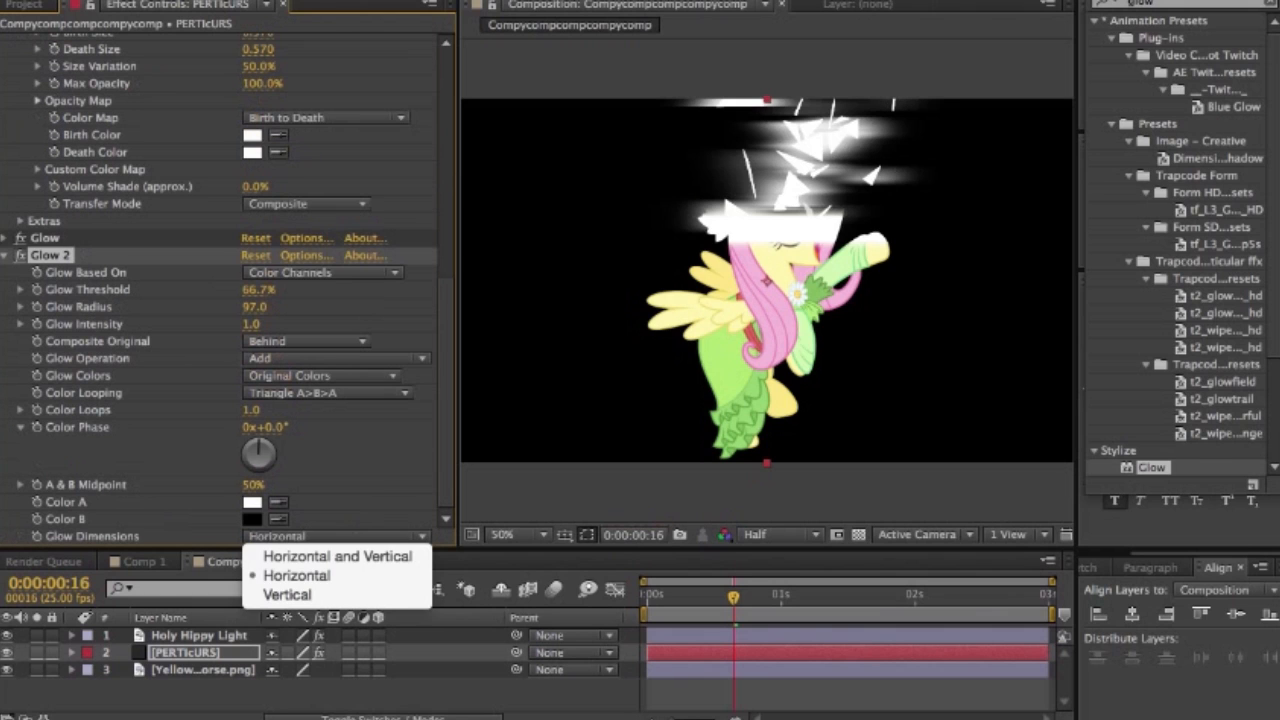
click(300, 595)
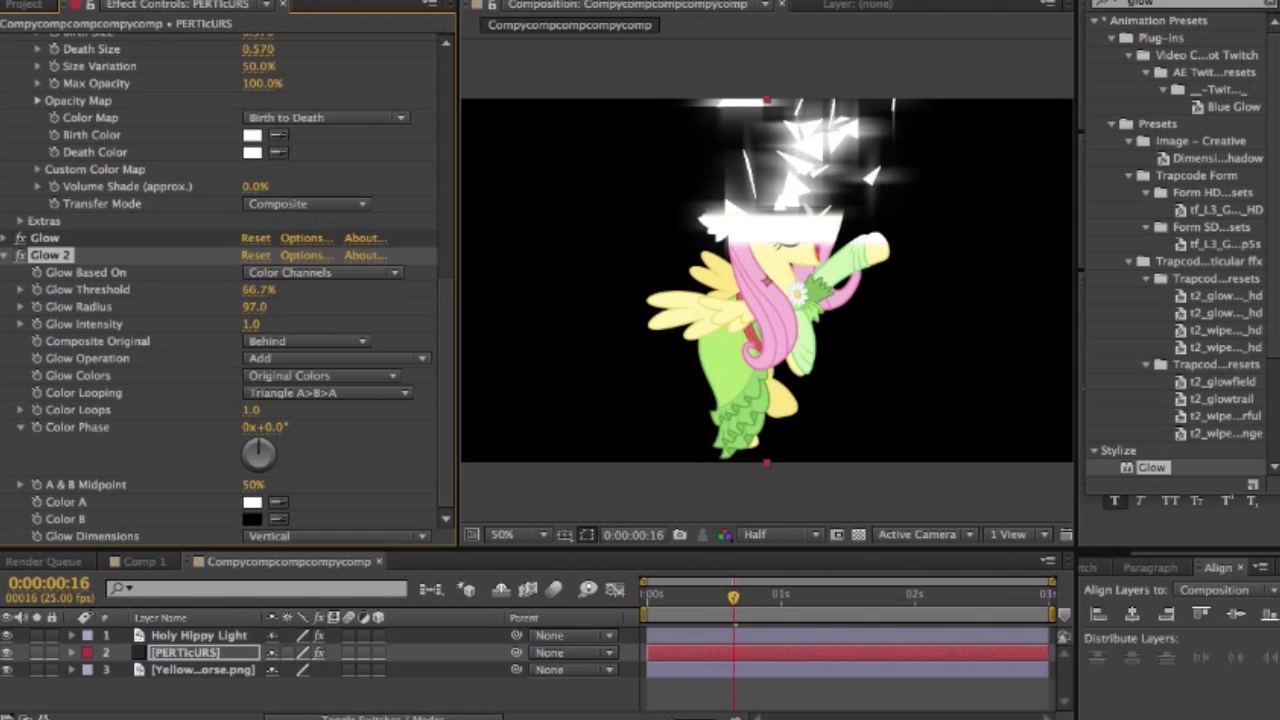
drag(255, 307, 218, 307)
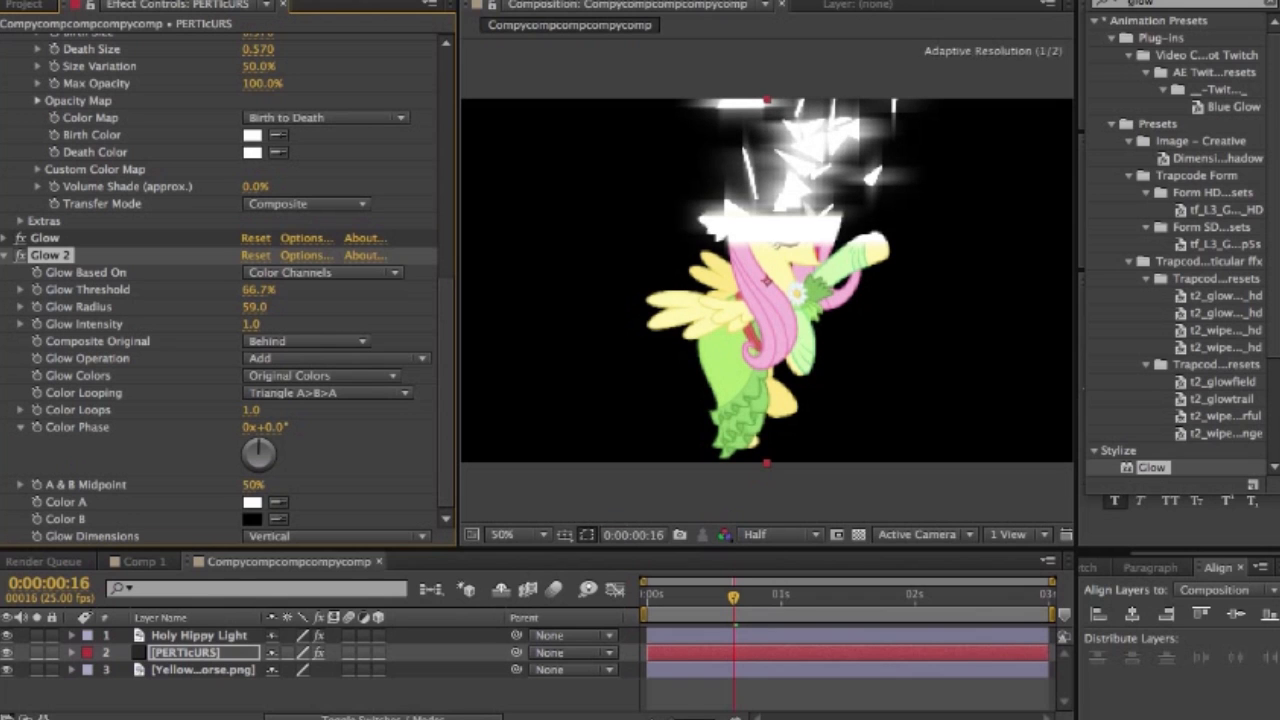
- Reduce the horizontal Glow's radius to 53 and collapse the settings of both Glow effects
scroll(228, 290, up, 5)
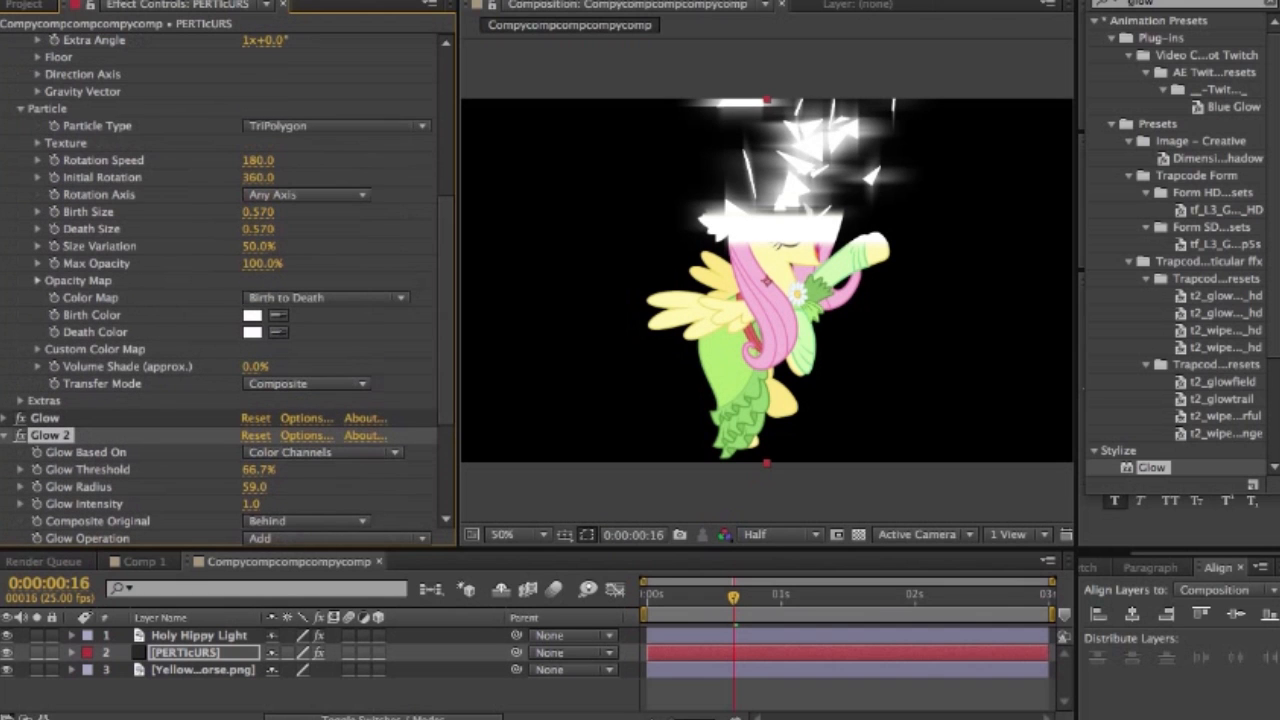
click(4, 418)
scroll(6, 418, down, 5)
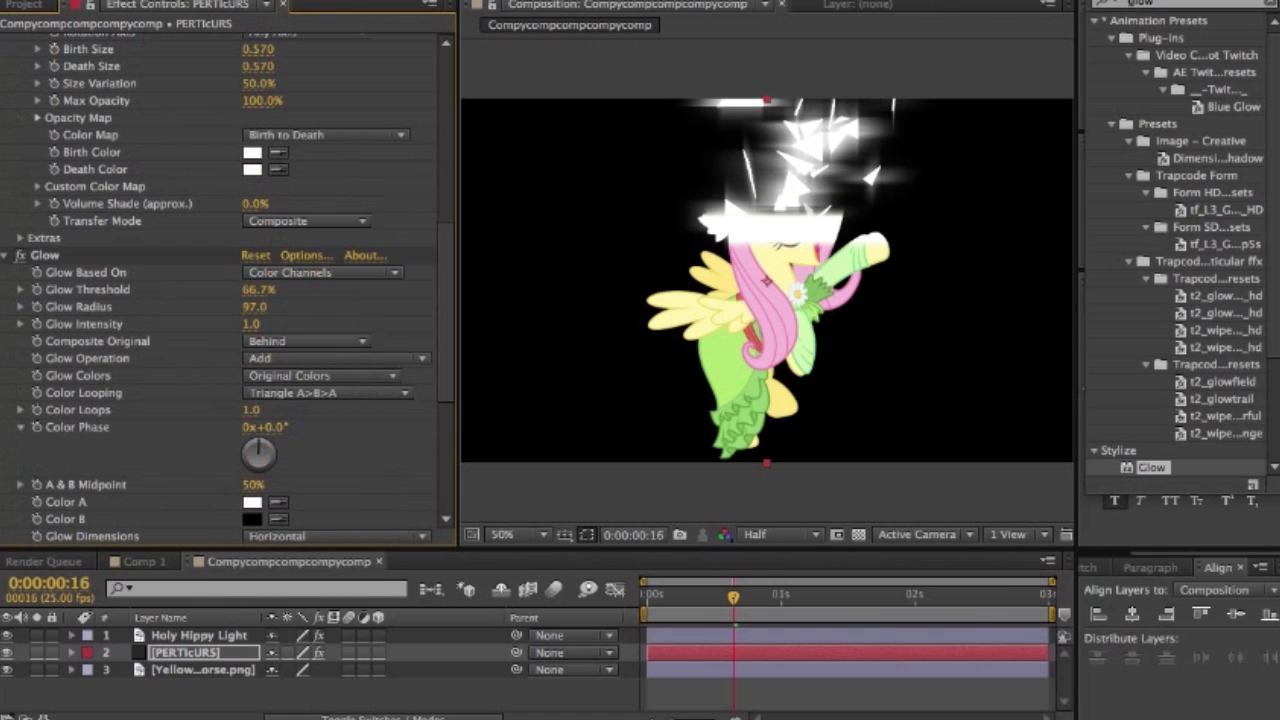
drag(255, 307, 212, 307)
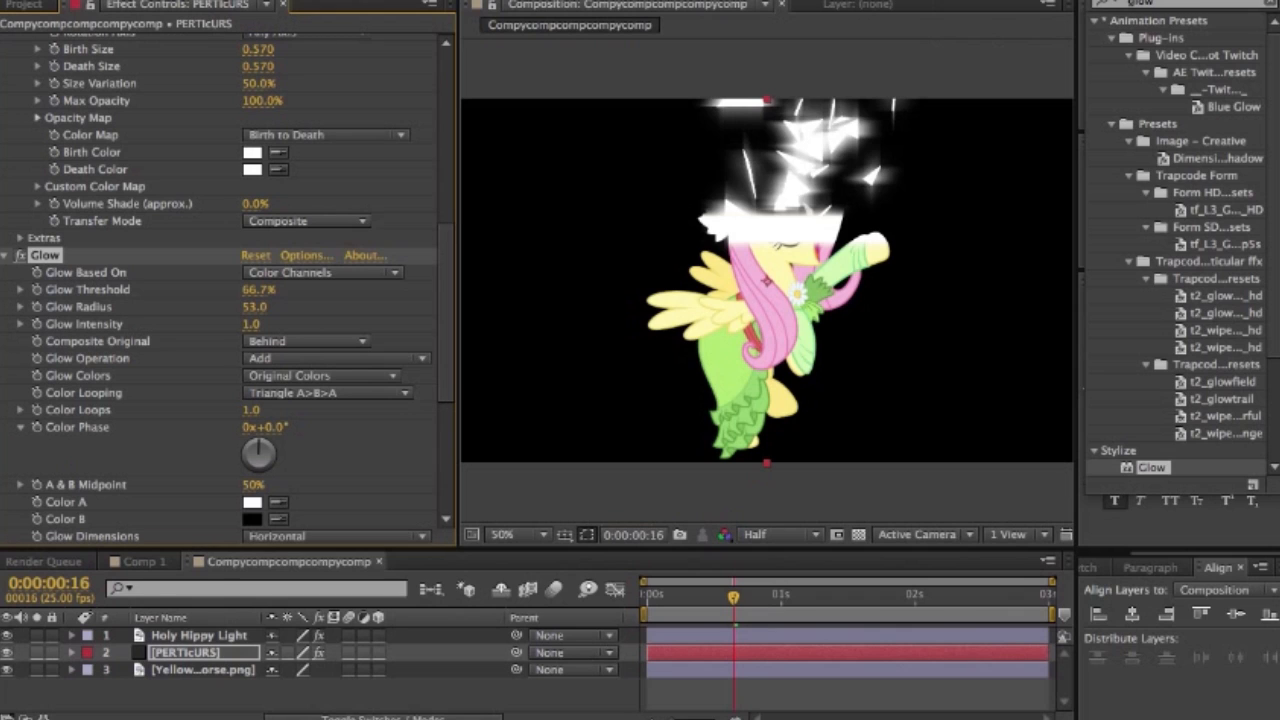
key(ctrl+d)
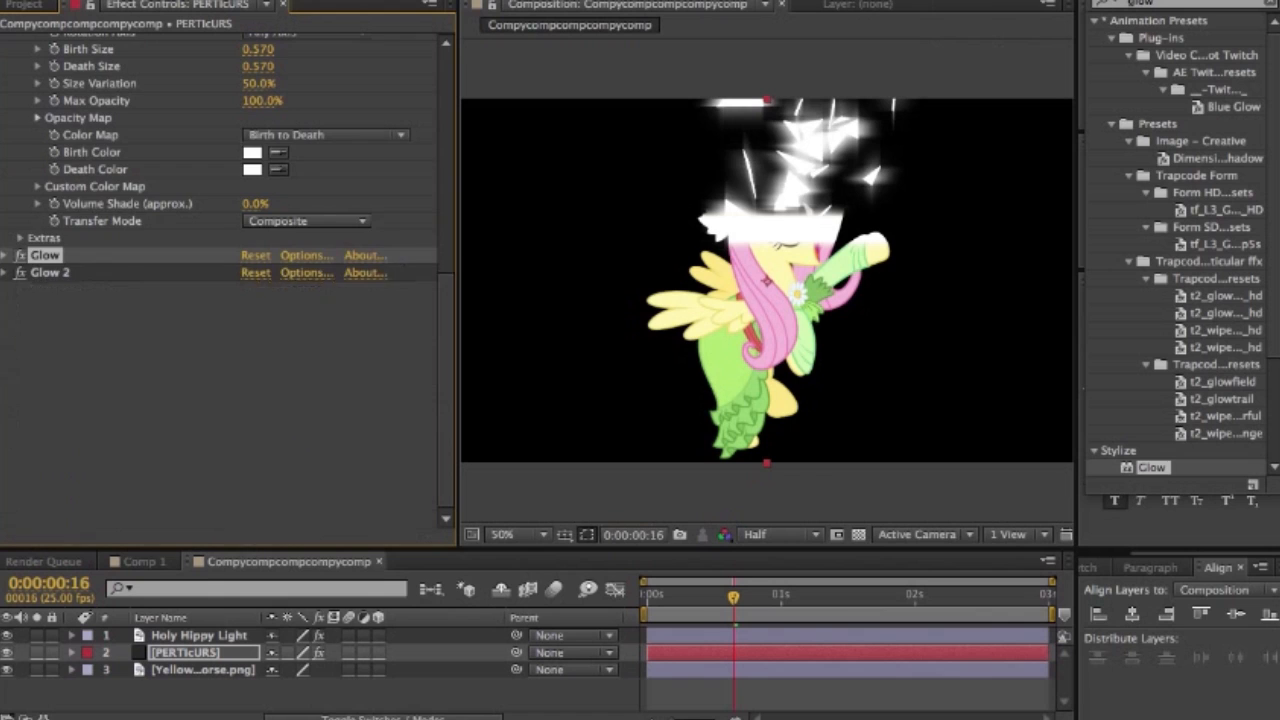
scroll(225, 290, up, 5)
click(1168, 3)
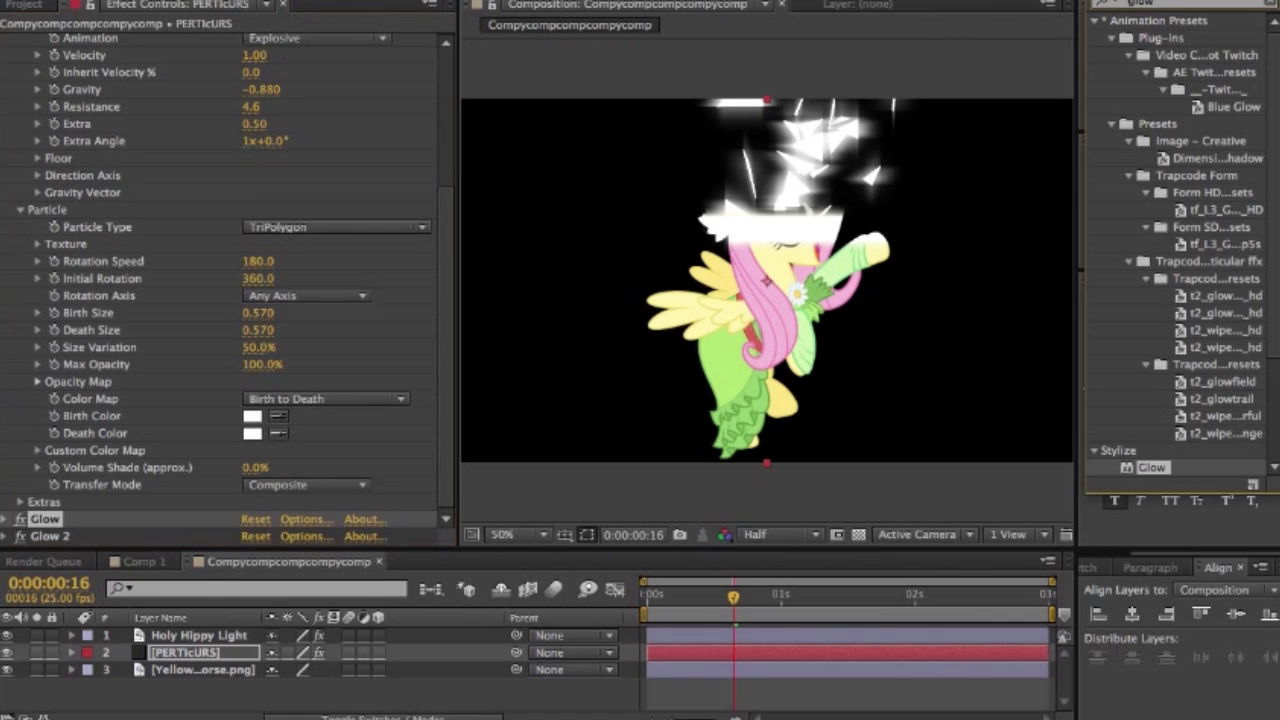
- Search the effects for "tint" and apply the Color Correction Tint effect to the PERTIcURS layer, ahead of both Glow effects
key(BackSpace)
key(BackSpace)
key(BackSpace)
key(BackSpace)
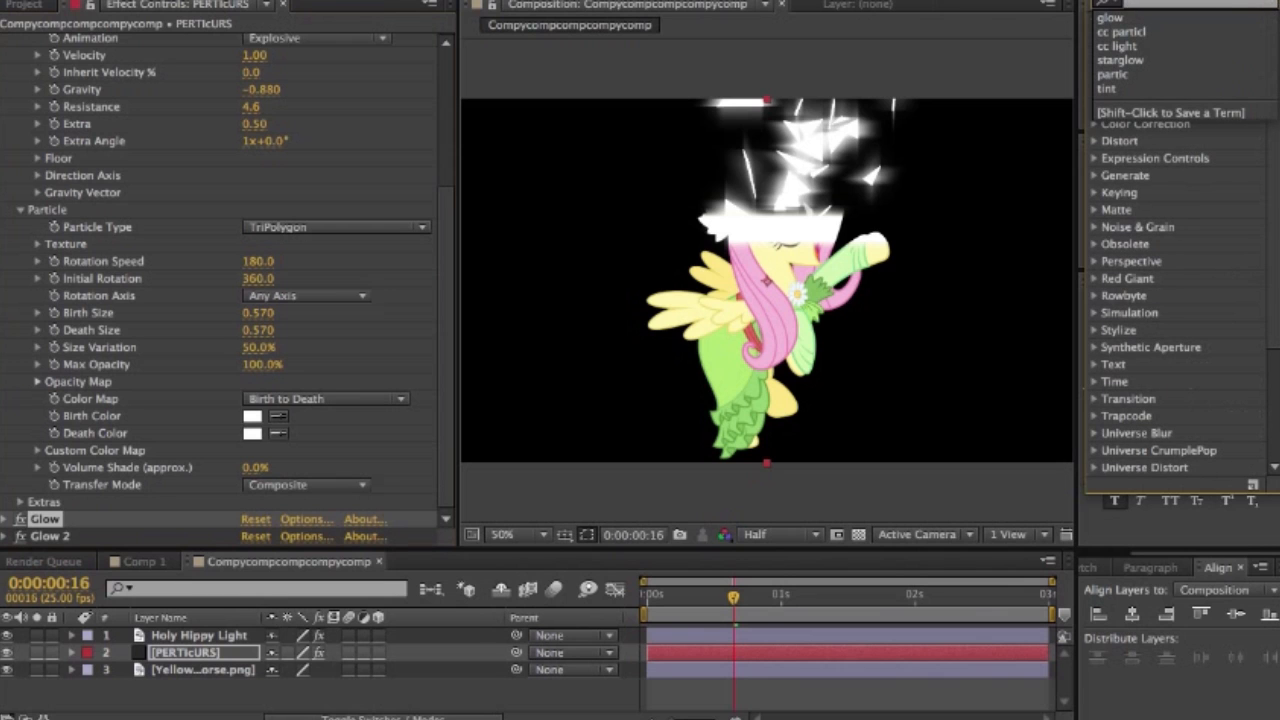
text(tint)
key(Return)
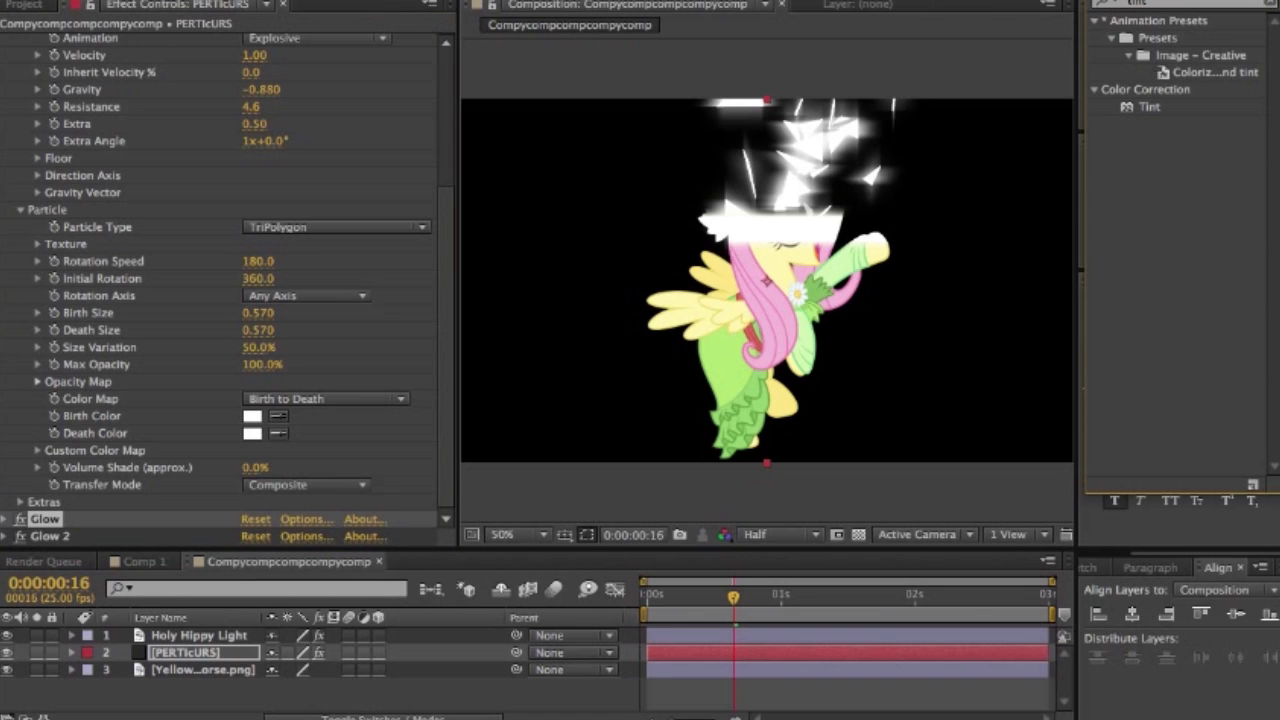
click(1149, 107)
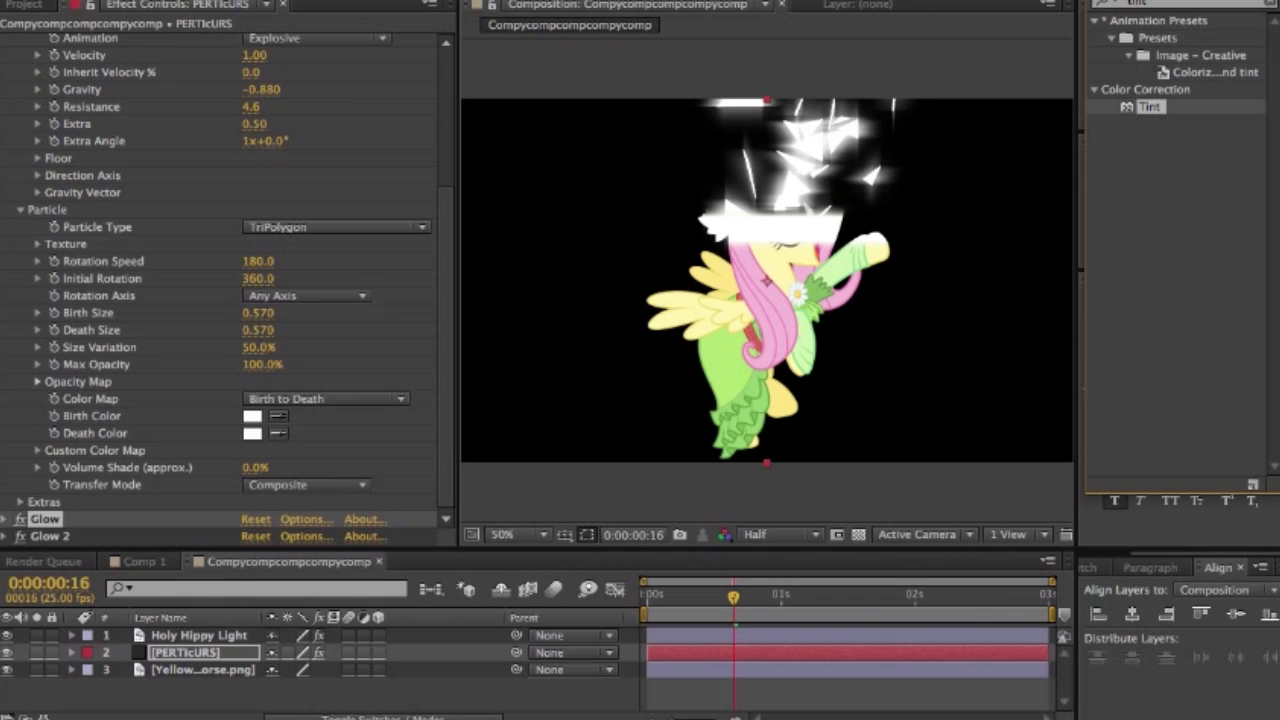
drag(1149, 107, 34, 514)
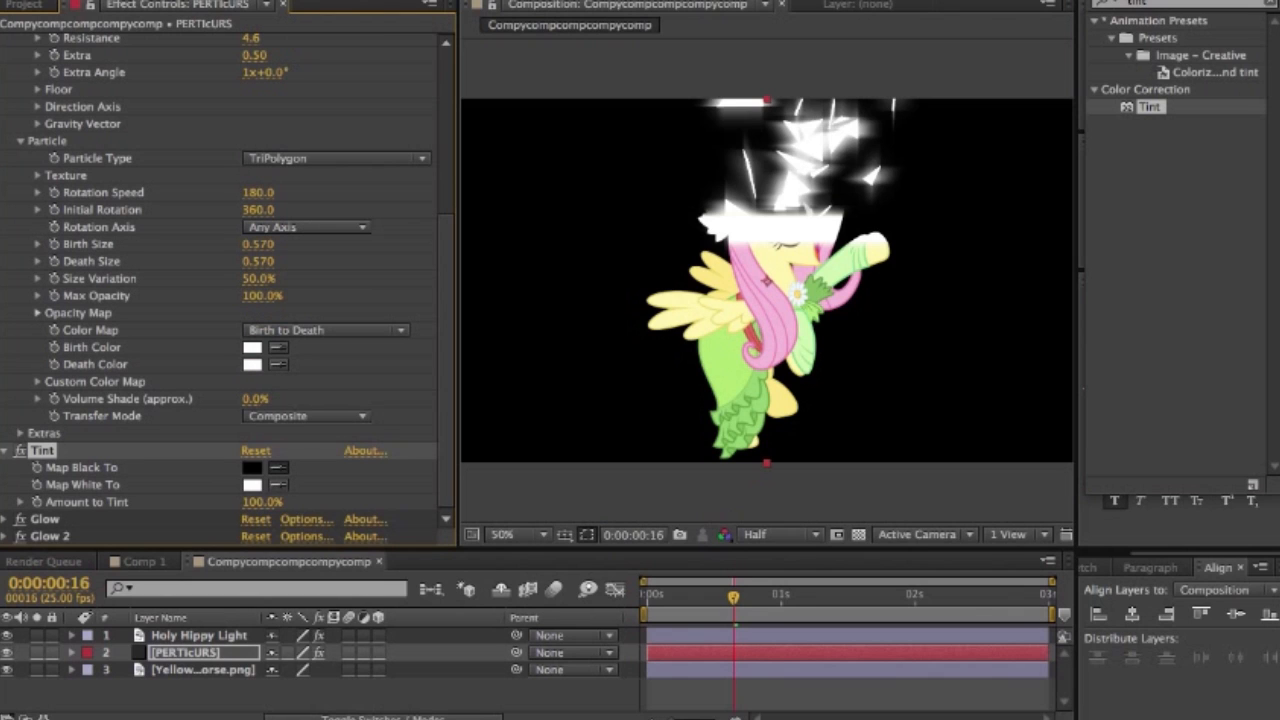
- Set Tint's Map Black To and Map White To to the pony dress's light green, and place an untinted white duplicate of PERTIcURS above it
click(742, 405)
click(742, 405)
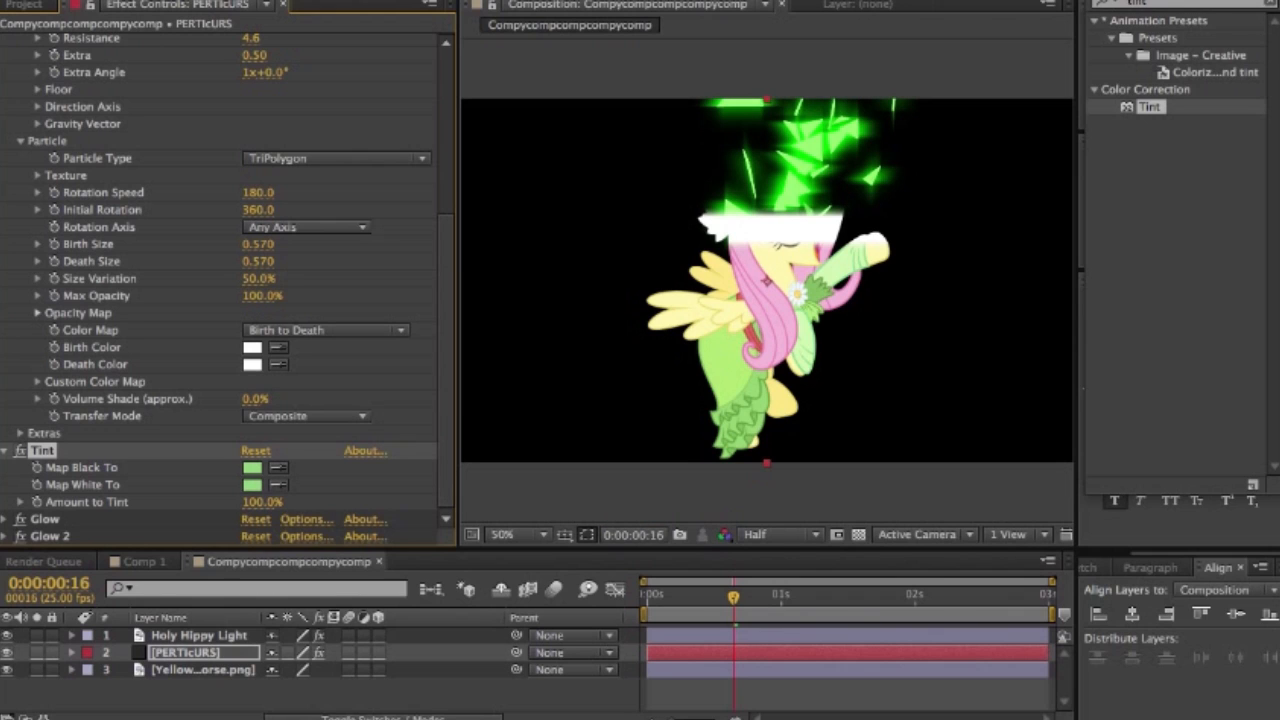
scroll(228, 272, up, 2)
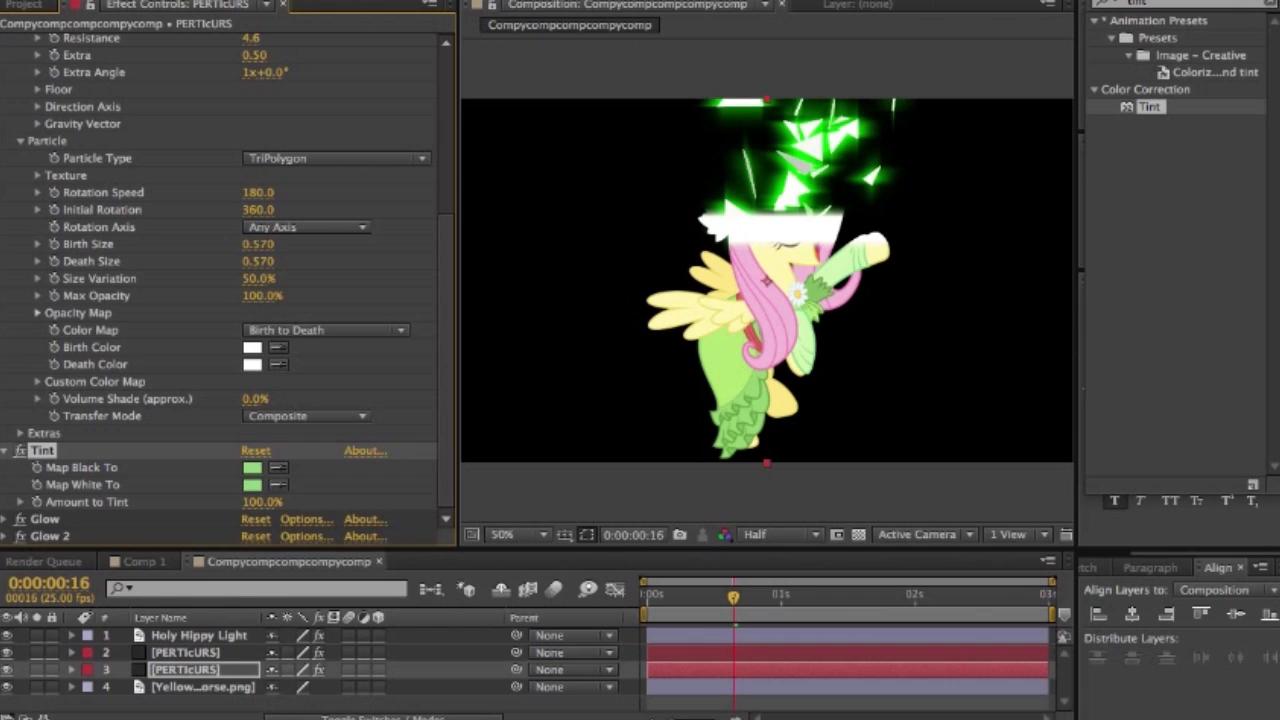
- Duplicate the Holy Hippy Light layer and copy the lower PERTIcURS layer's Tint and both Glow effects onto the original beneath the duplicate
shift+click(50, 536)
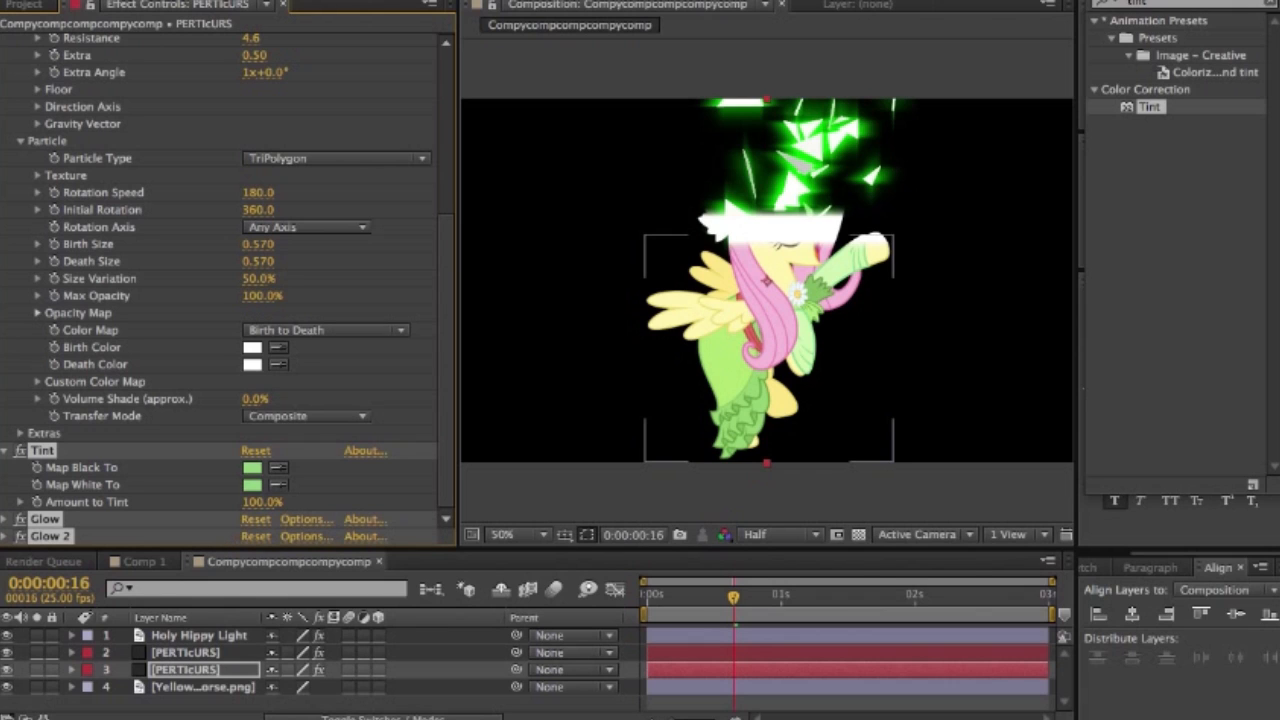
click(203, 687)
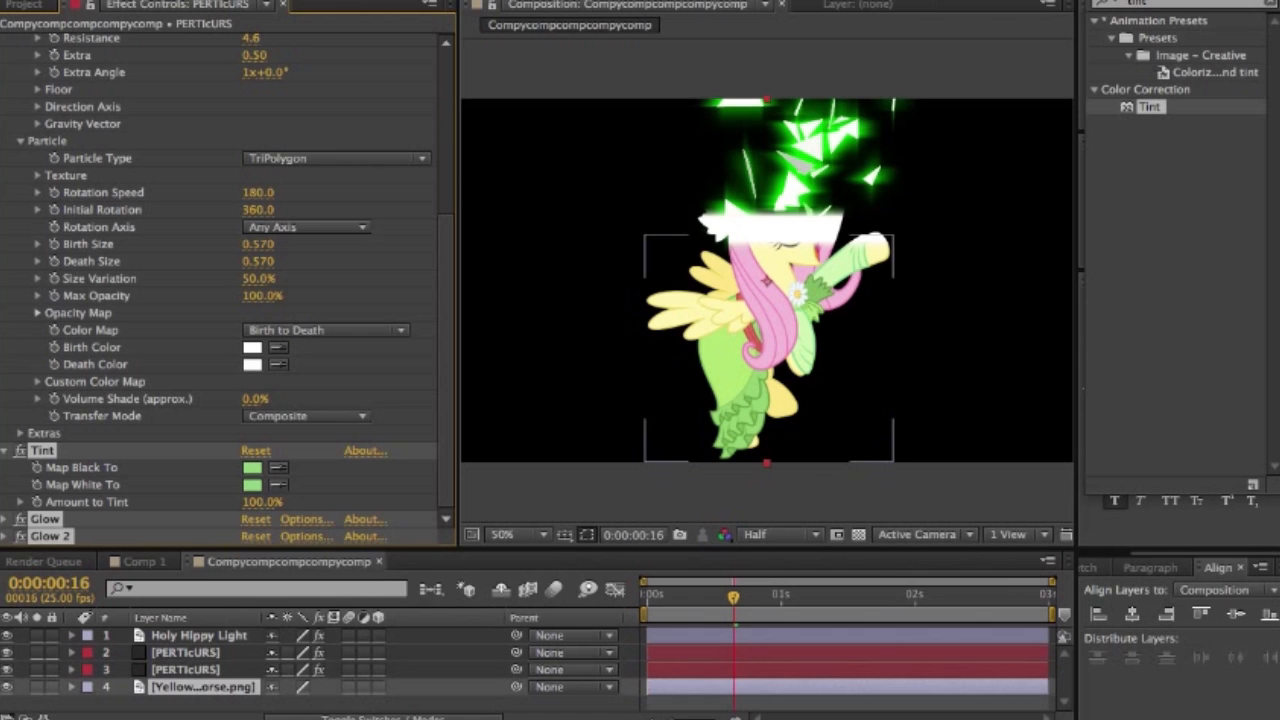
click(199, 635)
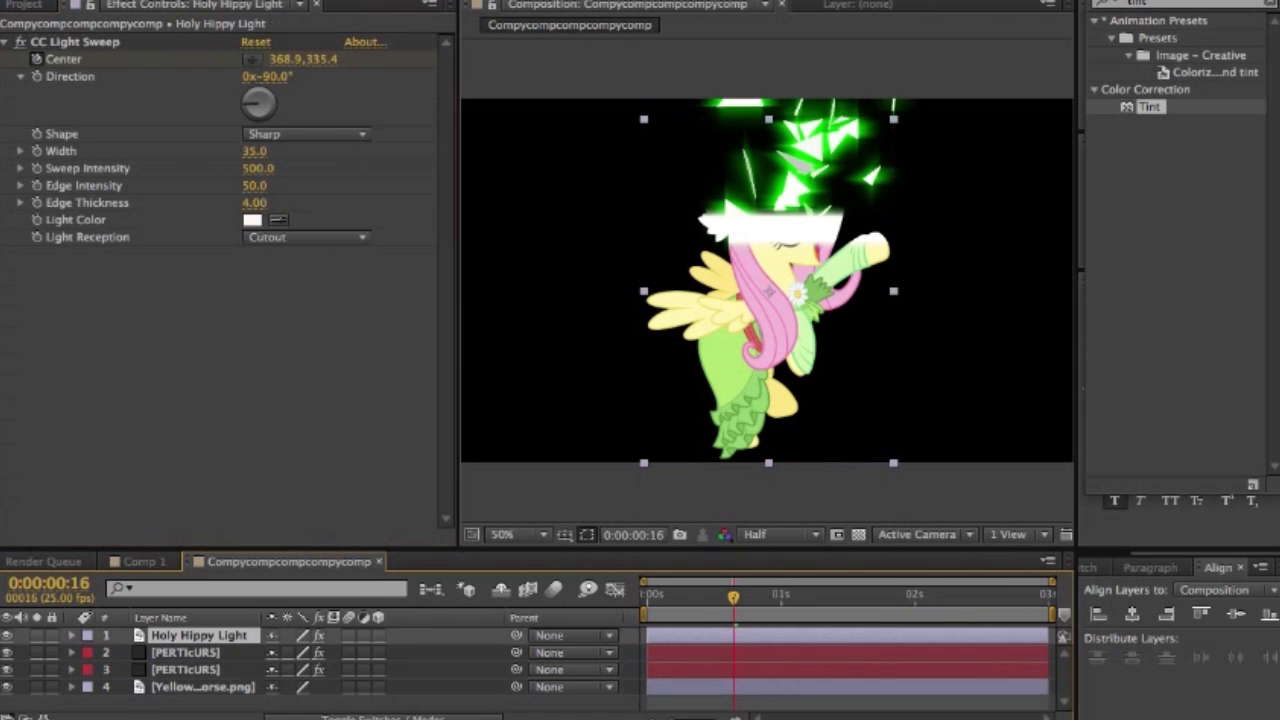
key(ctrl+d)
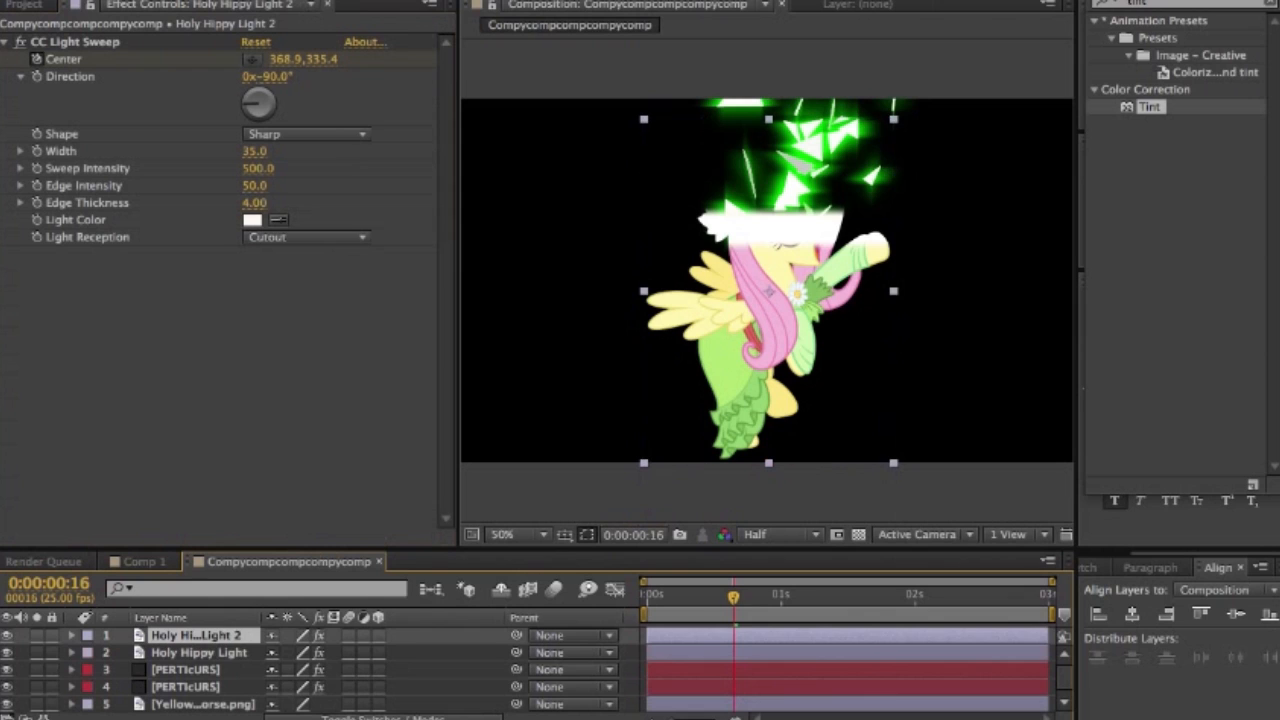
click(199, 653)
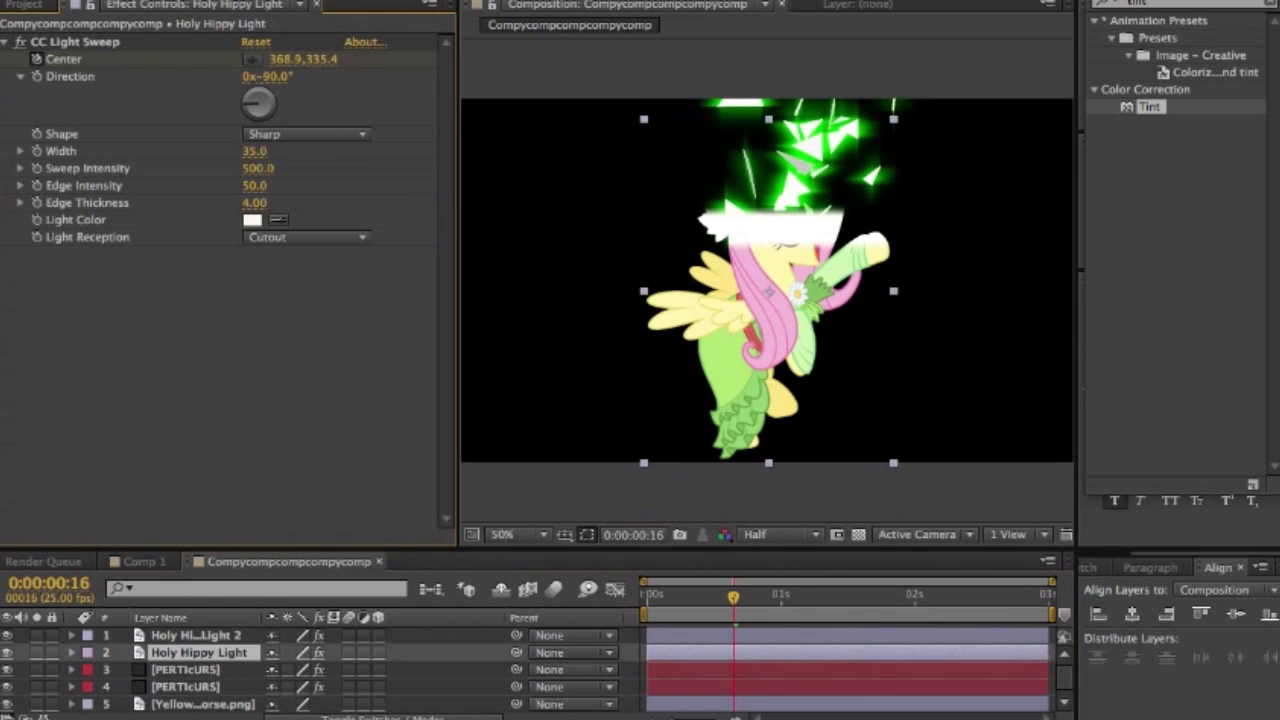
key(super+v)
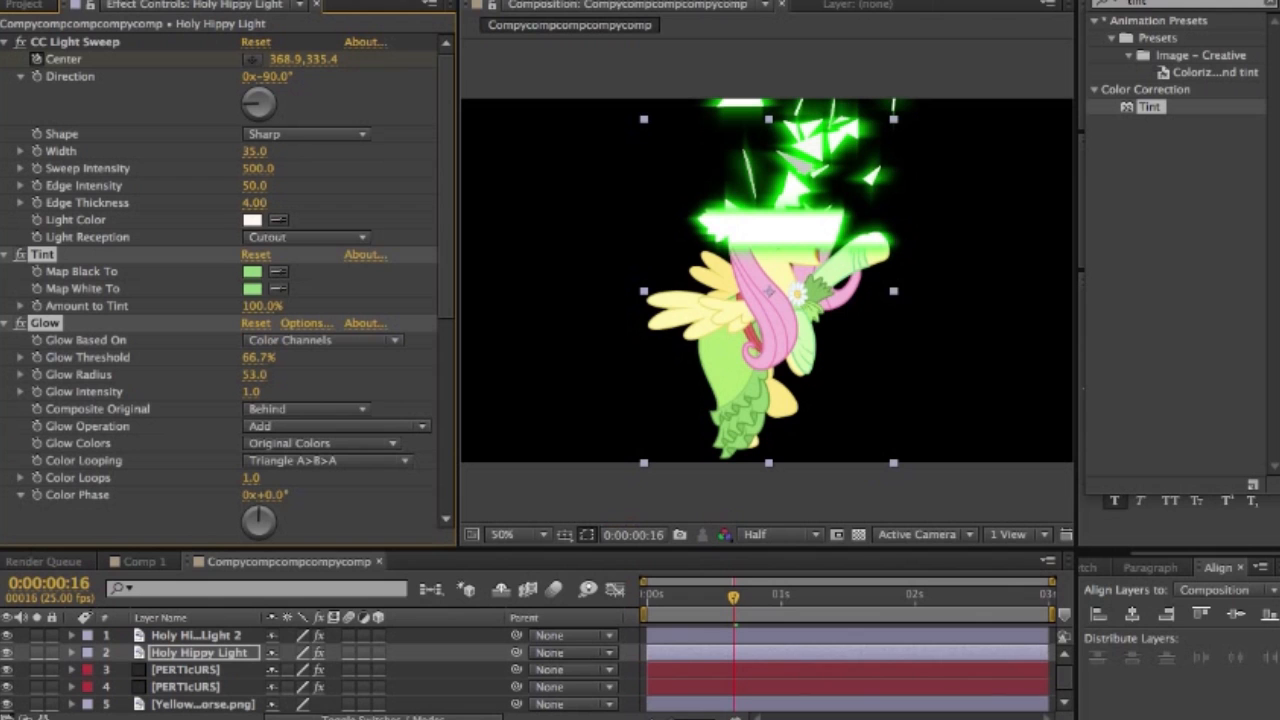
- Preview the green glowing sweep and particles at 0:00:01:03 and 0:00:01:13, and move the current time back to 0:00:00:07
click(797, 596)
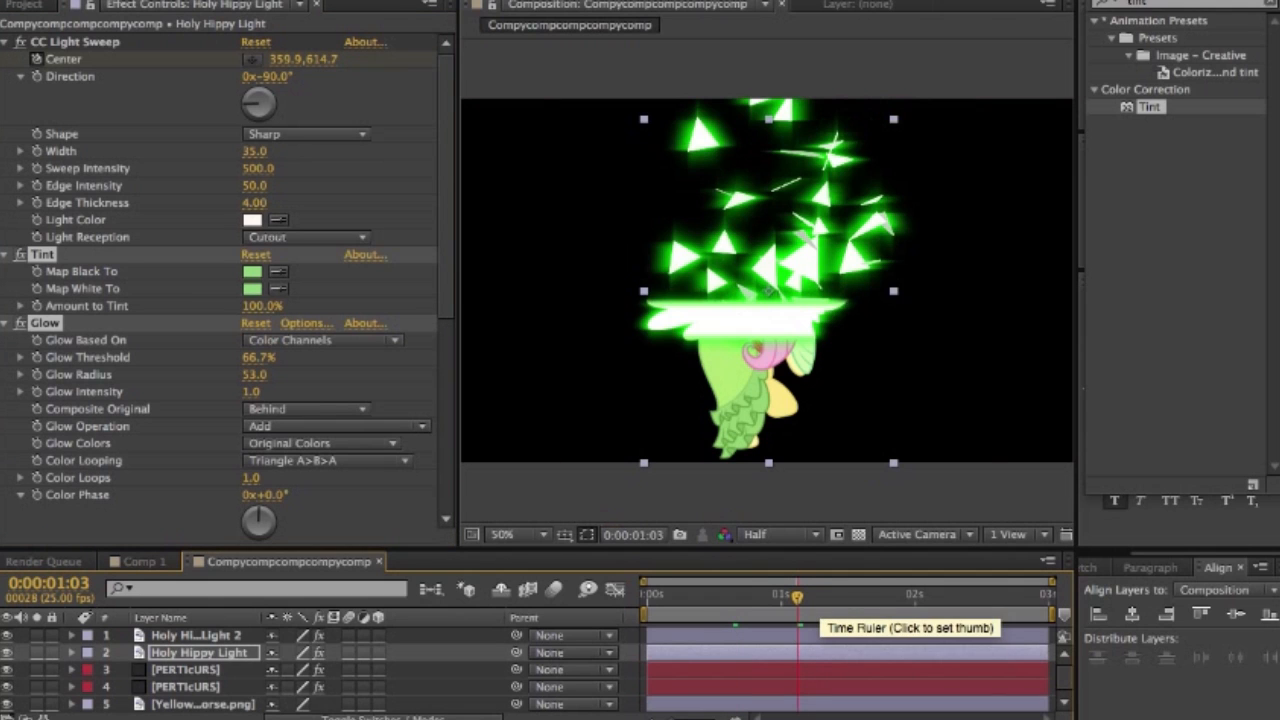
key(shift+Page_Down)
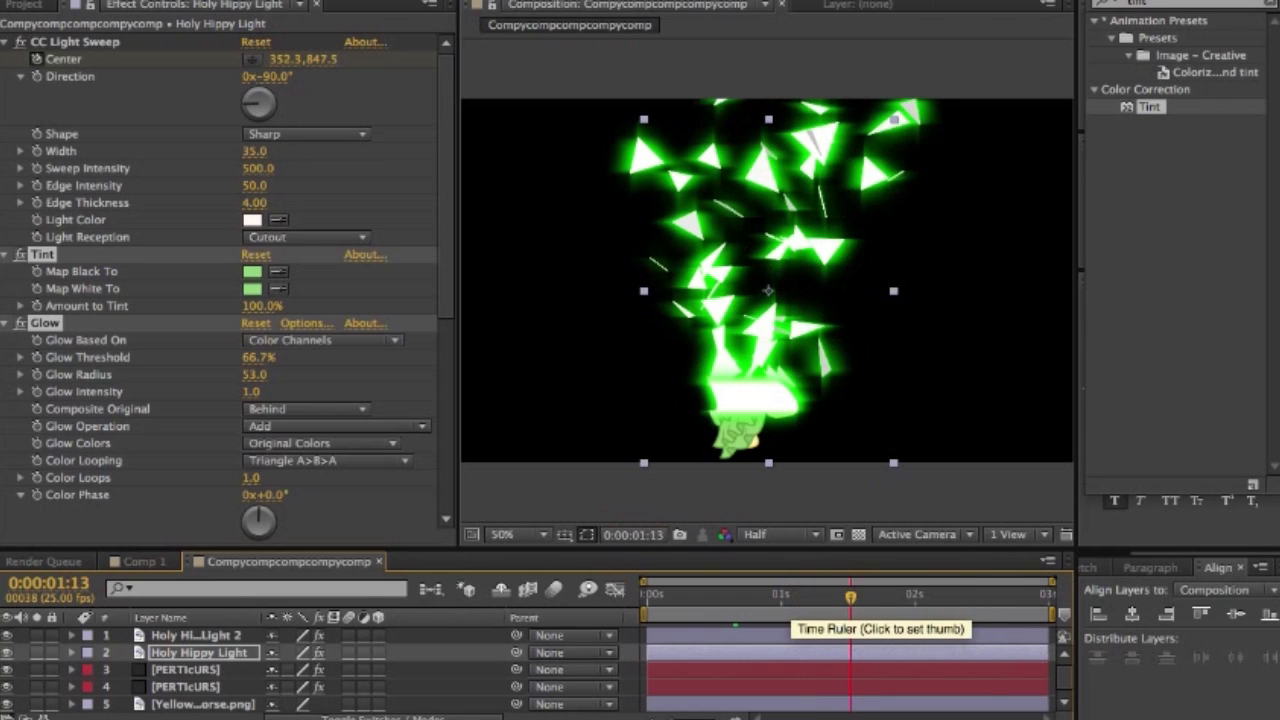
click(808, 597)
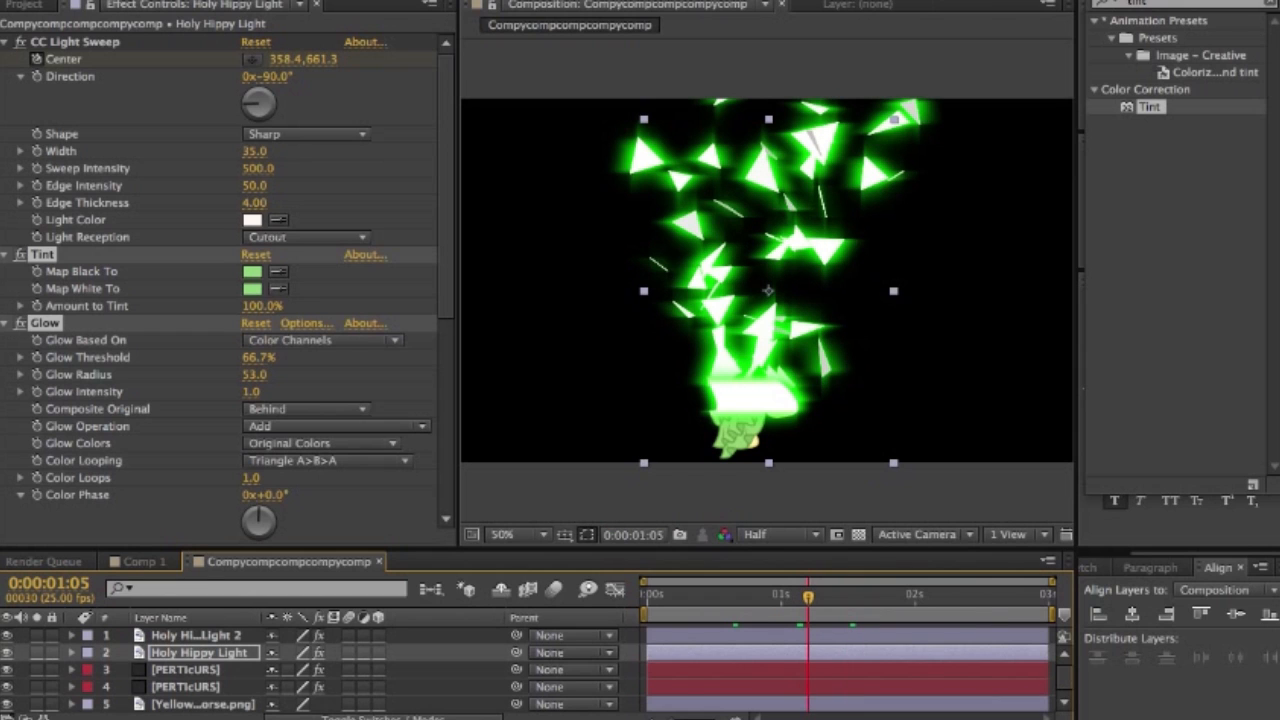
click(685, 597)
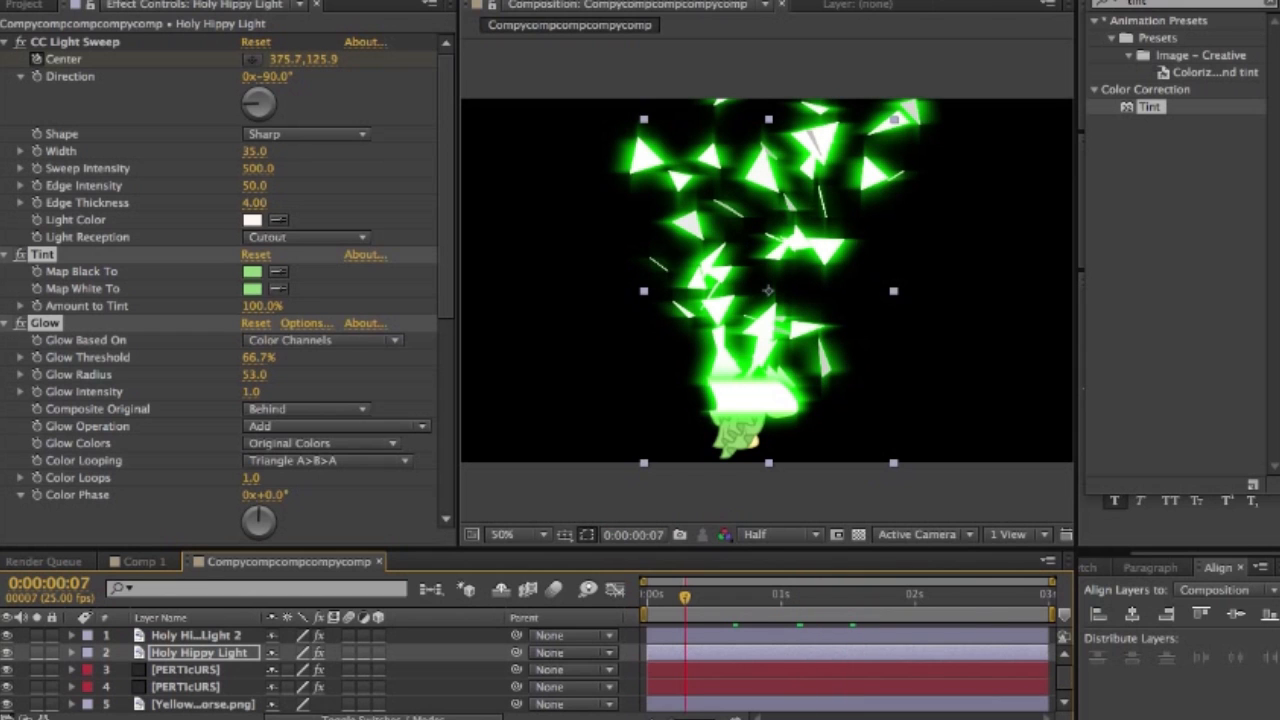